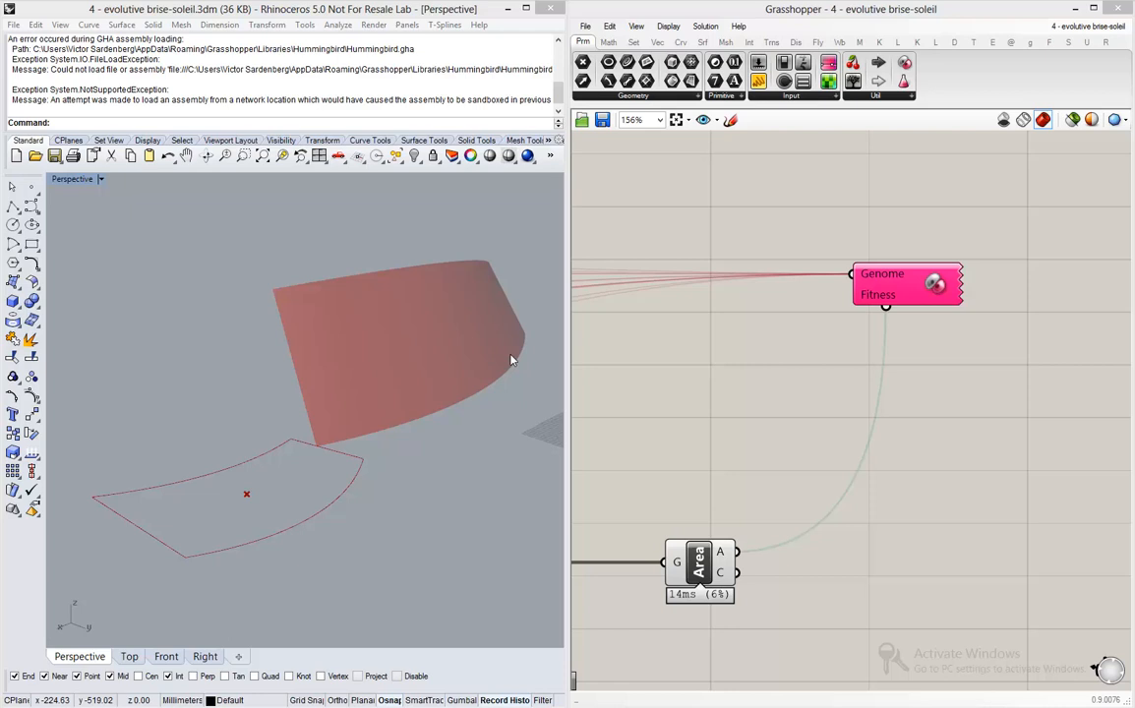
- Lower the YZ rotation angle and set the XZ rotation angle to -23.76 in the example brise-soleil definition
right_click_drag(511, 359, 560, 317)
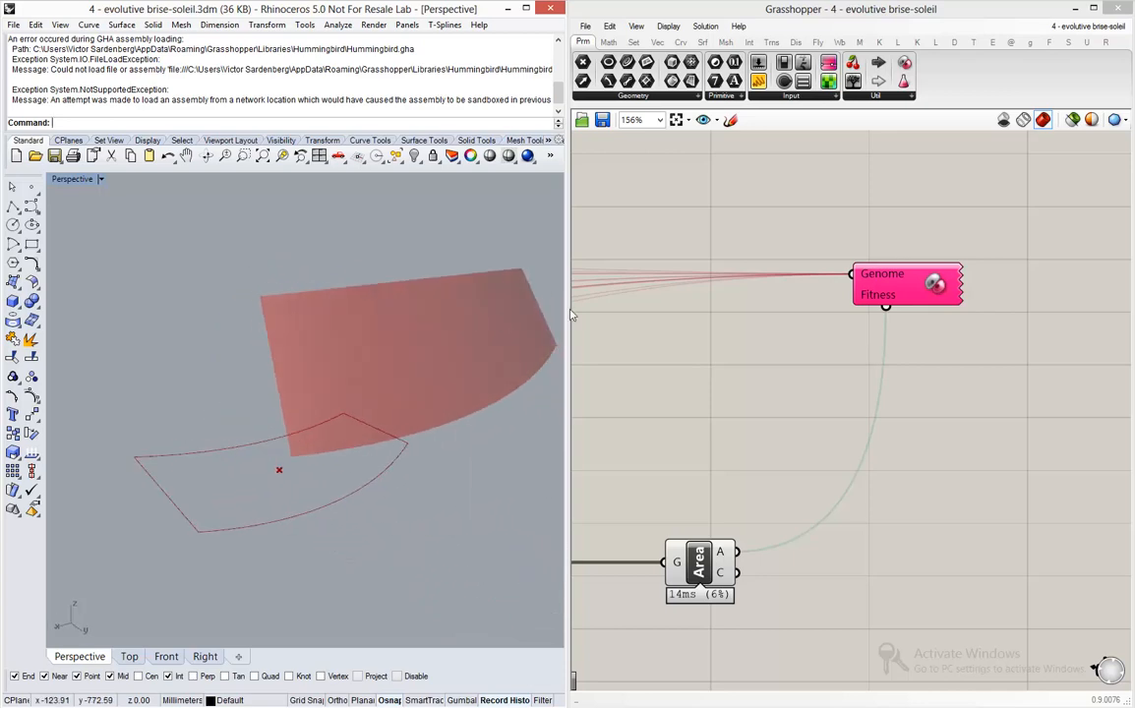
scroll(934, 326, "down", 10)
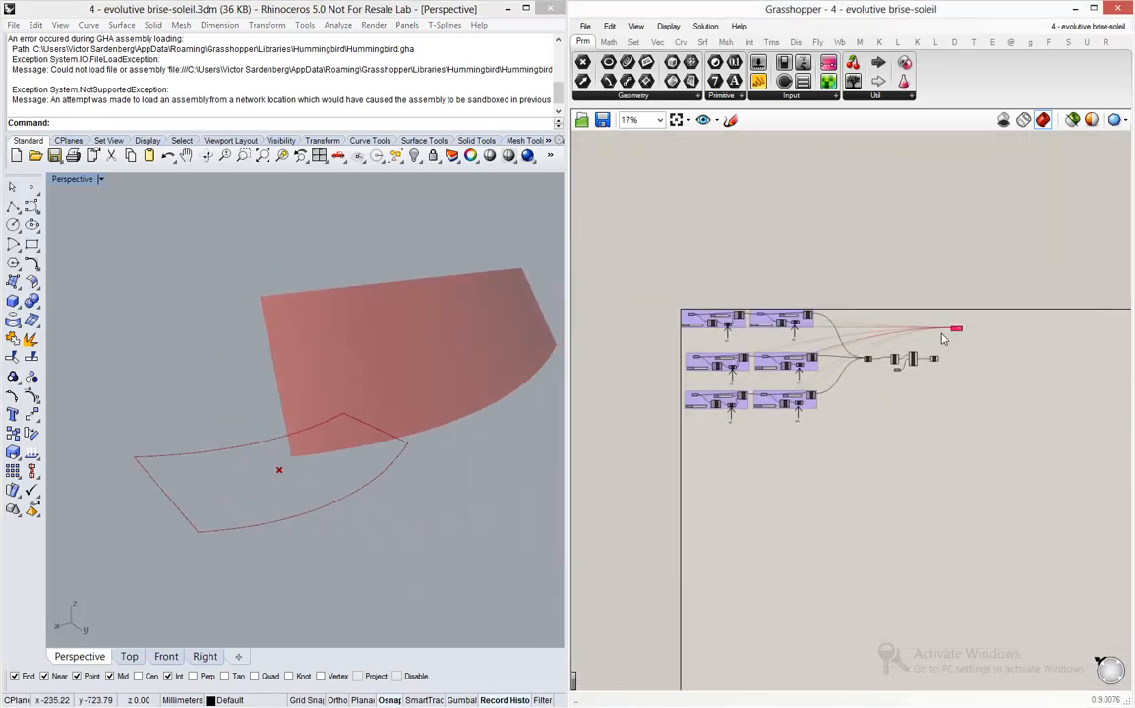
scroll(701, 308, "up", 10)
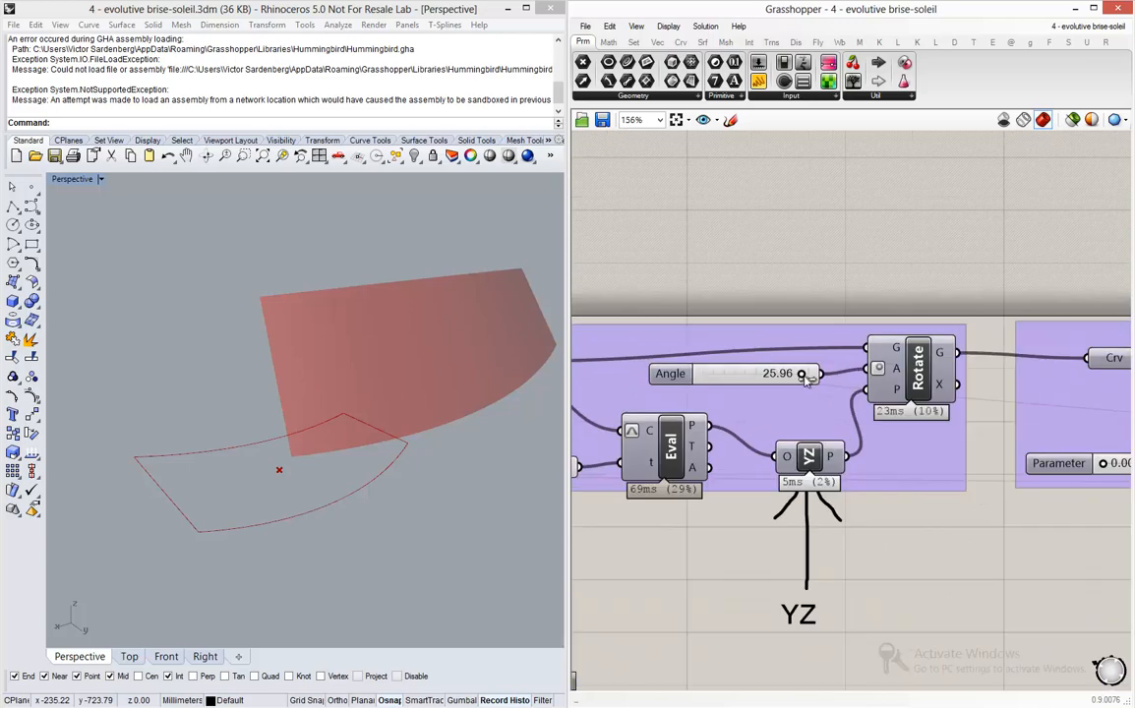
left_click_drag(798, 377, 775, 379)
scroll(680, 370, "down", 5)
scroll(915, 370, "up", 4)
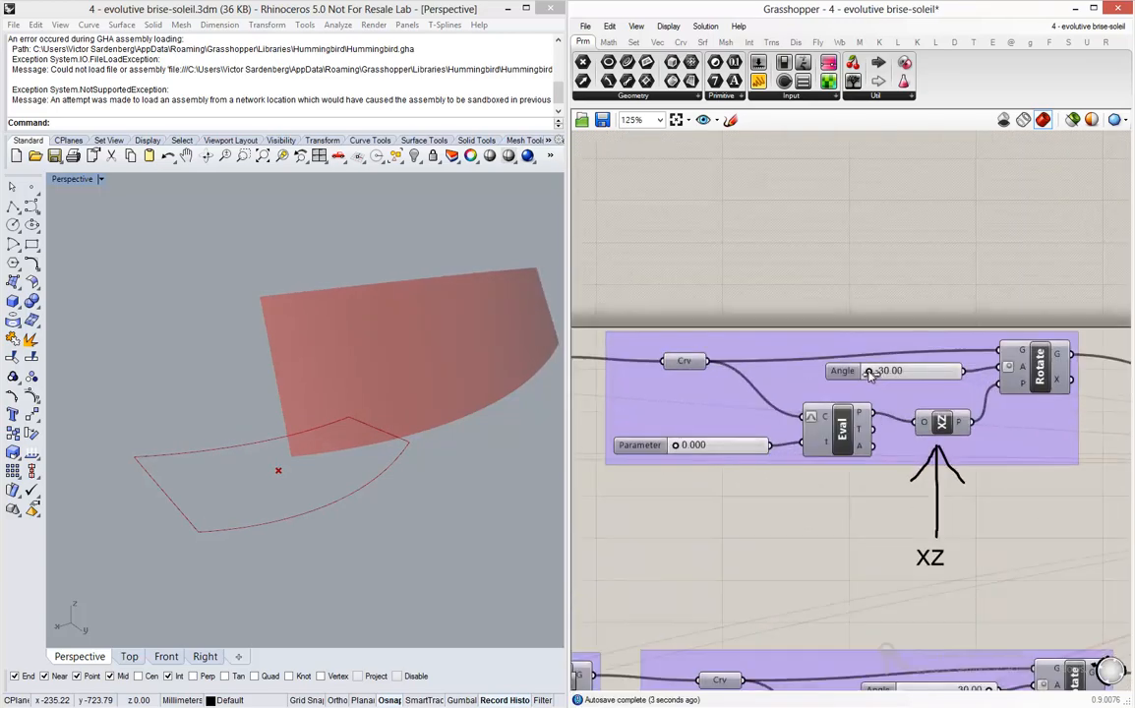
mouse_move(868, 373)
left_mouse_down()
mouse_move(925, 373)
mouse_move(877, 373)
left_mouse_up()
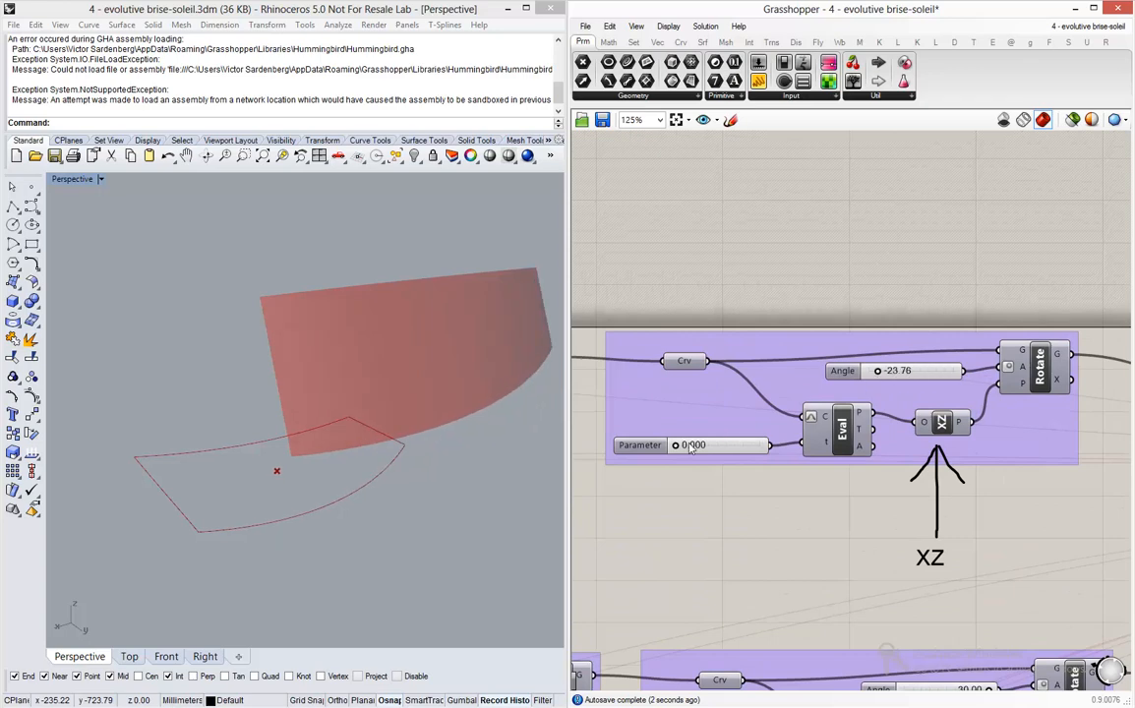
mouse_move(676, 448)
left_mouse_down()
mouse_move(749, 447)
mouse_move(667, 448)
left_mouse_up()
- Examine the brise-soleil surface and its projected outline from the opposite side
scroll(627, 437, "down", 5)
scroll(627, 437, "down", 3)
right_click_drag(494, 347, 360, 444)
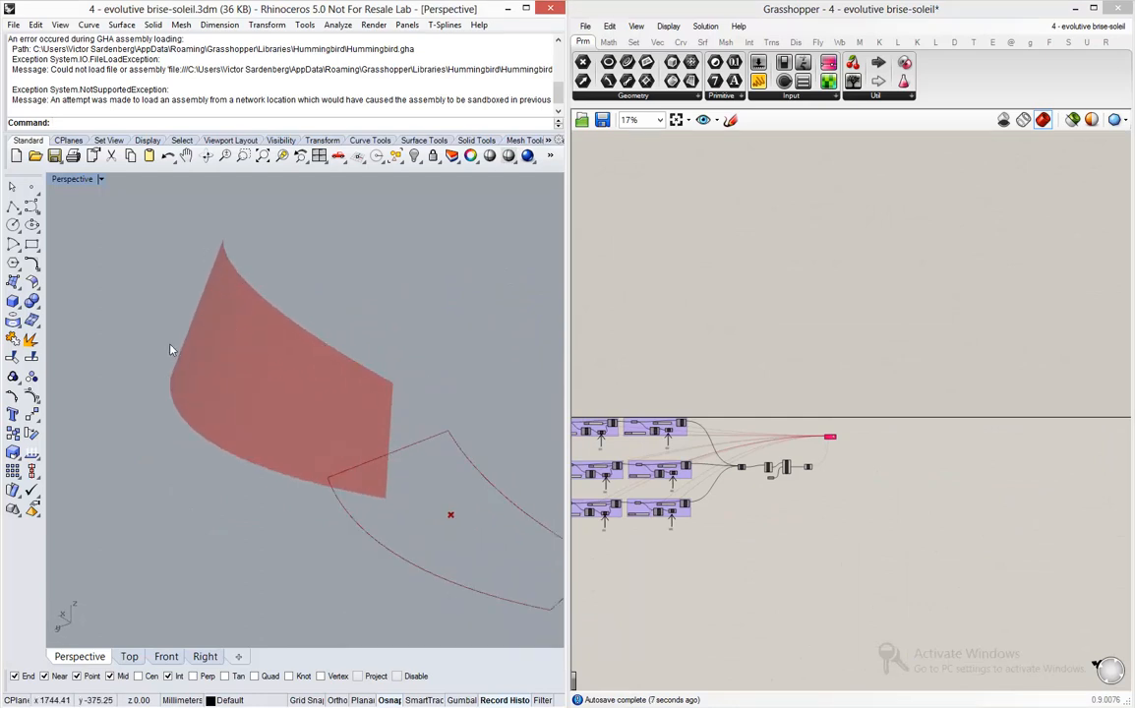
right_click_drag(171, 349, 347, 481)
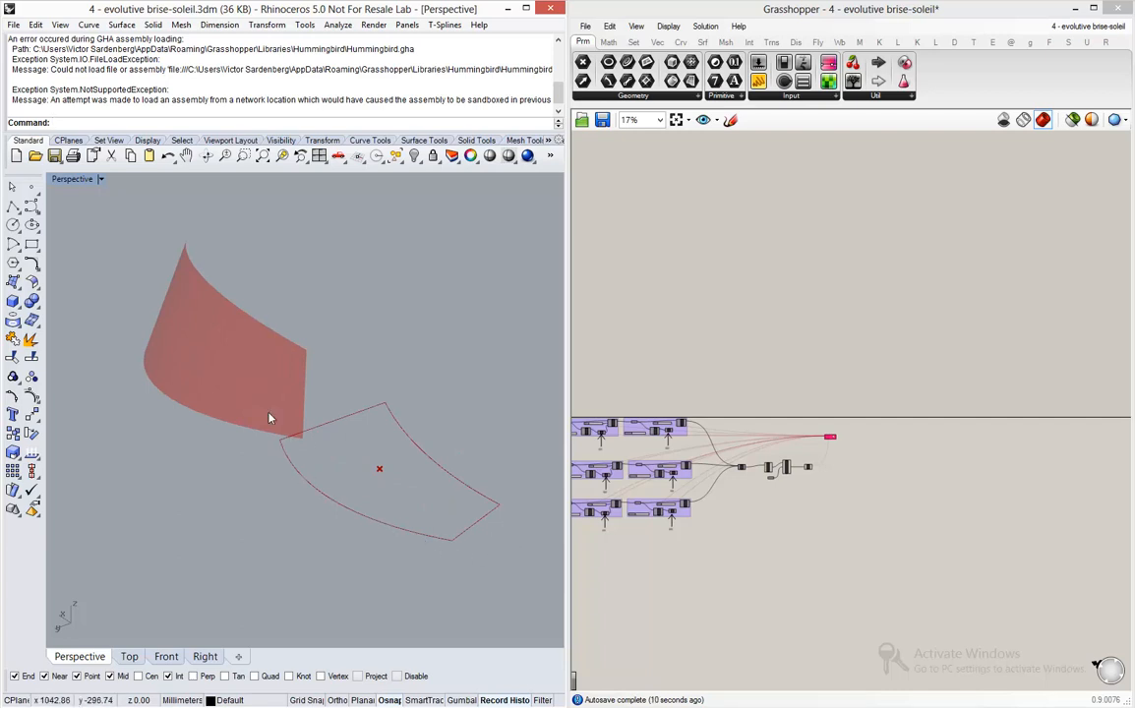
right_click_drag(268, 417, 301, 370)
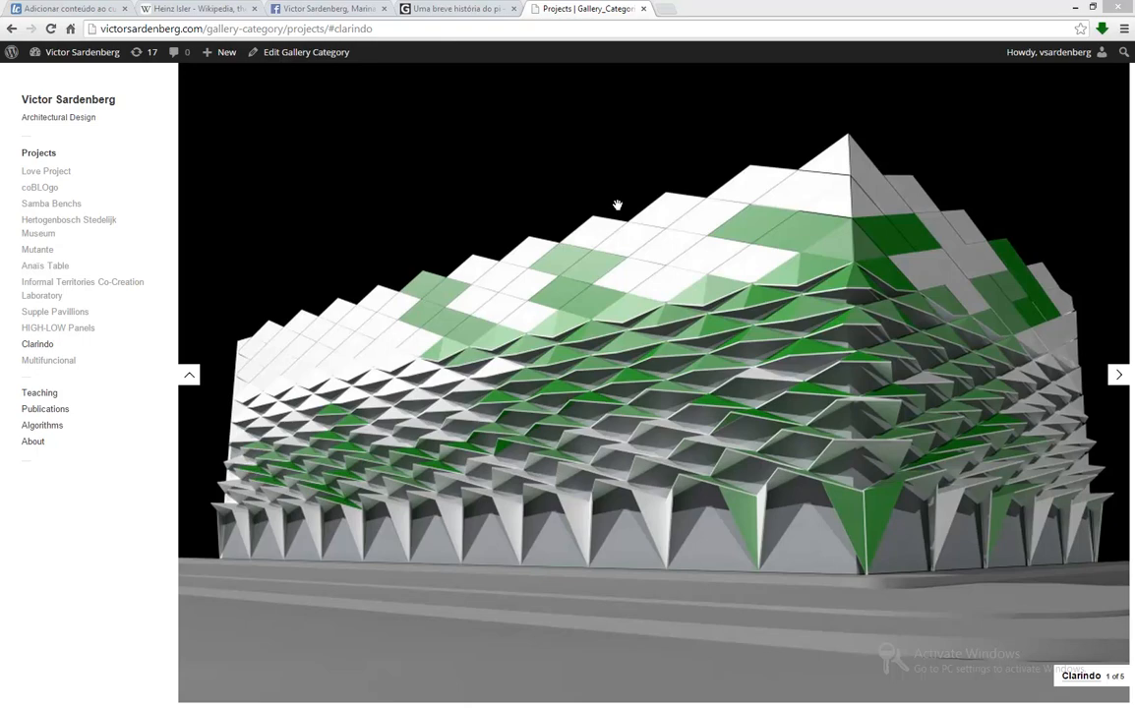
- Switch to the browser, go to the second item of the Clarindo project gallery, and play and close its video
left_click(1119, 375)
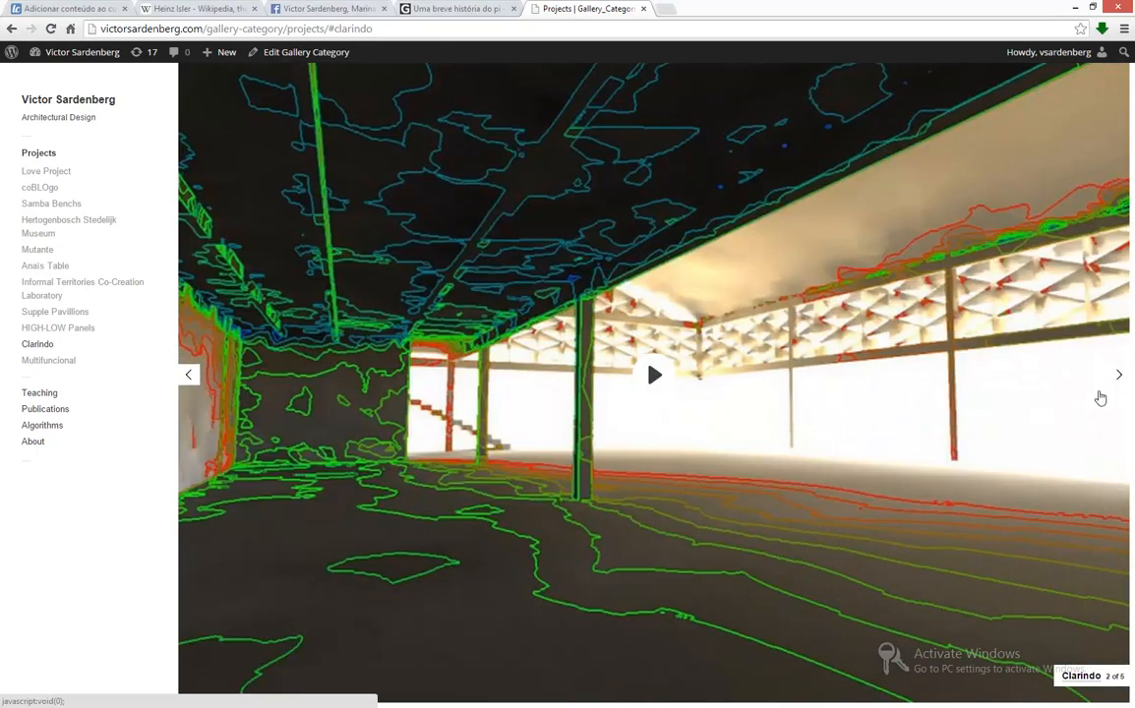
left_click(651, 376)
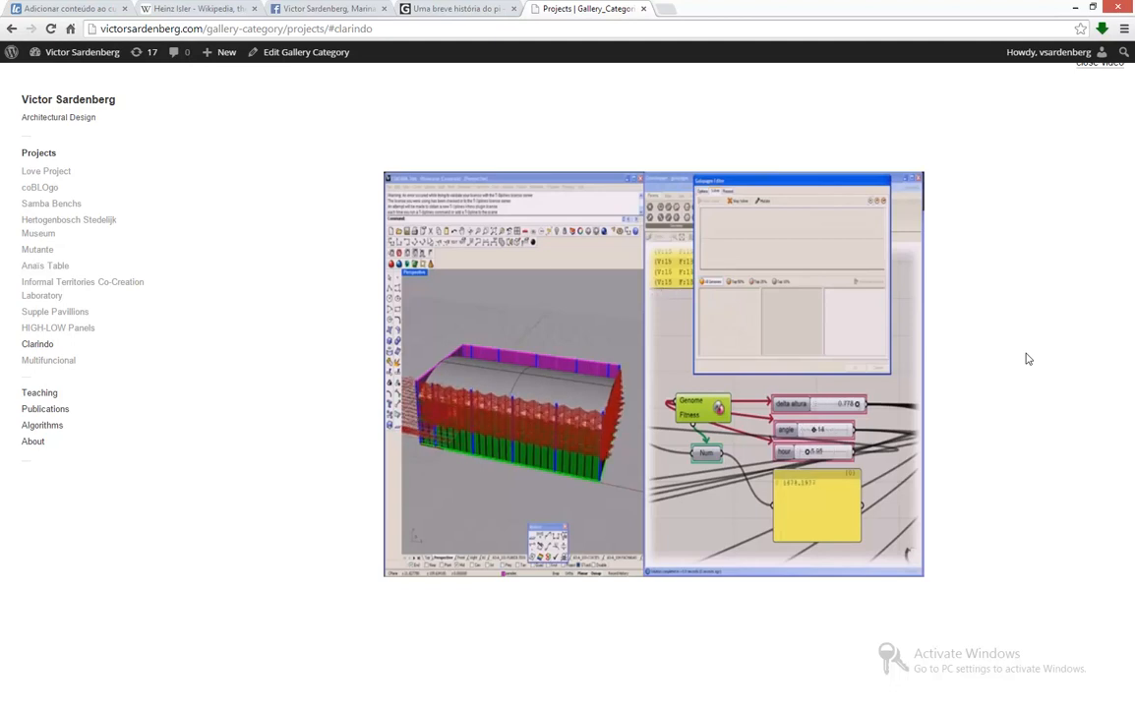
left_click(1087, 65)
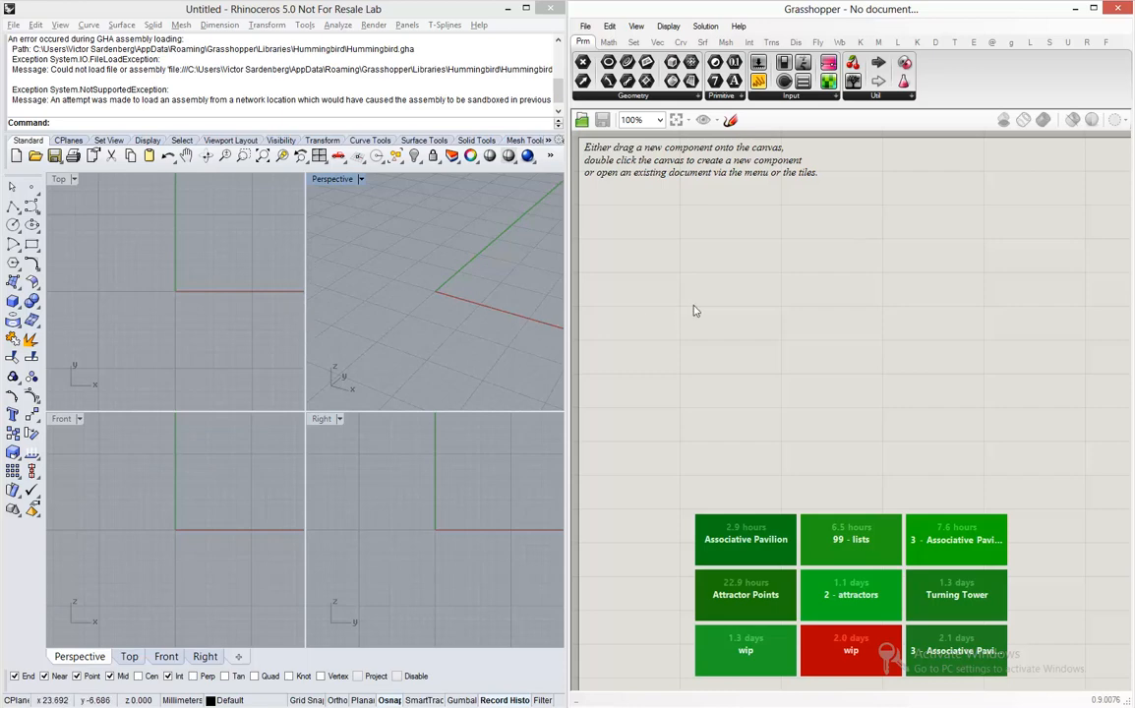
- Draw a nearly vertical polyline segment just beyond the vertical axis in the Front viewport, ending at about x 20, height 21
left_click(210, 366)
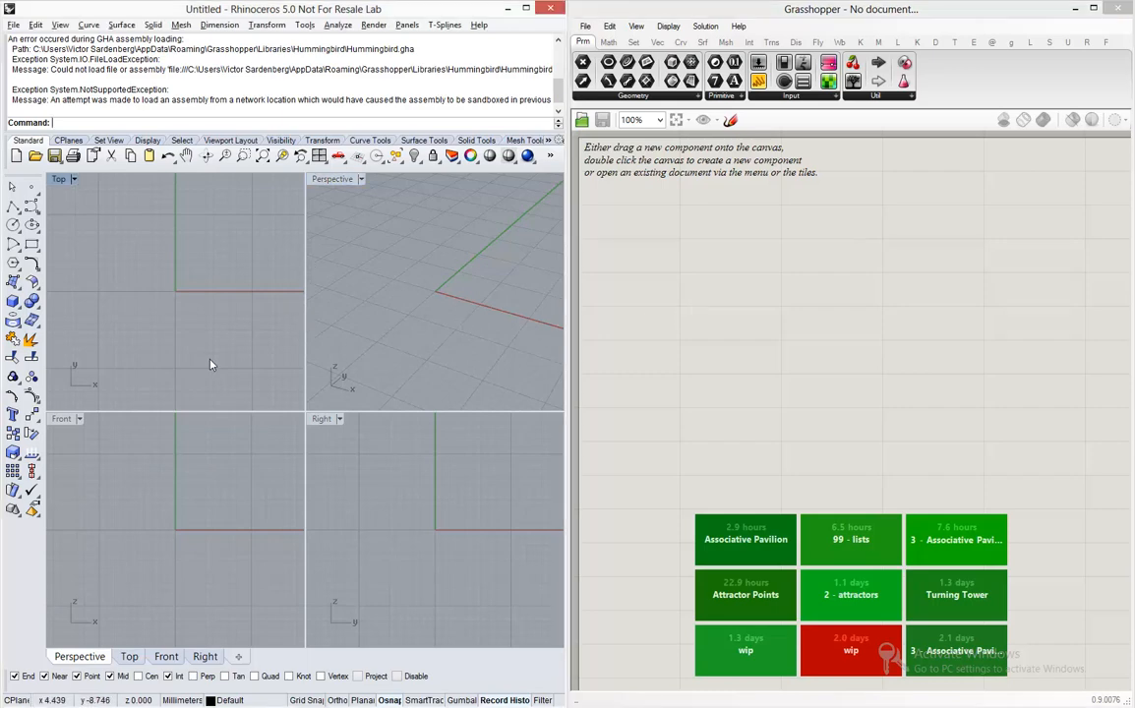
left_click(109, 496)
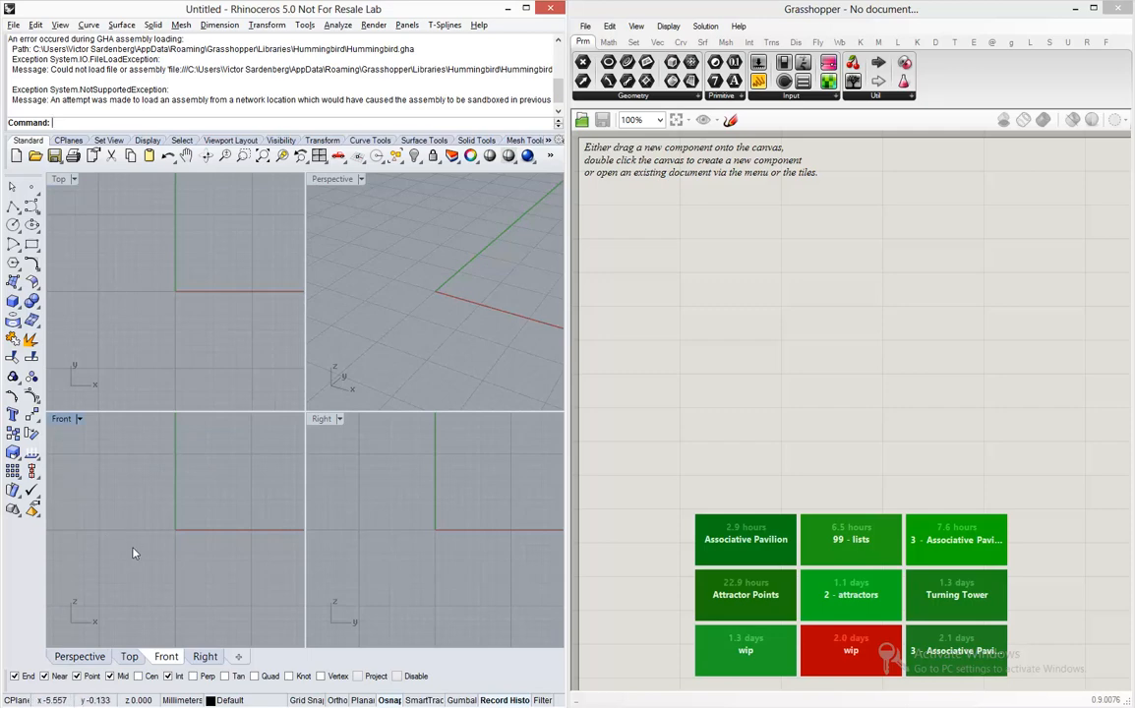
right_click_drag(155, 544, 122, 557)
scroll(123, 554, "down", 12)
scroll(171, 517, "up", 6)
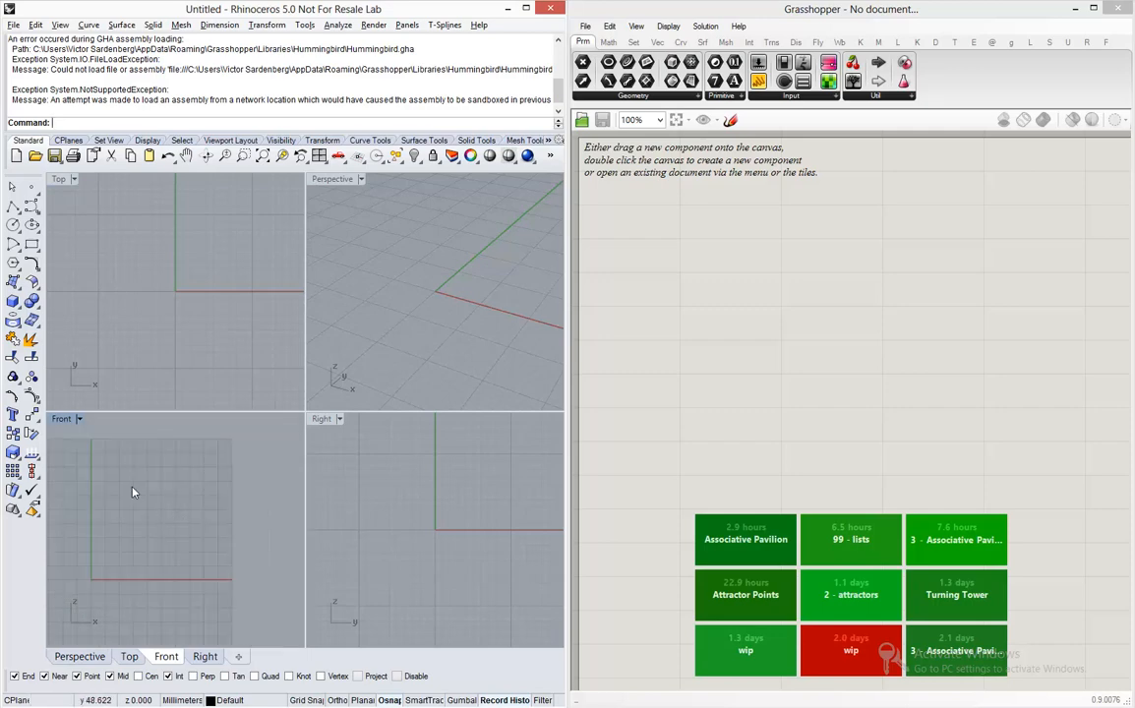
left_click(12, 206)
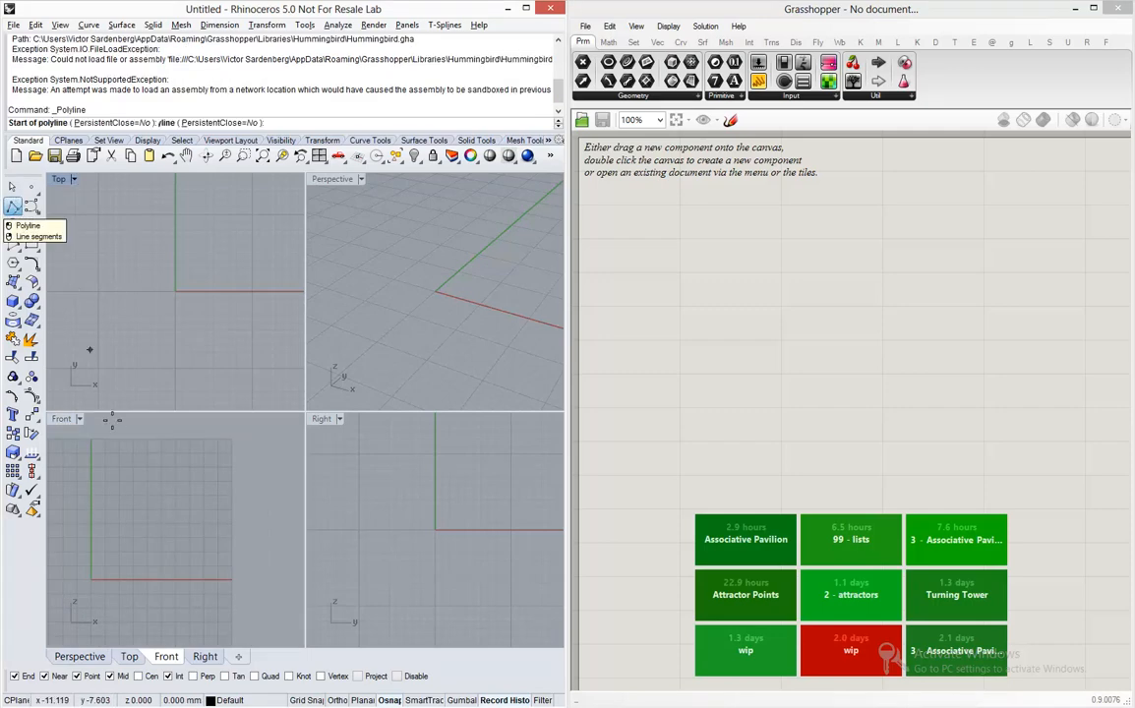
left_click(115, 475)
left_click(119, 549)
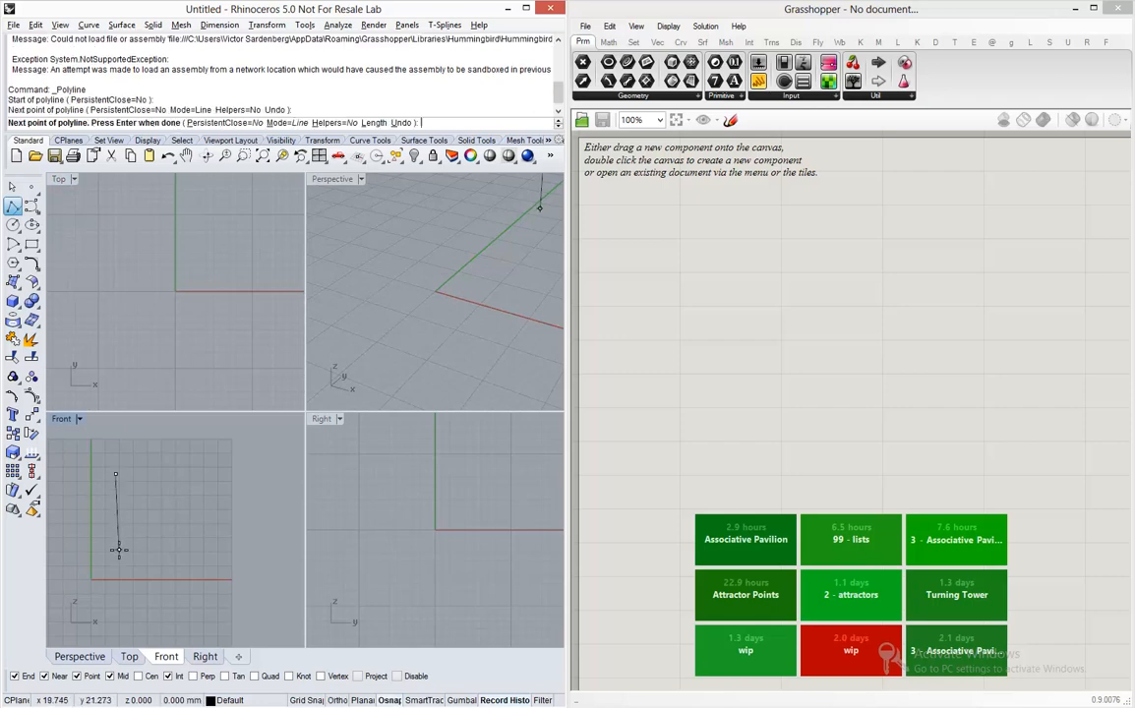
right_click(119, 548)
- Draw two more roughly vertical polyline segments in the Front viewport, spaced out beyond the first along the positive X direction
right_click(211, 491)
left_click(217, 470)
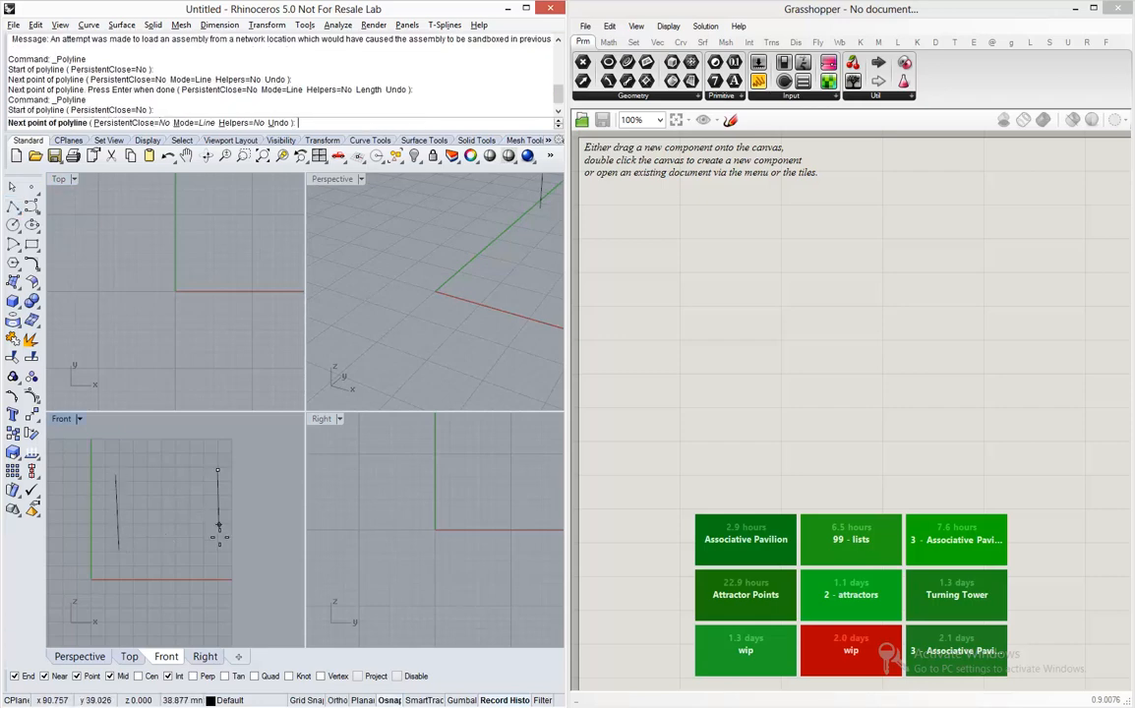
left_click(217, 548)
scroll(104, 528, "down", 3)
right_click(221, 496)
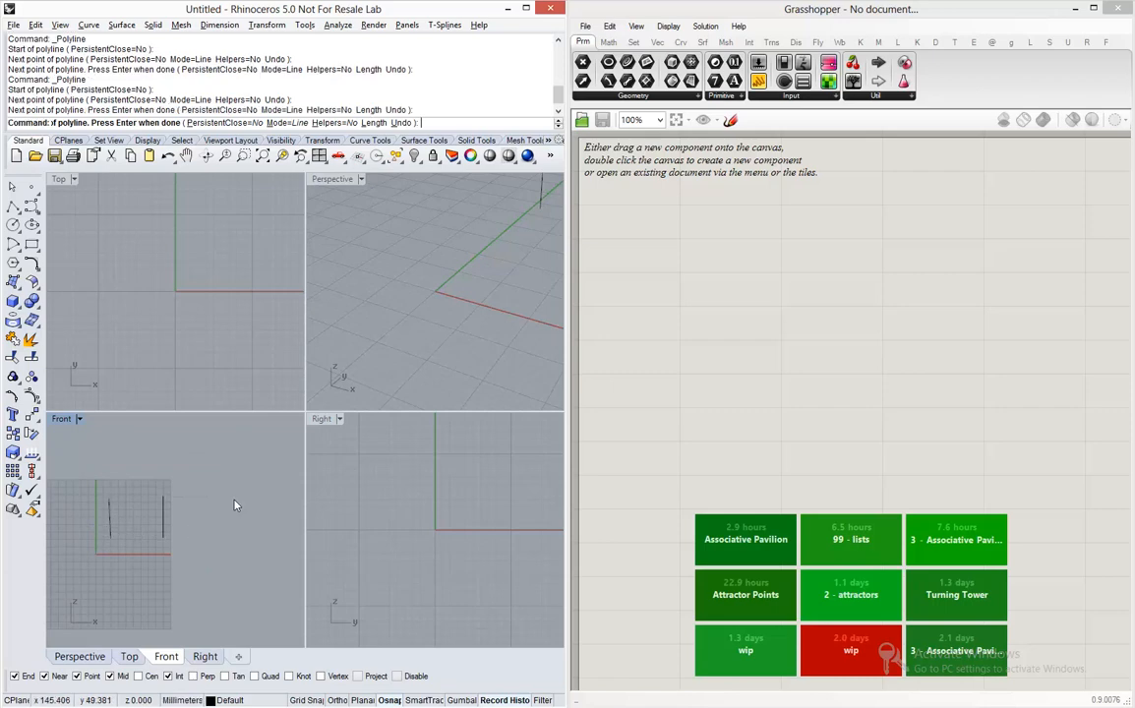
right_click(224, 493)
left_click(223, 494)
left_click(223, 539)
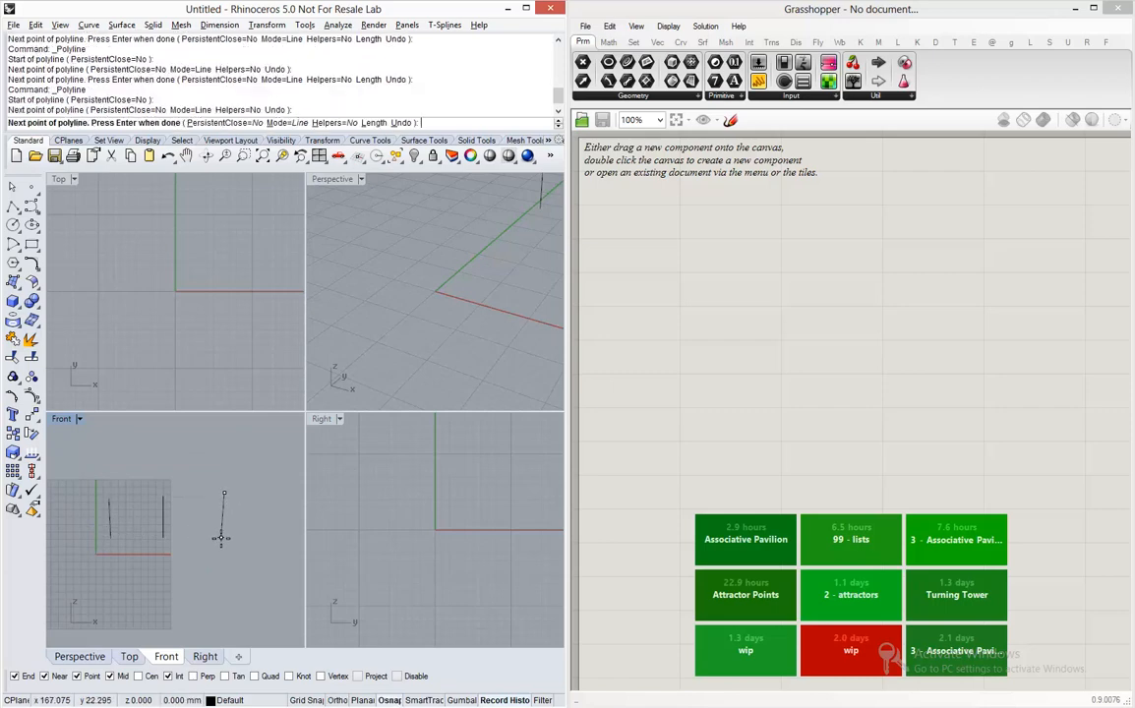
right_click(221, 543)
- Maximize the Perspective viewport and frame the three lines
left_click(315, 271)
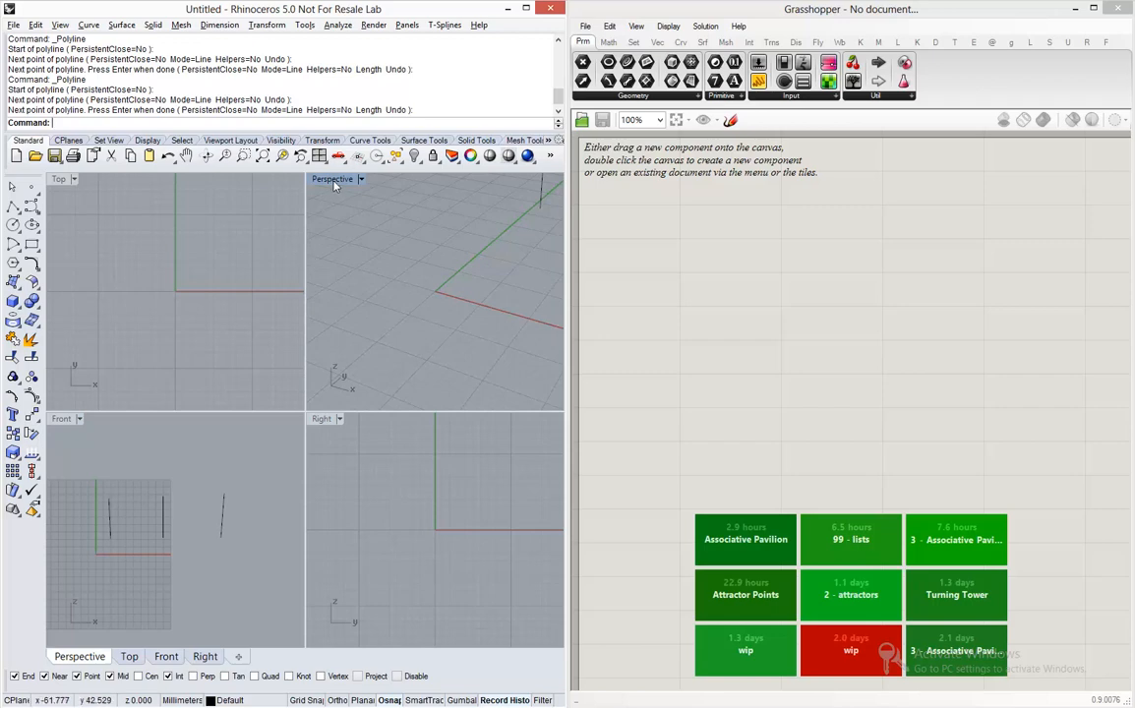
double_click(334, 180)
scroll(247, 374, "down", 6)
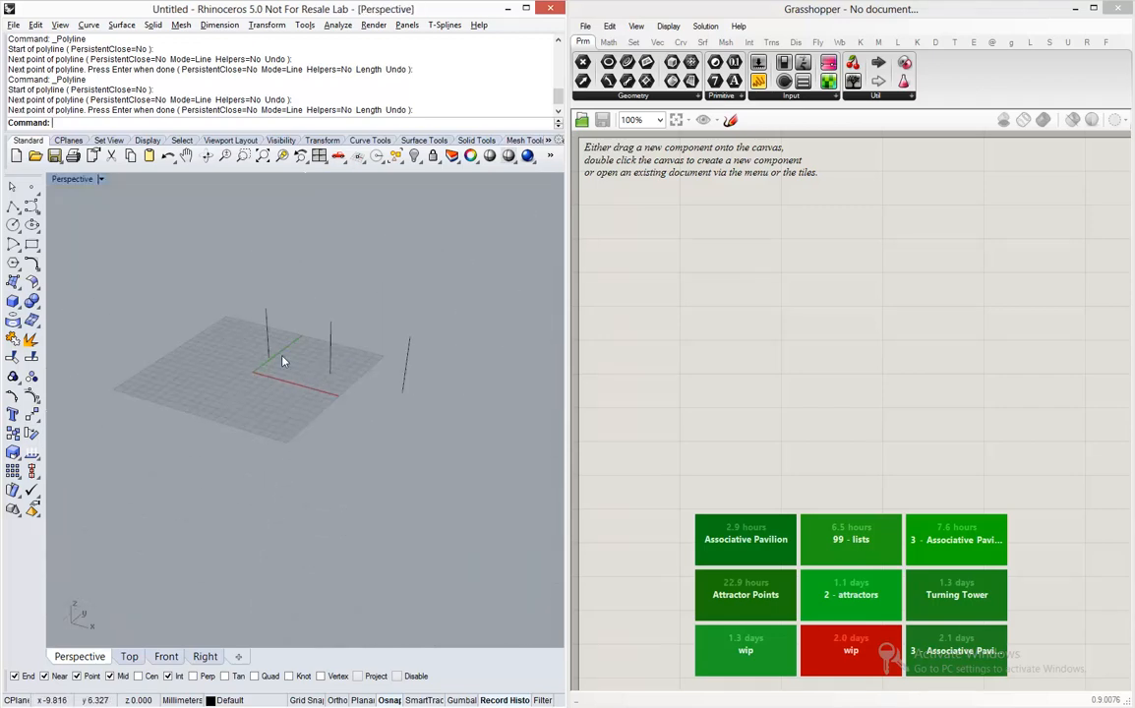
right_click_drag(282, 362, 437, 306)
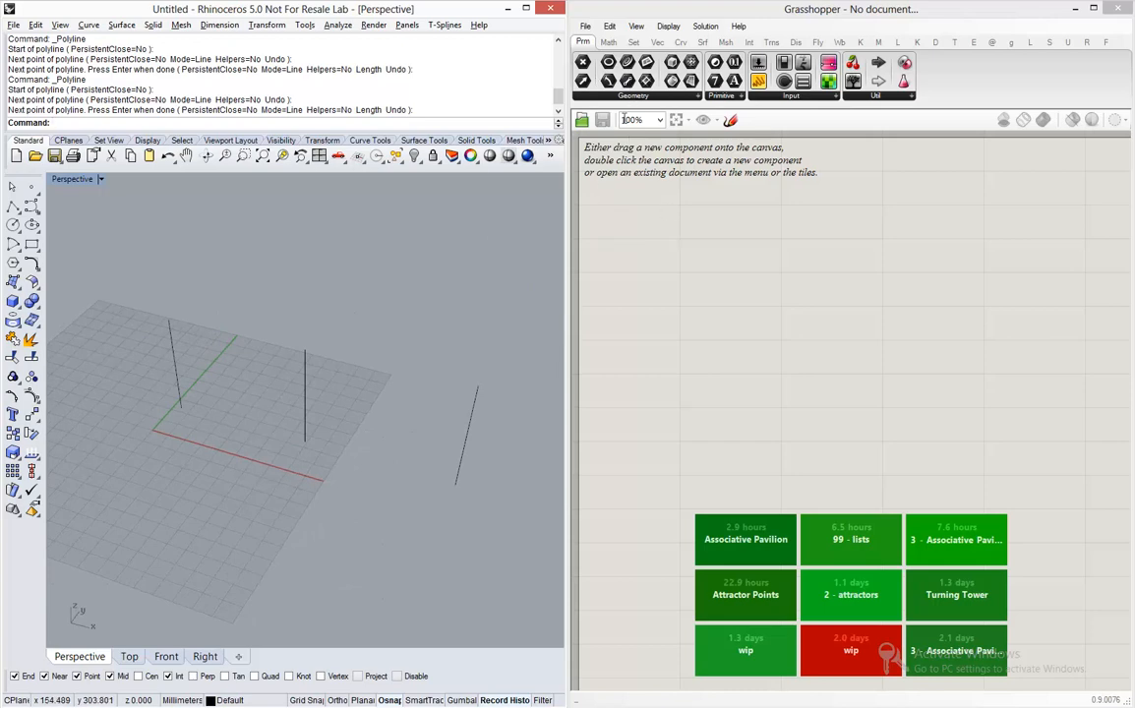
- Start a new Grasshopper definition with a Curve parameter on the canvas
double_click(660, 221)
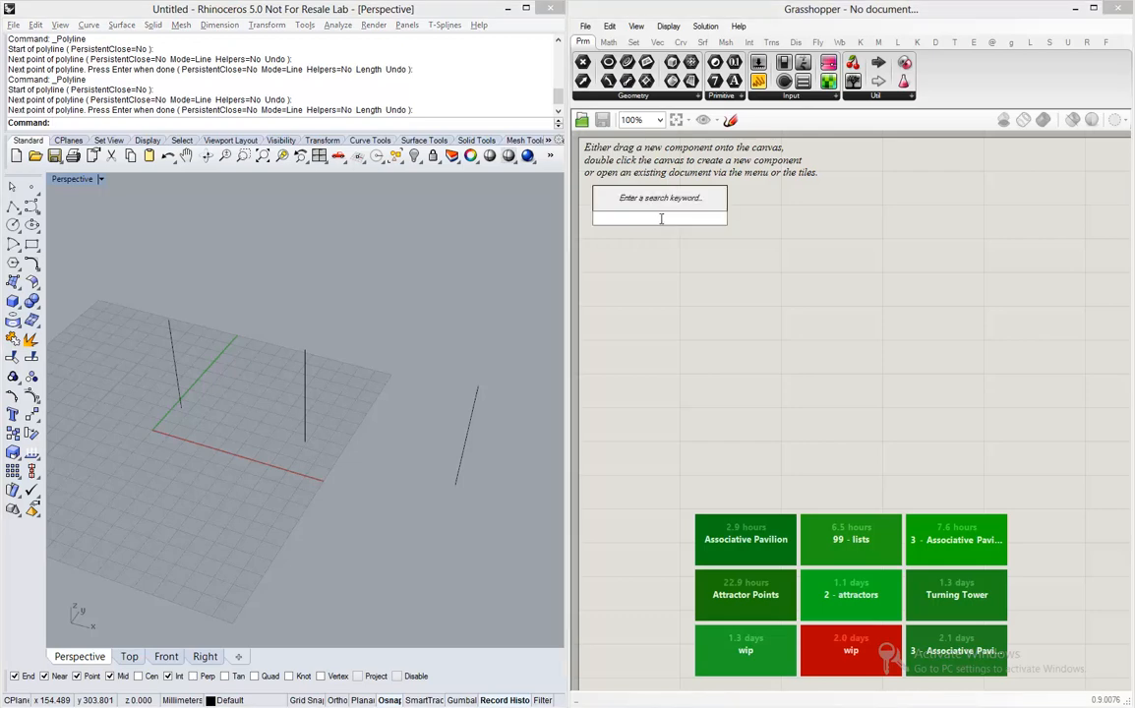
type("curve")
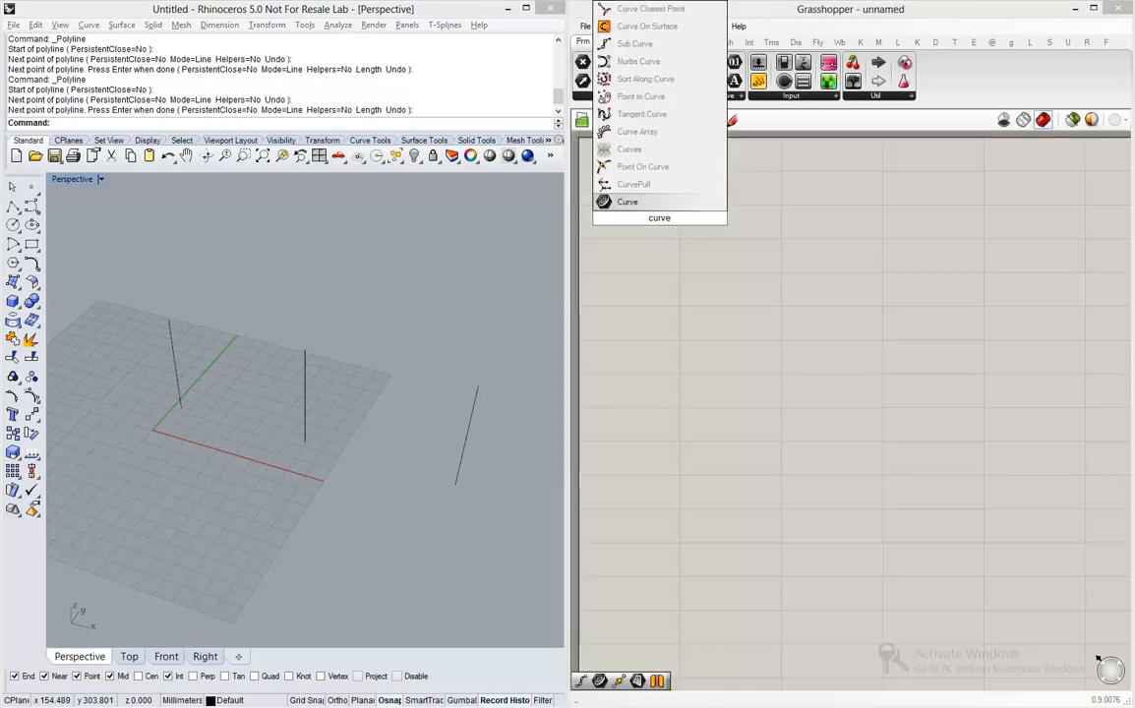
key("Return")
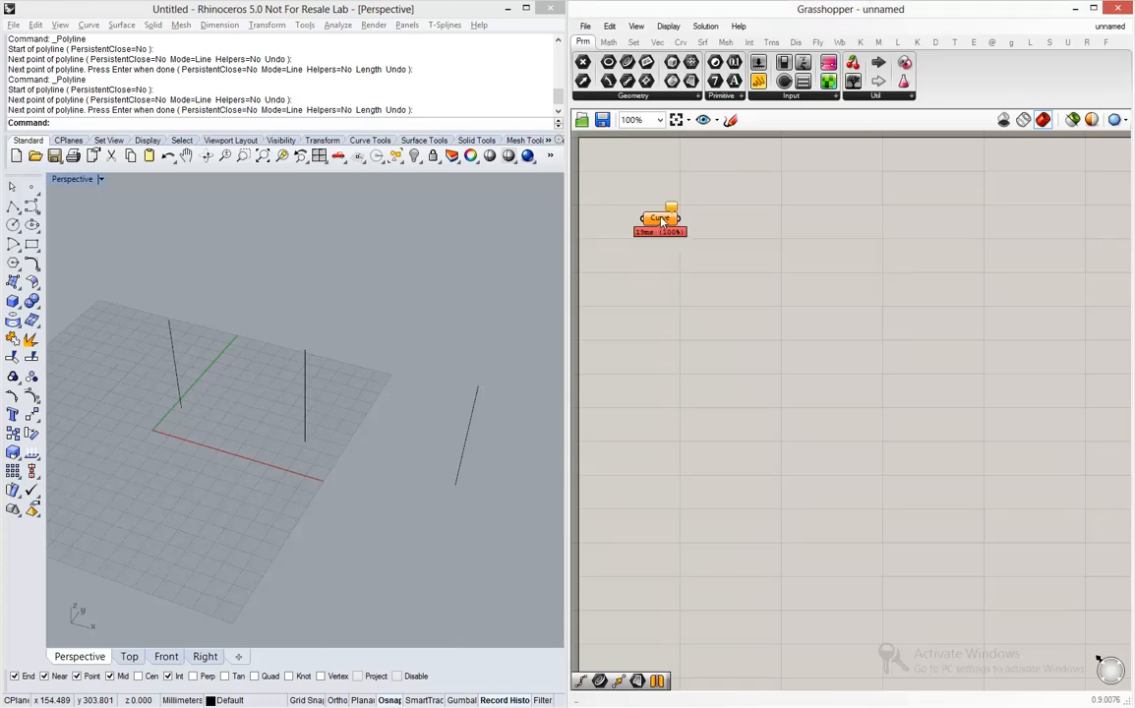
- Reference the three Rhino lines as multiple curves in the Curve parameter, picking them in order from the one nearest the origin
right_click(661, 223)
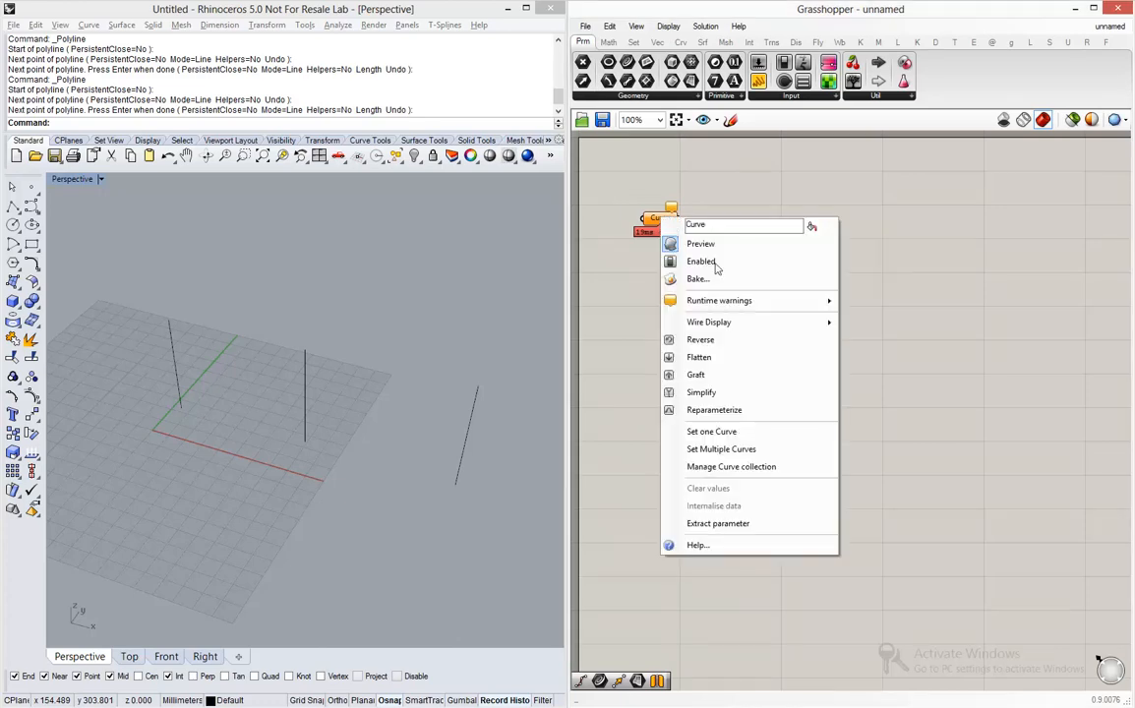
left_click(728, 449)
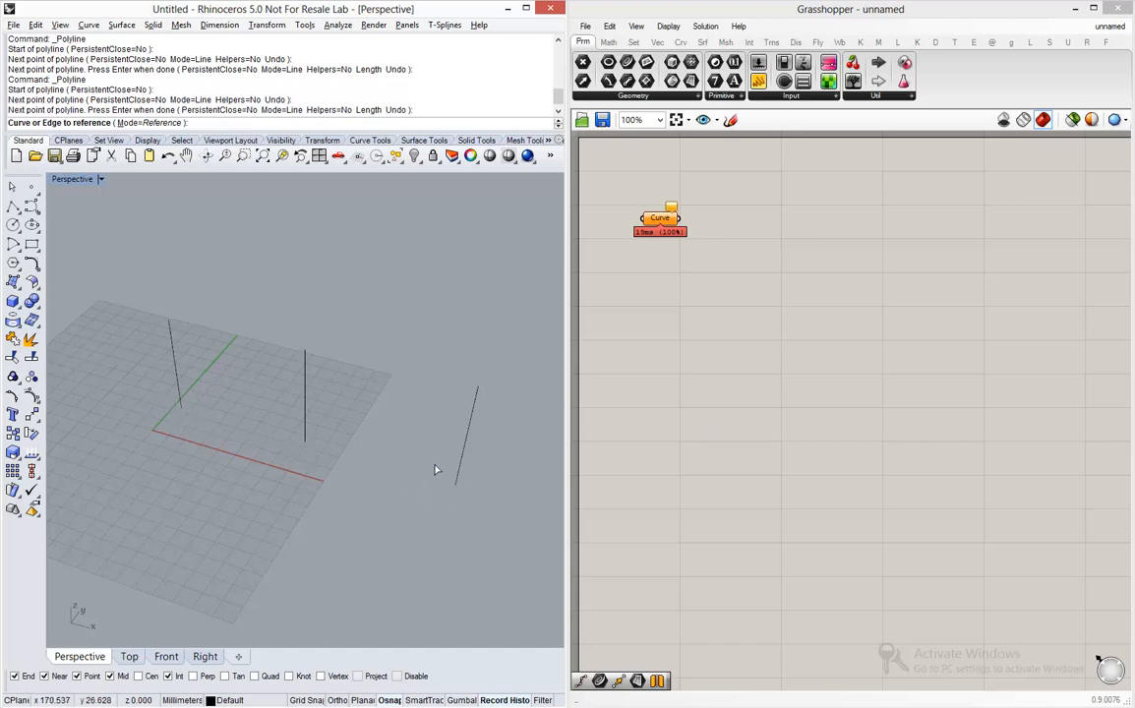
left_click(181, 406)
left_click(305, 442)
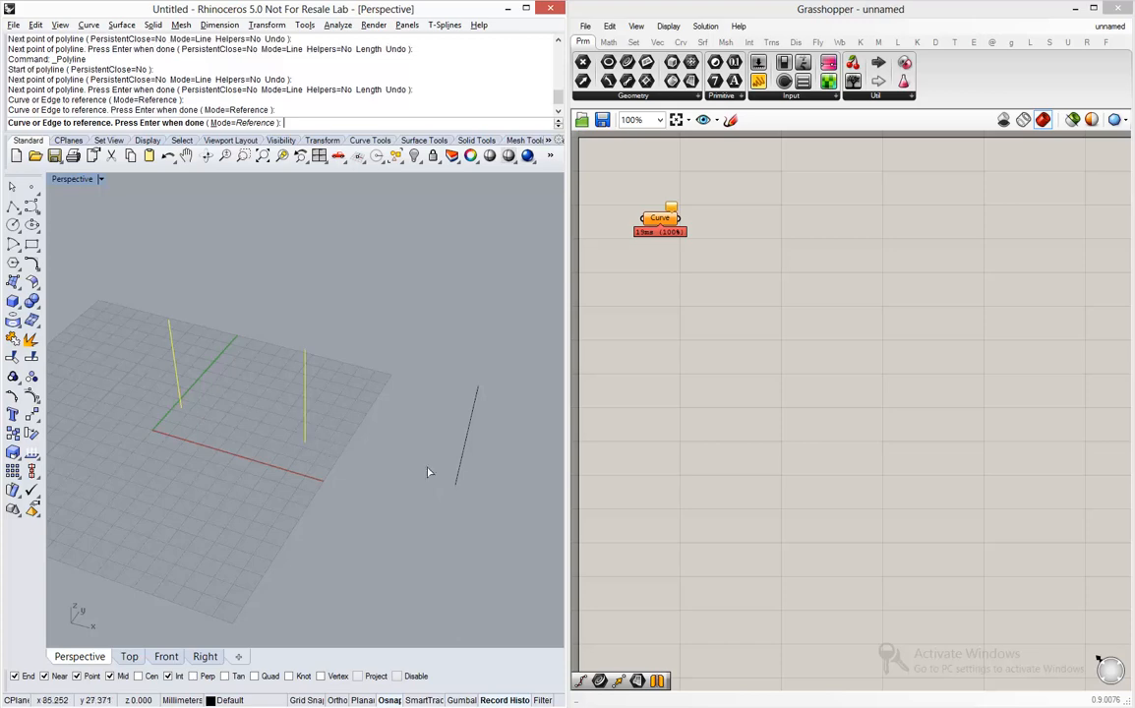
left_click(458, 486)
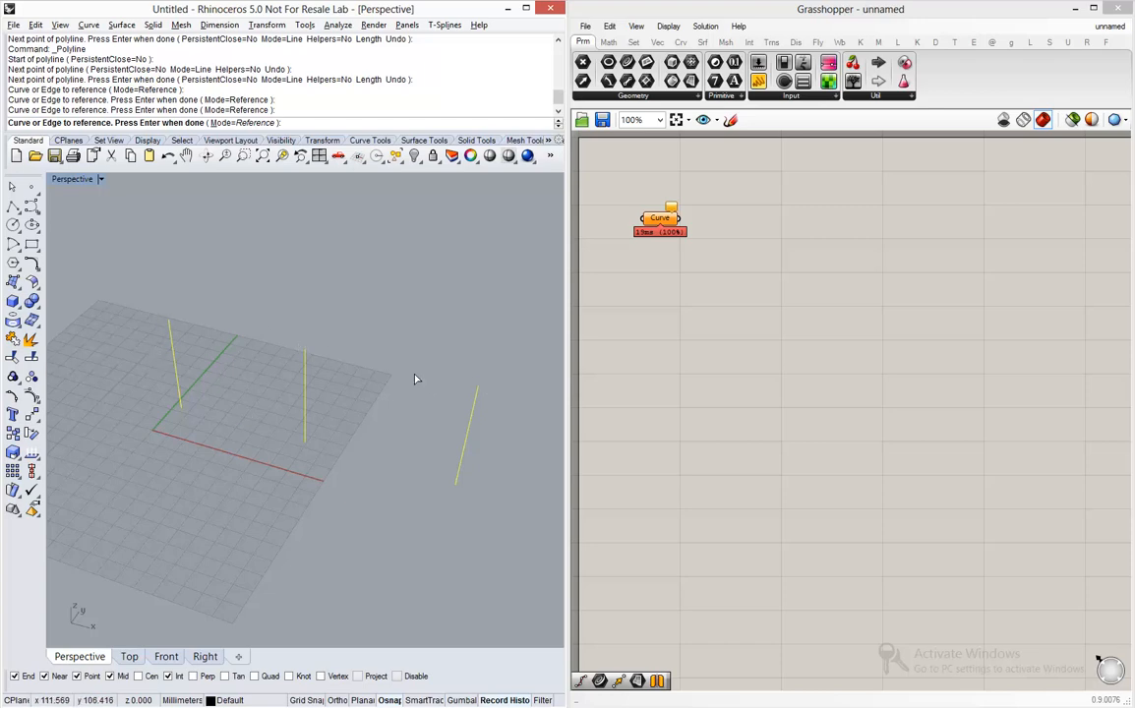
key("Return")
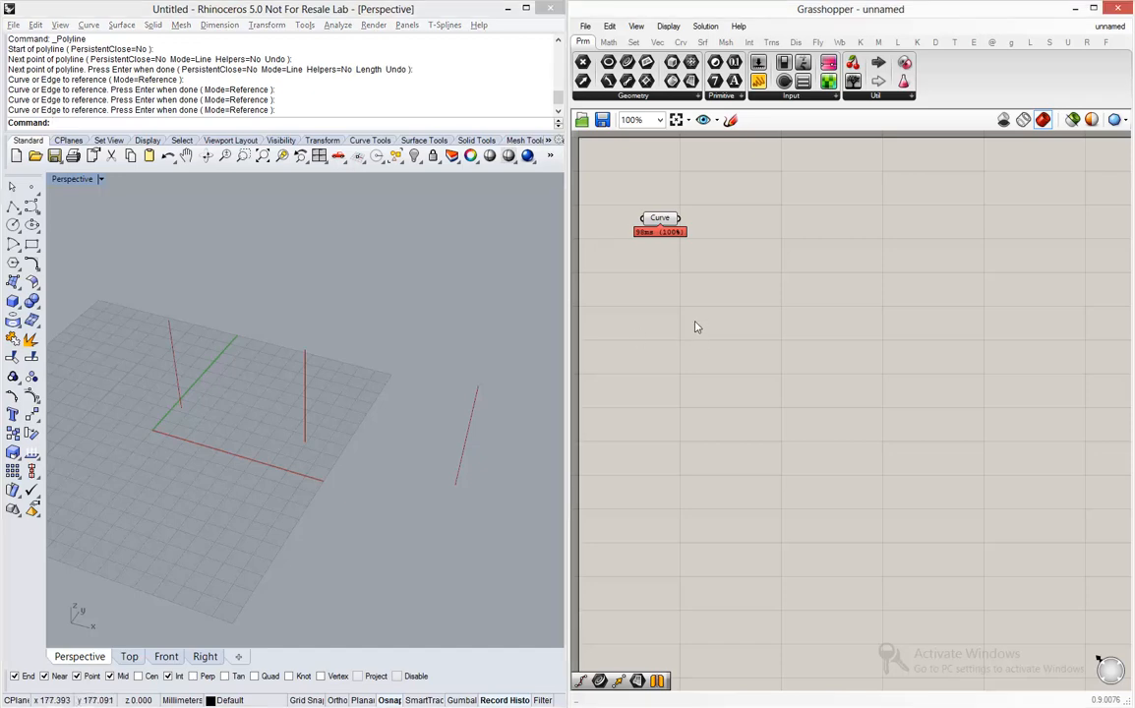
- Add a Rotate component with a plane input and connect the Curve parameter to its Geometry input
double_click(911, 230)
type("rotate")
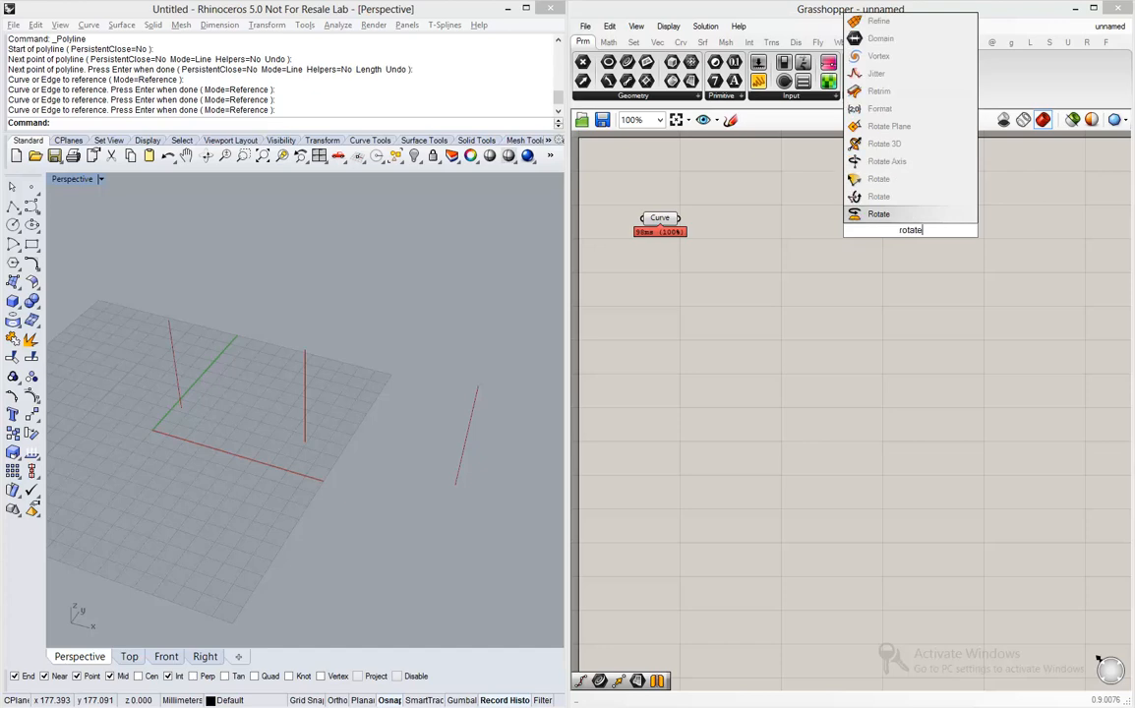
left_click(864, 220)
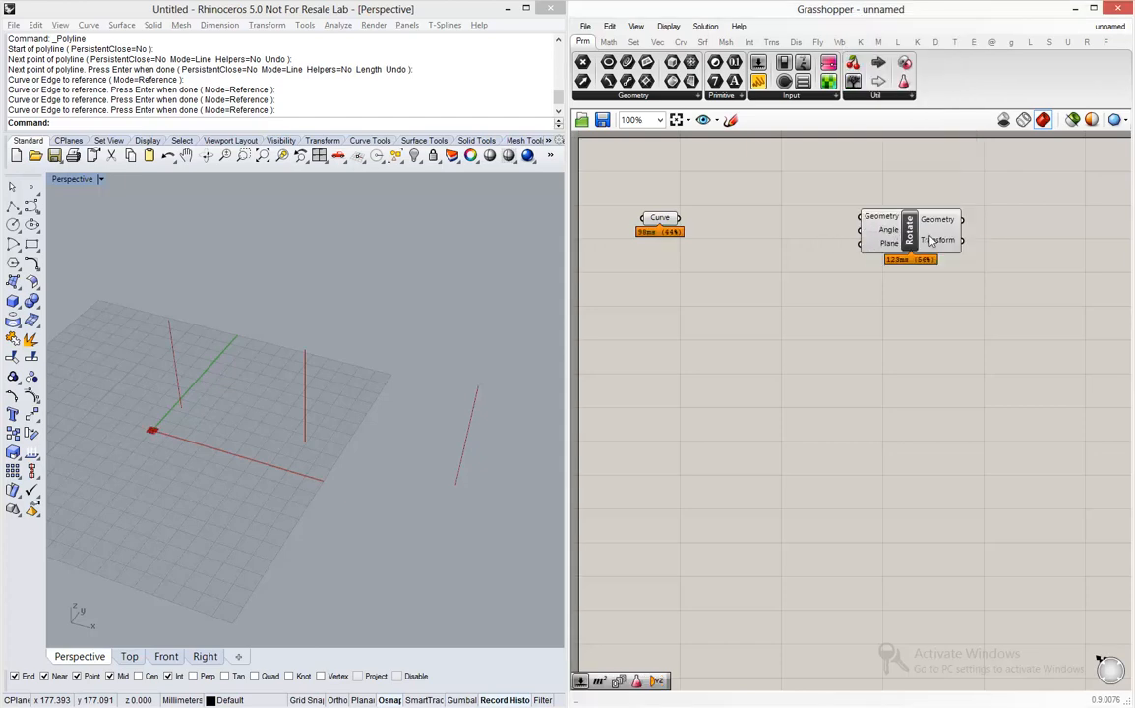
left_click_drag(899, 218, 901, 231)
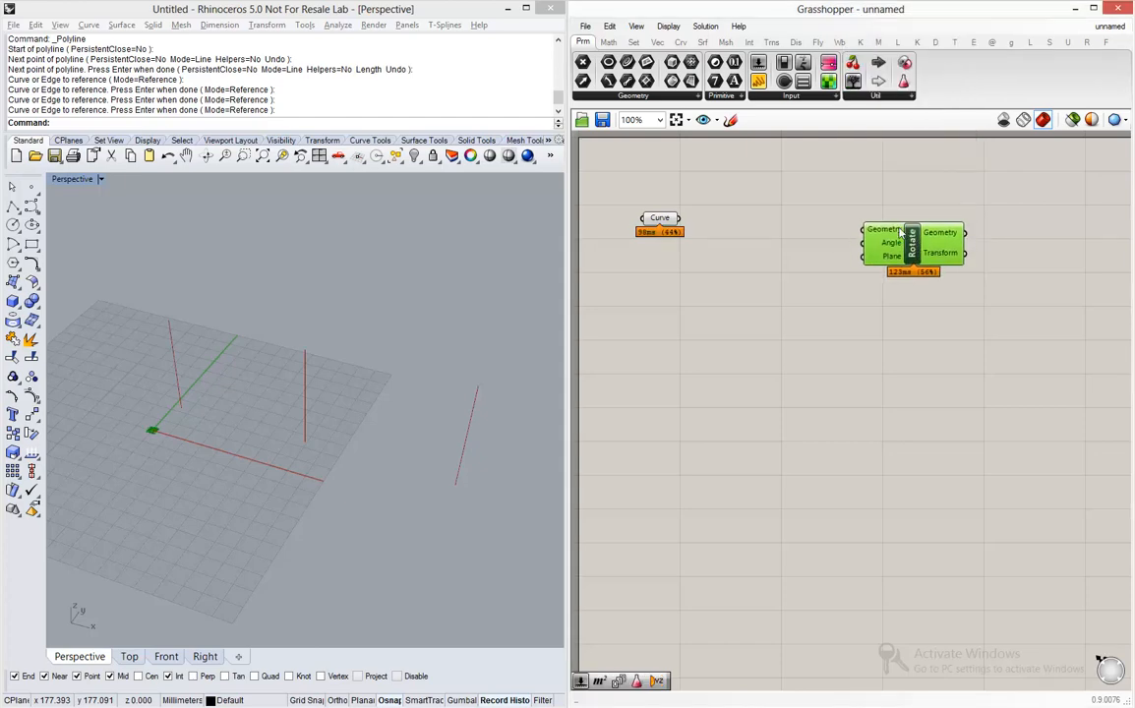
left_click_drag(678, 217, 1016, 246)
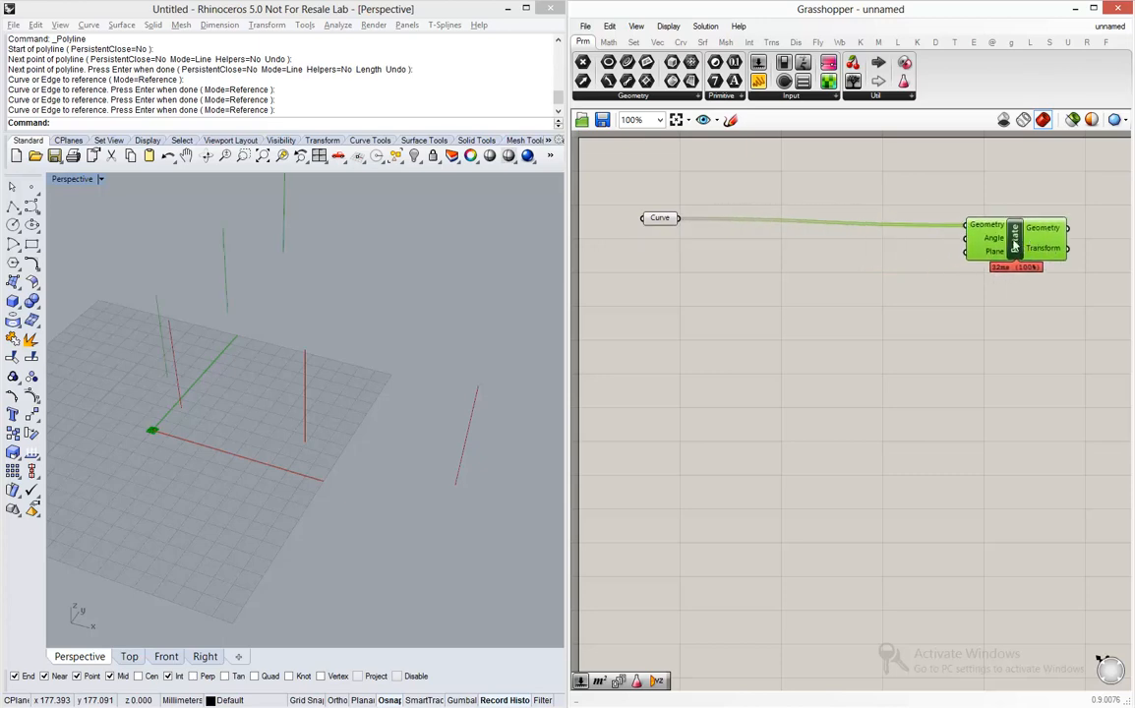
mouse_move(991, 244)
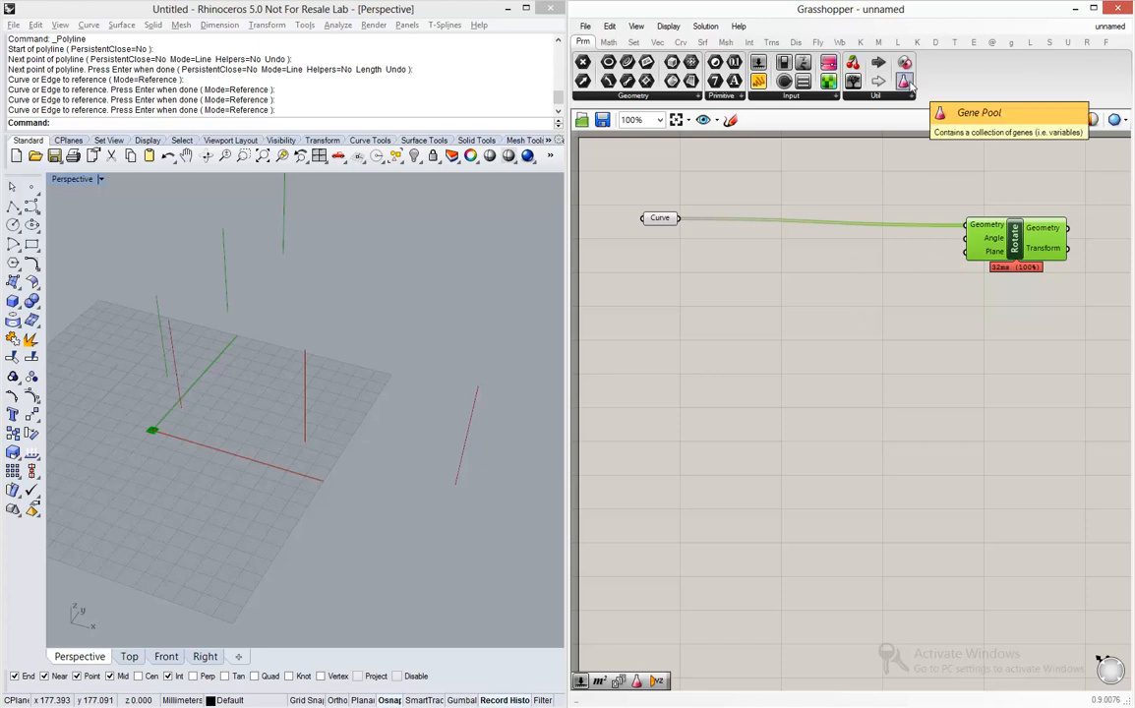
- Add a Gene Pool between the Curve parameter and the Rotate component and set its gene count to 3
left_click_drag(909, 84, 922, 258)
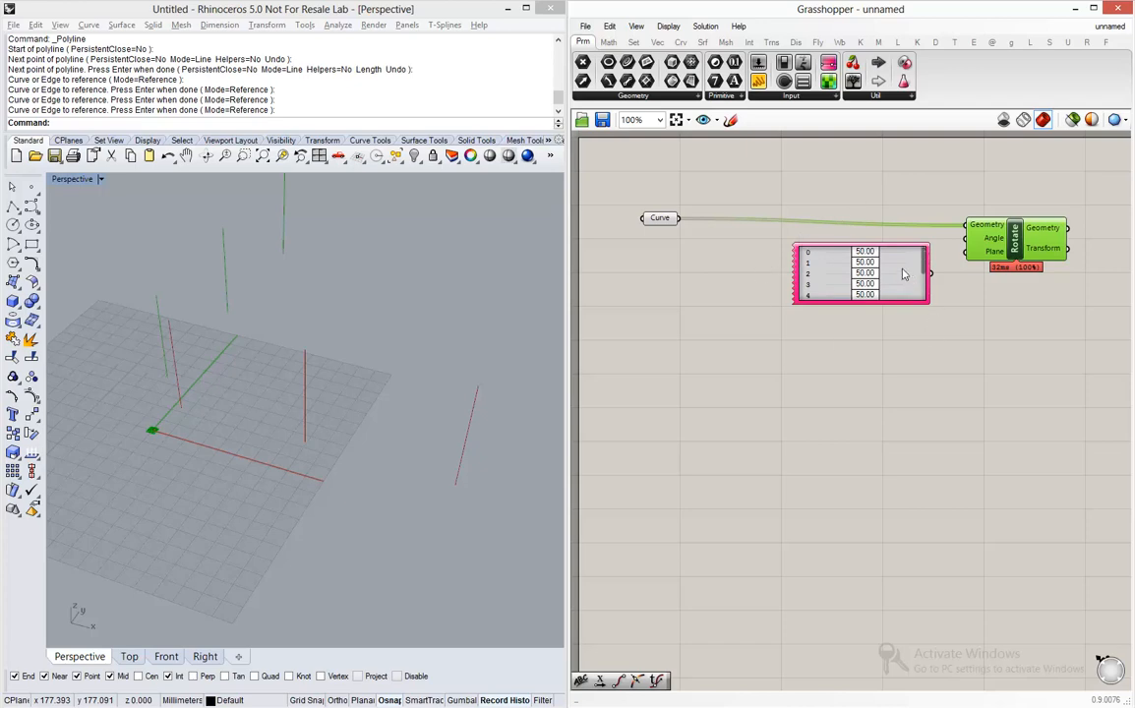
right_click(903, 274)
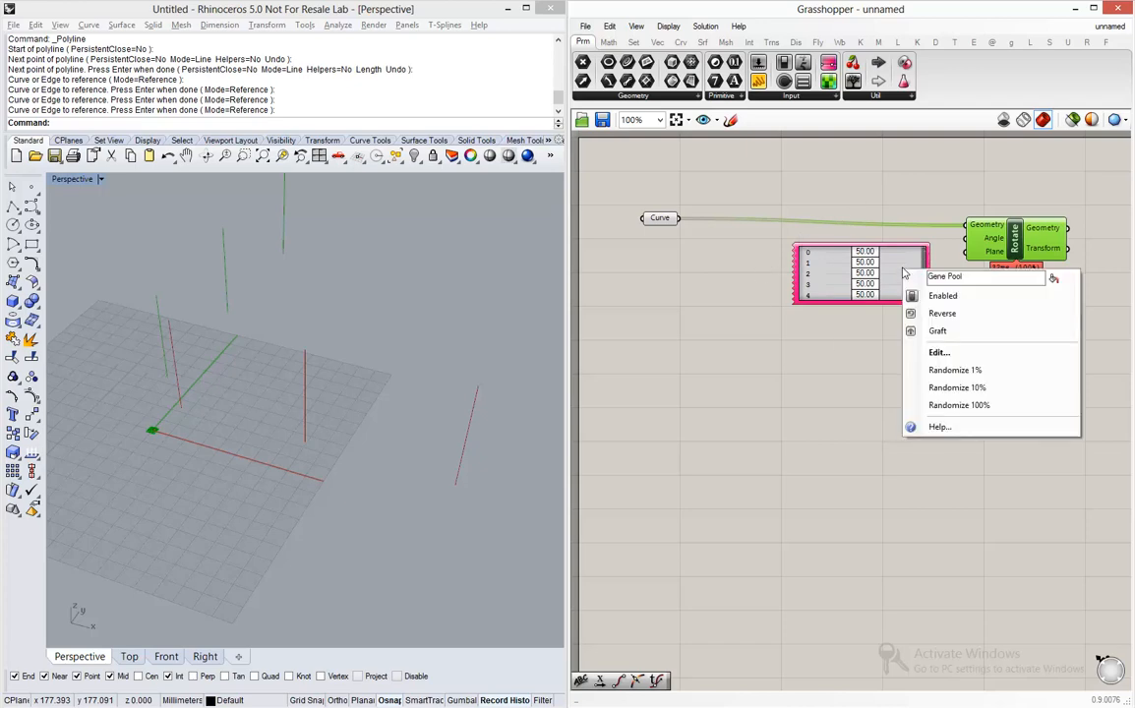
left_click(948, 356)
left_click_drag(941, 294, 797, 328)
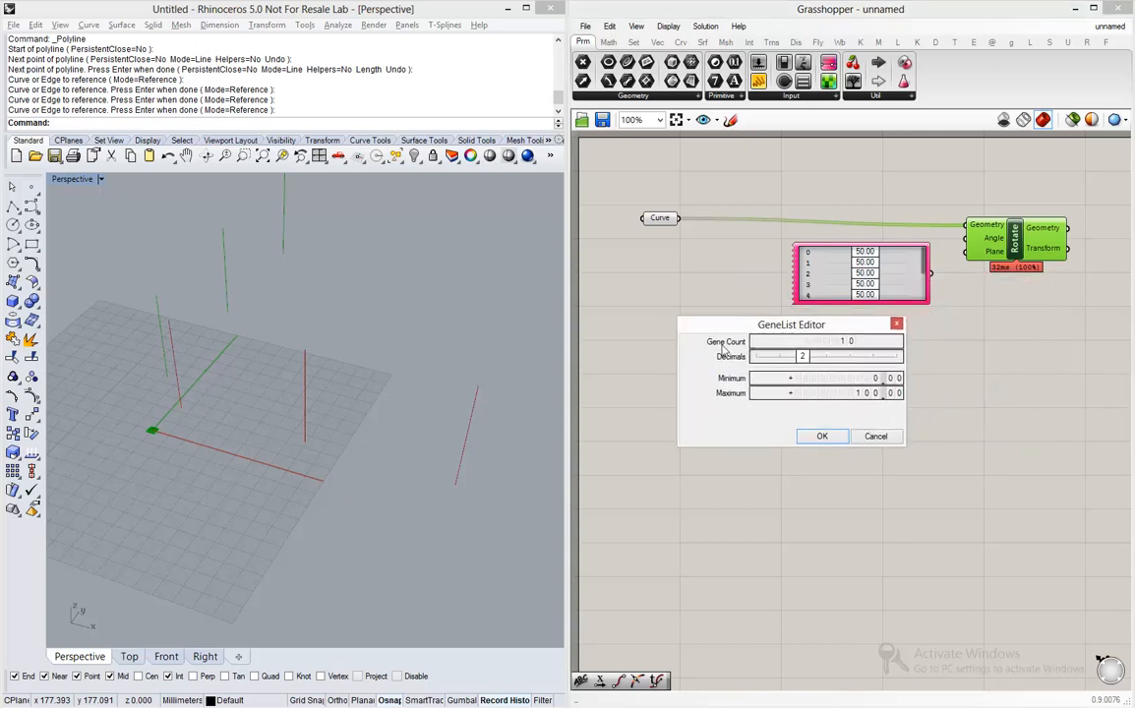
double_click(853, 342)
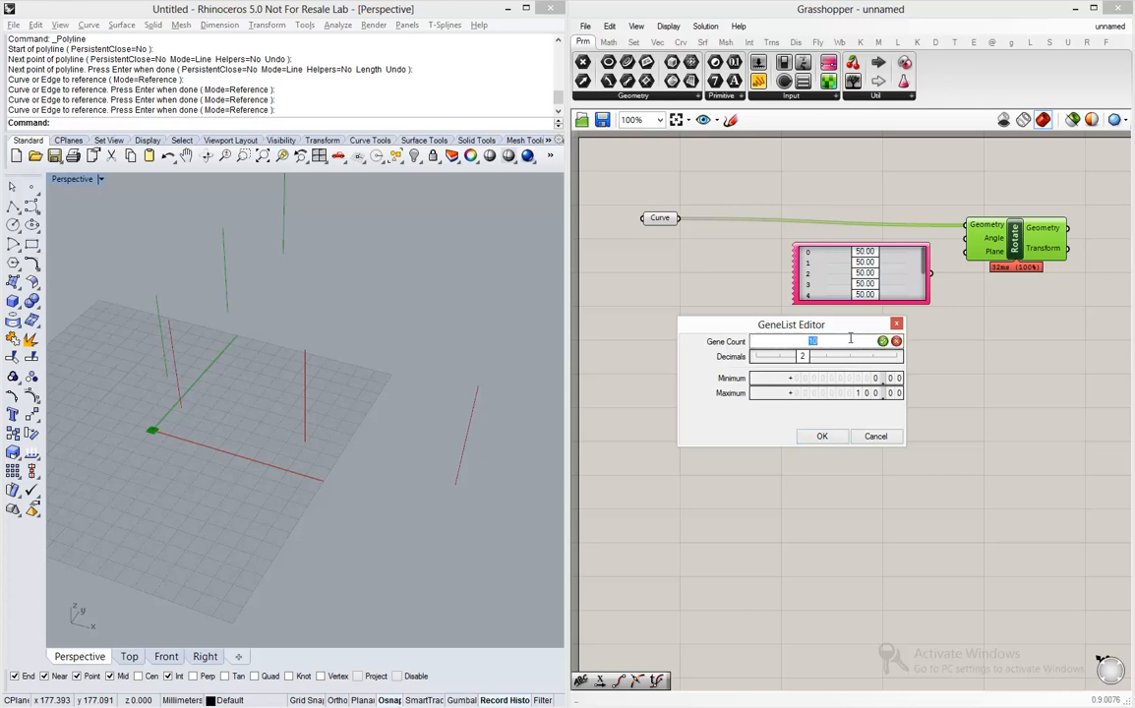
type("3")
key("Return")
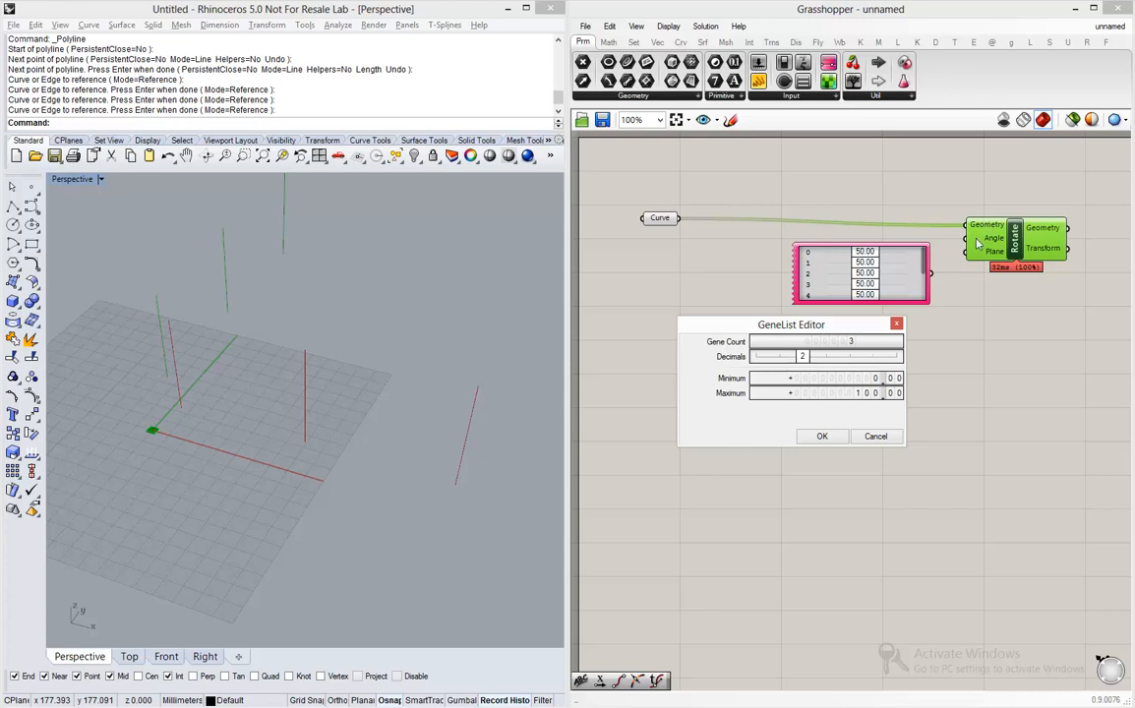
- Set the Gene Pool to one decimal with a minimum of -25 and a maximum of 25, and accept the settings
left_click_drag(803, 359, 785, 361)
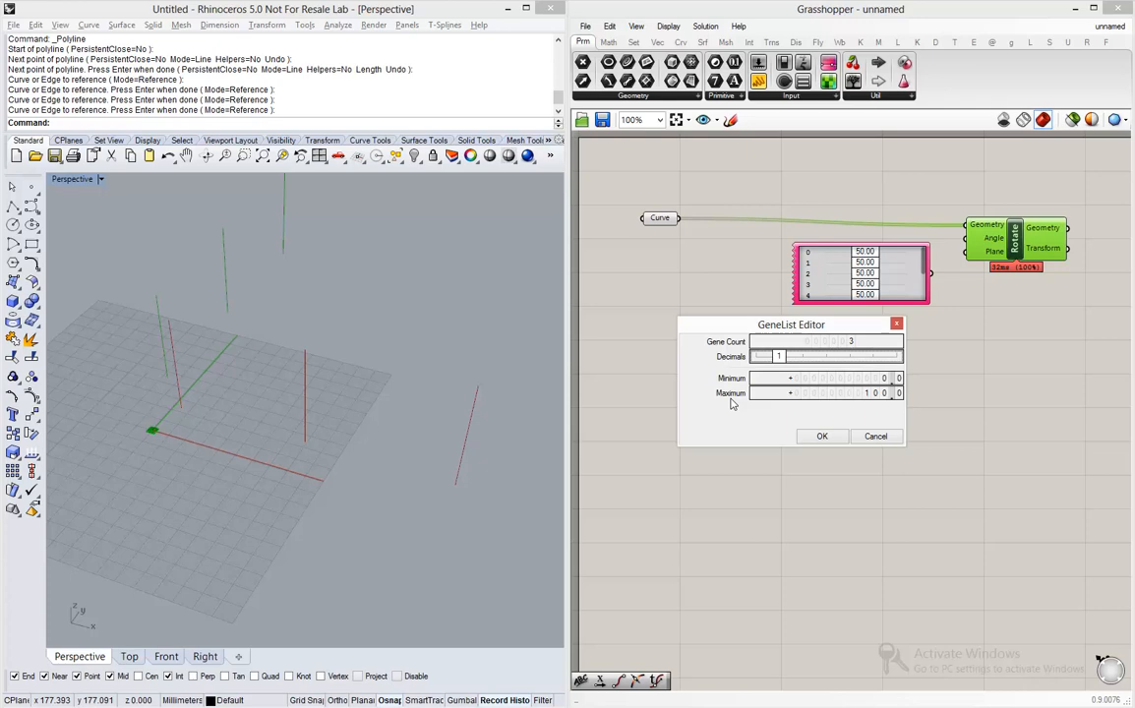
double_click(878, 381)
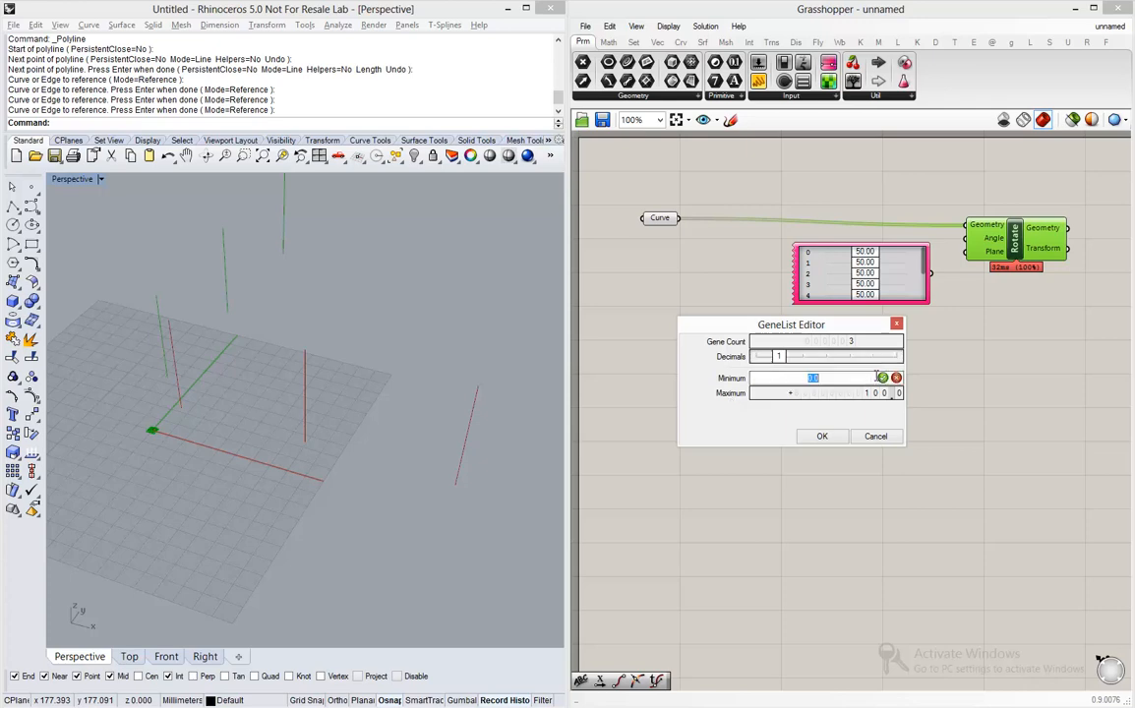
key("BackSpace")
type("-25")
left_click(880, 378)
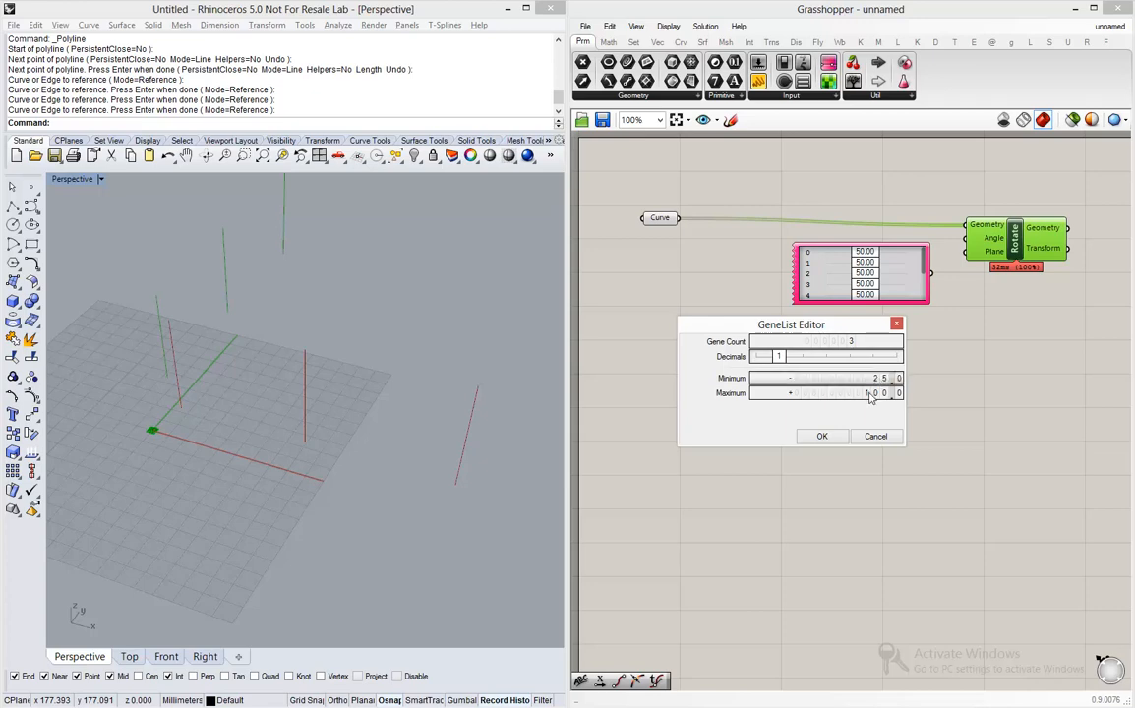
double_click(869, 393)
type("25")
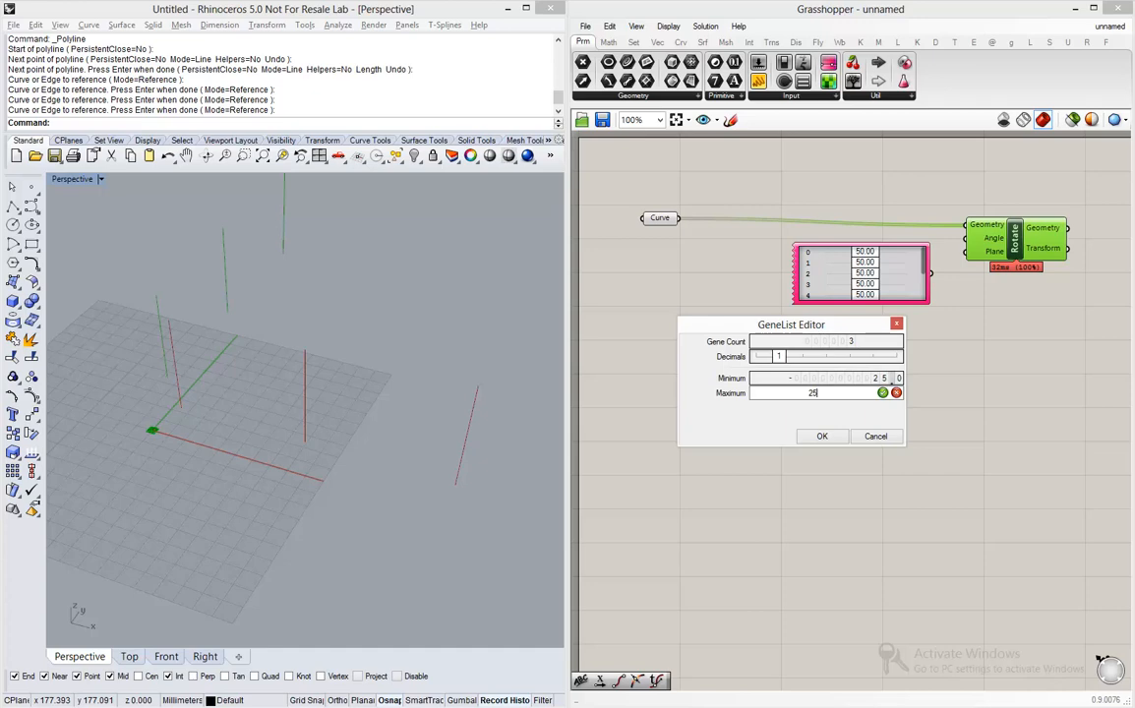
key("Return")
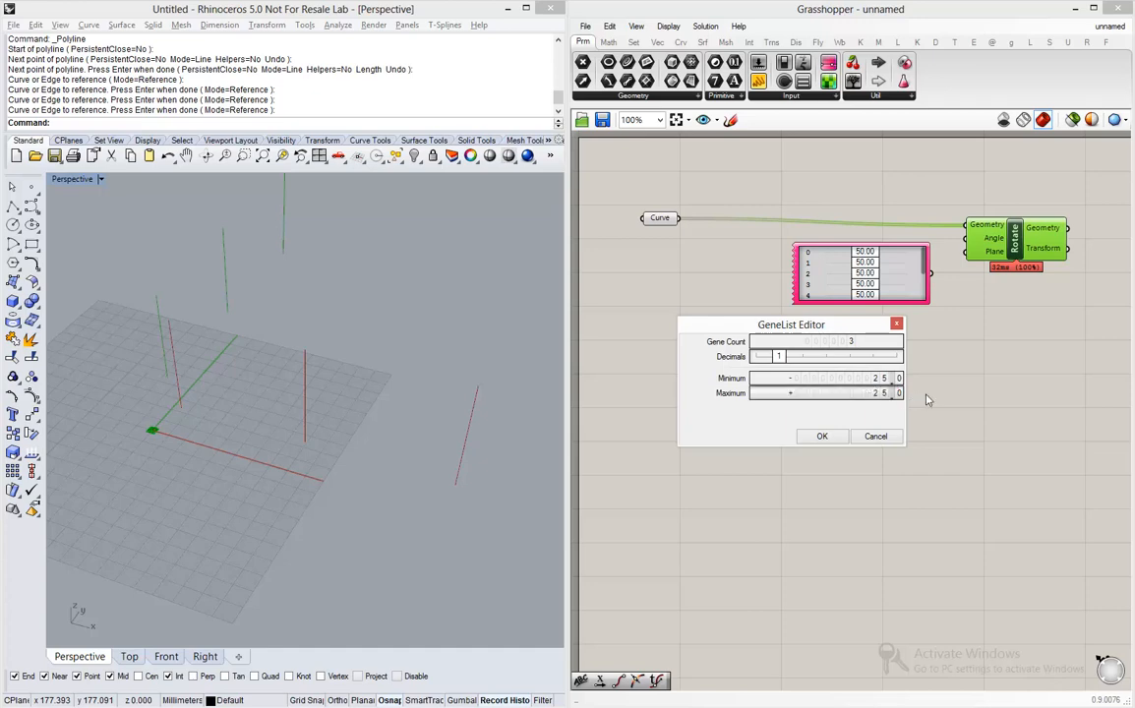
left_click(834, 435)
- Set the genes to -1.5, 25.0 and -23.4 and connect the Gene Pool to the Rotate component's Angle input
left_click_drag(806, 274, 851, 254)
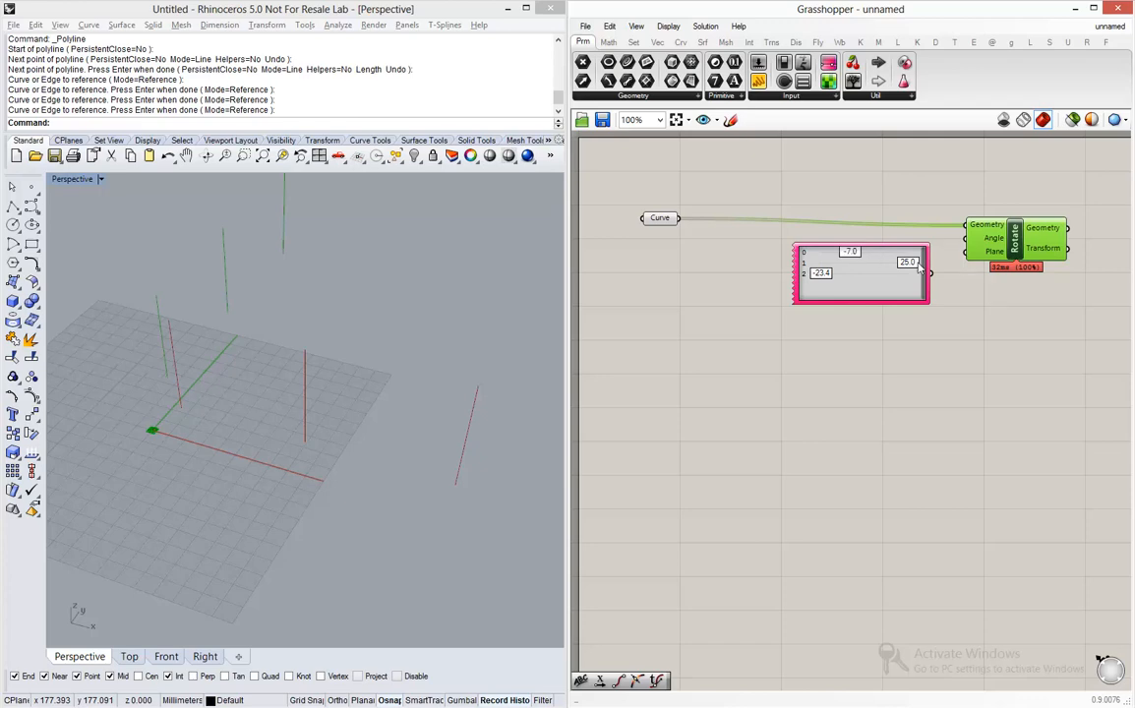
left_click_drag(930, 272, 964, 239)
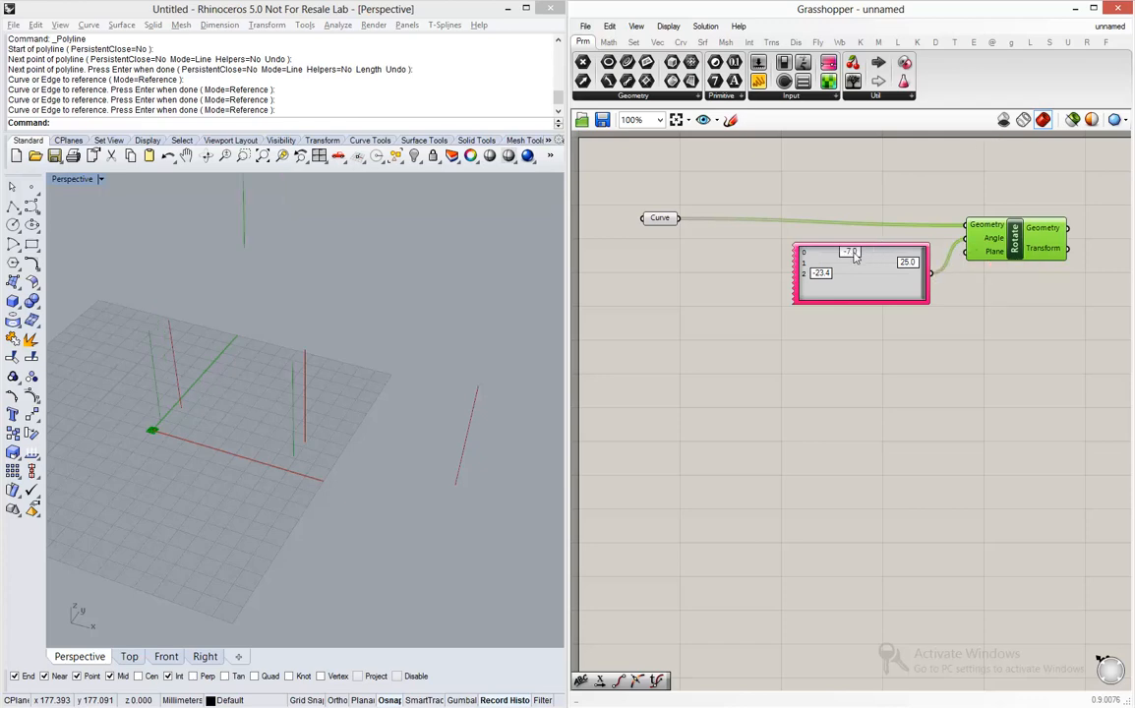
left_click_drag(853, 253, 859, 254)
mouse_move(989, 257)
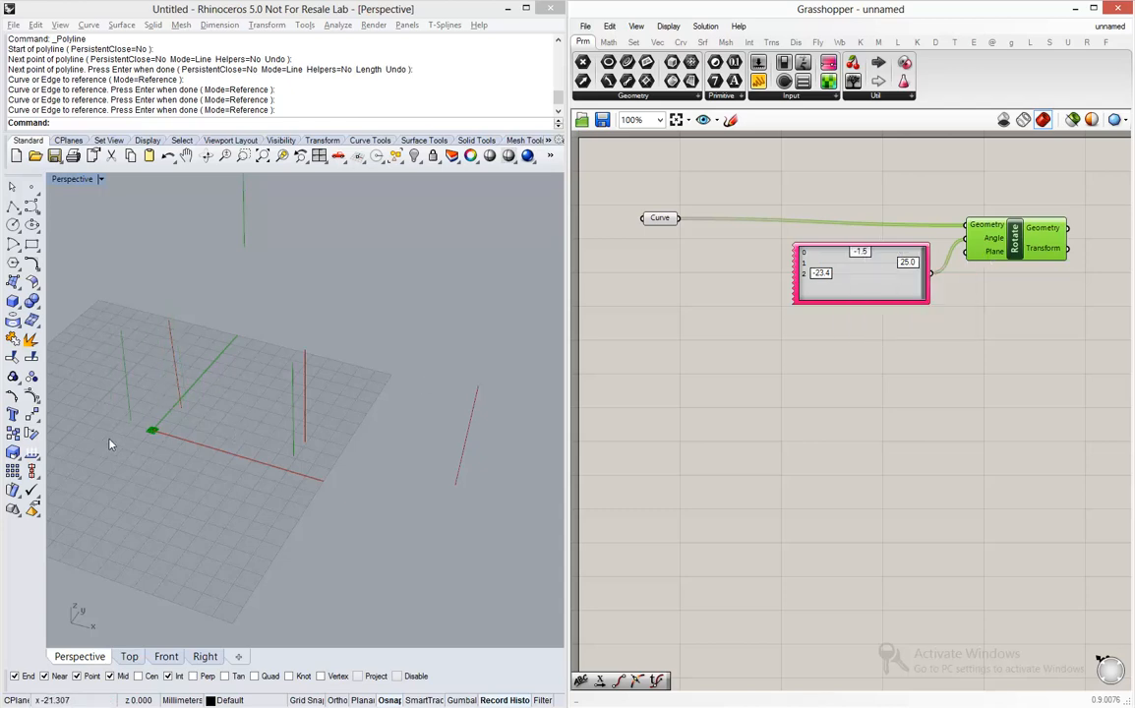
right_click_drag(160, 443, 221, 394)
mouse_move(905, 261)
left_mouse_down()
mouse_move(892, 266)
mouse_move(917, 267)
left_mouse_up()
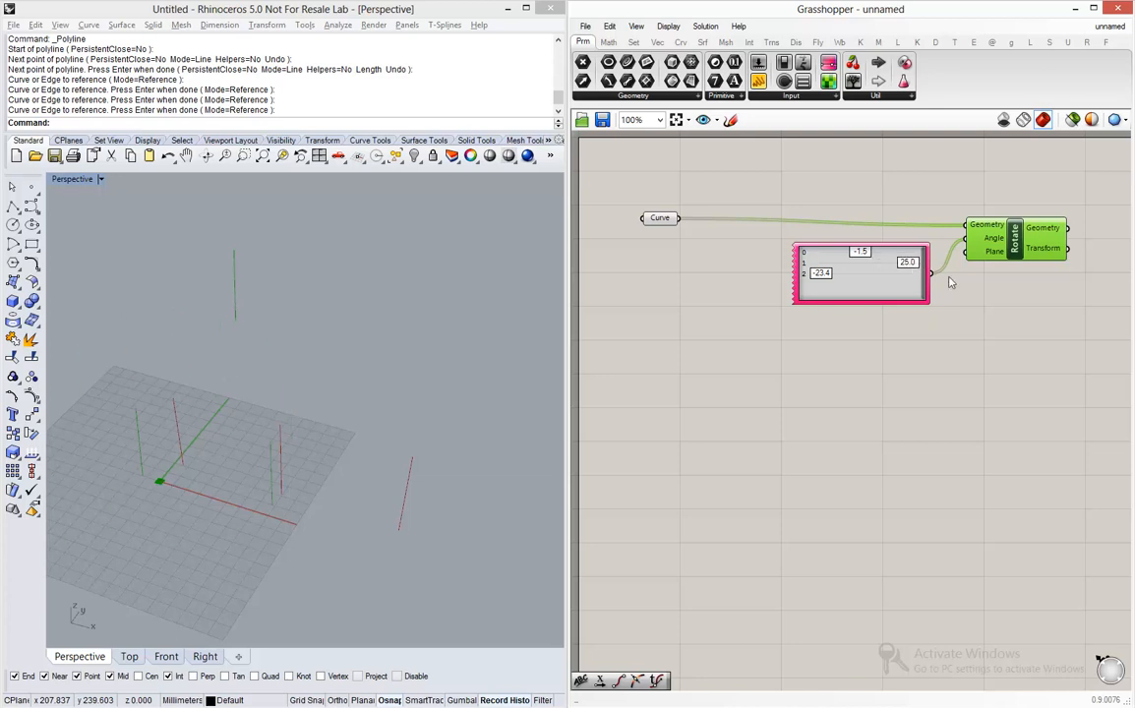
- Switch the Rotate component's Angle input to degrees and set the three genes to -3.8, 8.2 and 5.1
mouse_move(991, 243)
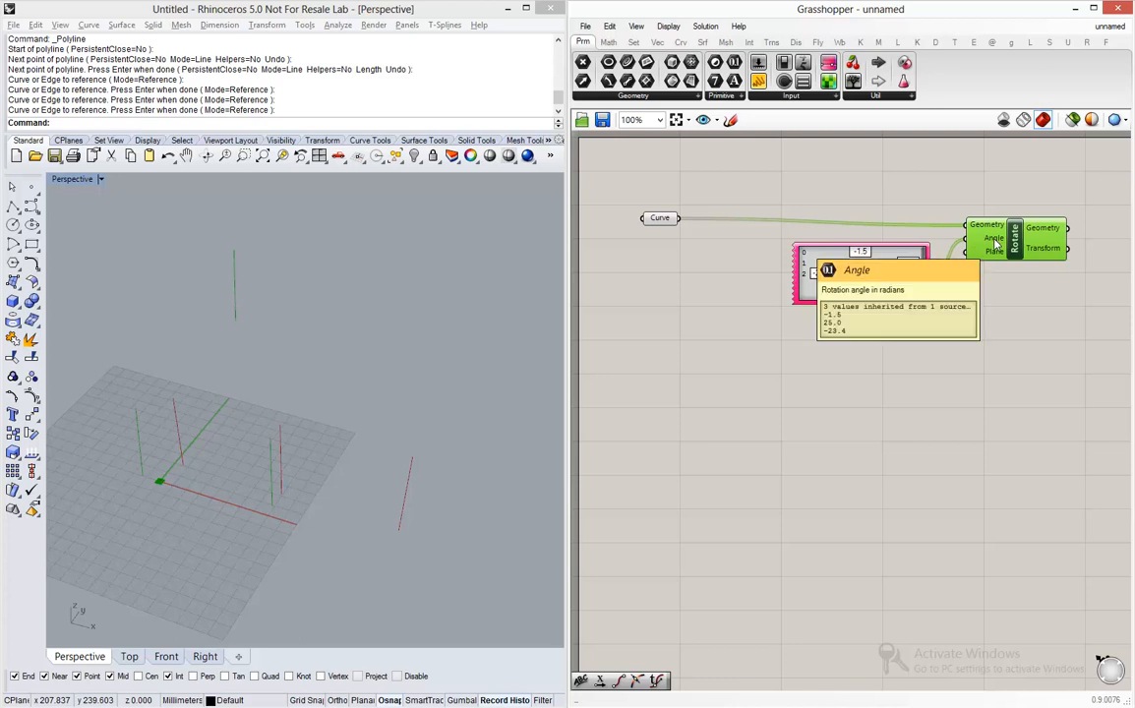
right_click(995, 243)
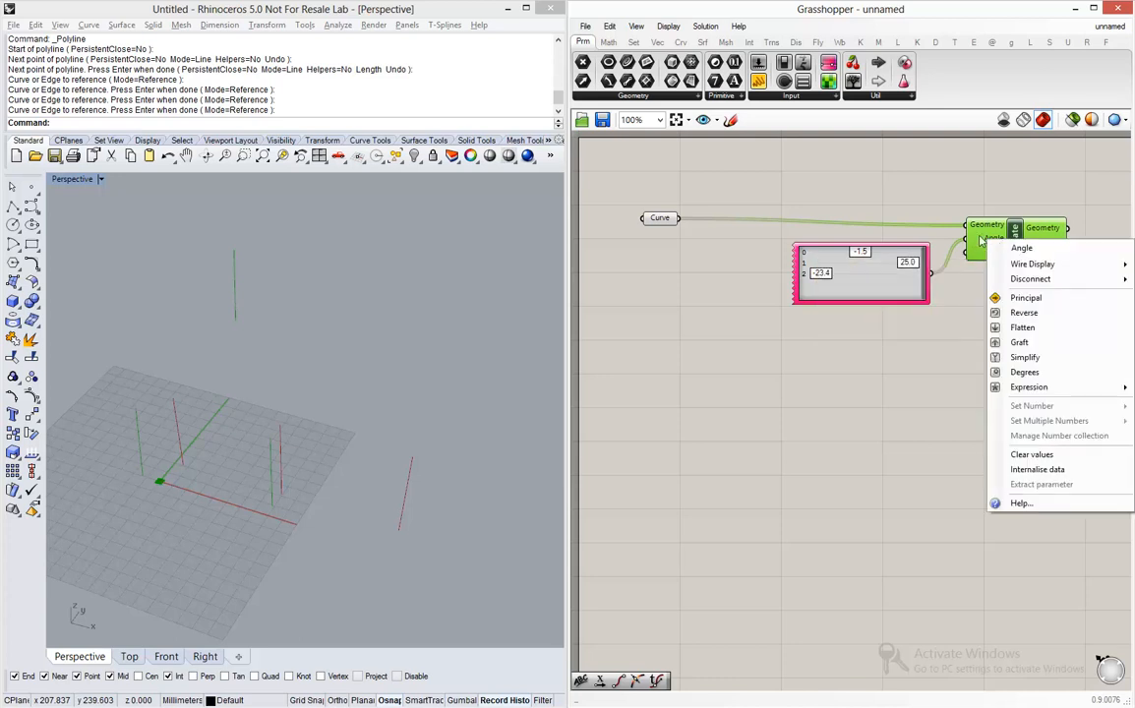
left_click(1024, 372)
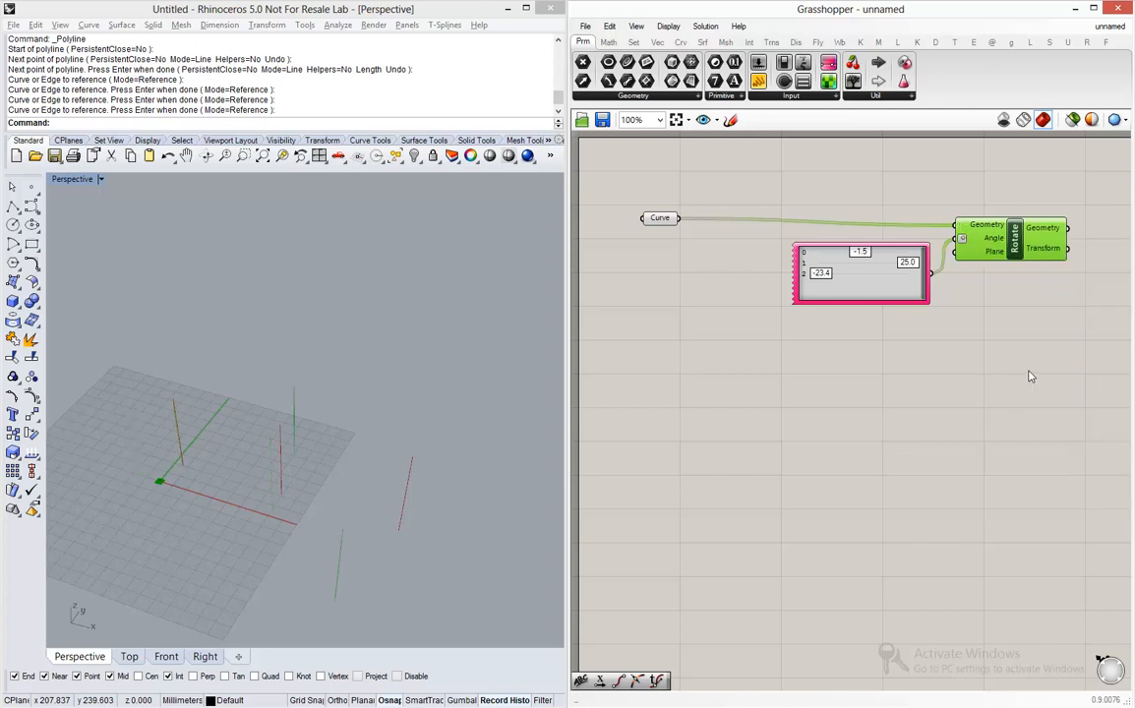
left_click_drag(820, 274, 787, 266)
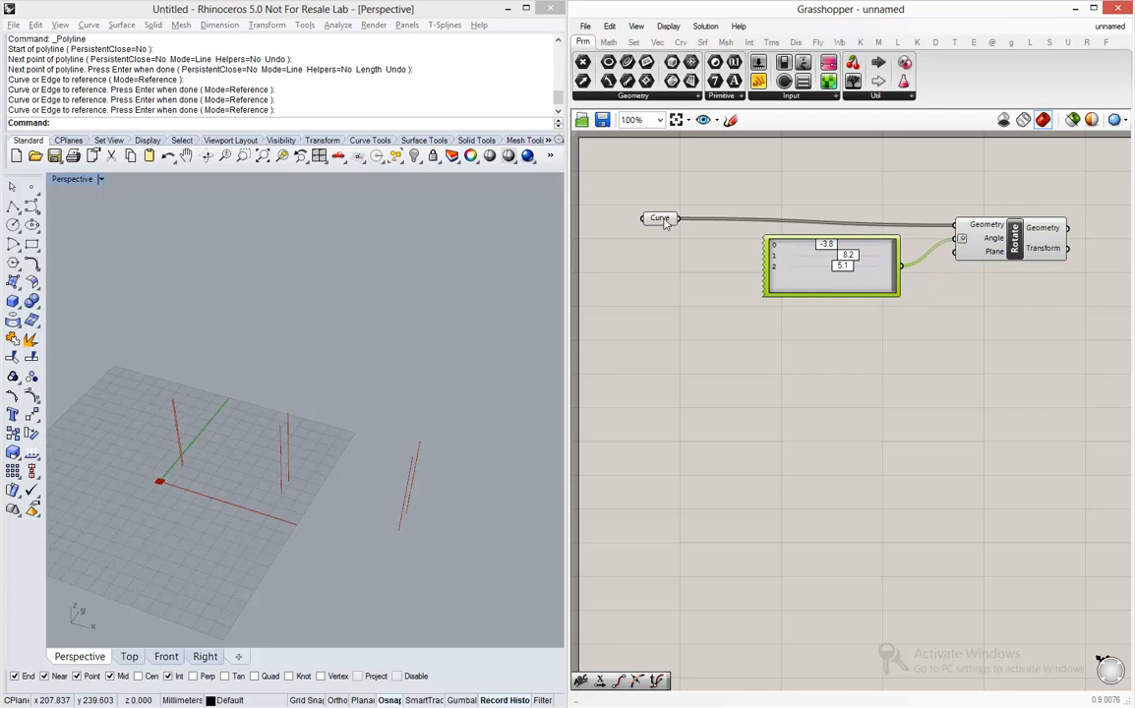
- Add an Evaluate Curve component below the Gene Pool, connect the Curve parameter to its Curve input, and make room before it
left_click_drag(665, 223, 630, 218)
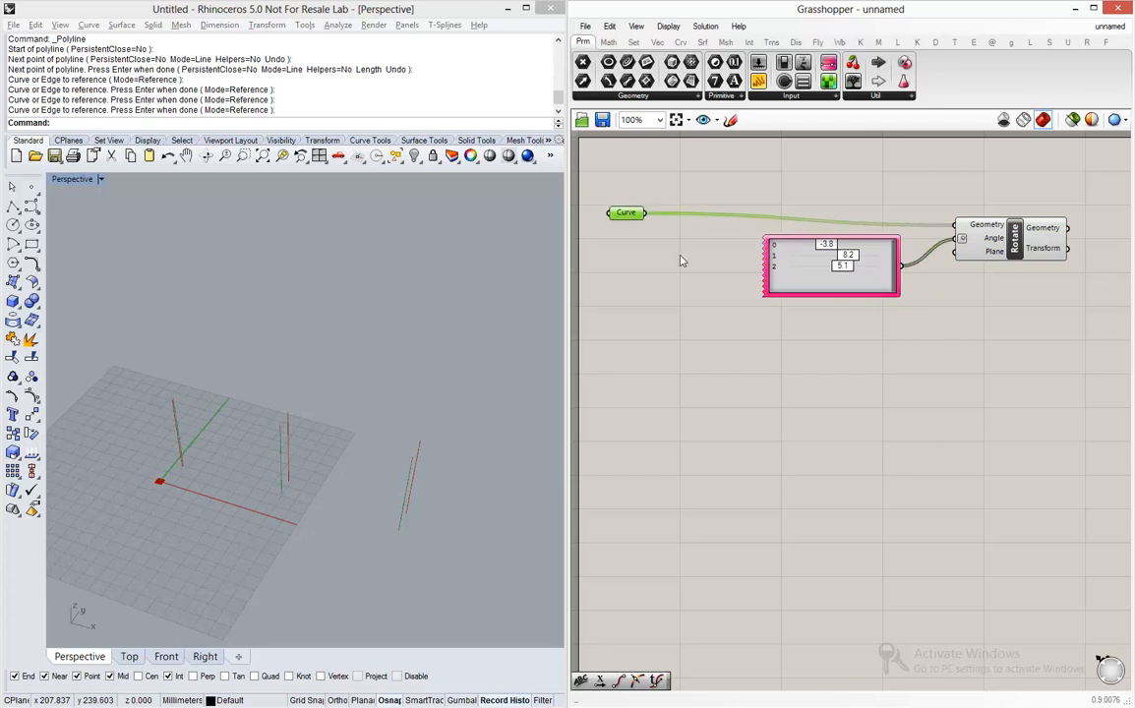
double_click(724, 352)
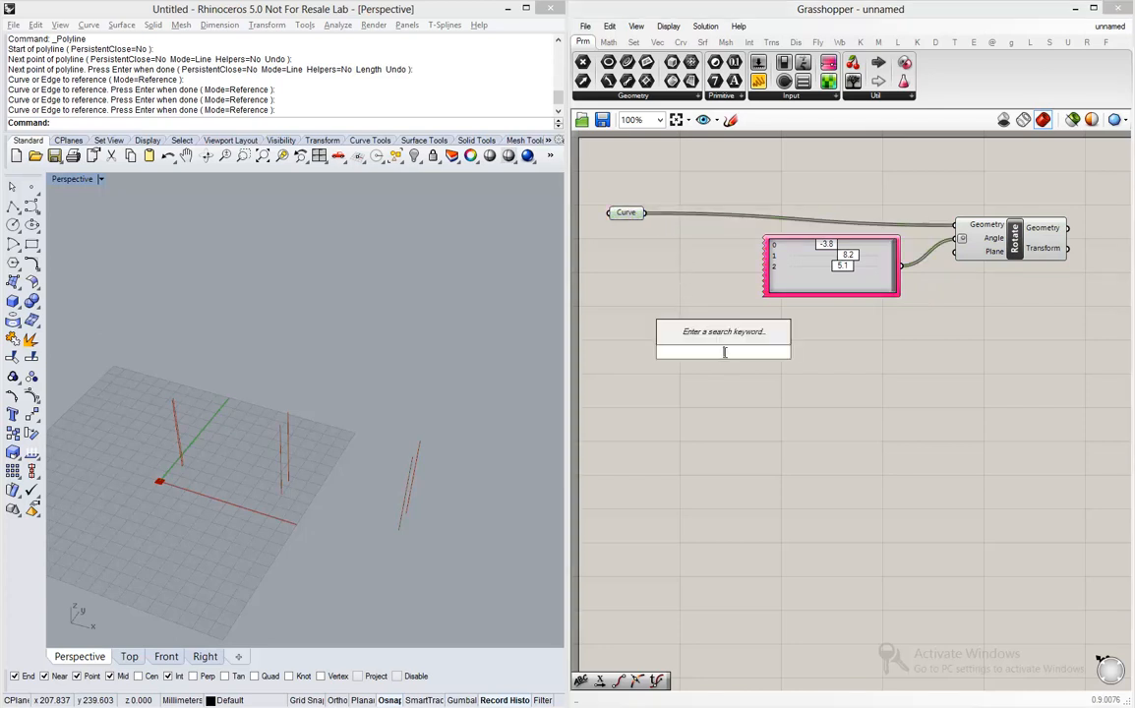
type("evalua")
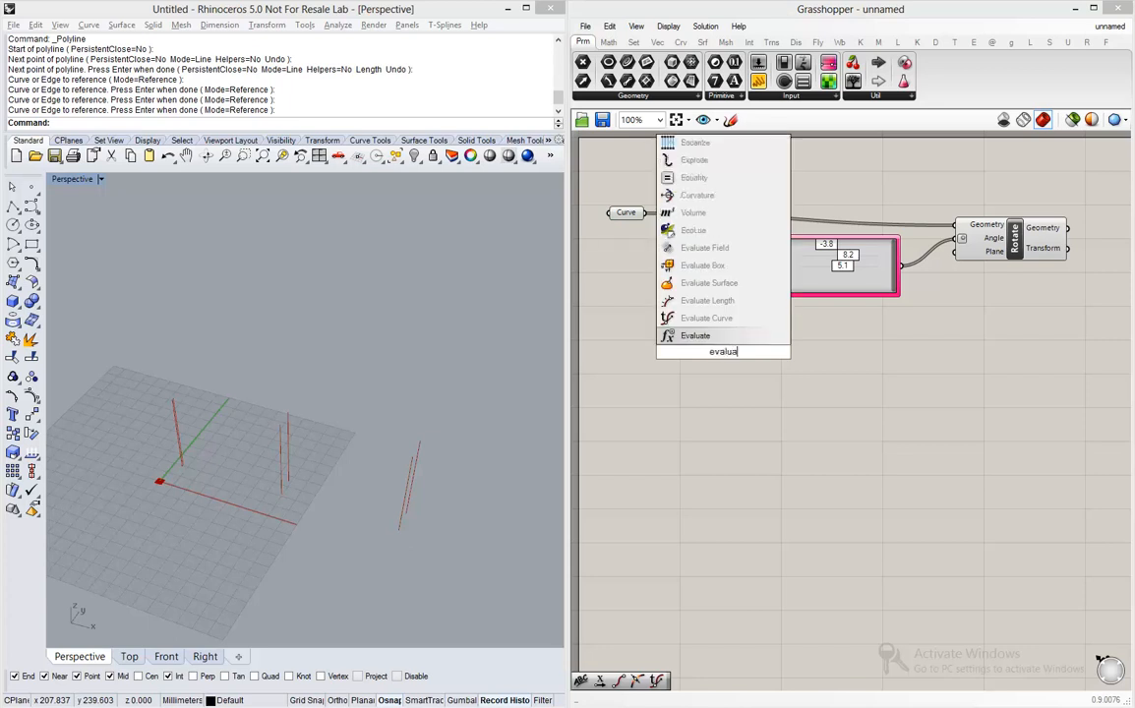
type("te curve")
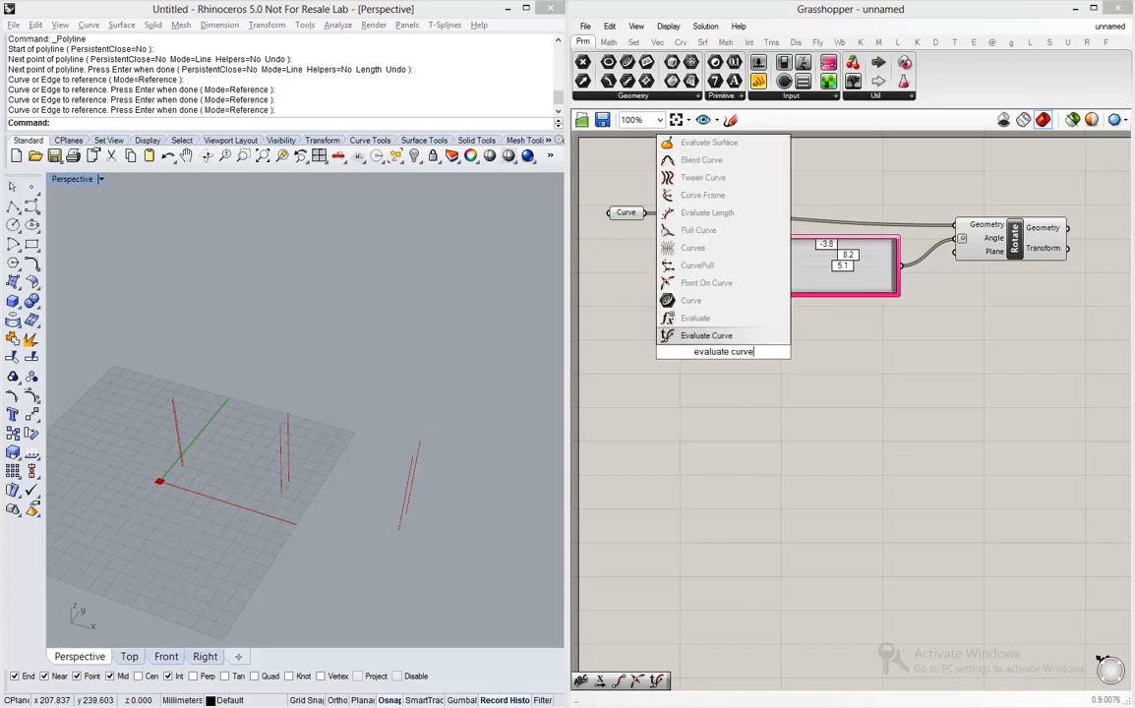
key("Return")
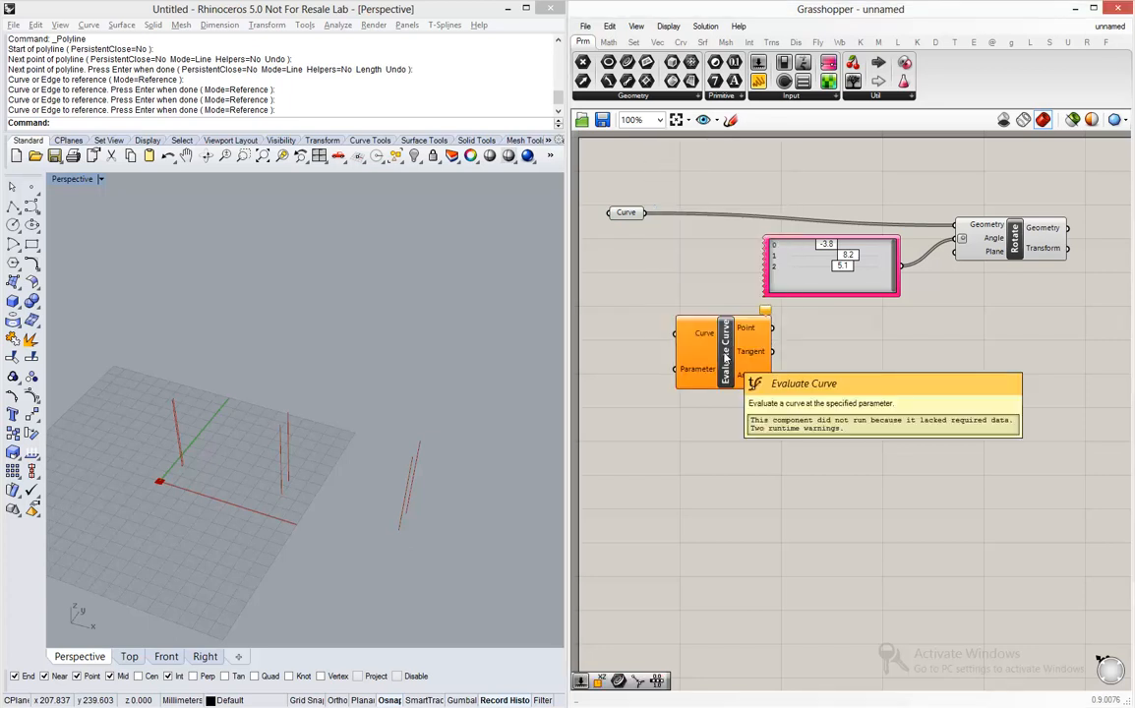
left_click_drag(721, 362, 769, 354)
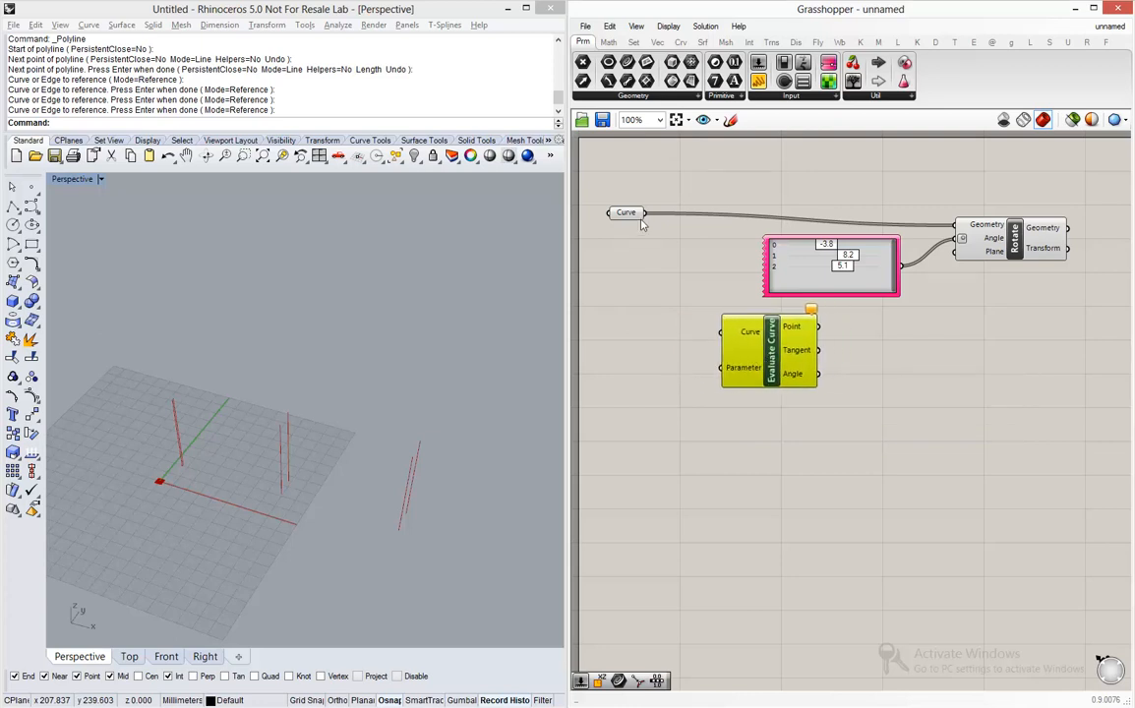
left_click_drag(644, 213, 723, 331)
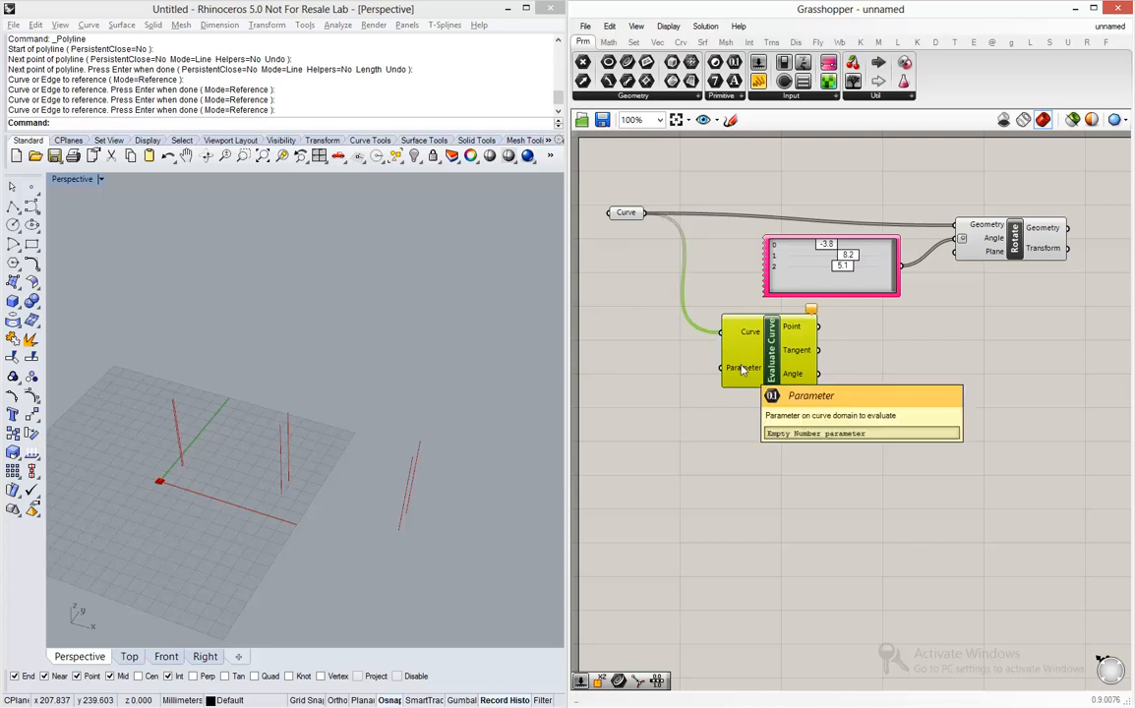
right_click_drag(723, 258, 802, 263)
left_click_drag(708, 218, 642, 215)
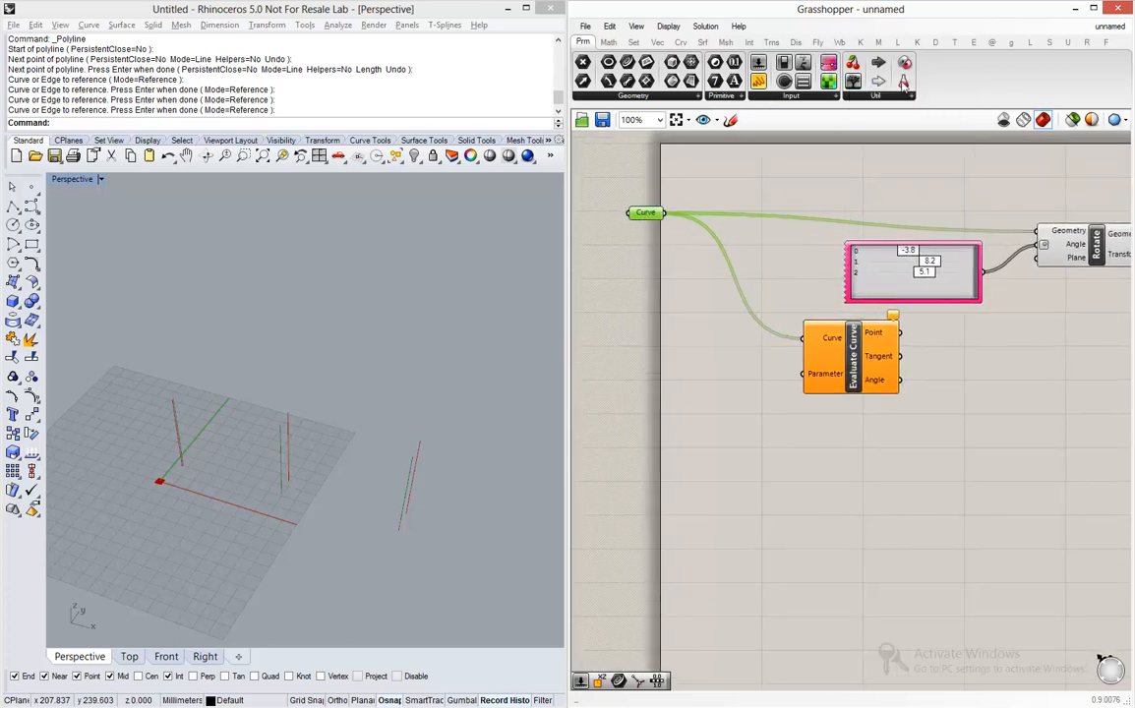
- Add a second Gene Pool beside the Evaluate Curve component and set its gene count to 3
left_click_drag(906, 84, 716, 391)
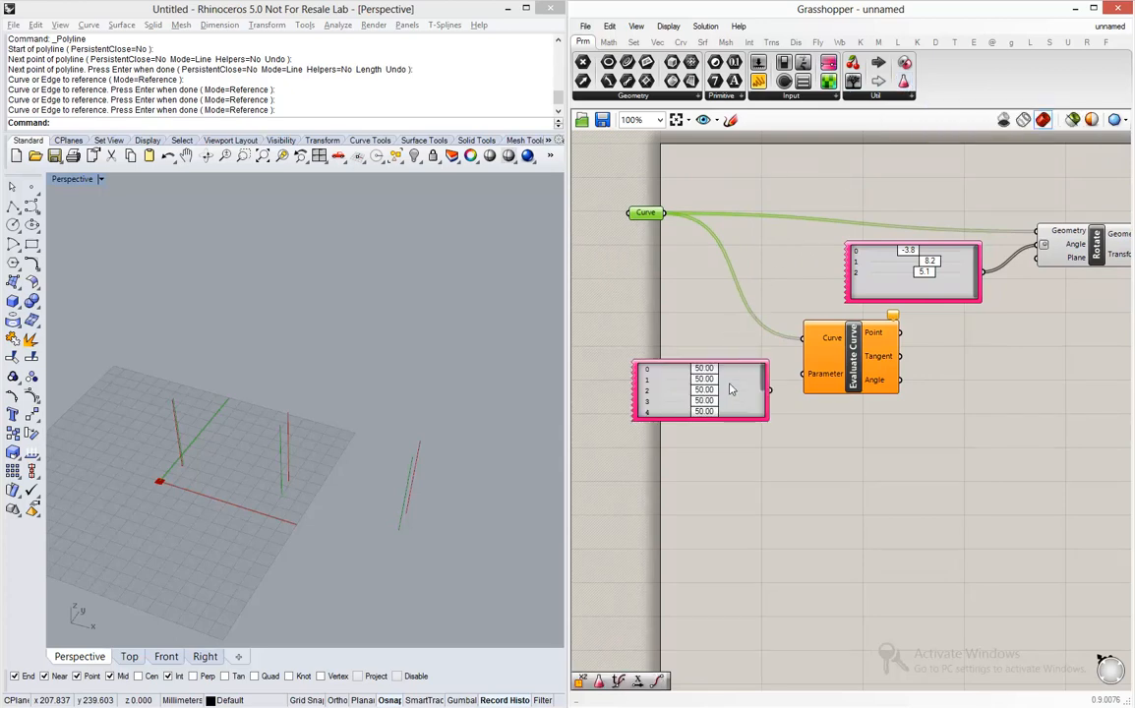
right_click(729, 385)
left_click(766, 468)
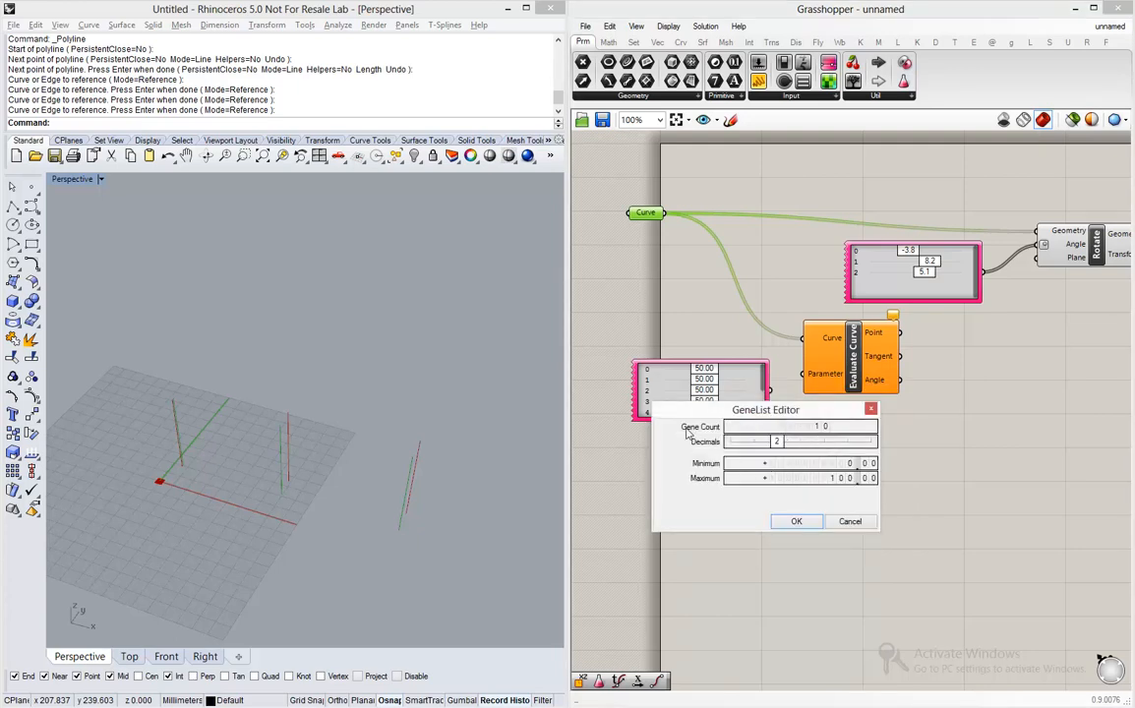
double_click(816, 426)
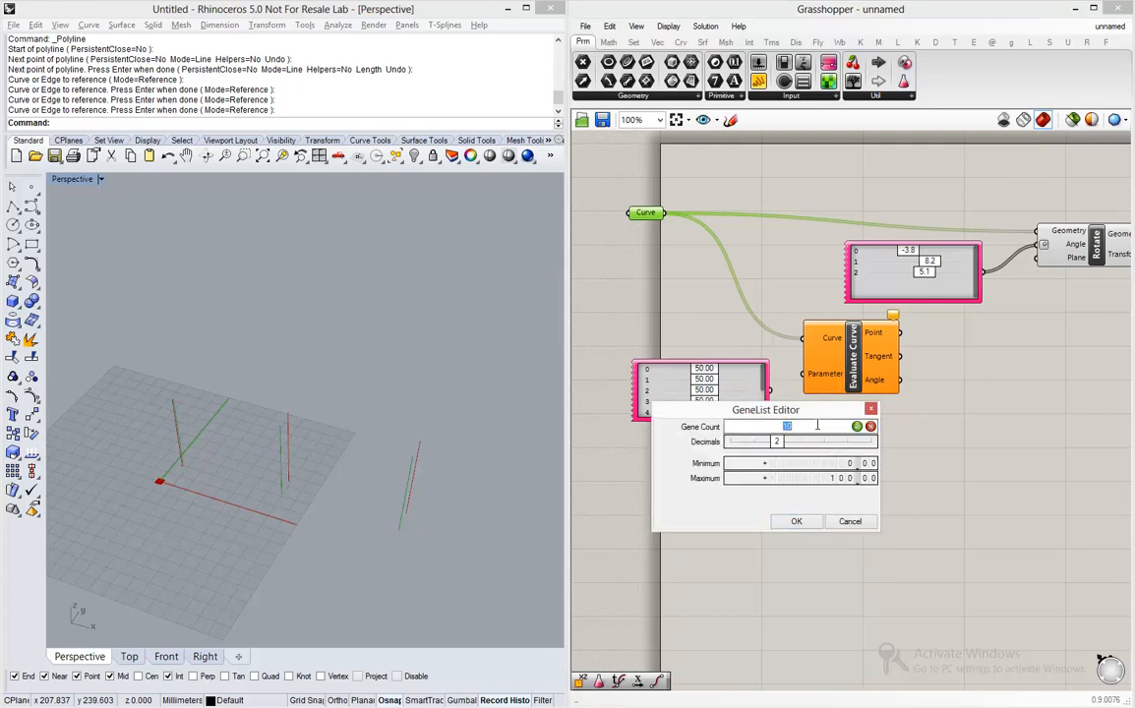
type("3")
key("Return")
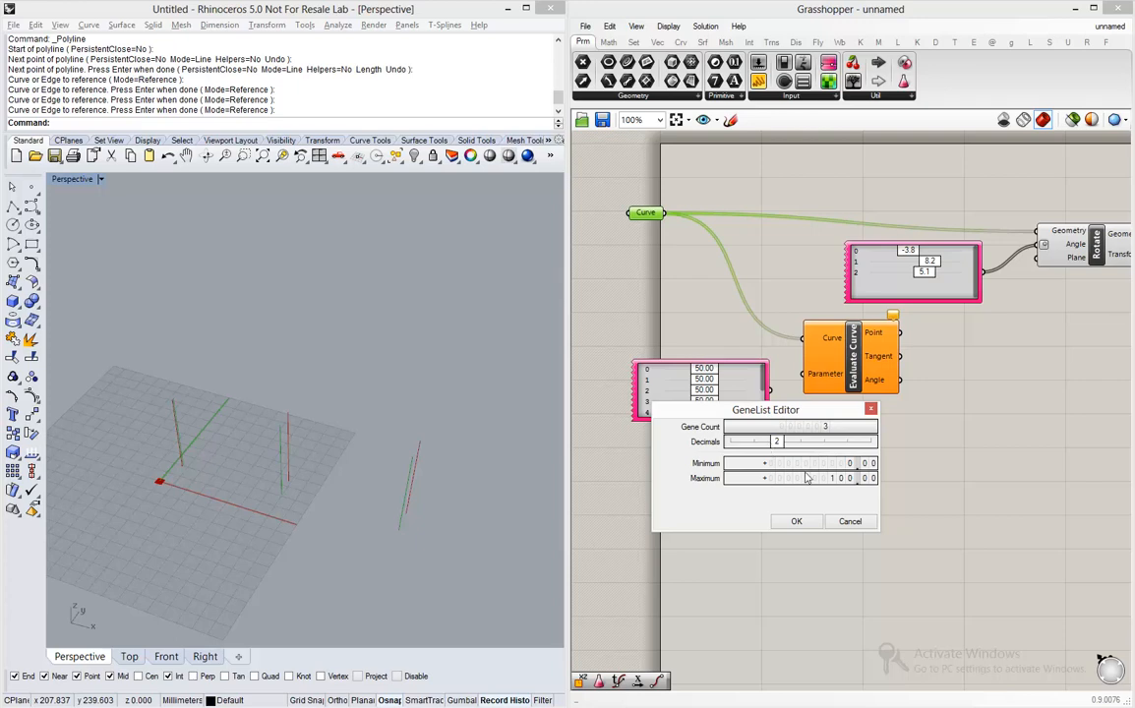
- Set the second Gene Pool's maximum to 1 and connect it to the Parameter input of Evaluate Curve
double_click(841, 481)
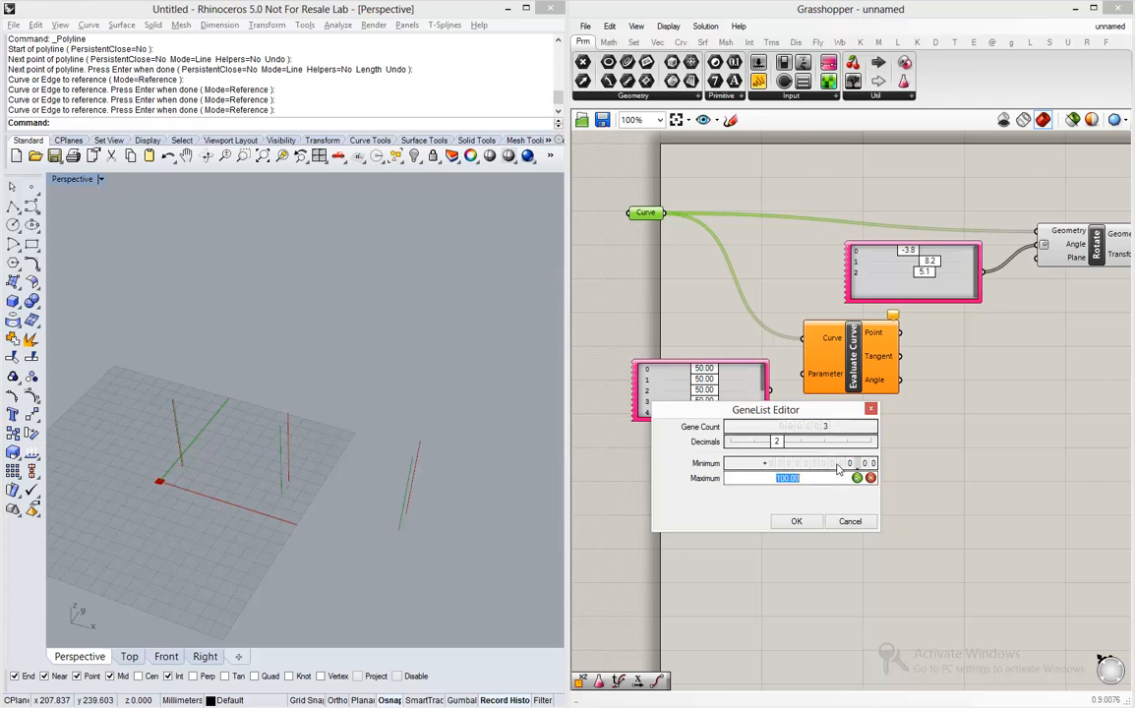
type("1")
key("Return")
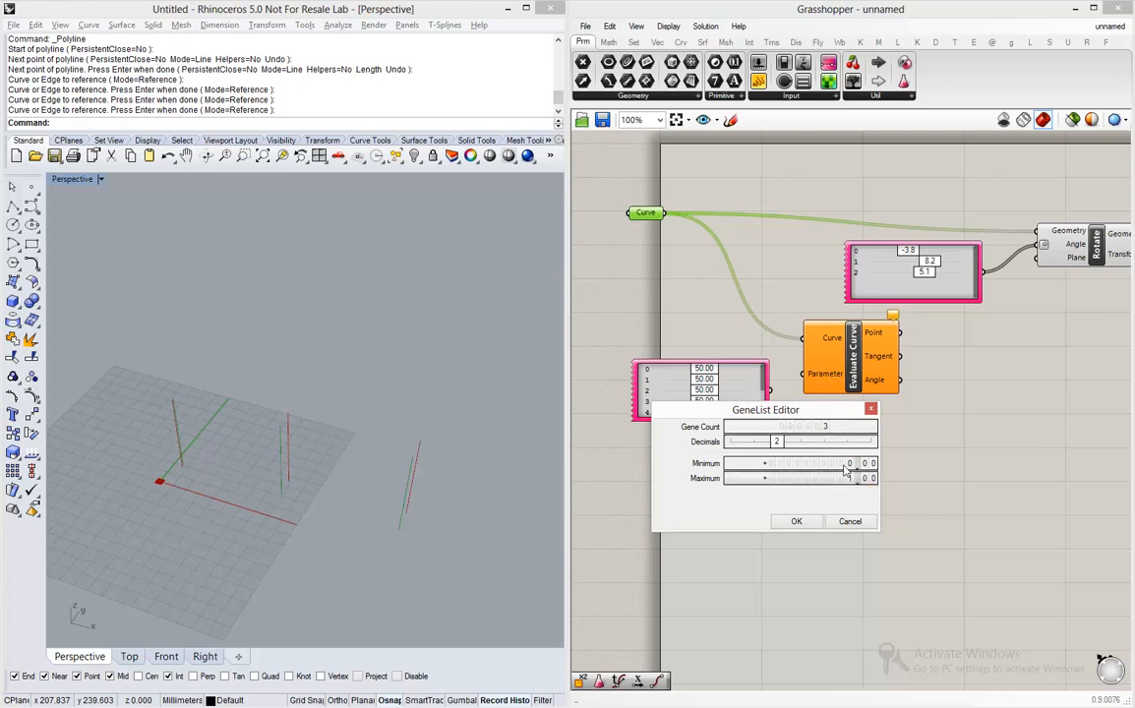
left_click(797, 521)
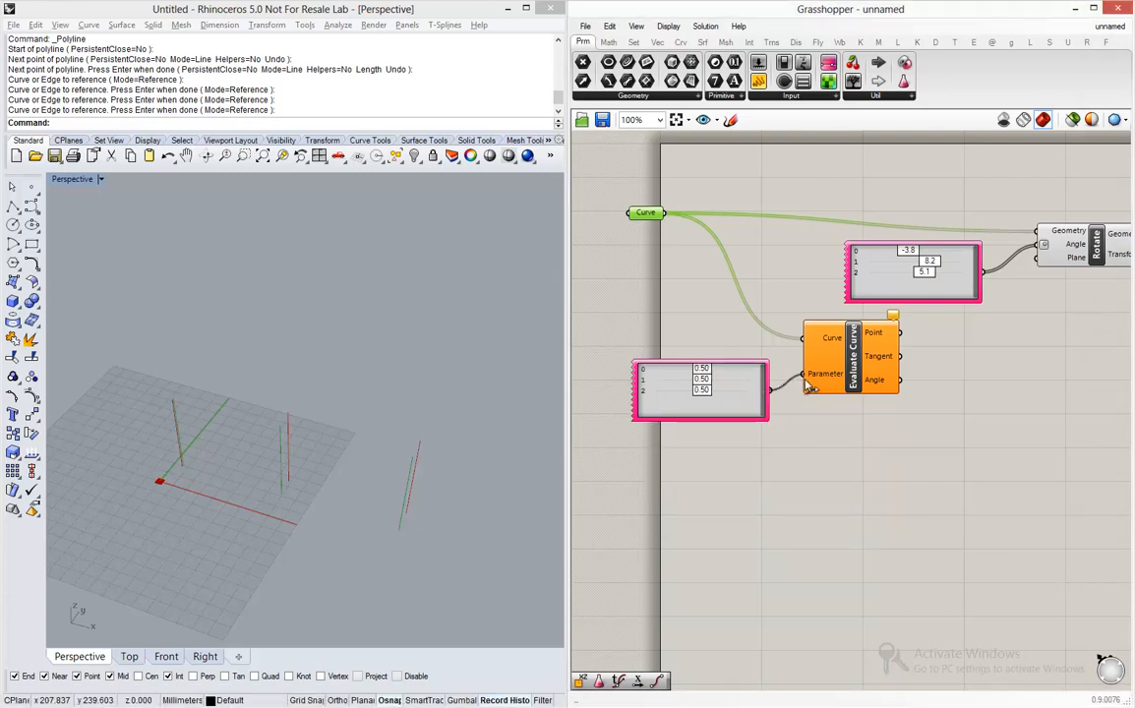
left_click_drag(771, 391, 803, 373)
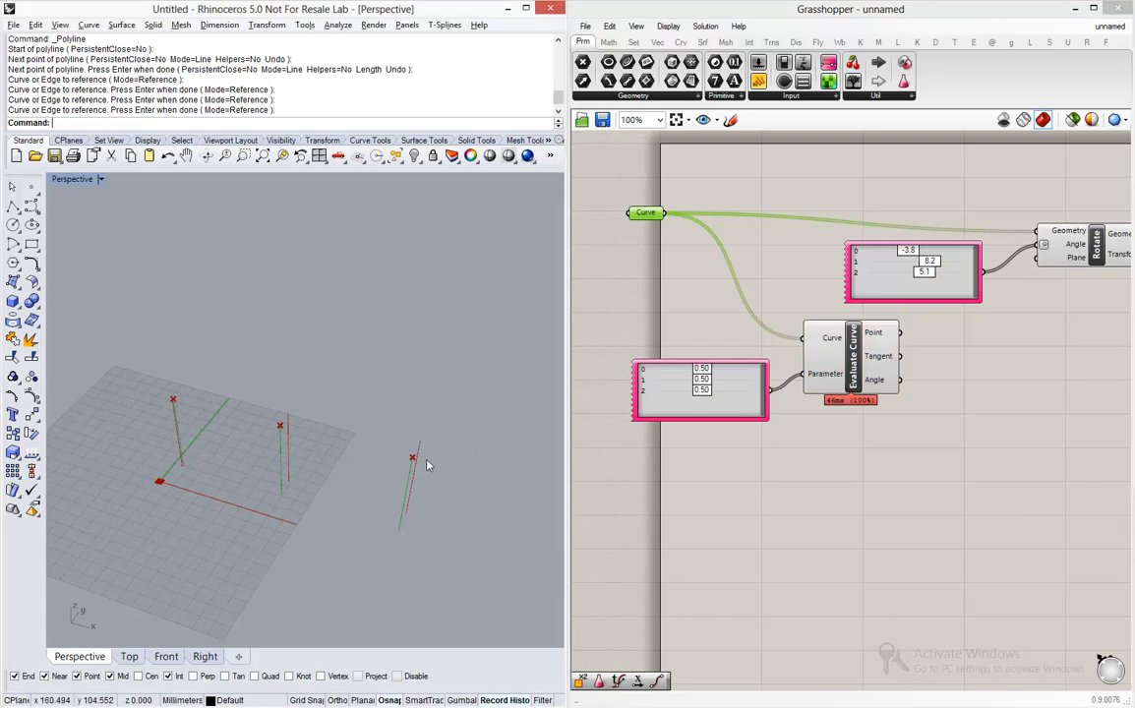
scroll(414, 472, "up", 5)
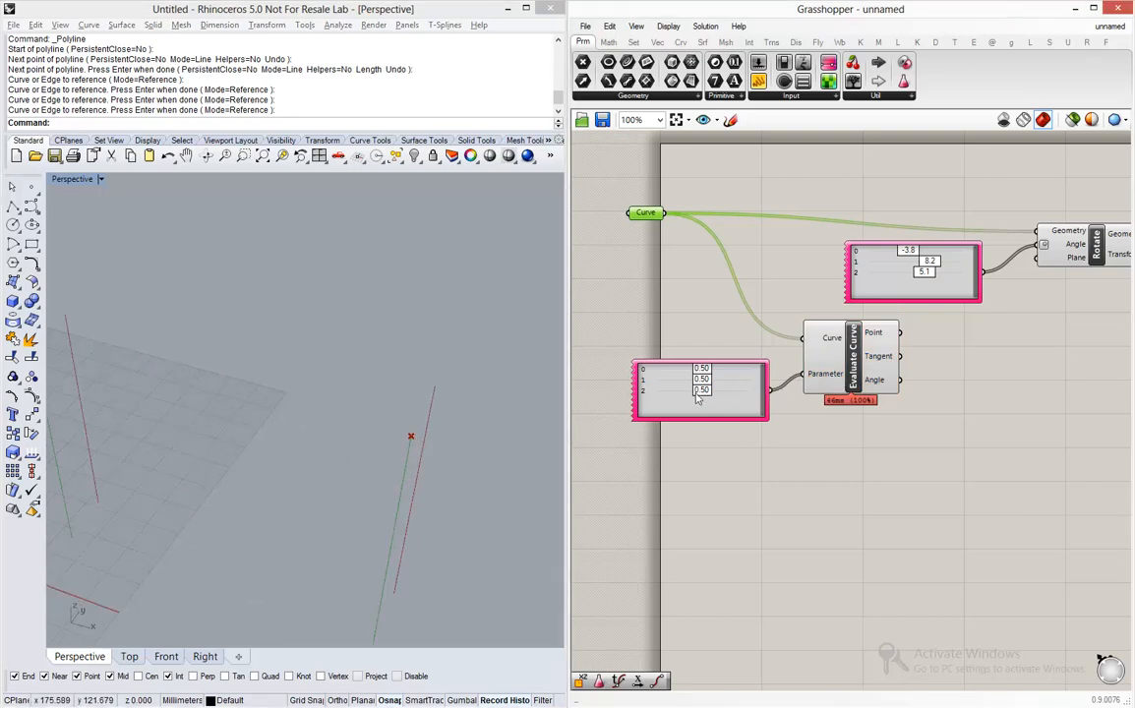
- Set the third gene of the Gene Pool feeding Evaluate Curve to 0.00 and check the evaluated points on the lines
left_click_drag(701, 389, 633, 415)
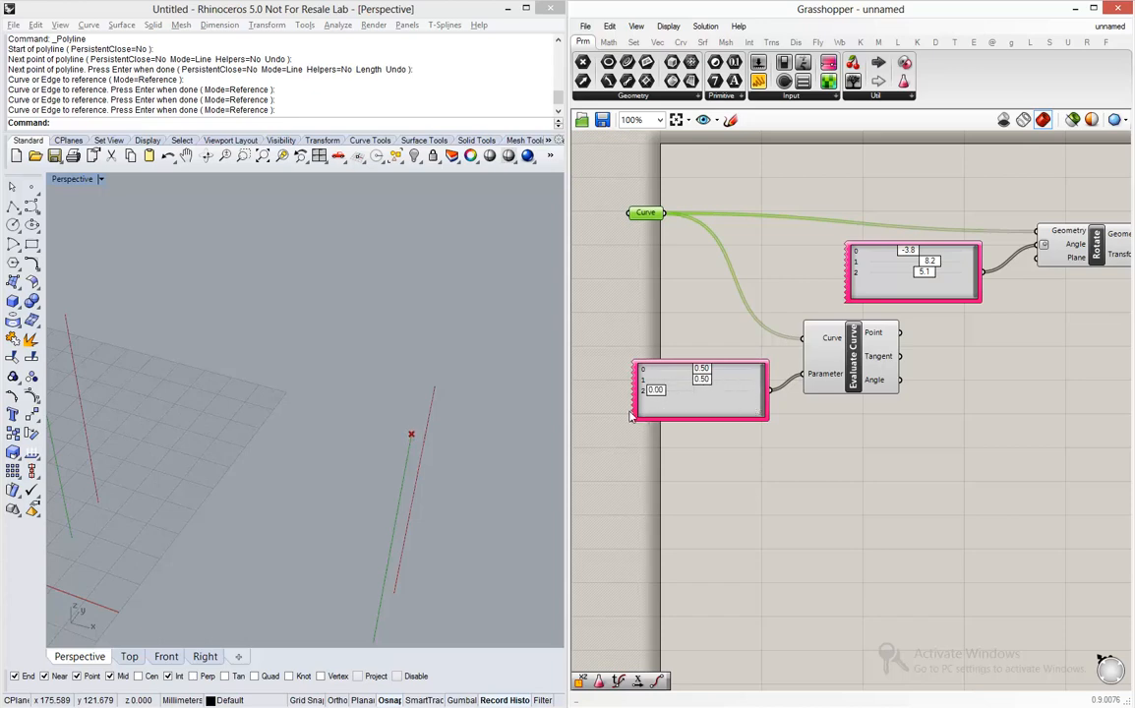
left_click(475, 409)
scroll(472, 409, "down", 9)
scroll(339, 387, "up", 3)
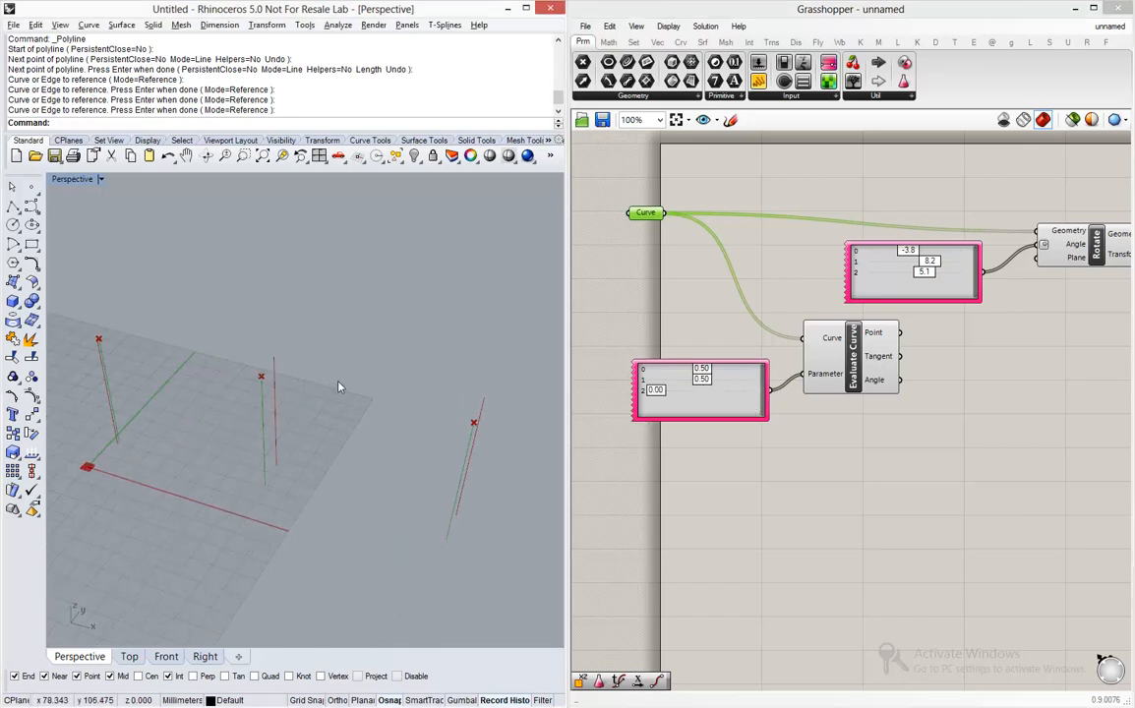
- Reparameterize the Curve input of Evaluate Curve and set the first two genes of its parameter pool to 0.44 and 0.21
right_click(826, 340)
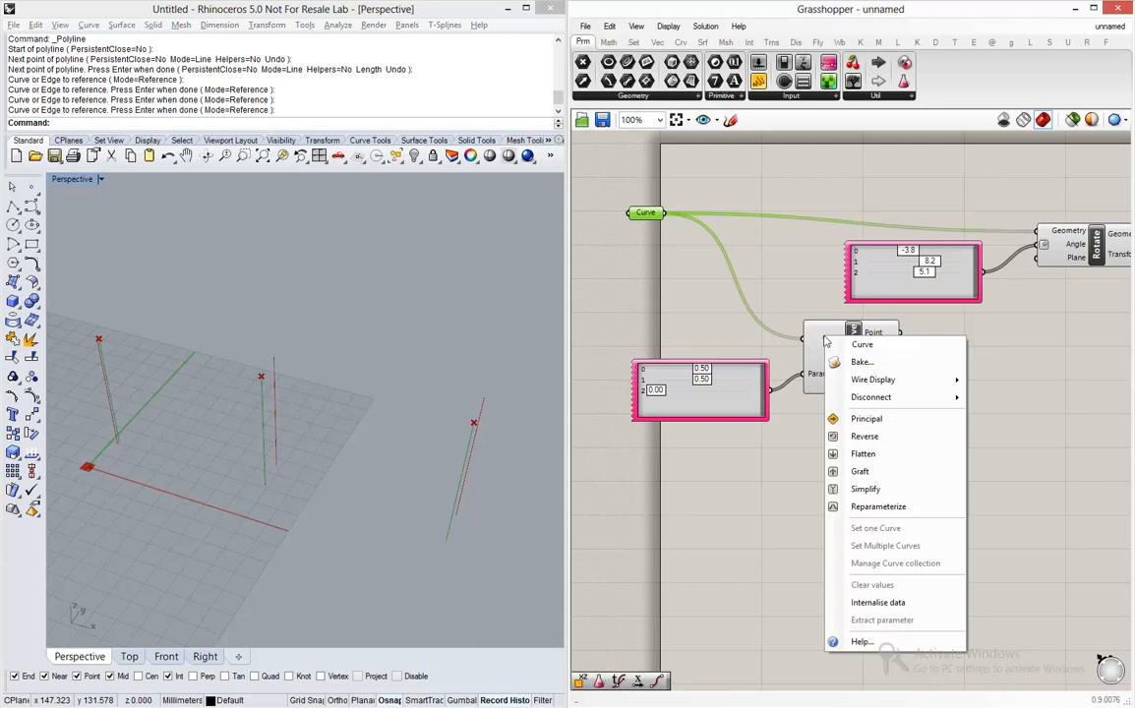
left_click(878, 507)
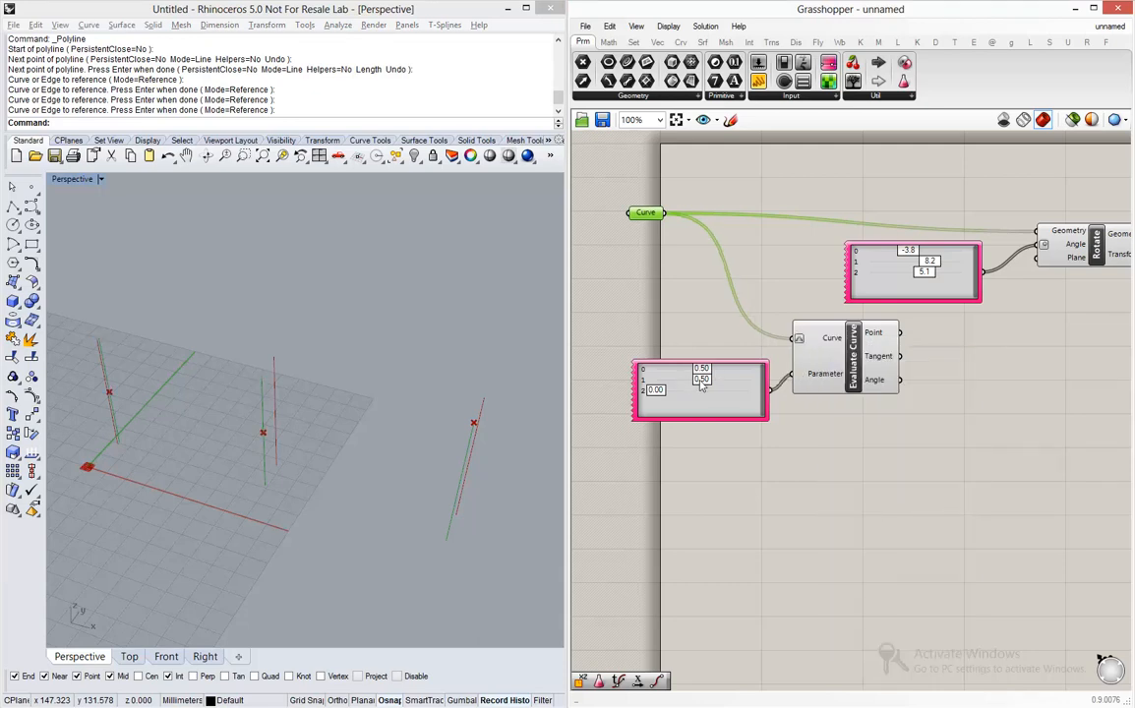
mouse_move(701, 386)
left_mouse_down()
mouse_move(655, 382)
mouse_move(685, 385)
mouse_move(676, 399)
mouse_move(656, 371)
mouse_move(761, 373)
mouse_move(698, 369)
left_mouse_up()
left_click_drag(859, 377, 875, 370)
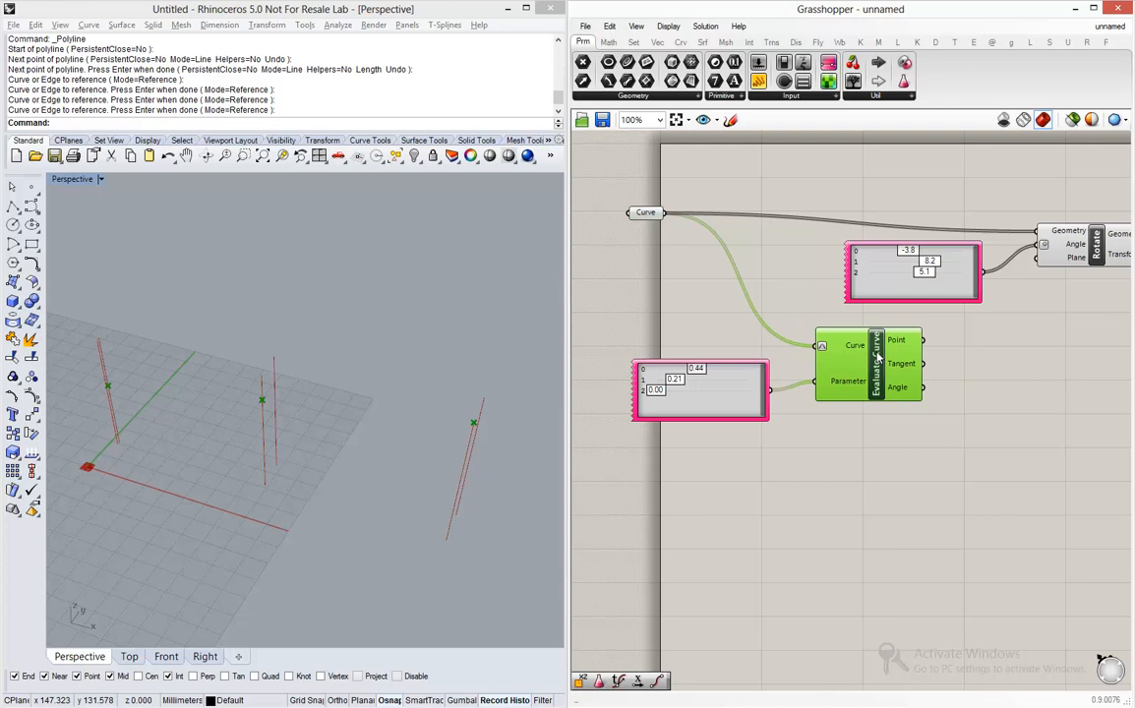
- Add a YZ Plane component beside Evaluate Curve and connect the Point output to its Origin input
right_click_drag(557, 371, 379, 355)
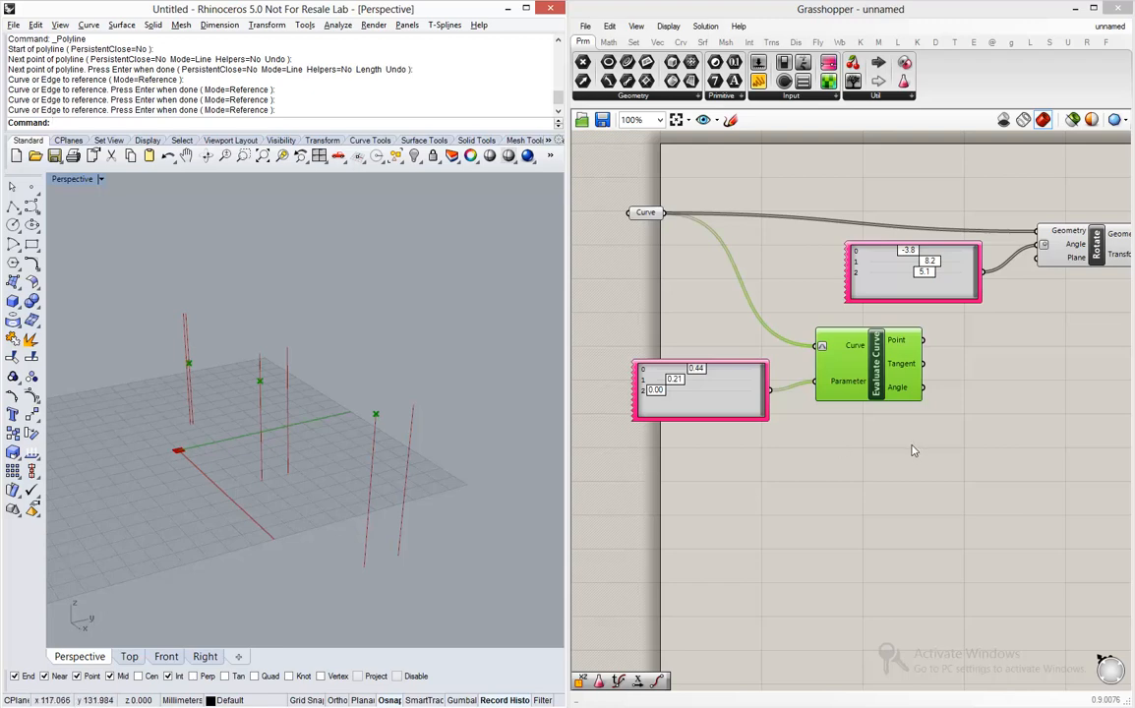
double_click(1028, 374)
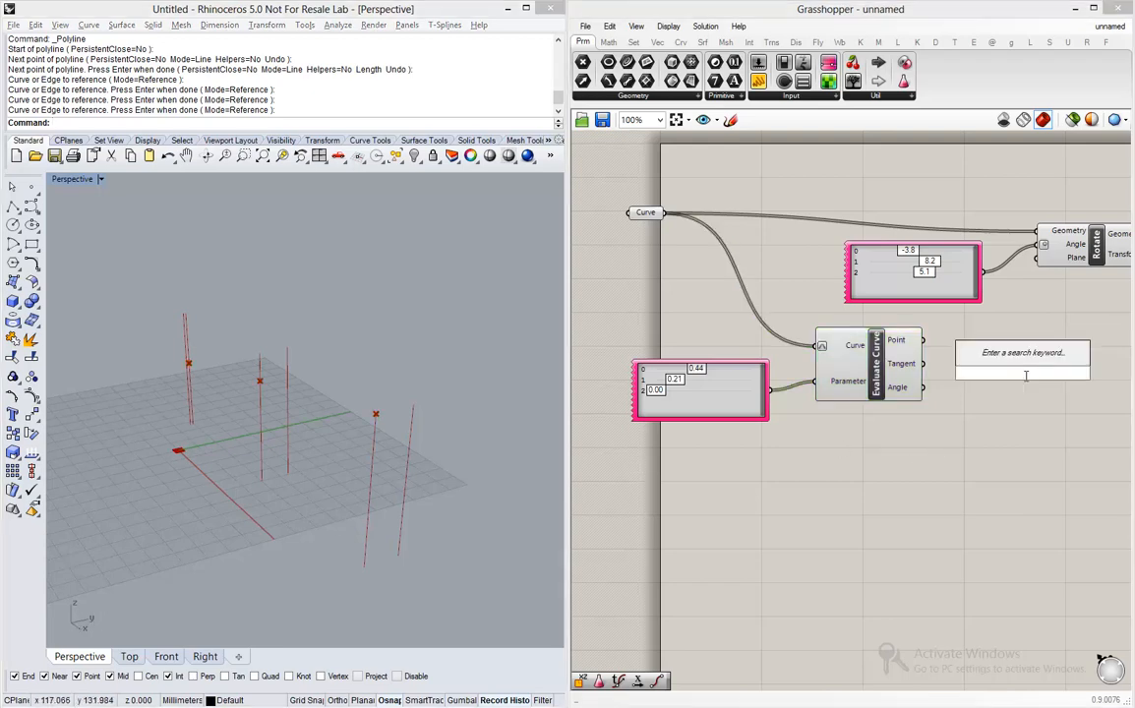
type("yz")
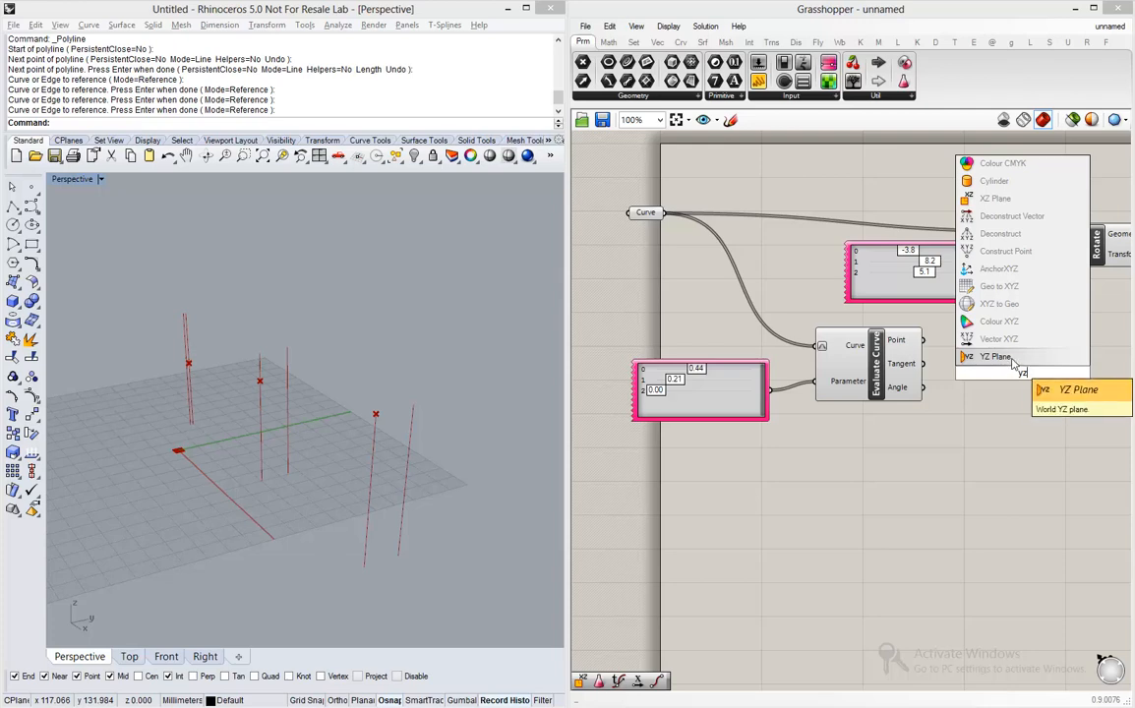
left_click(1015, 358)
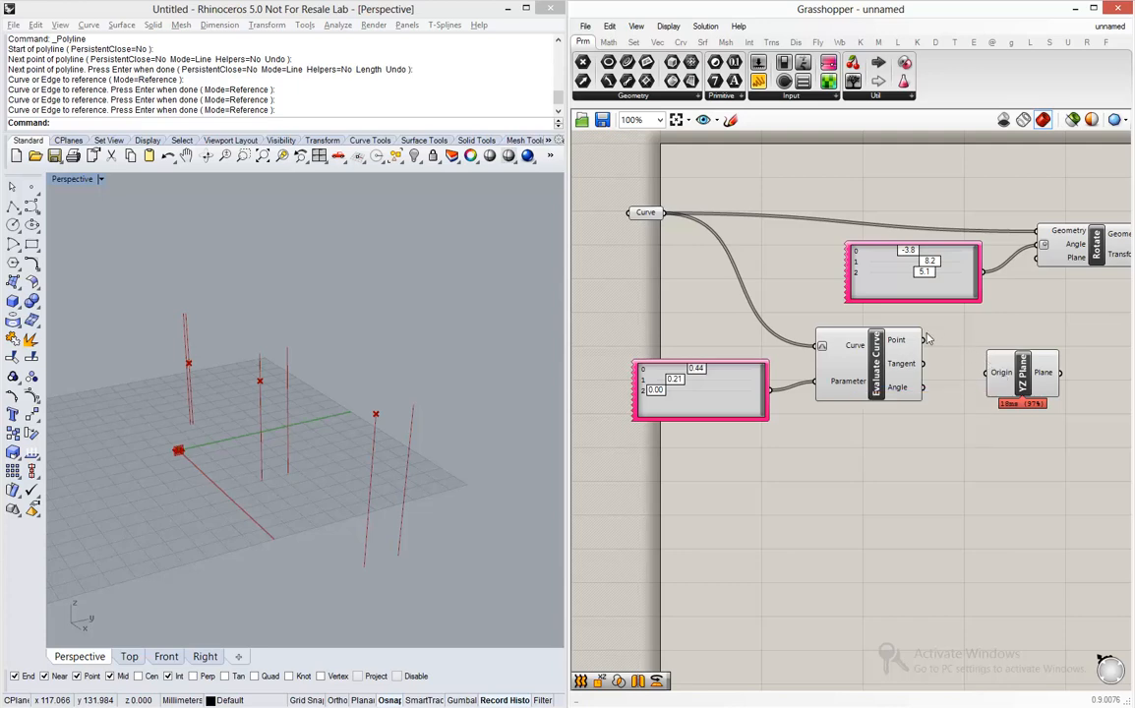
left_click_drag(922, 341, 997, 351)
- Move the Rotate component slightly away and connect the YZ Plane output to its Plane input
scroll(891, 364, "down", 2)
scroll(1043, 280, "up", 2)
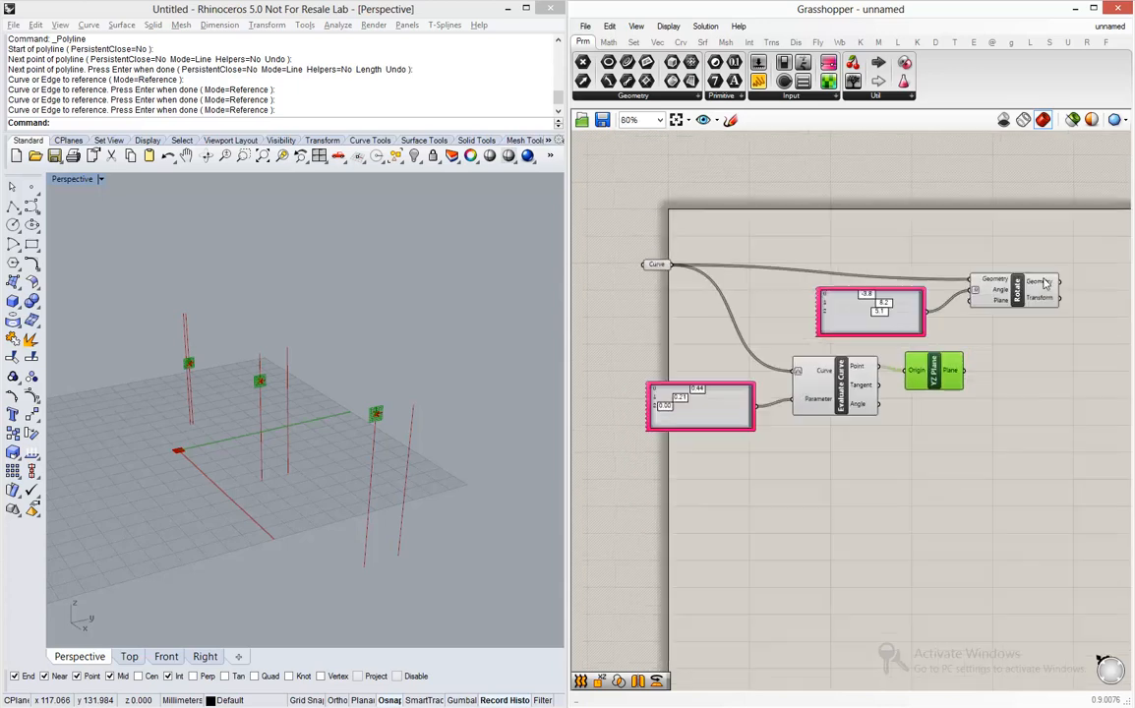
left_click_drag(1028, 295, 1060, 290)
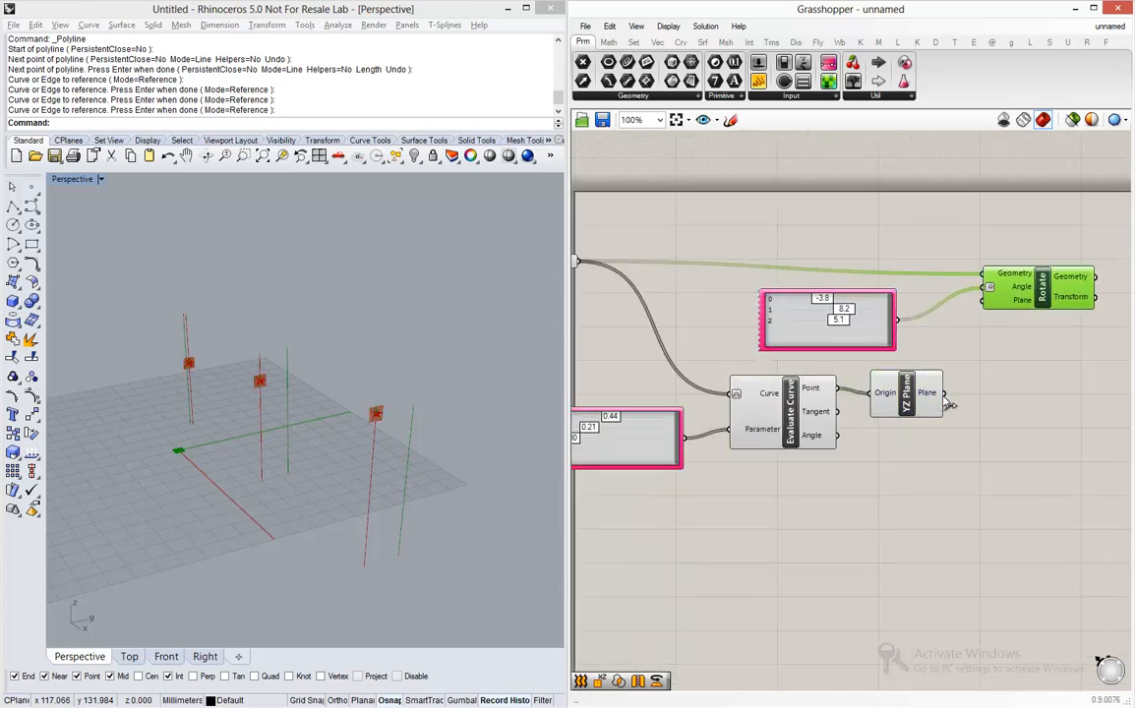
left_click_drag(943, 392, 970, 327)
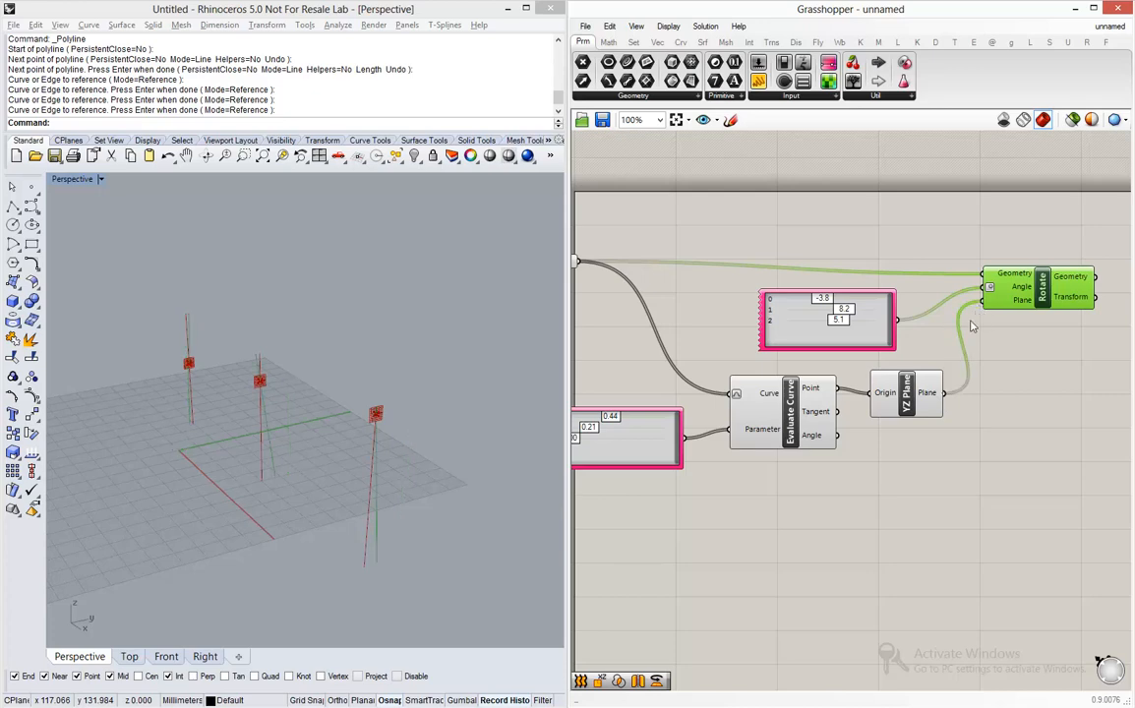
- Set the second and third genes of the angle Gene Pool to -25.0 and 25.0
left_click_drag(847, 312, 754, 314)
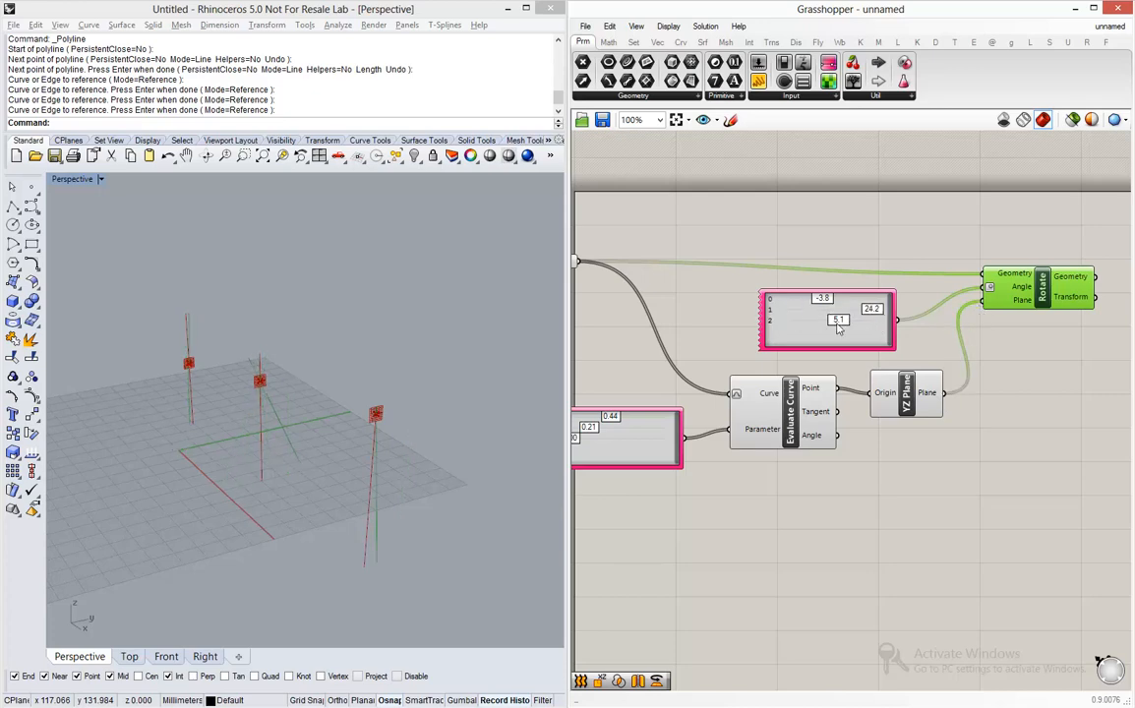
left_click_drag(843, 322, 908, 332)
scroll(957, 380, "down", 2)
scroll(911, 388, "up", 3)
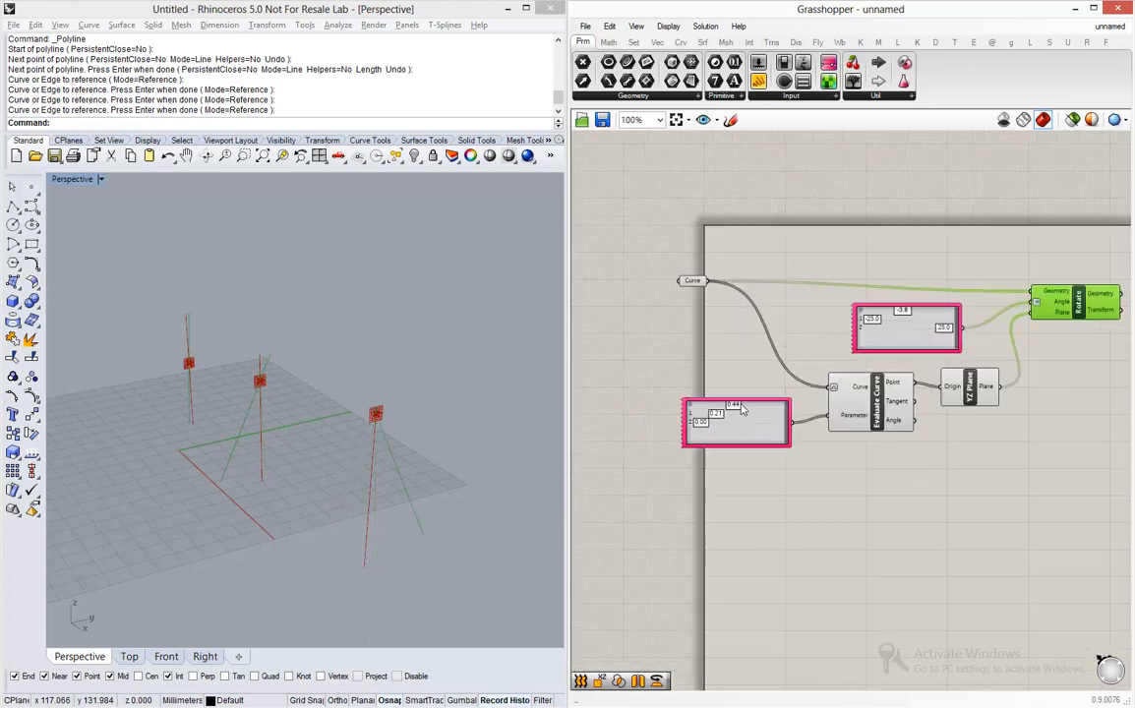
- Set the third gene of the parameter pool to 0.50 and the first gene of the angle pool to 25.0
left_click_drag(683, 436, 713, 453)
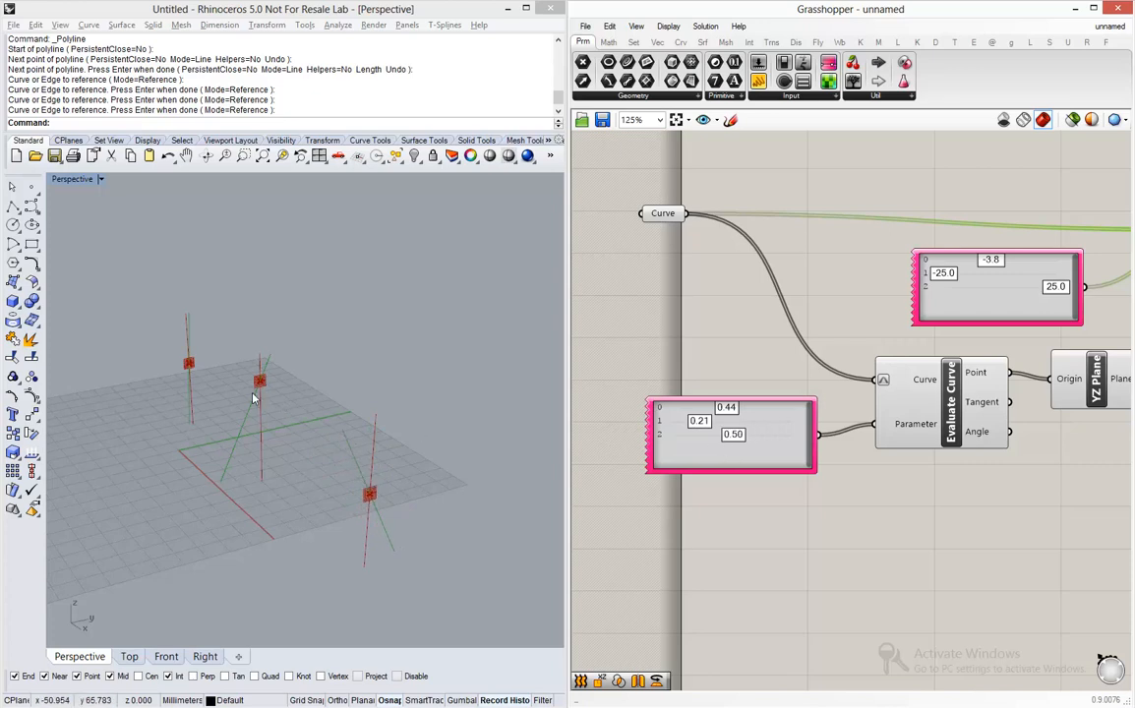
right_click_drag(256, 393, 445, 397)
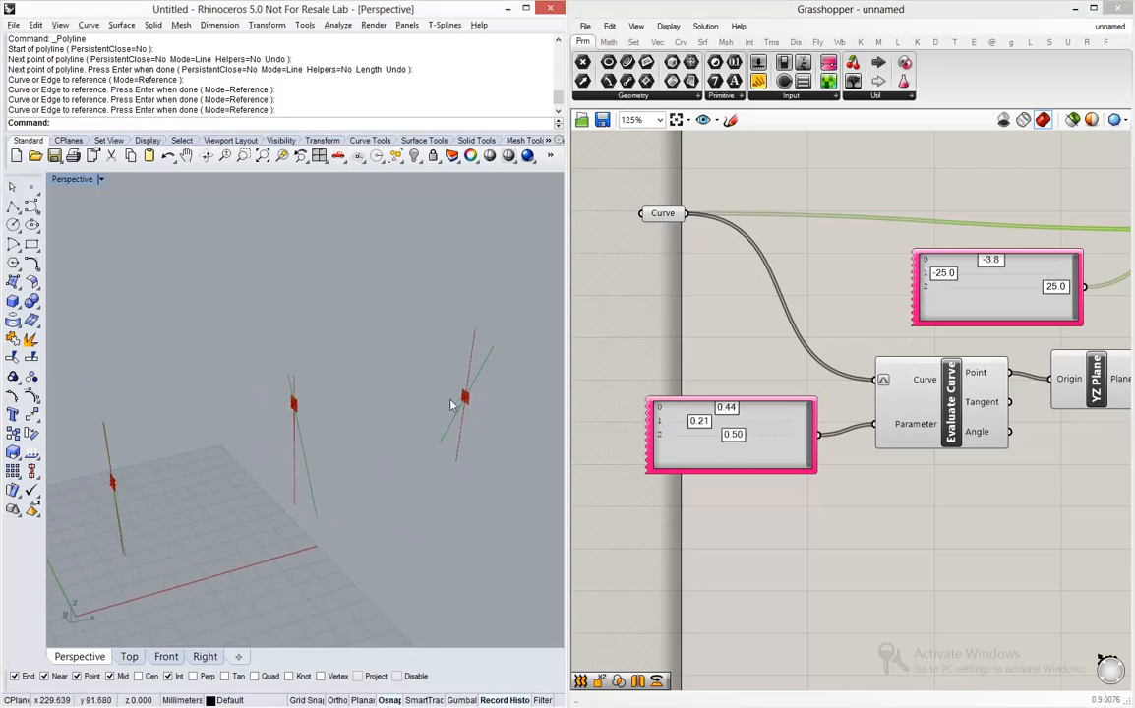
left_click_drag(991, 266, 1103, 275)
right_click_drag(447, 378, 252, 368)
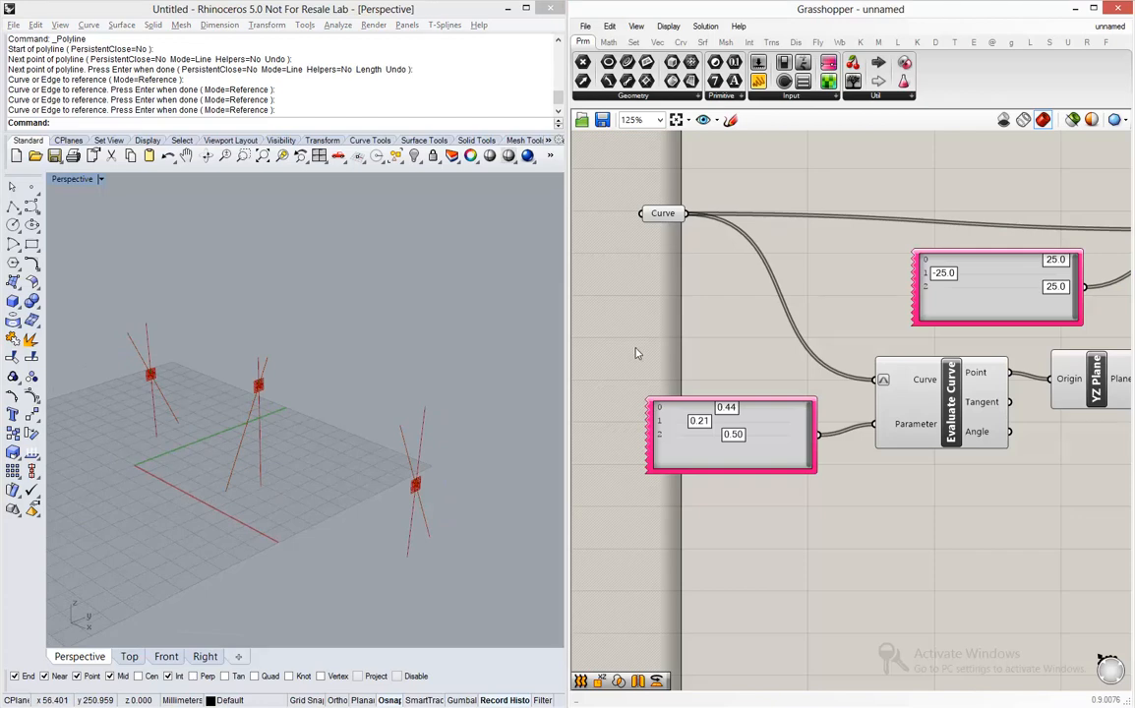
- Disable the preview of the Curve, Evaluate Curve and YZ Plane components, keeping the Rotate preview on
scroll(639, 354, "down", 4)
left_click_drag(902, 420, 610, 216)
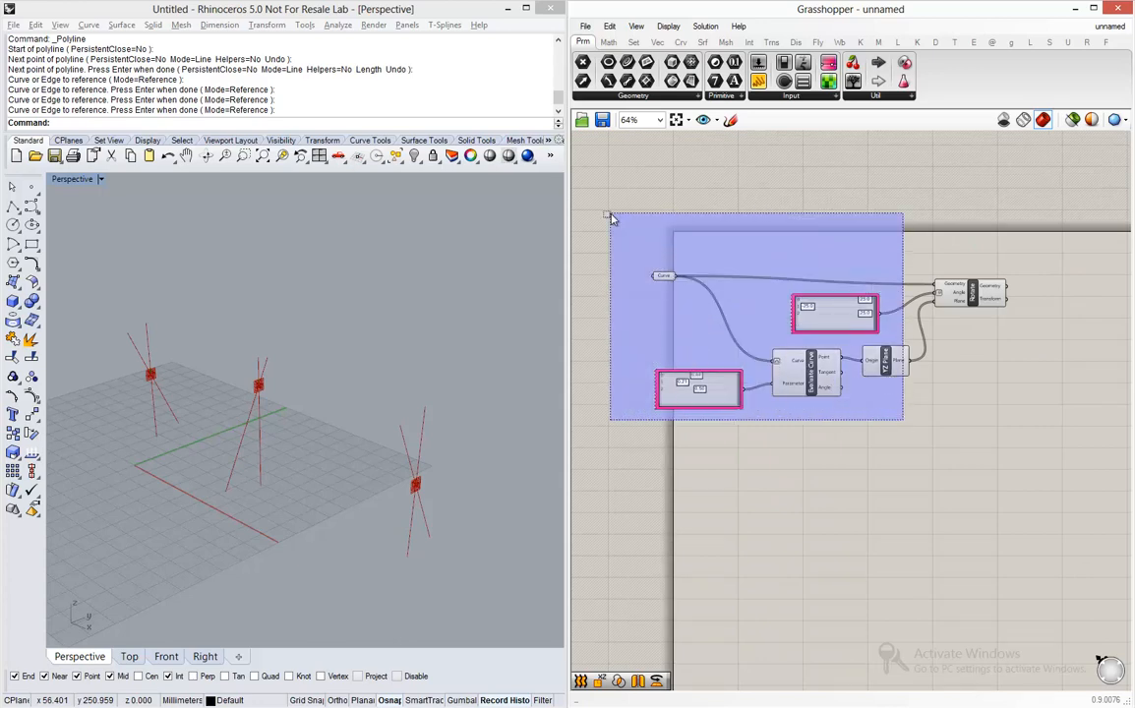
left_click_drag(610, 218, 611, 218)
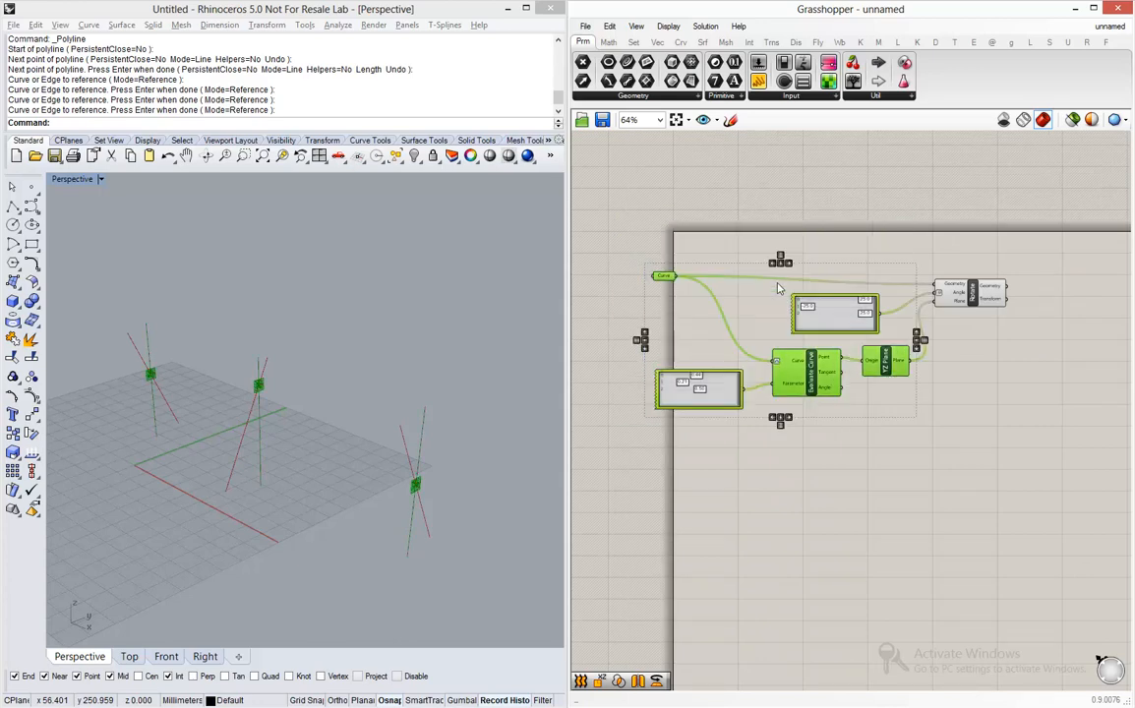
middle_click(768, 244)
left_click(809, 199)
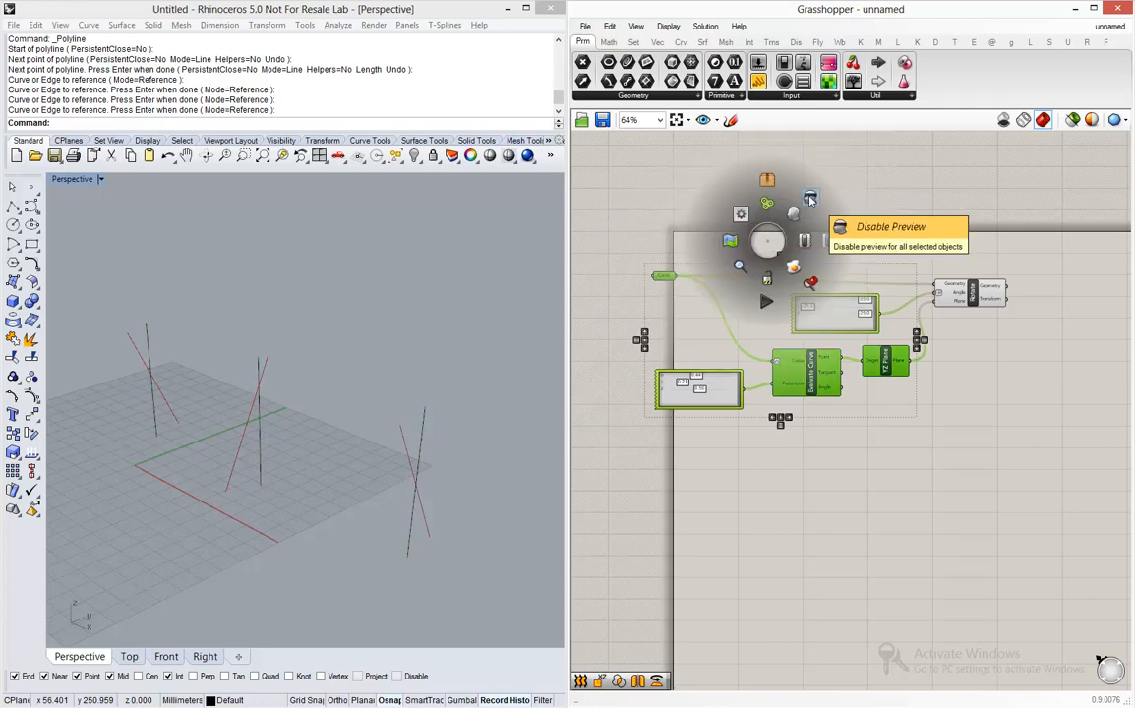
left_click(826, 240)
- Switch to Rhino and hide the three original reference curves in the Perspective viewport
left_click(505, 295)
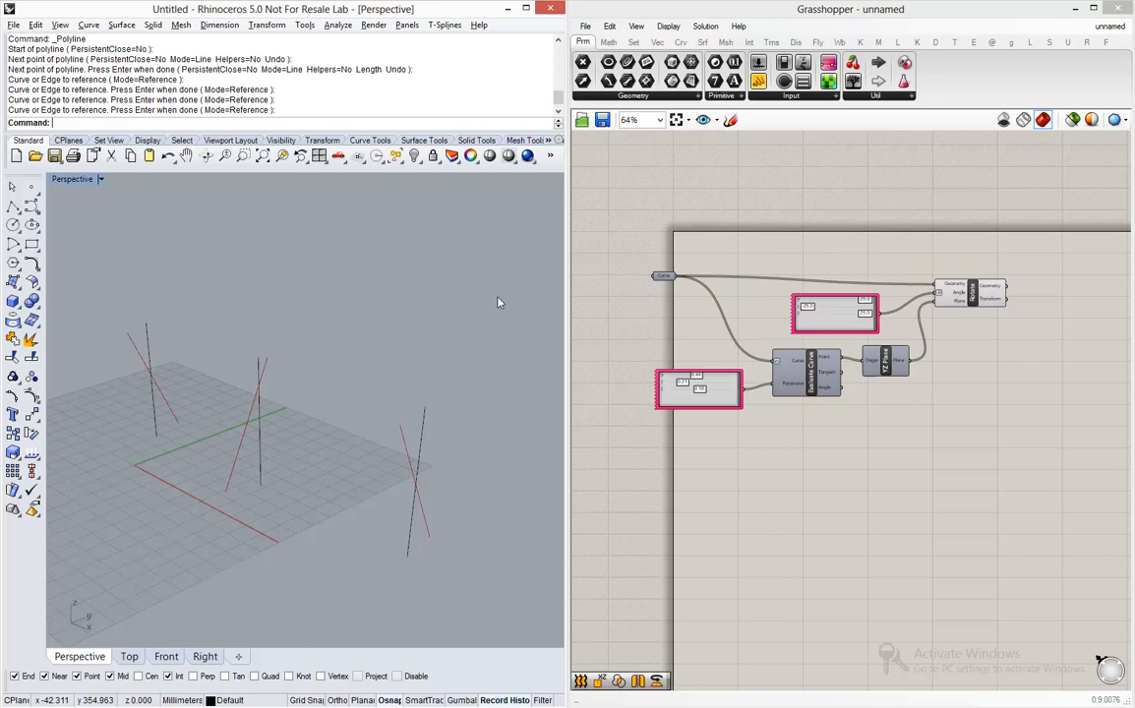
key("ctrl+a")
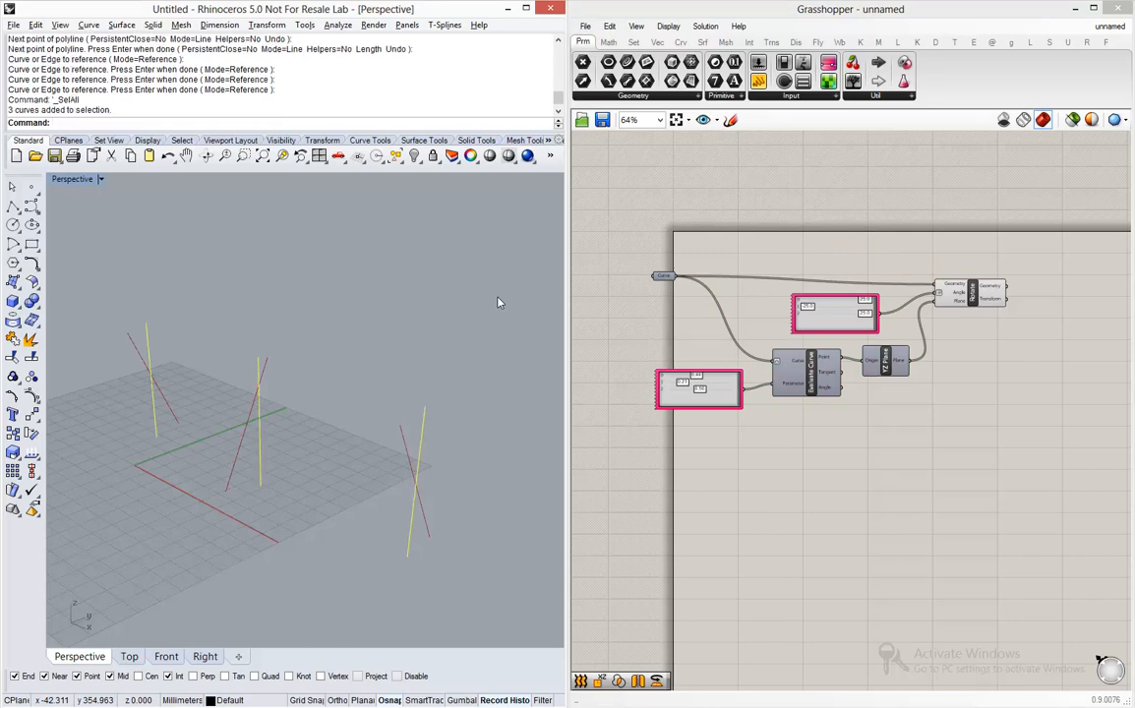
left_click_drag(509, 267, 99, 445)
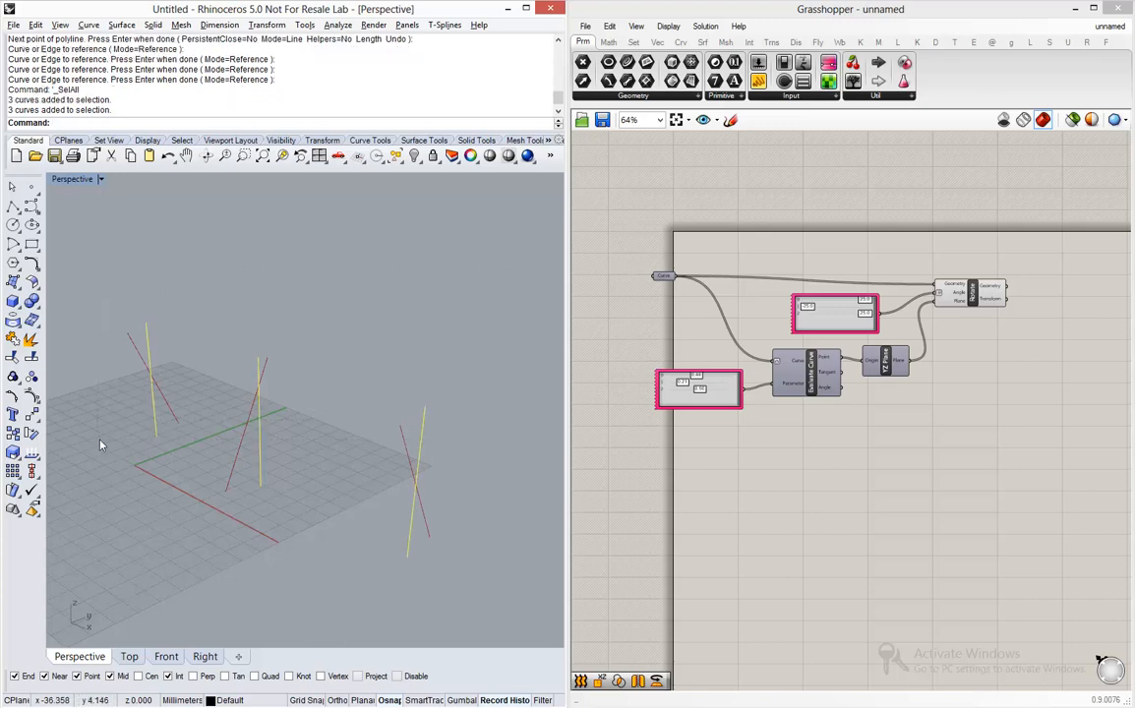
type("Hide")
key("Return")
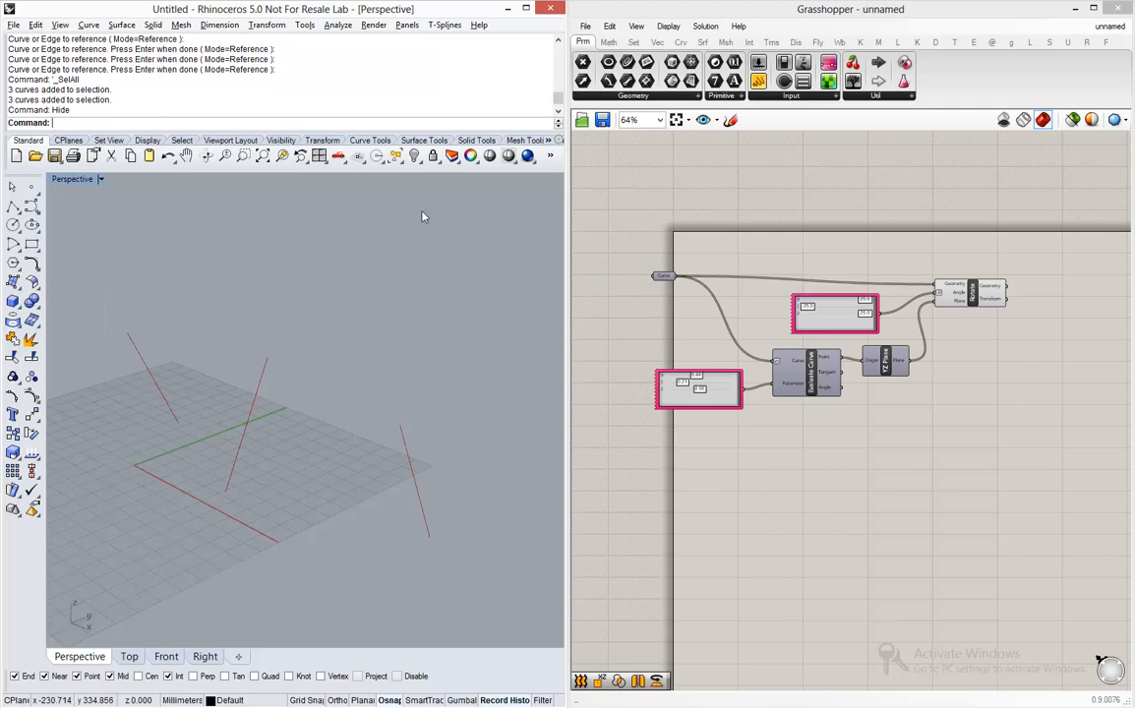
- Switch to Grasshopper, group all the components of the definition and move the group inside the canvas corner
left_click_drag(599, 210, 1051, 489)
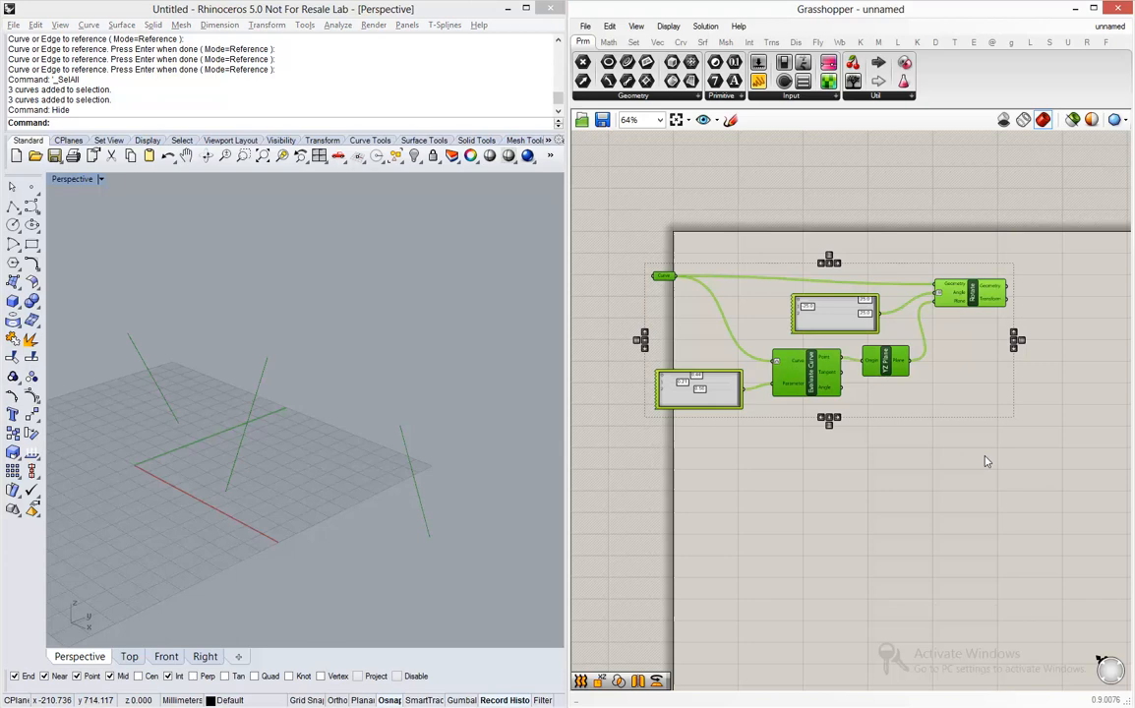
middle_click(887, 421)
left_click(886, 385)
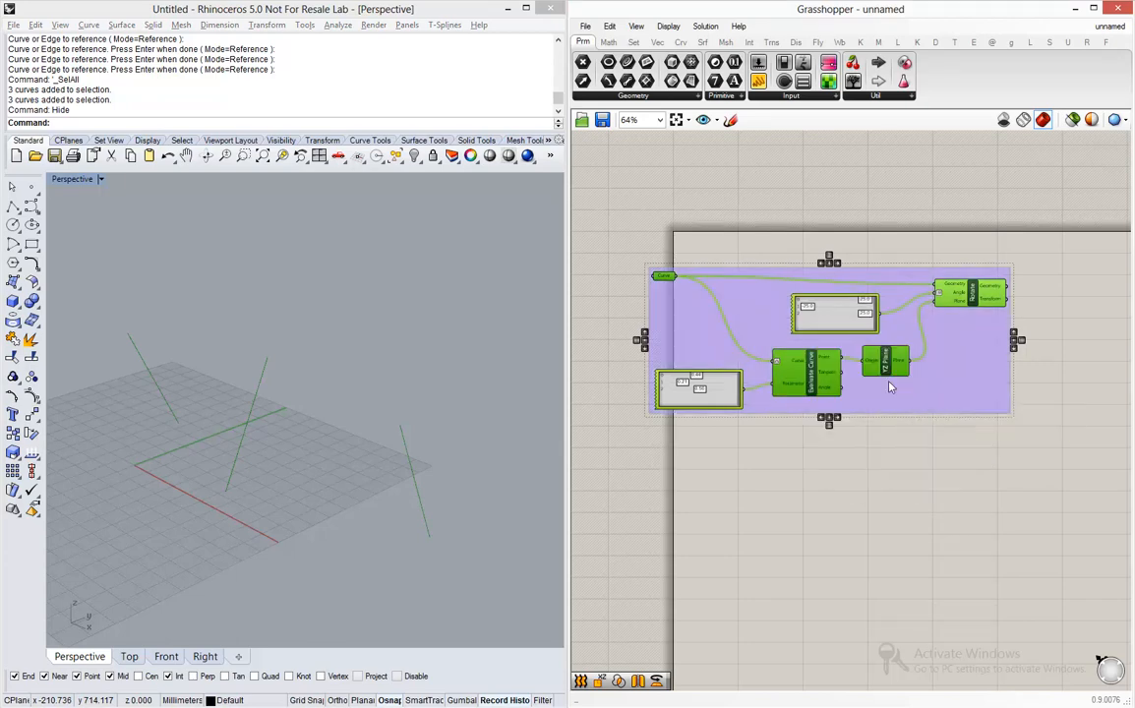
left_click_drag(762, 332, 801, 319)
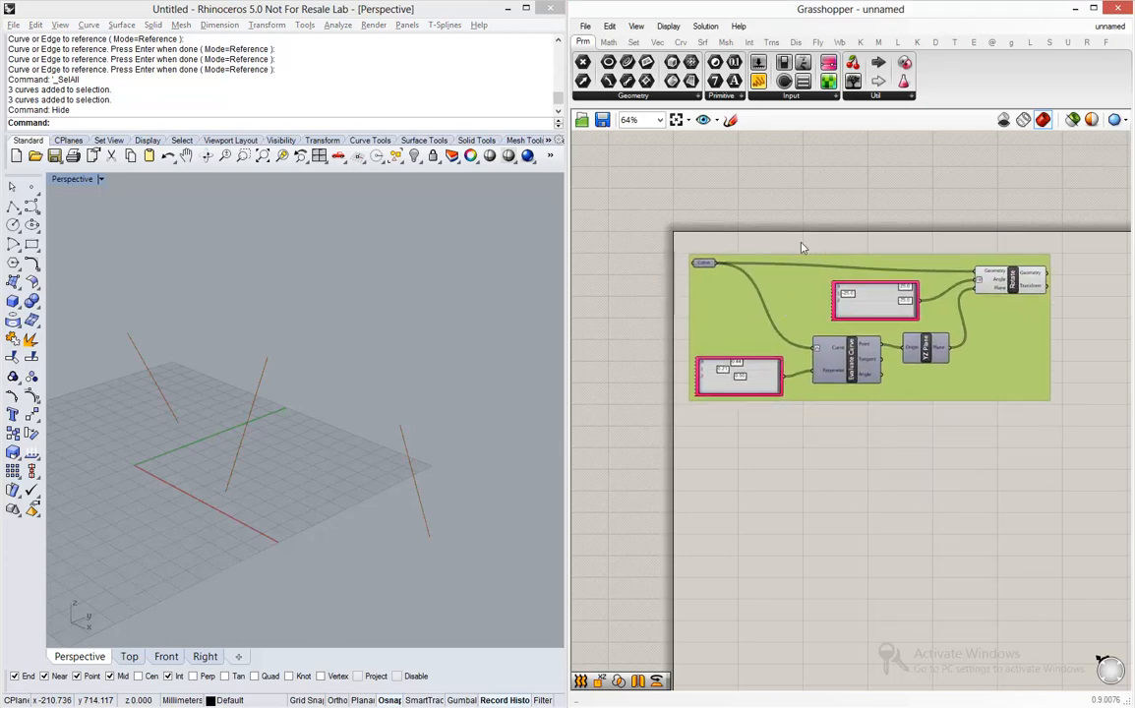
- Examine the grouped definition, including the Rotate component's Geometry output and the YZ Plane component's connections
scroll(672, 261, "down", 2)
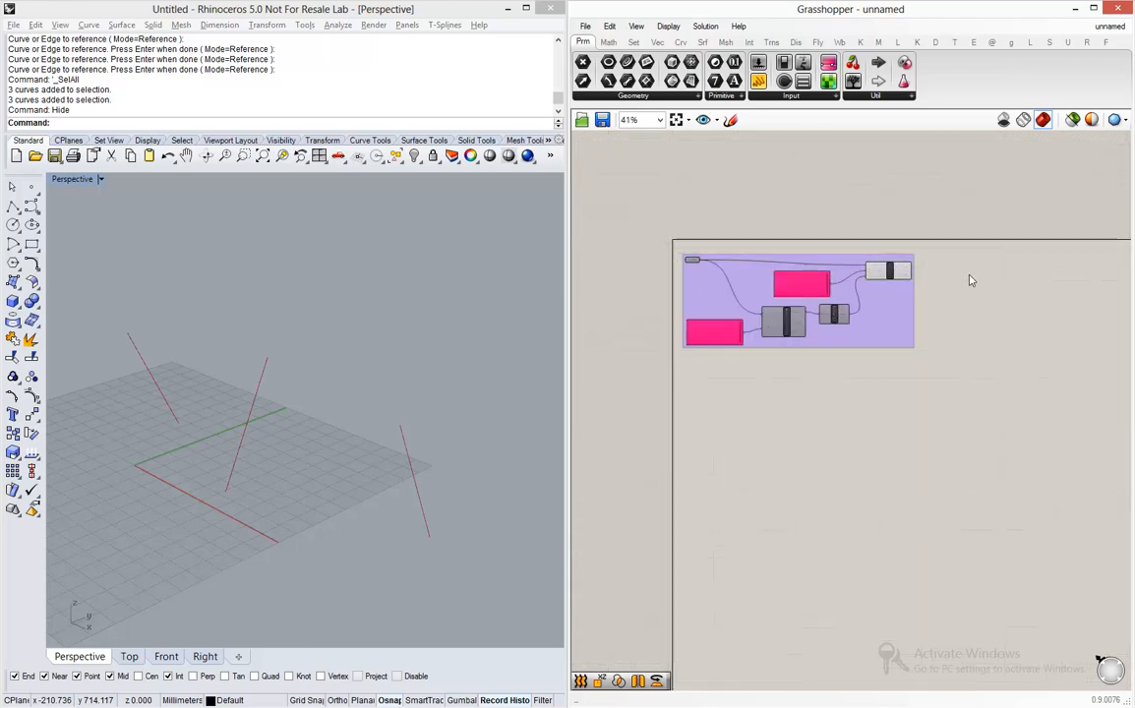
scroll(934, 278, "up", 7)
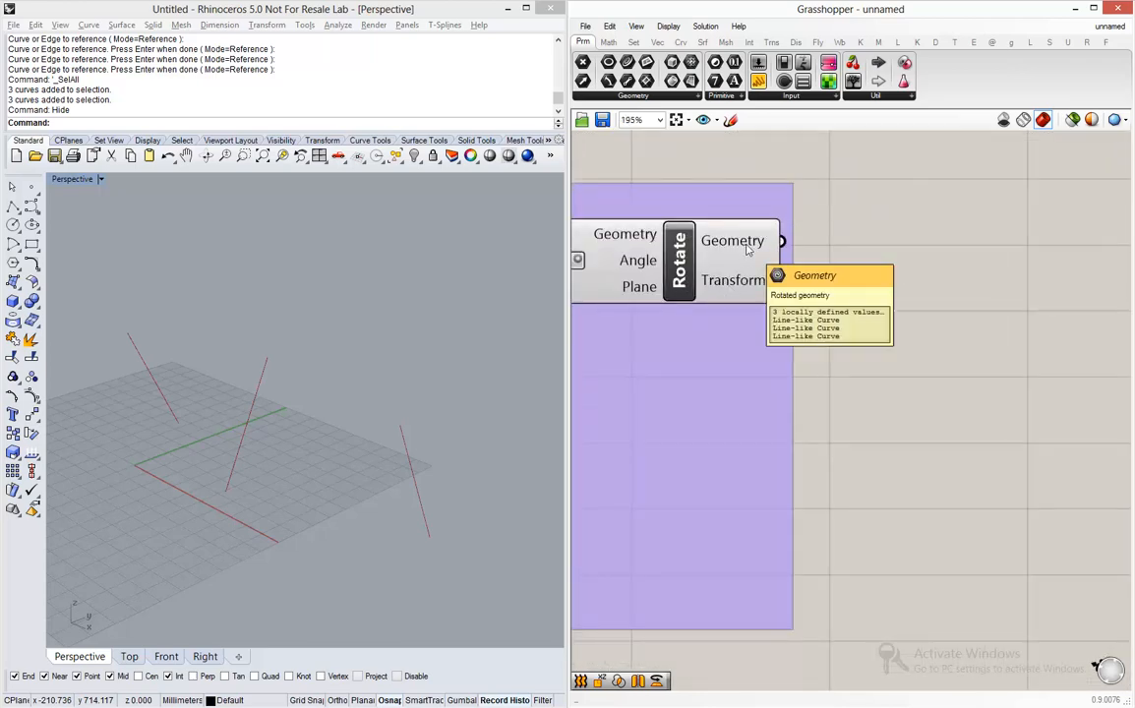
scroll(786, 257, "down", 6)
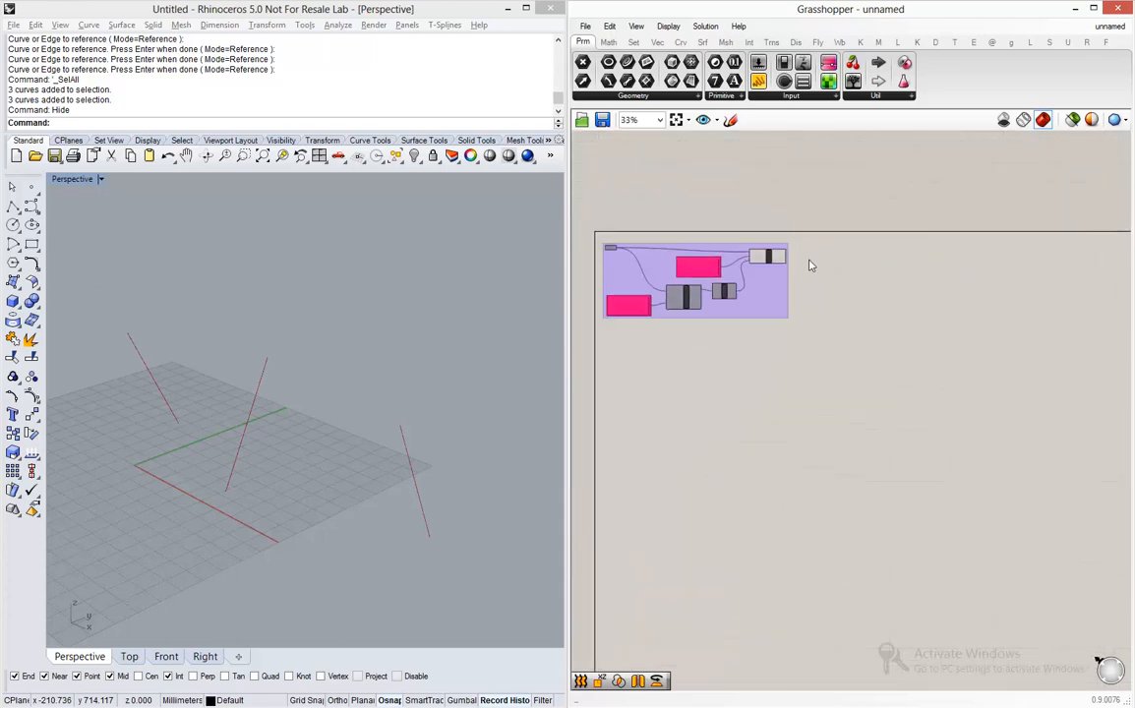
scroll(802, 263, "up", 3)
right_click_drag(892, 276, 992, 281)
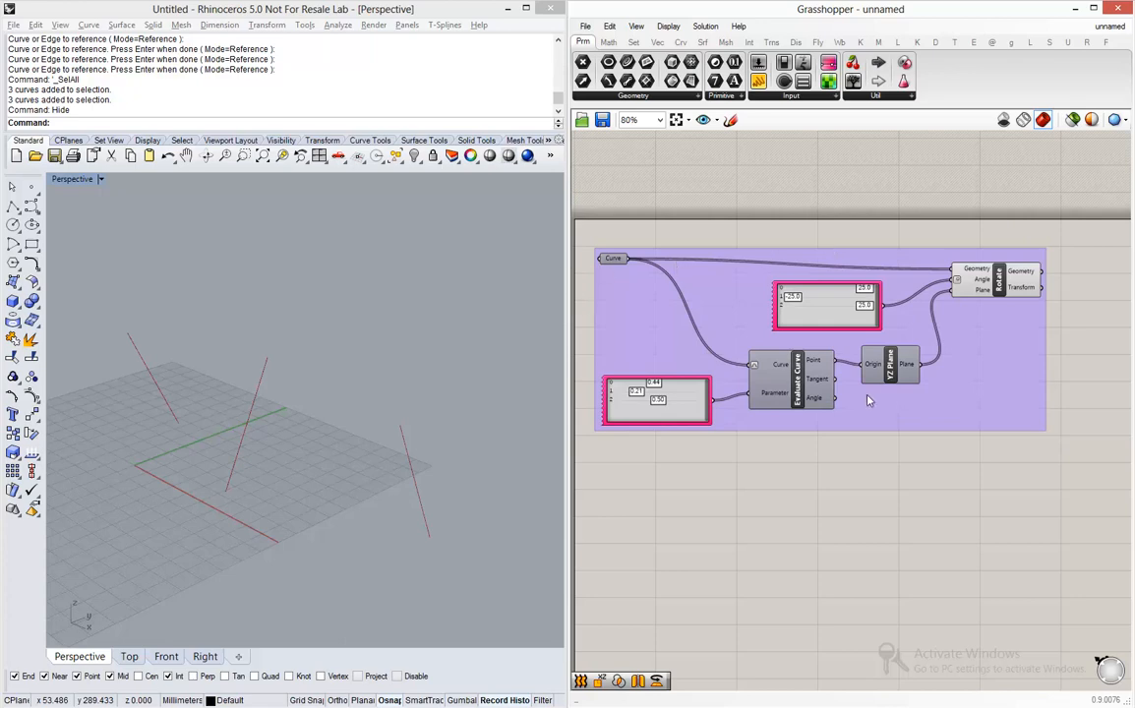
scroll(868, 400, "up", 5)
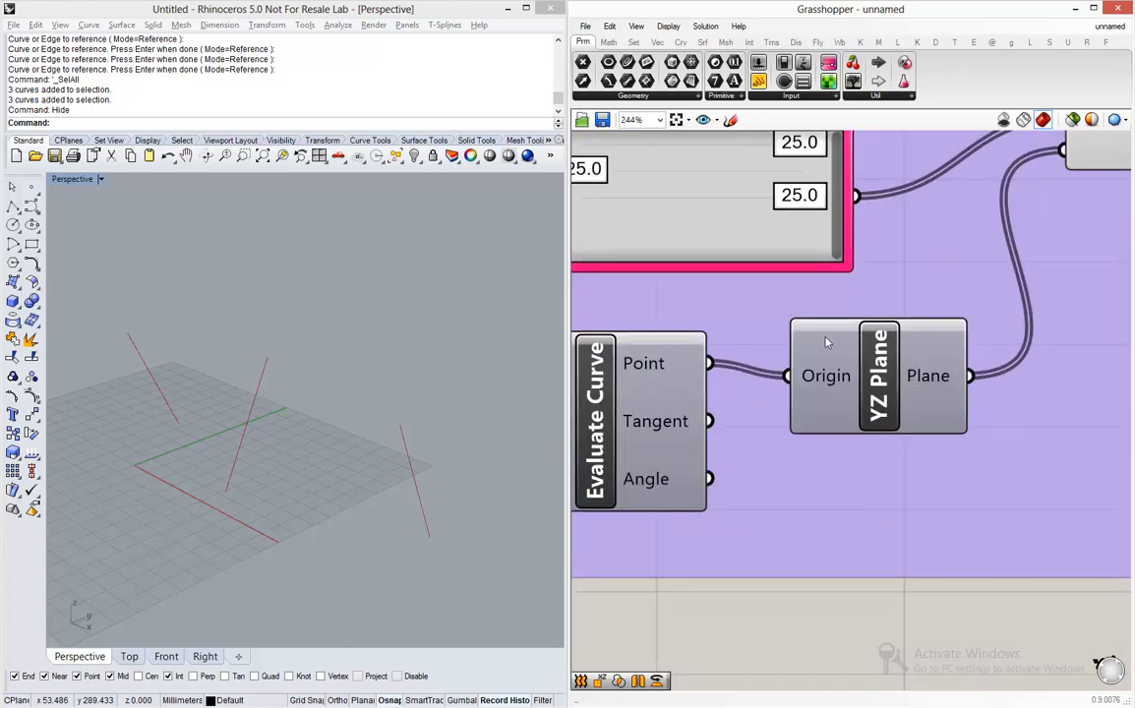
scroll(826, 342, "down", 8)
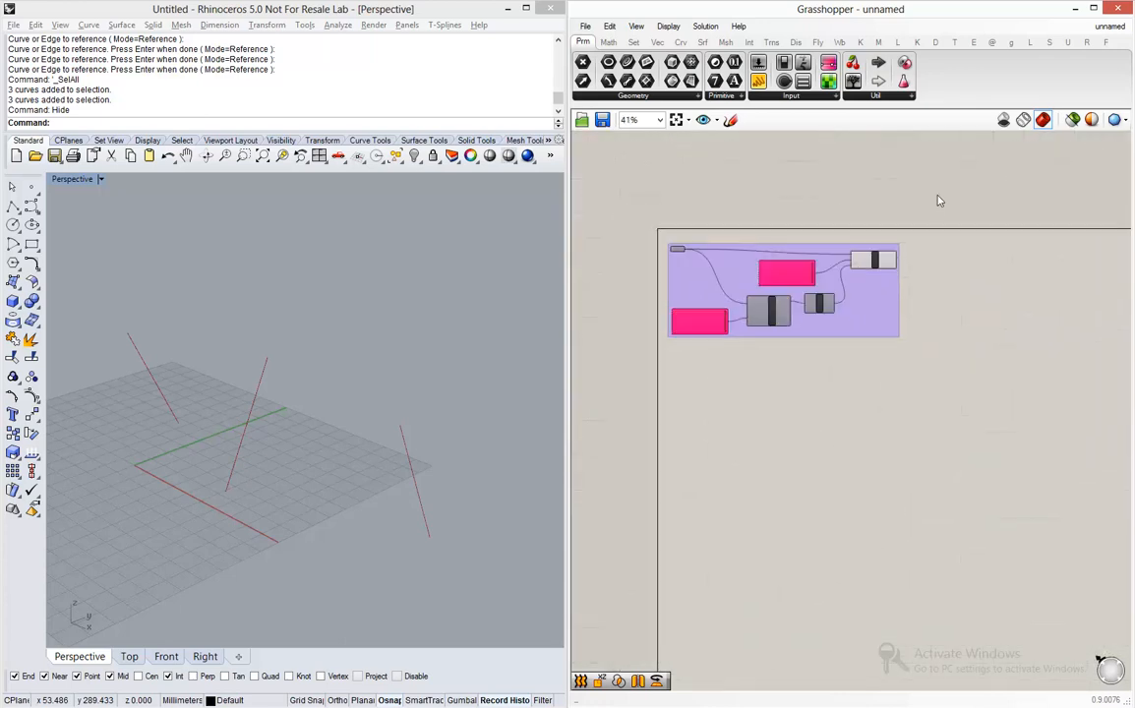
- Duplicate the whole component group, including the Curve parameter, both Gene Pools, Evaluate Curve, YZ Plane and Rotate
scroll(939, 200, "up", 1)
left_click_drag(937, 197, 594, 399)
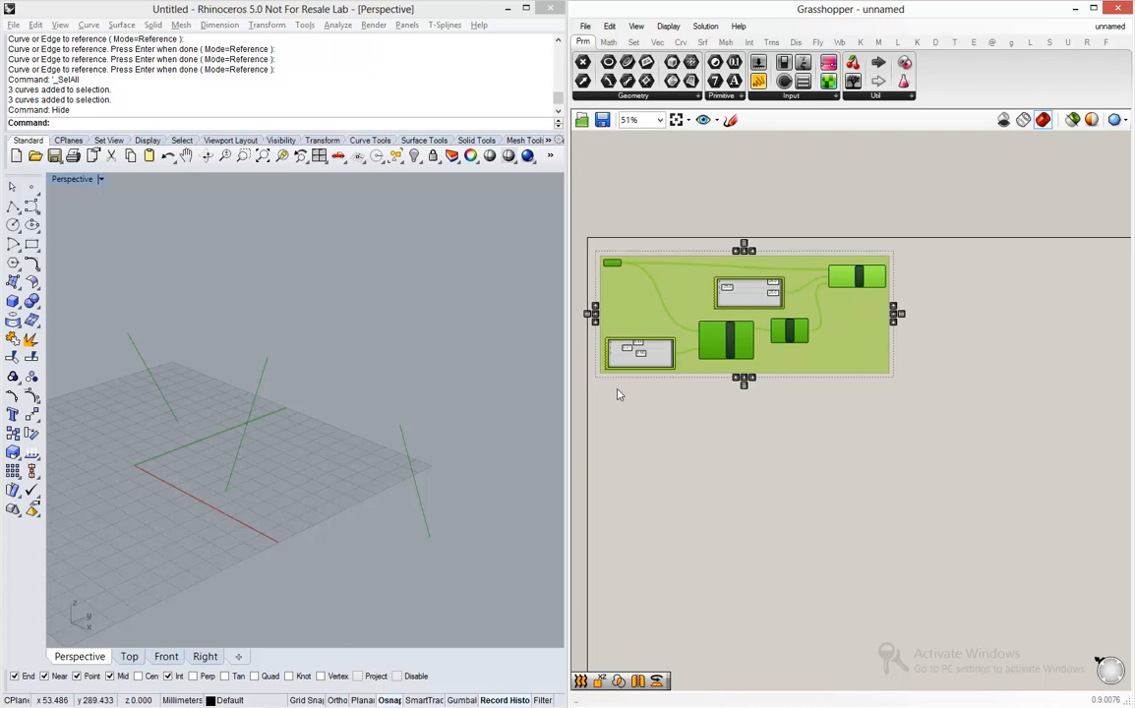
key("ctrl+v")
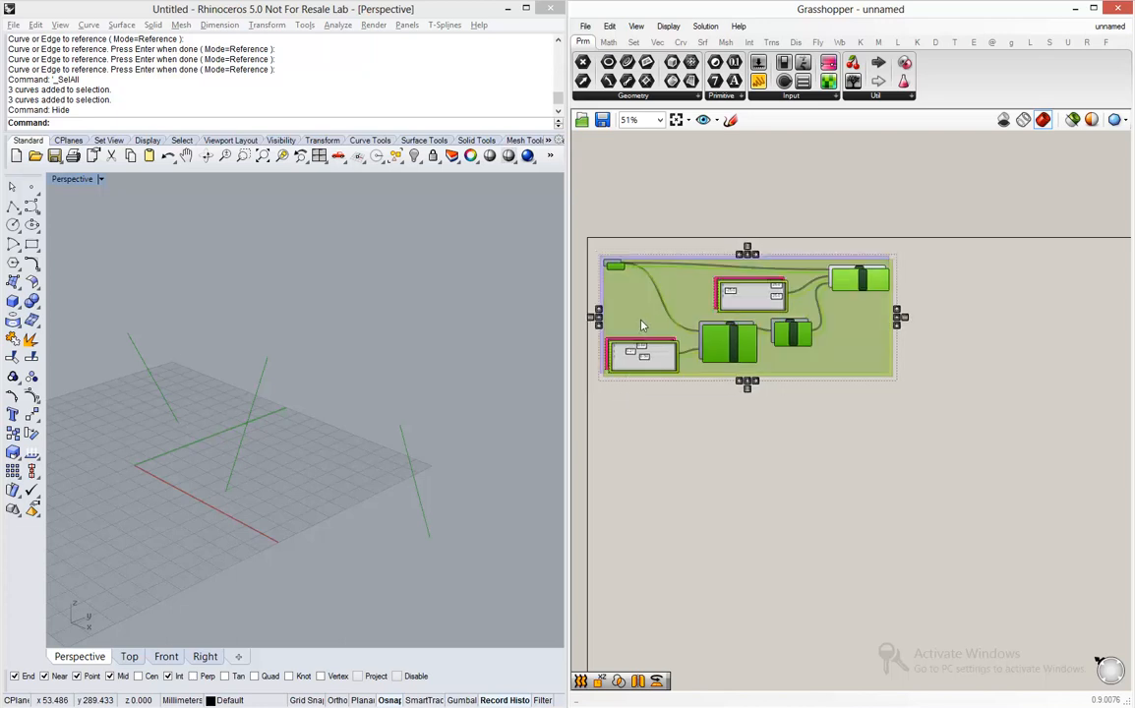
- Place the duplicated group beside the original and connect the first Rotate's Geometry output to the copy's Curve parameter
left_click_drag(648, 340, 961, 325)
left_click(912, 198)
scroll(909, 260, "up", 6)
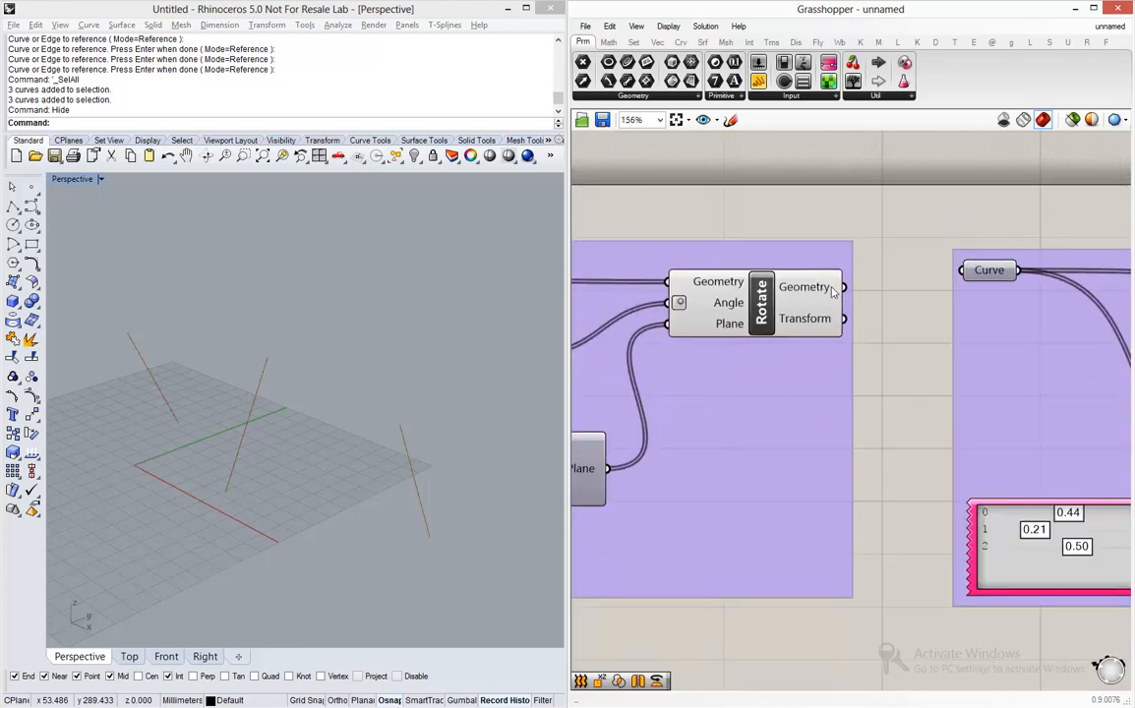
left_click_drag(841, 287, 986, 279)
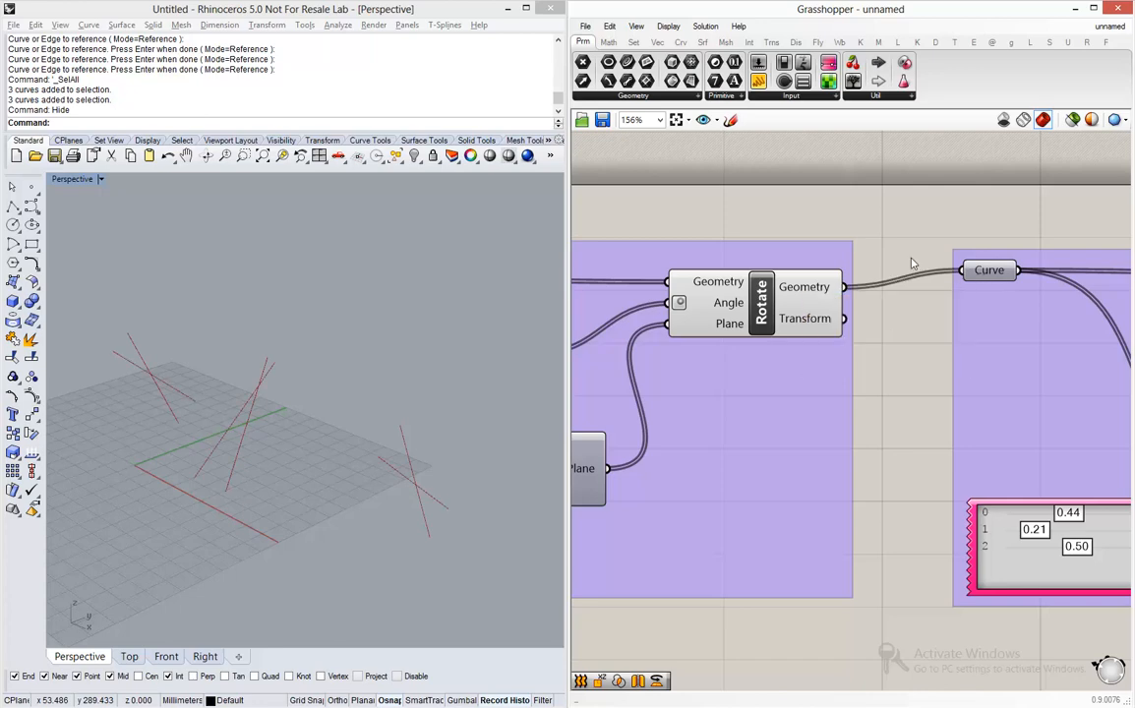
scroll(761, 285, "down", 6)
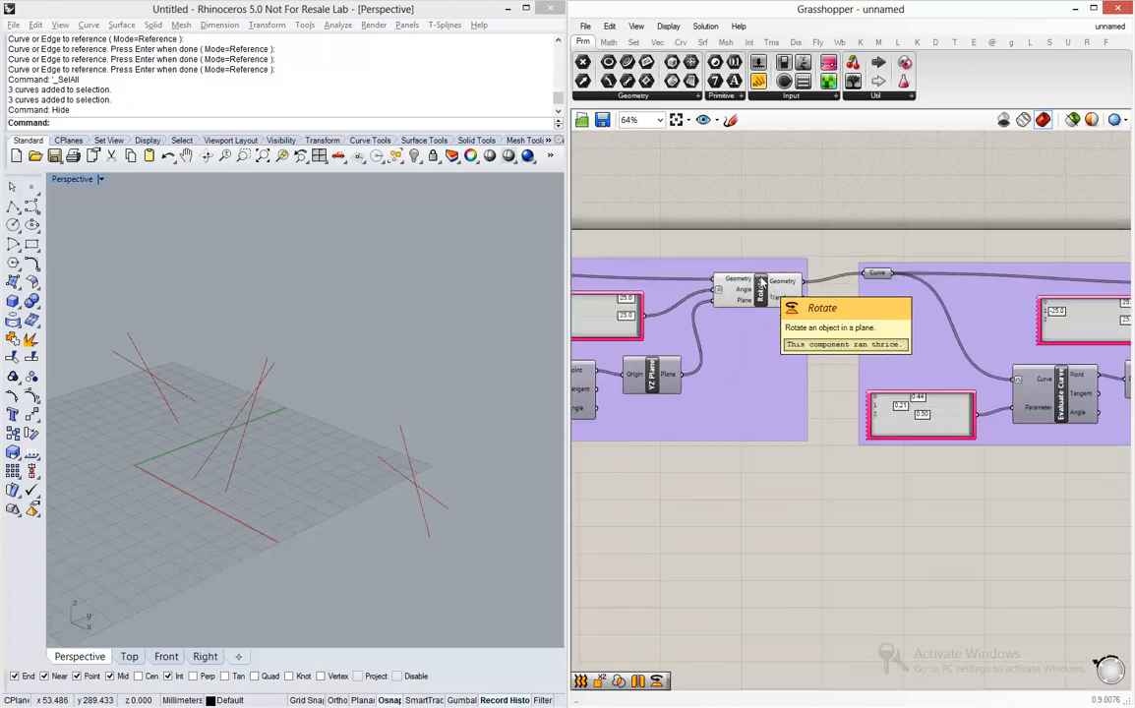
scroll(962, 365, "up", 5)
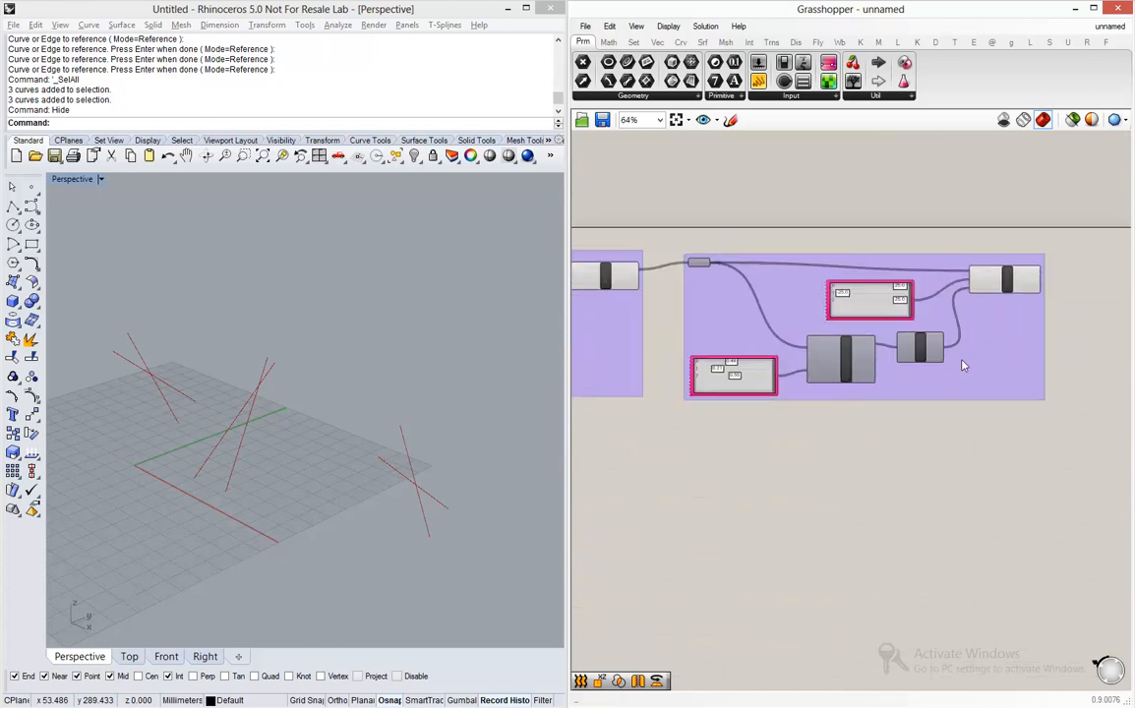
- Replace the copied group's YZ Plane with an XZ Plane, wiring Evaluate Curve's Point to its Origin and its output to Rotate's Plane
left_click(896, 344)
key("Delete")
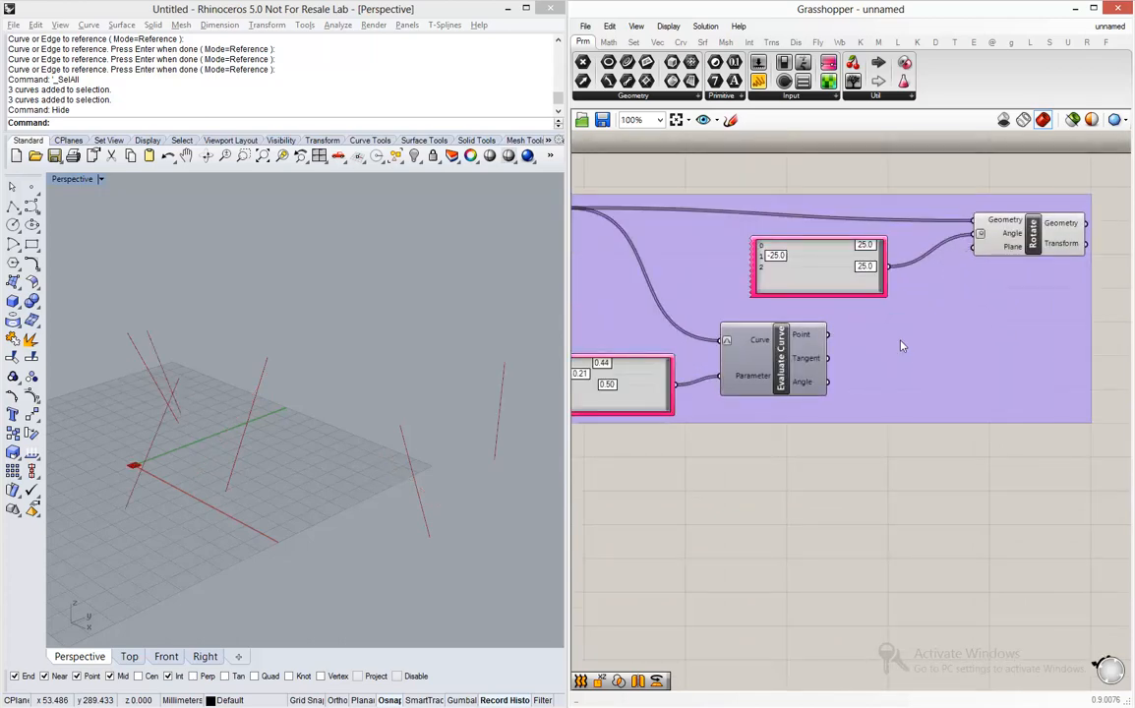
double_click(906, 472)
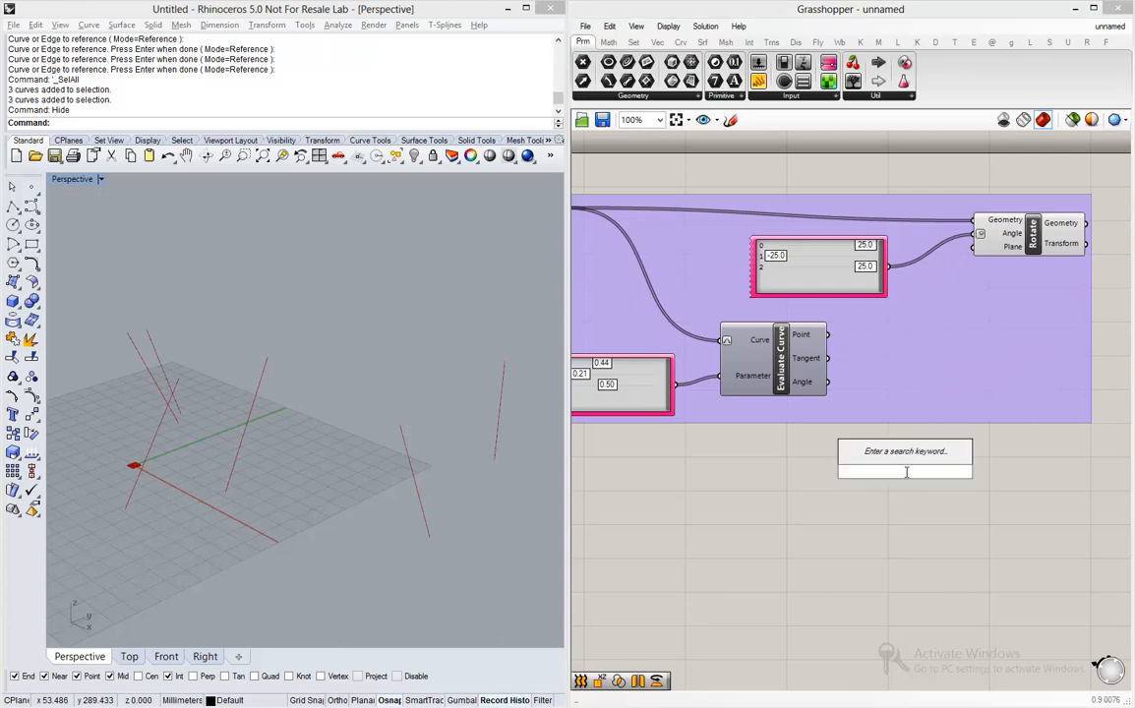
type("xz")
left_click(903, 462)
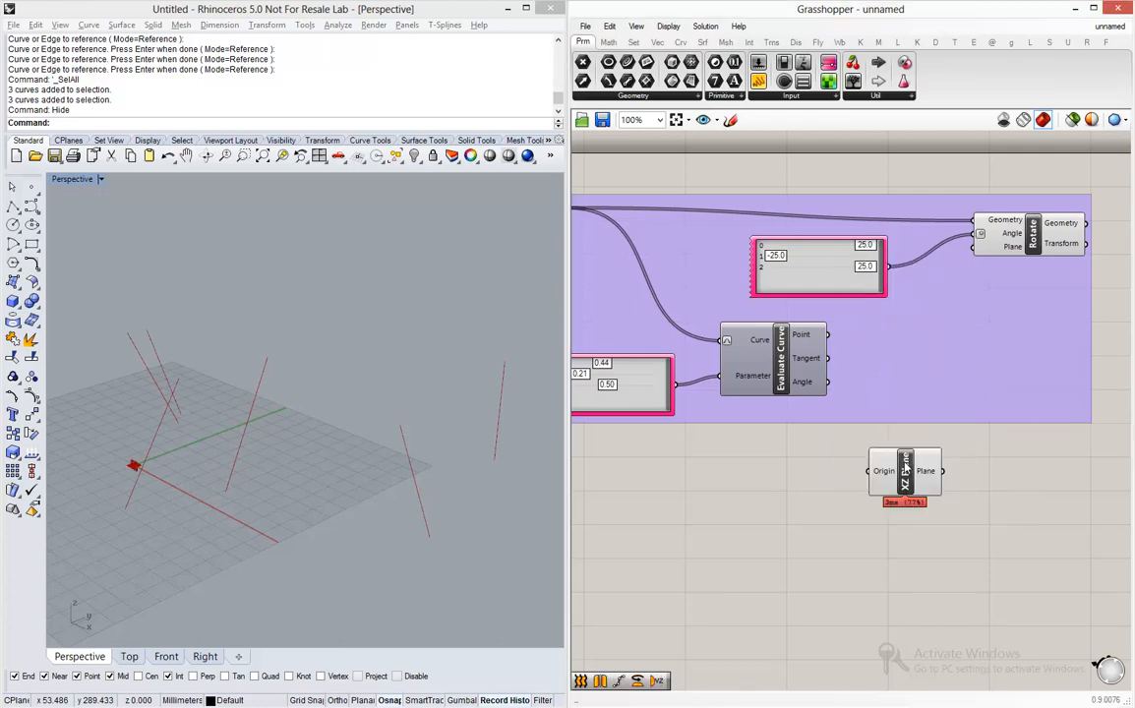
left_click_drag(899, 473, 861, 343)
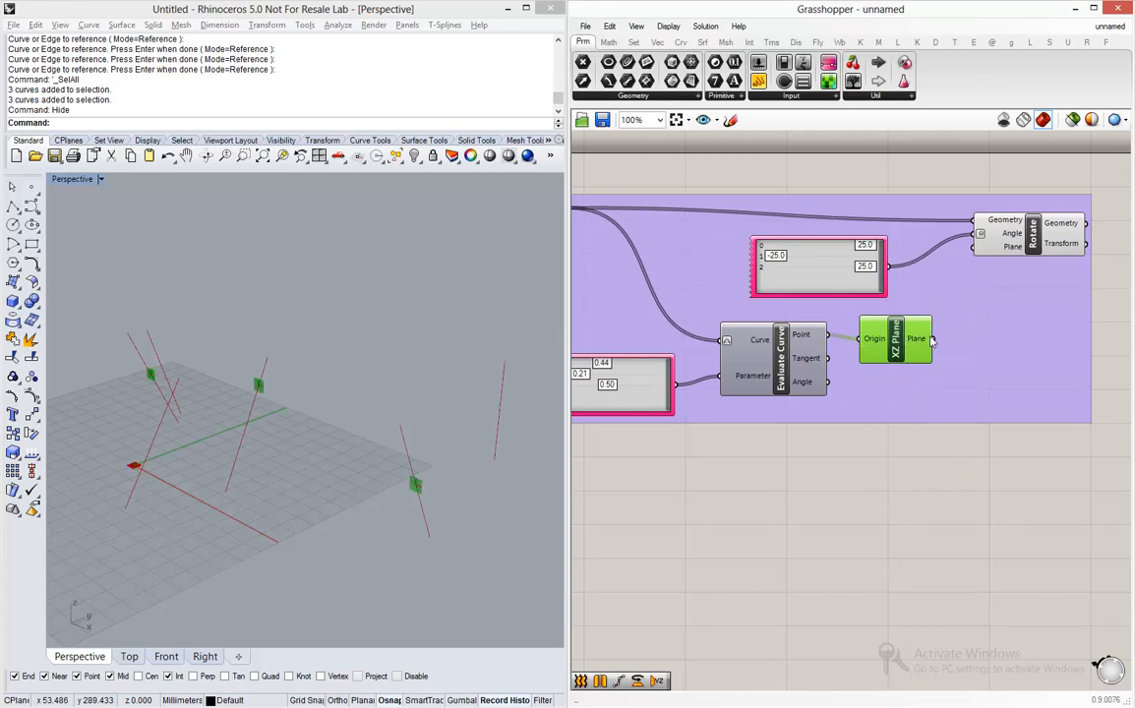
left_click_drag(937, 339, 977, 253)
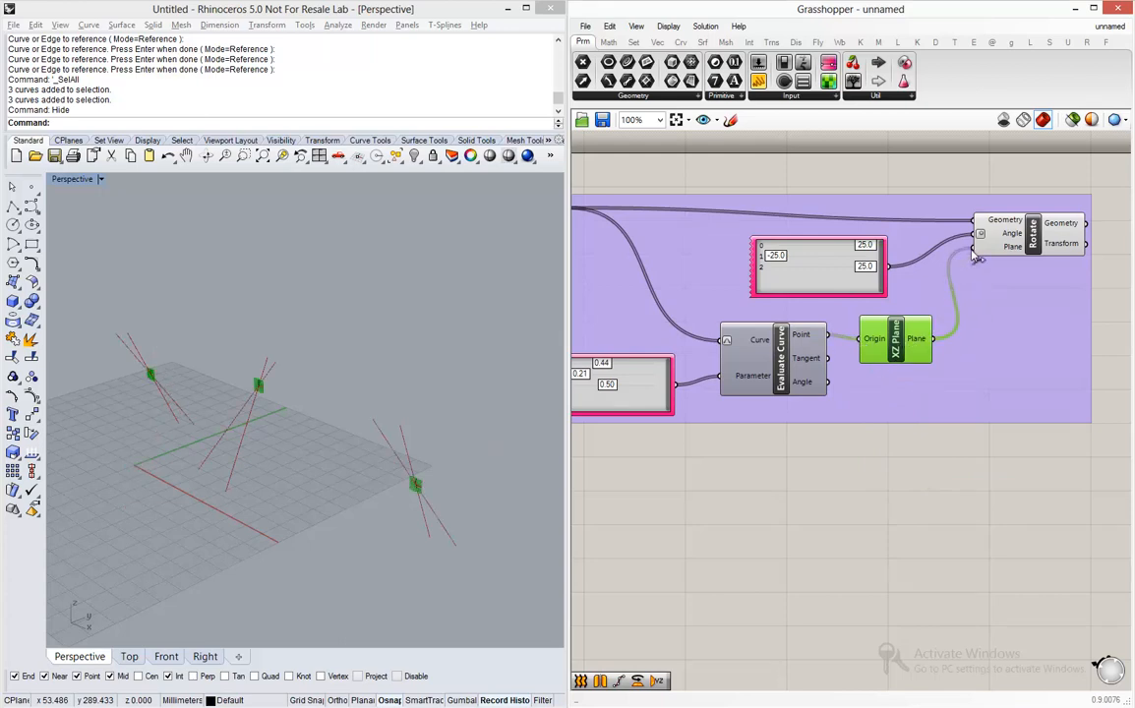
left_click(588, 468)
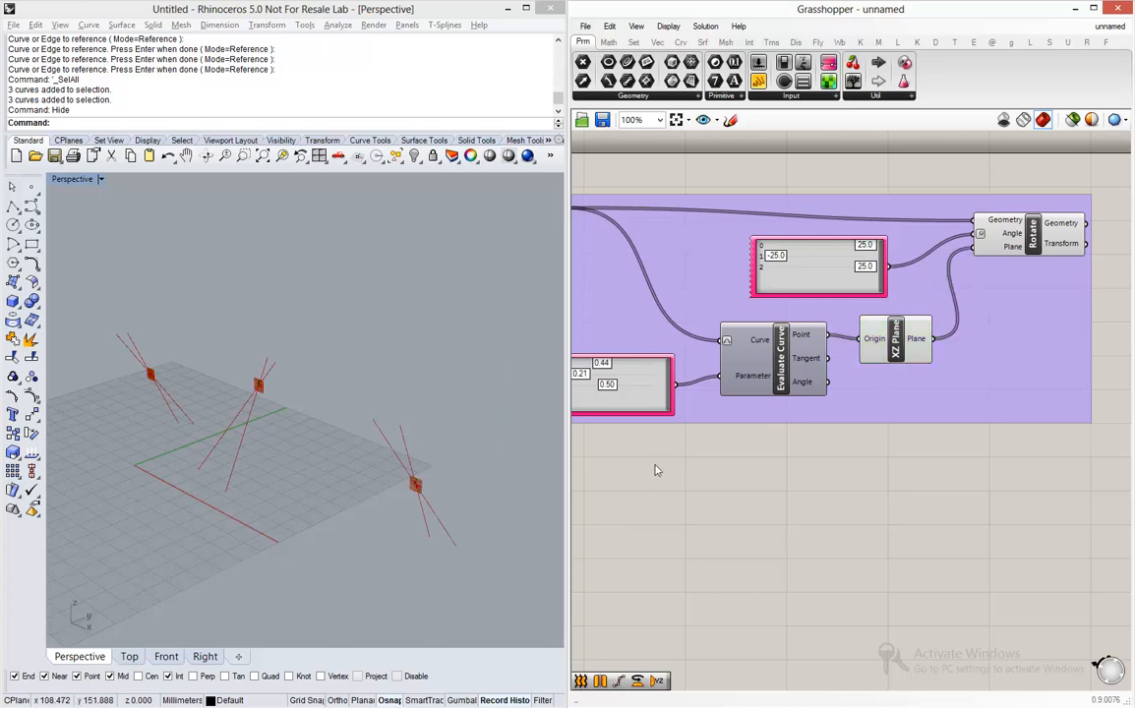
- Turn off the preview of every component in both groups except the final Rotate
scroll(862, 289, "down", 5)
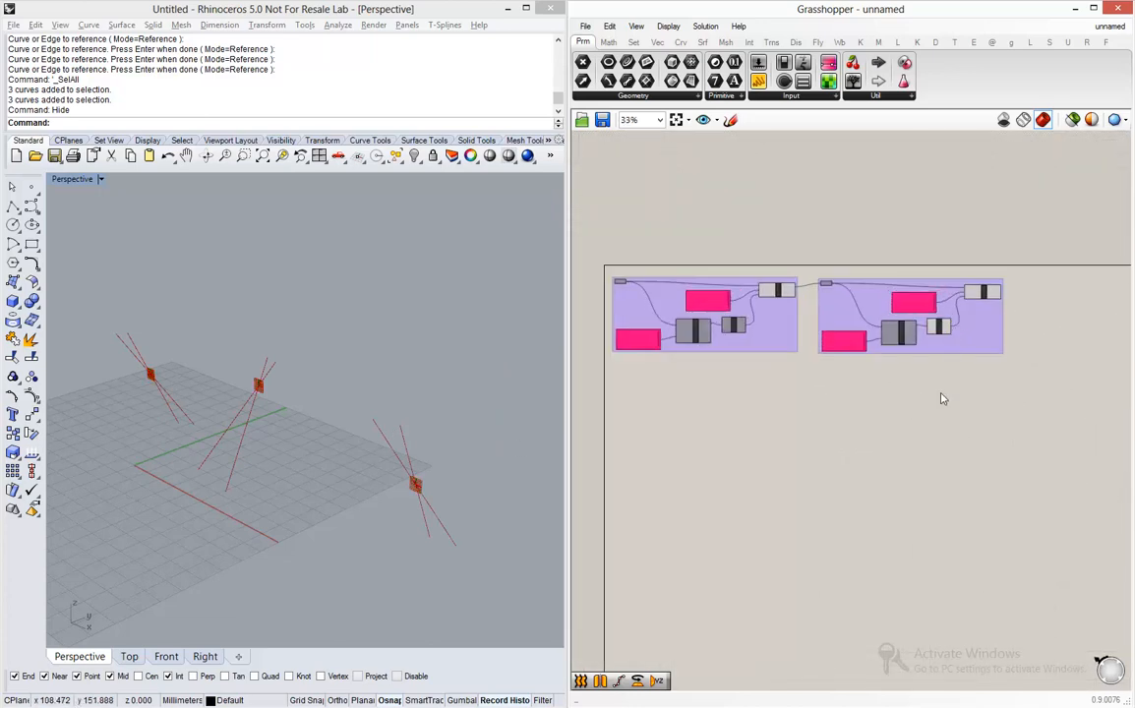
left_click_drag(942, 398, 652, 248)
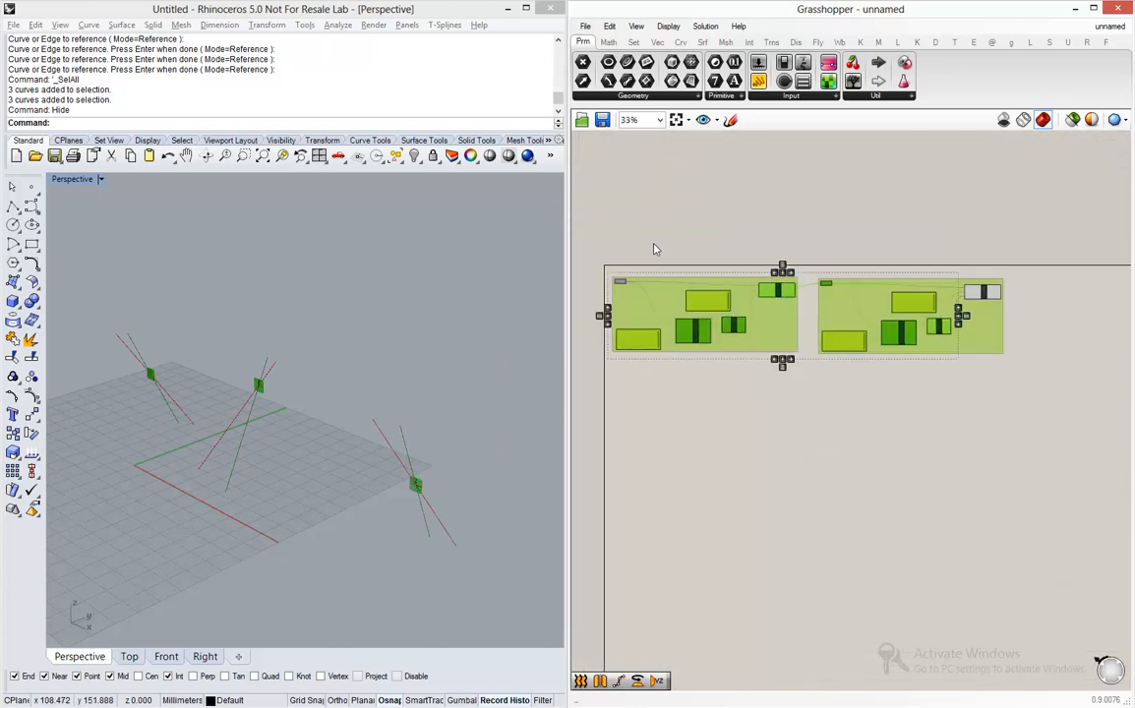
middle_click(655, 248)
left_click(697, 201)
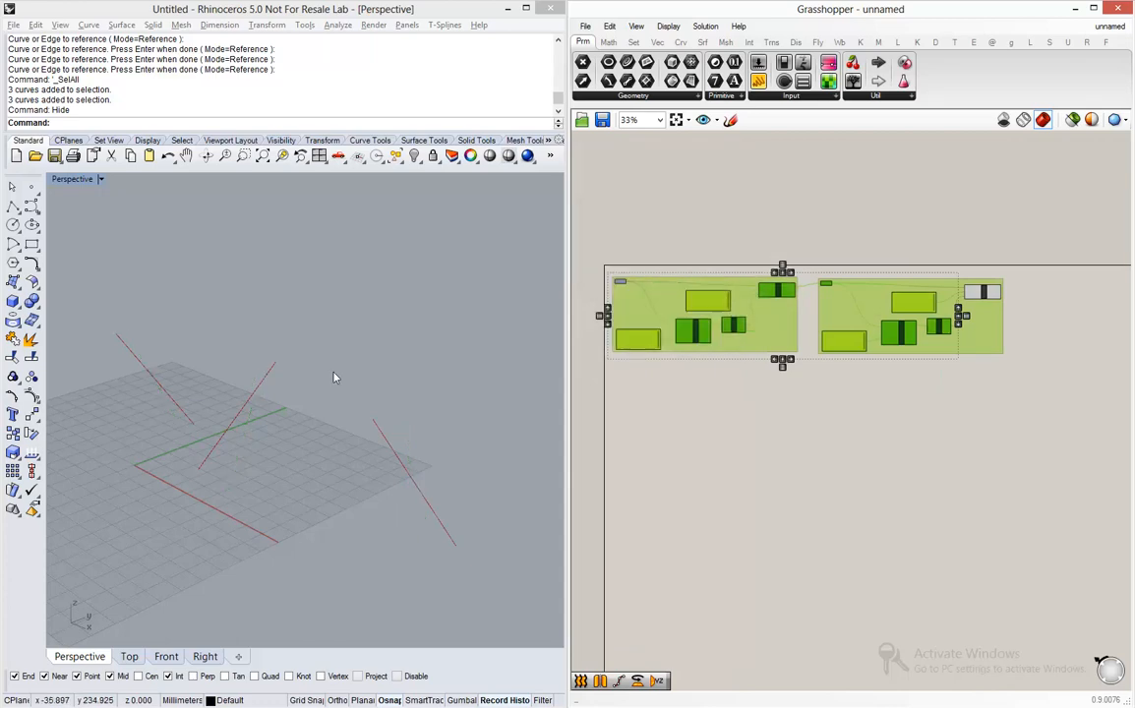
right_click_drag(335, 378, 374, 373)
left_click(941, 473)
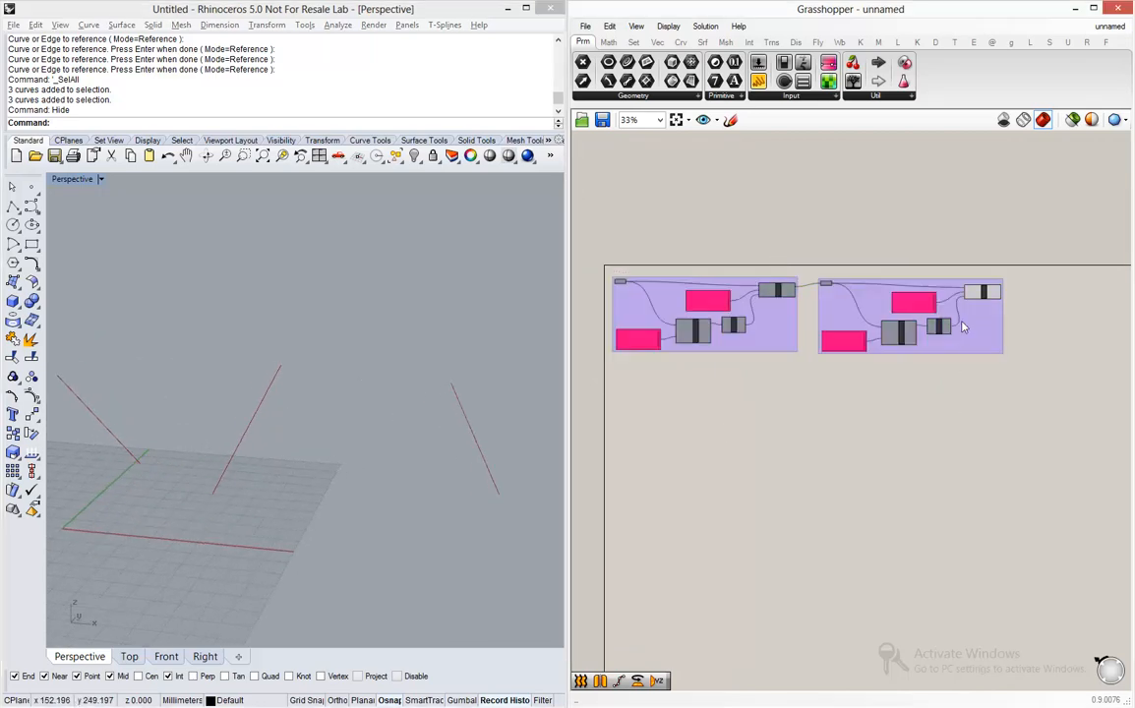
- Adjust the Gene Pool sliders, setting the first gene of the second group's curve-parameter pool to 0.83
scroll(651, 341, "up", 4)
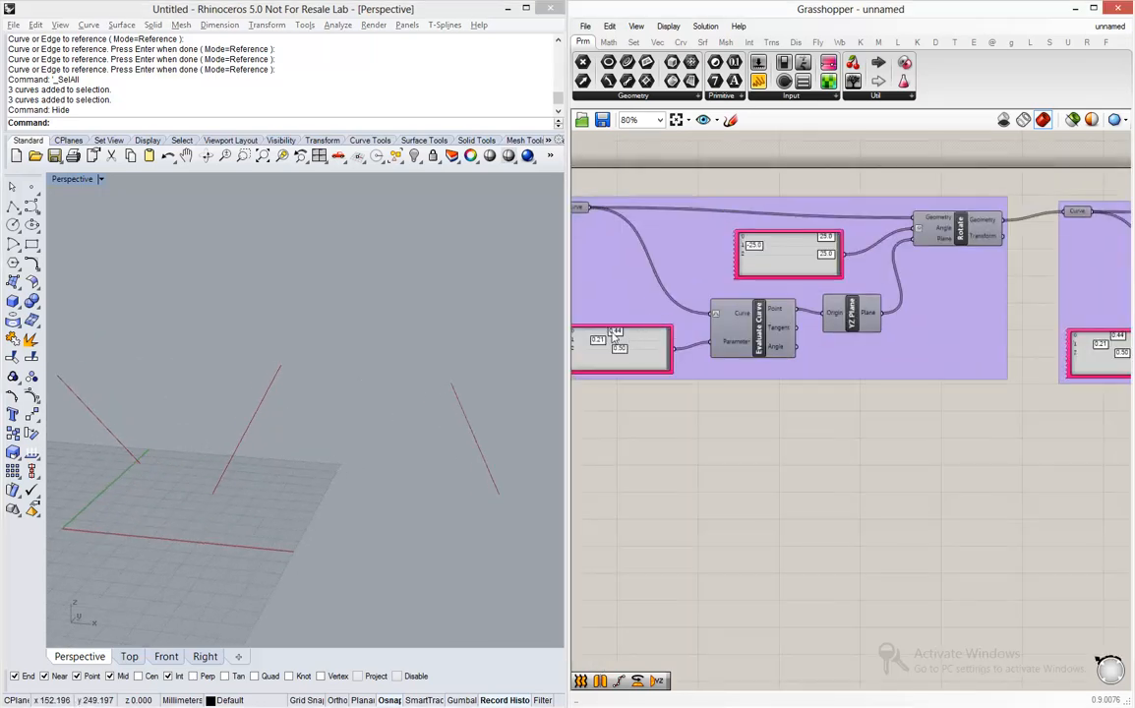
left_click_drag(611, 337, 677, 341)
mouse_move(831, 241)
left_mouse_down()
mouse_move(722, 234)
mouse_move(835, 241)
left_mouse_up()
scroll(747, 339, "down", 3)
scroll(906, 316, "up", 5)
scroll(906, 317, "up", 1)
left_click_drag(906, 317, 970, 315)
scroll(808, 376, "down", 4)
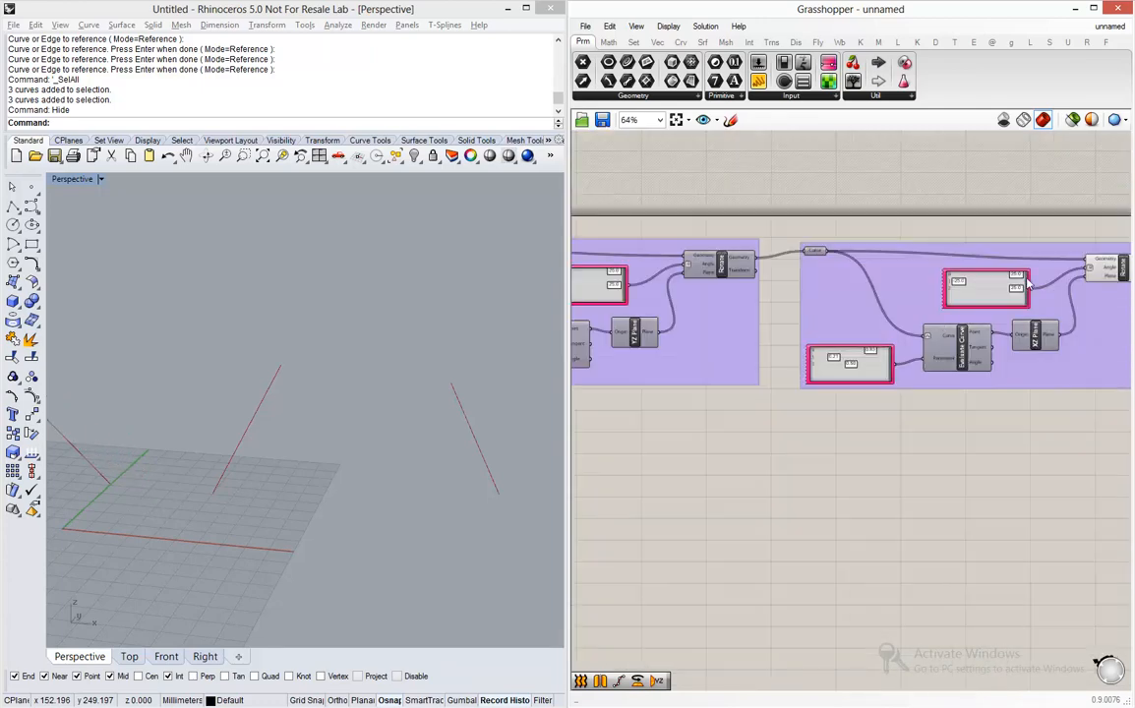
scroll(1019, 275, "up", 3)
mouse_move(1011, 273)
left_mouse_down()
mouse_move(853, 274)
mouse_move(1019, 278)
left_mouse_up()
scroll(839, 363, "down", 4)
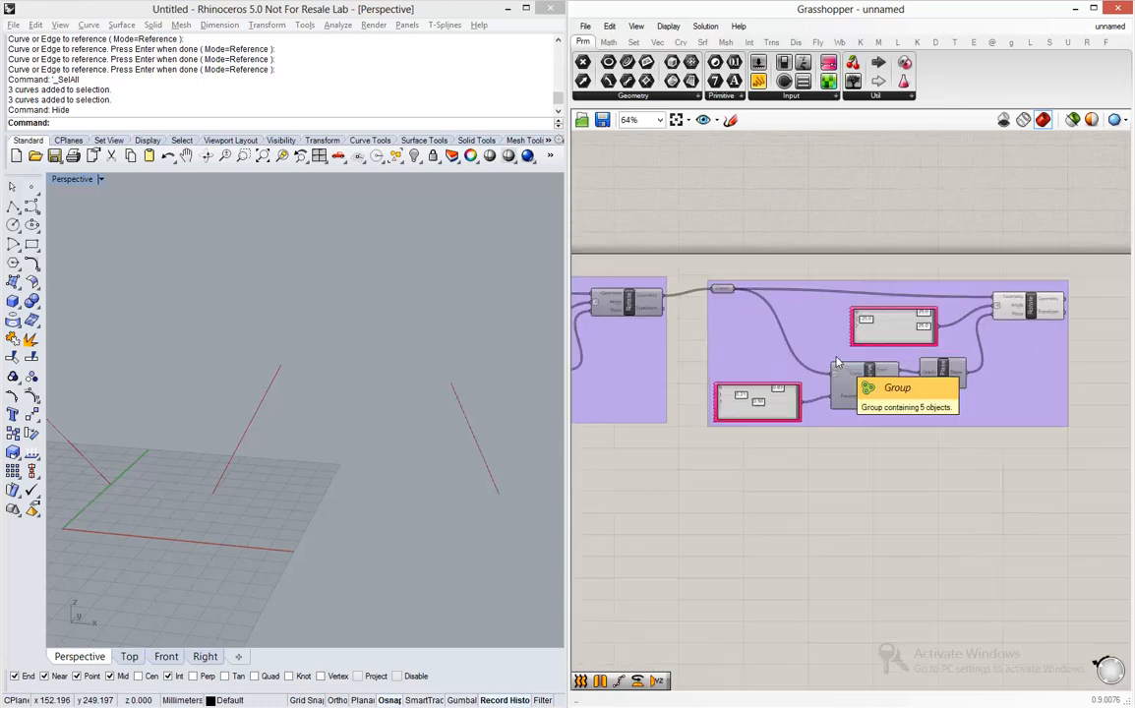
- Add a Loft component beside the second group and feed its Curves input from the final Rotate's Geometry output
scroll(903, 374, "up", 2)
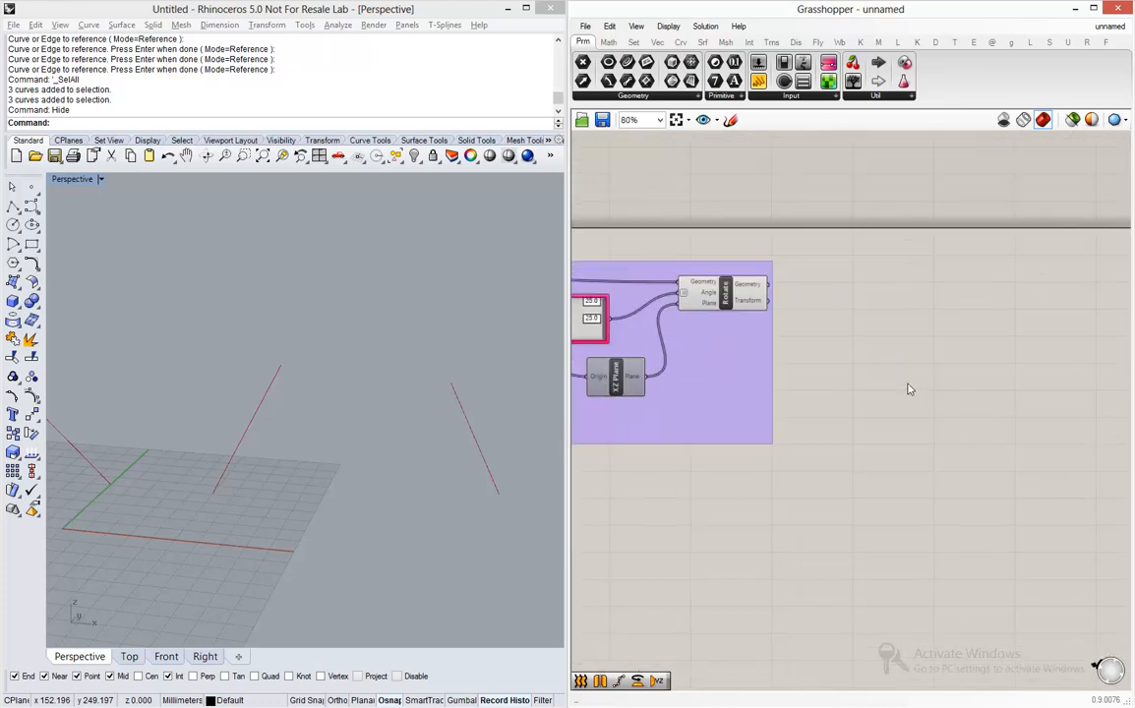
double_click(920, 327)
type("loft")
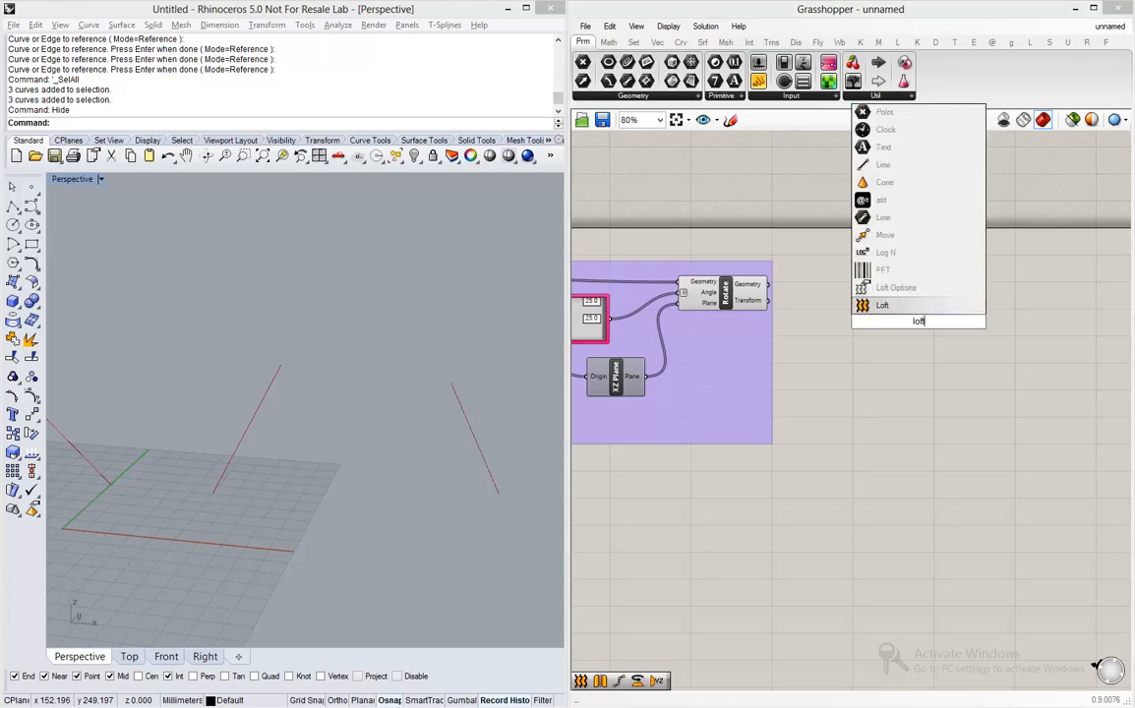
key("Return")
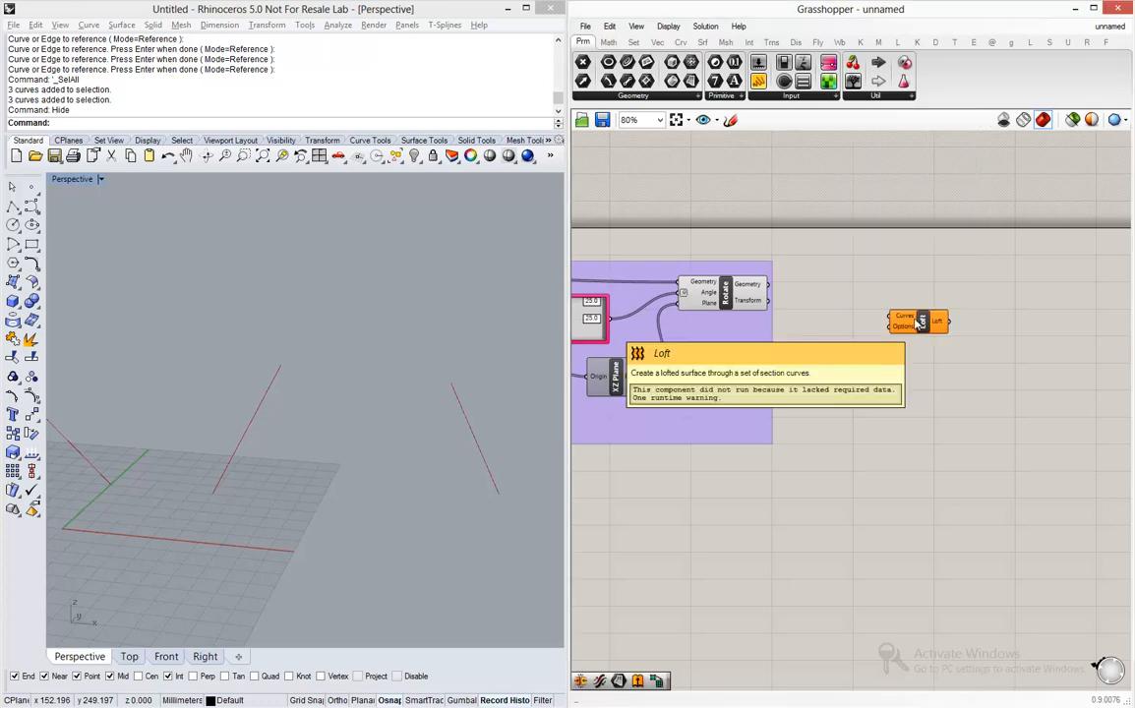
left_click_drag(776, 294, 853, 296)
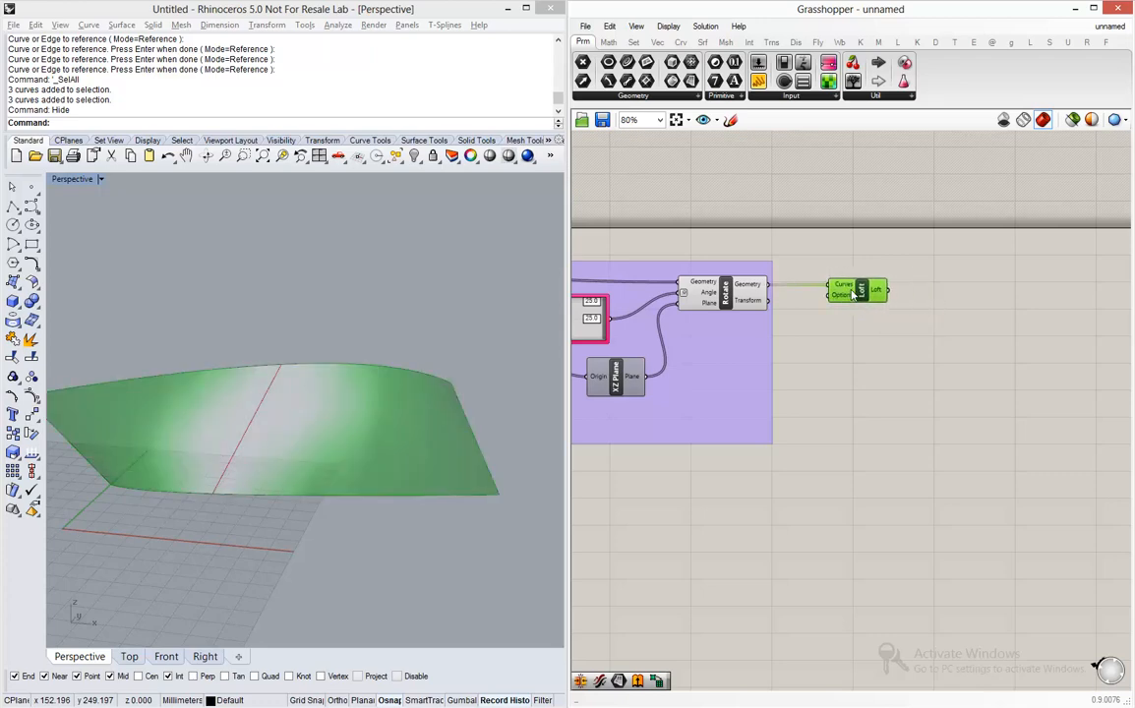
- Switch to Rhino and start a Turntable rotation of the Perspective view to inspect the lofted surface
right_click_drag(481, 370, 376, 354)
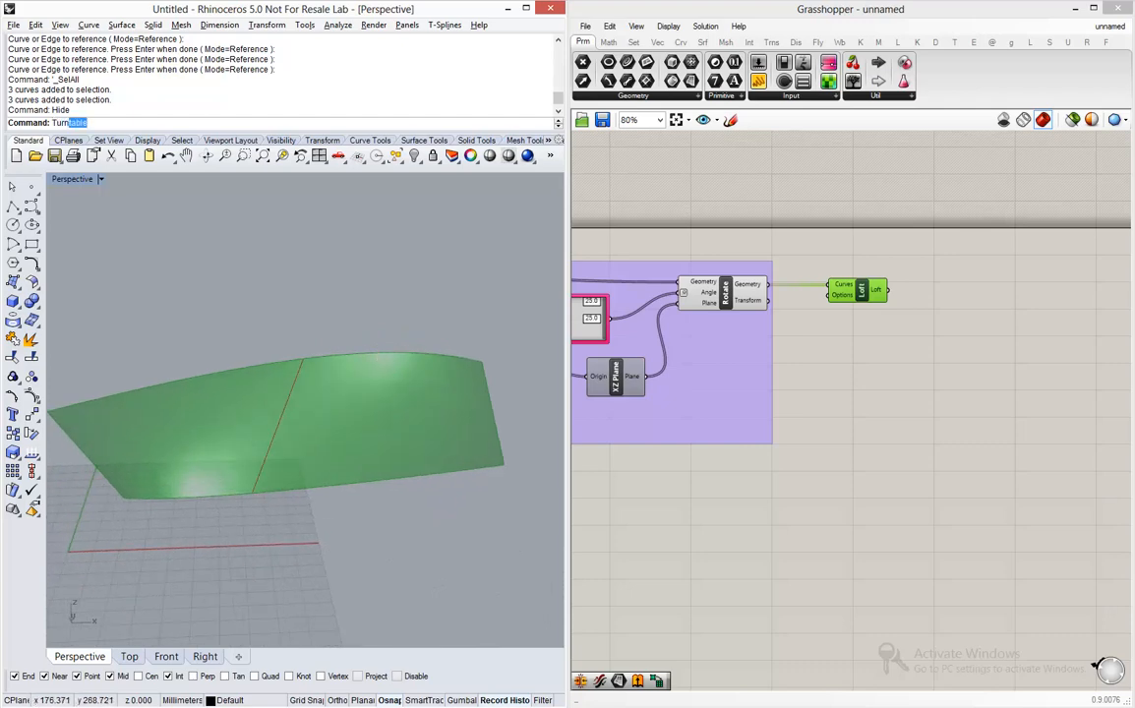
key("Return")
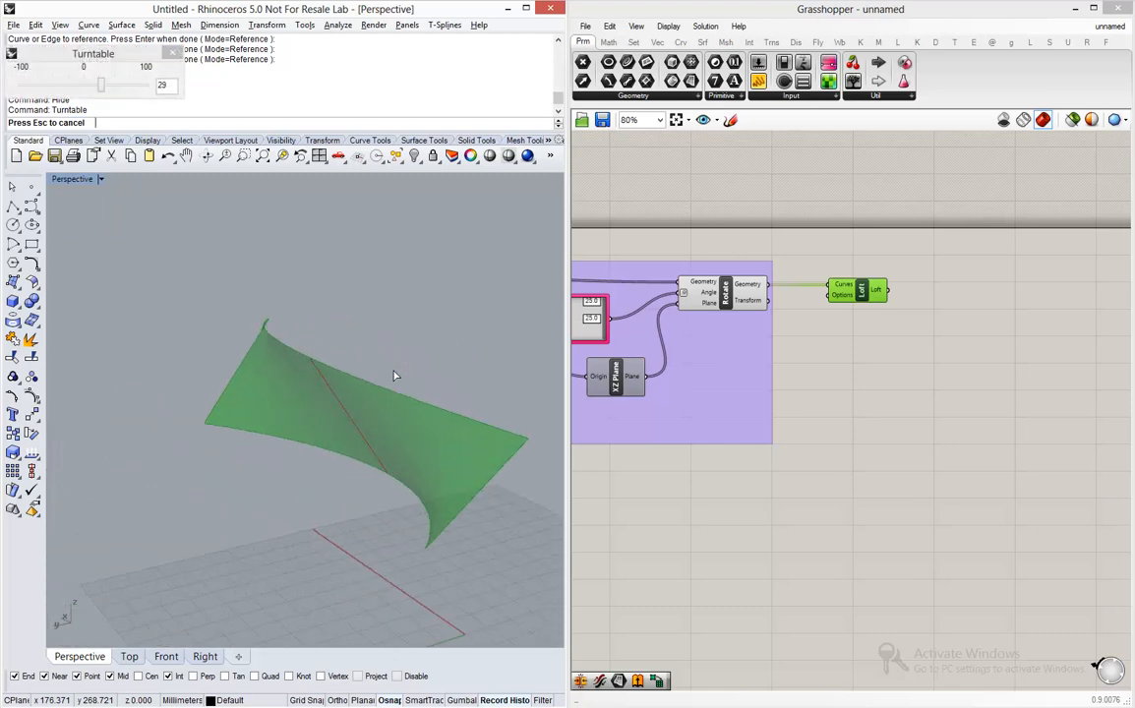
left_click(909, 374)
- In Grasshopper, set the second group's rotation-angle genes to 25.0, 25.0 and -25.0
scroll(939, 374, "down", 4)
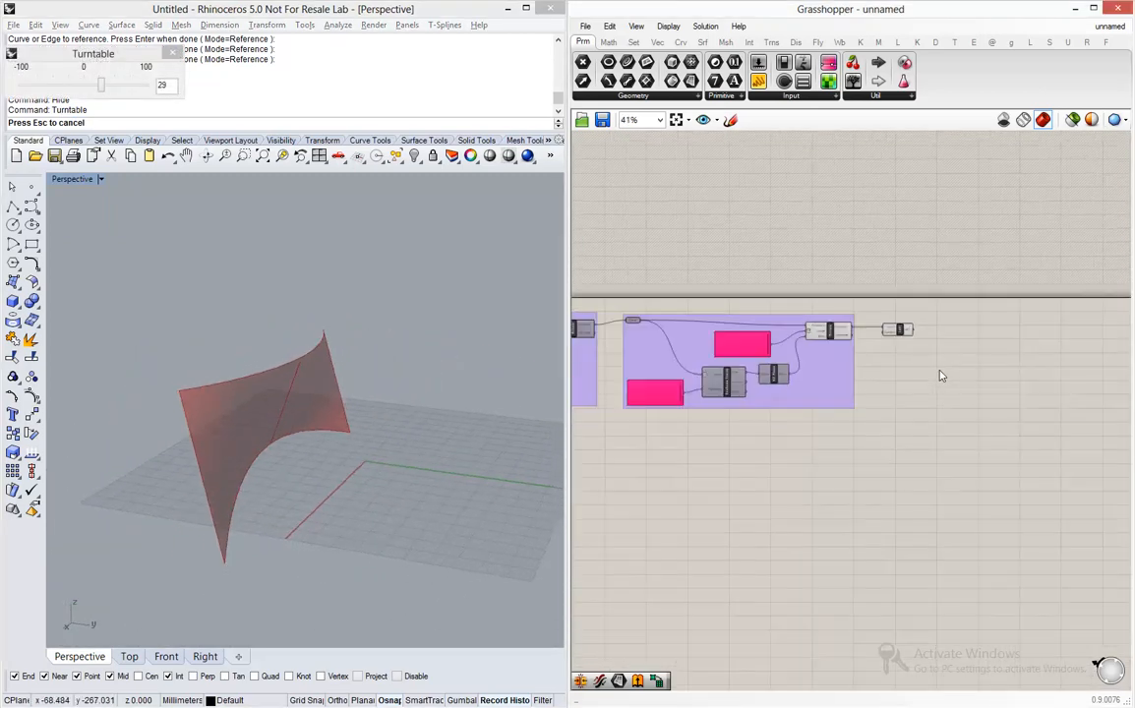
scroll(1015, 341, "up", 5)
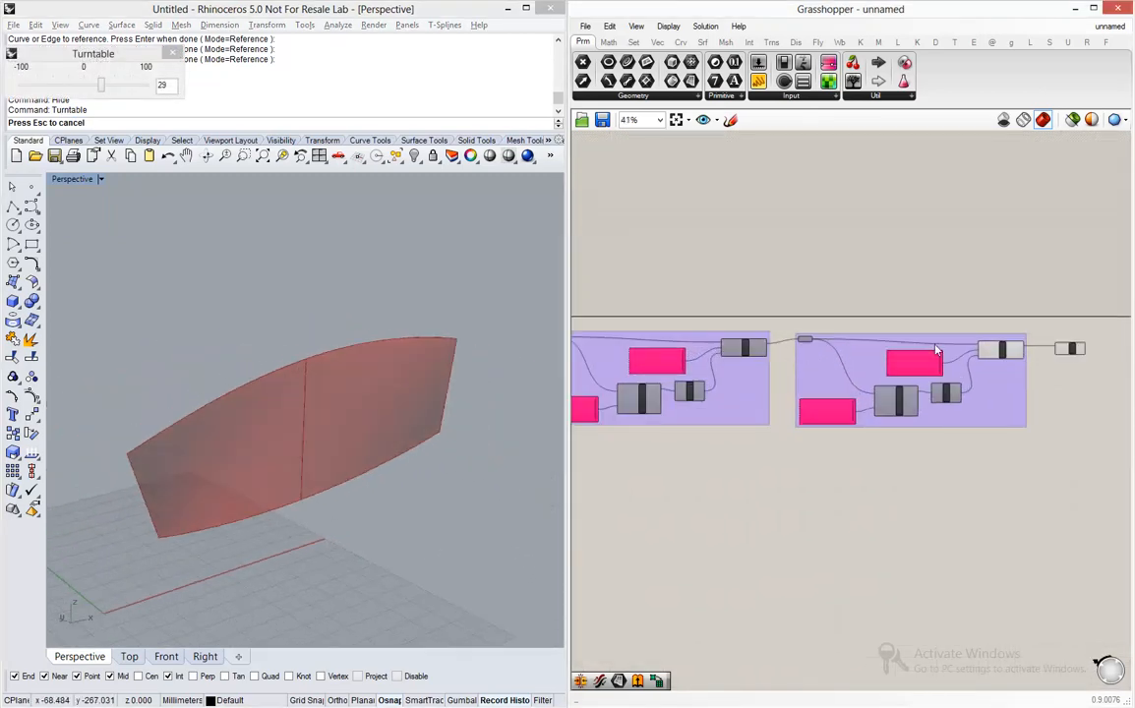
scroll(1015, 341, "up", 1)
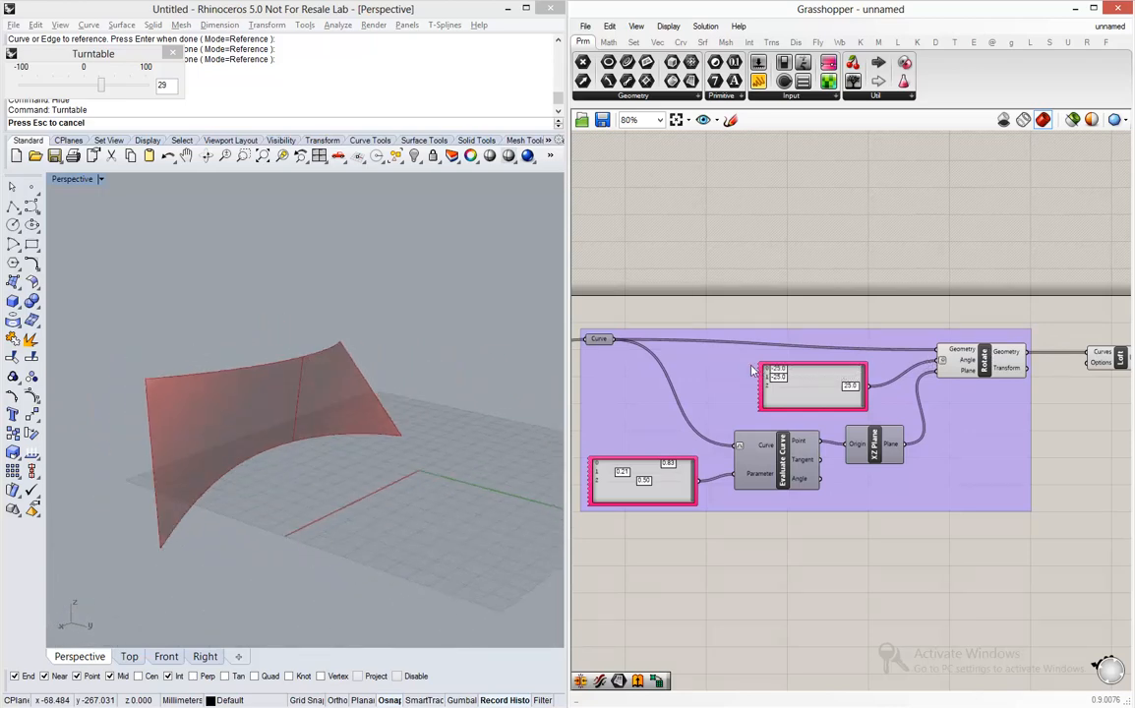
left_click_drag(777, 371, 851, 376)
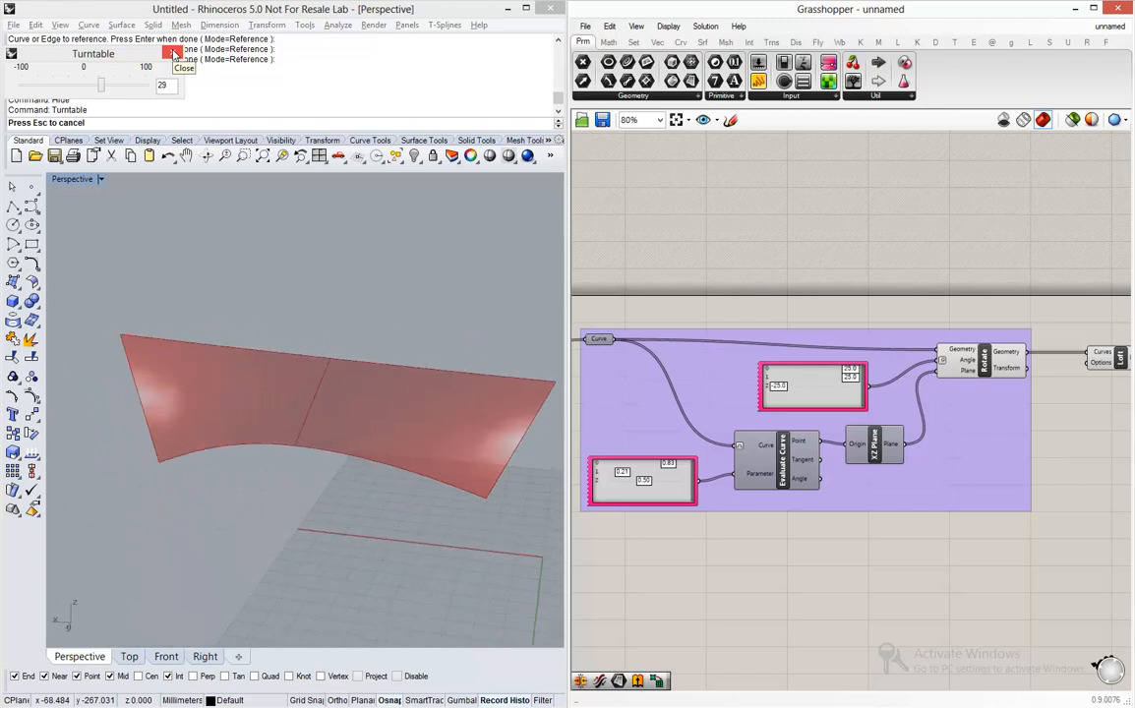
- Switch to Rhino, stop the Turntable rotation and examine the lofted surface from other angles
left_click(174, 53)
mouse_move(255, 425)
right_mouse_down()
mouse_move(378, 377)
mouse_move(287, 408)
mouse_move(260, 431)
mouse_move(271, 429)
right_mouse_up()
right_click_drag(387, 418, 232, 364)
- Switch to Grasshopper and enclose both existing groups and the Loft component in one overall group
scroll(791, 346, "down", 2)
scroll(791, 346, "down", 5)
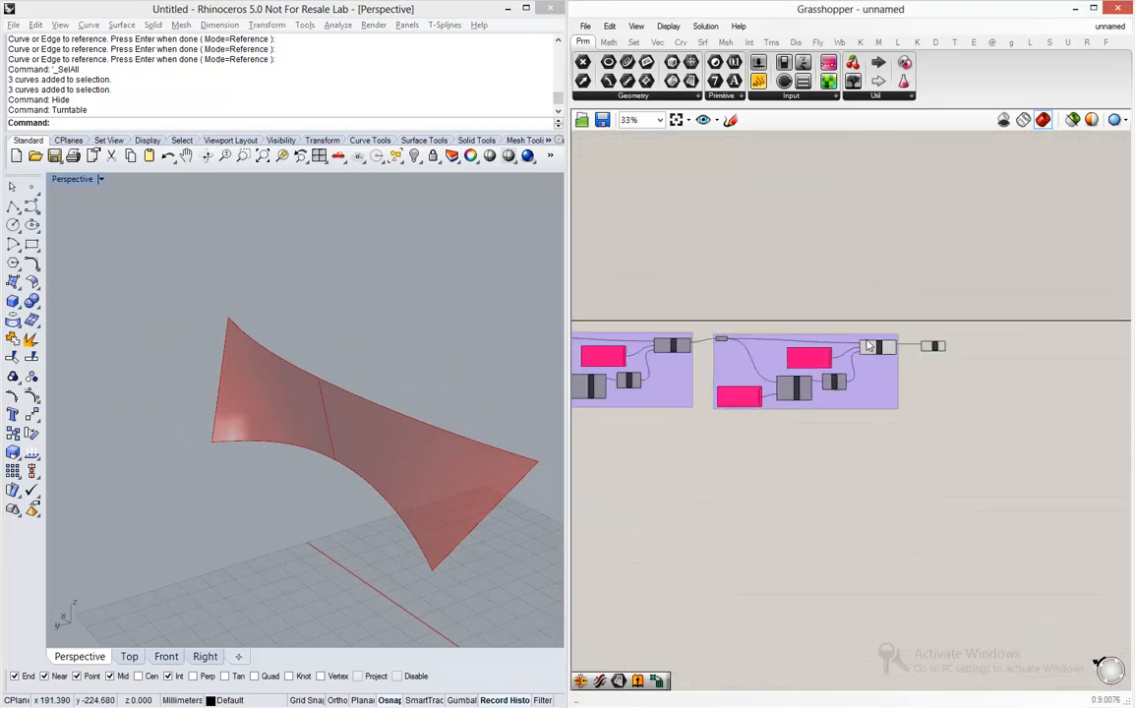
left_click_drag(959, 283, 658, 393)
scroll(659, 394, "up", 1)
middle_click(658, 394)
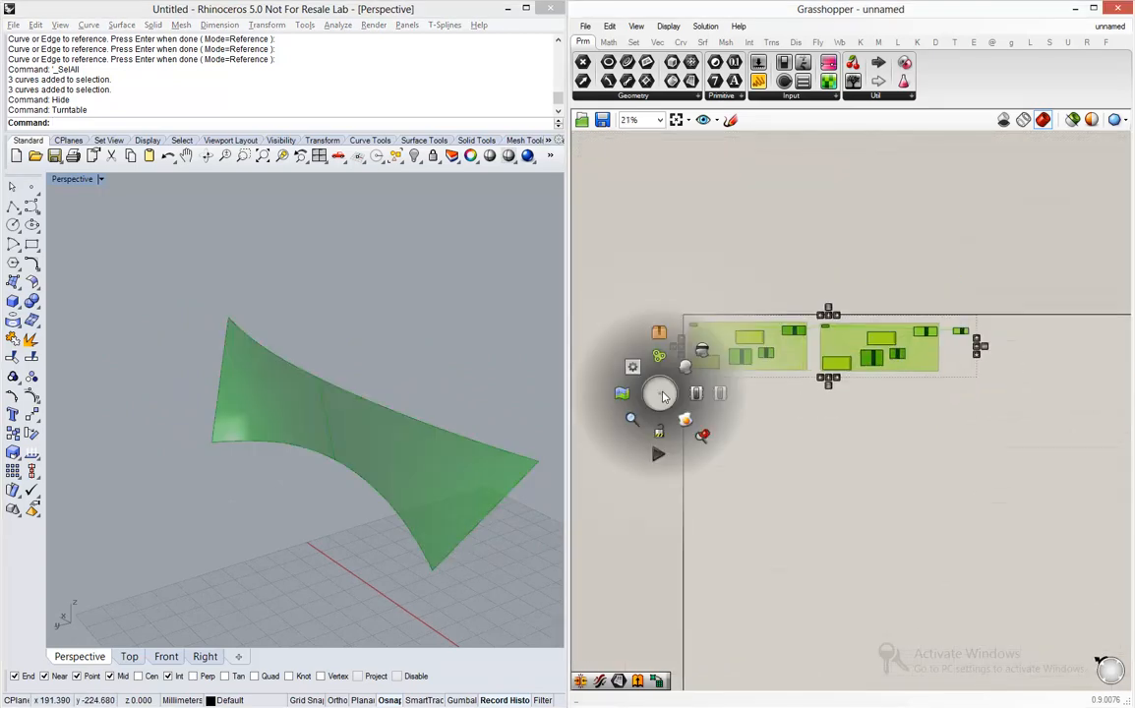
left_click(662, 355)
left_click(978, 464)
- Inspect the loft above the ground plane in Rhino, and add a Project Along component to the Grasshopper canvas beyond the overall group
scroll(1028, 373, "up", 7)
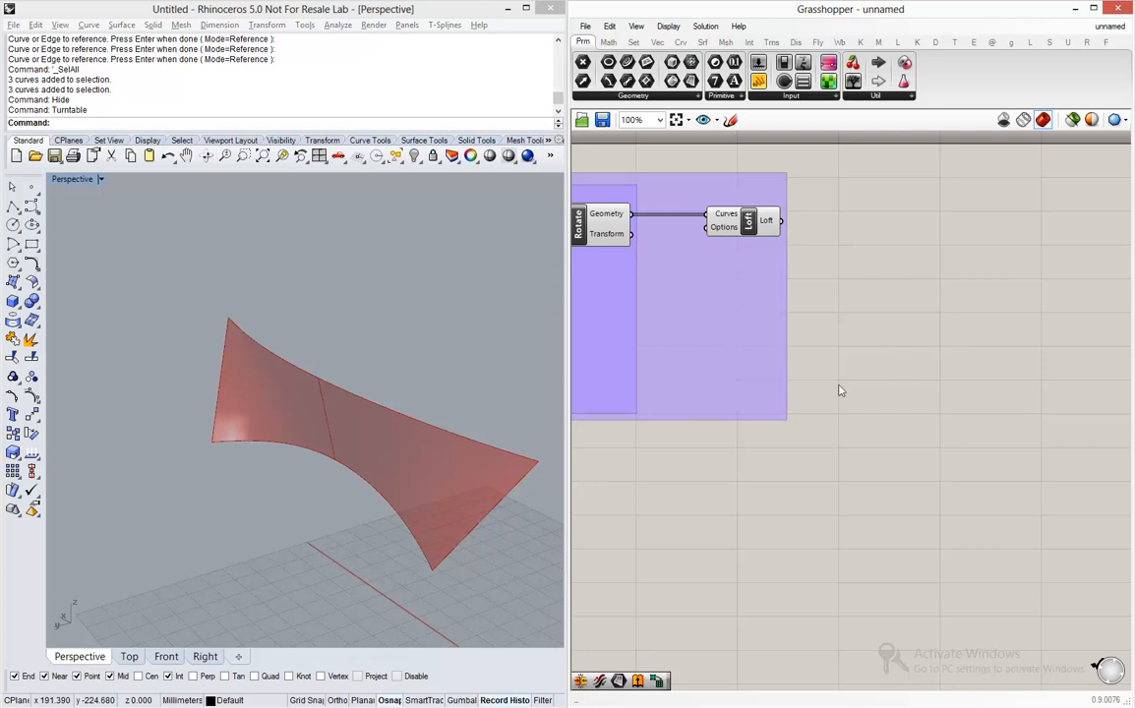
right_click_drag(509, 469, 440, 420)
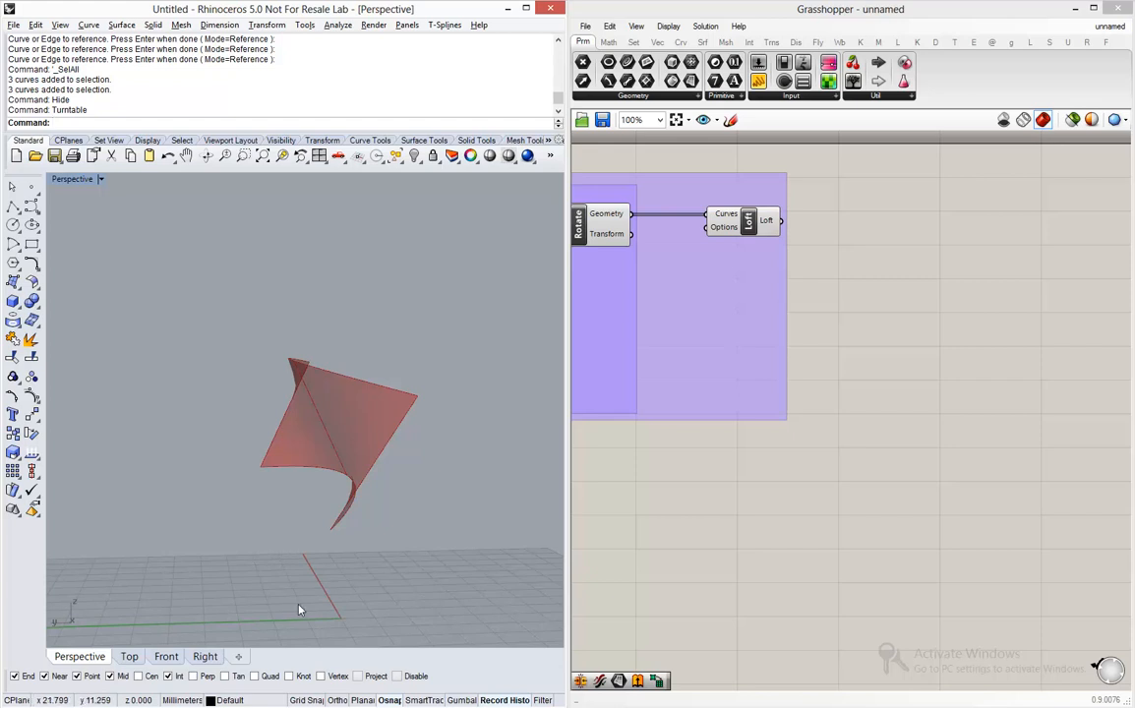
right_click_drag(162, 627, 256, 459)
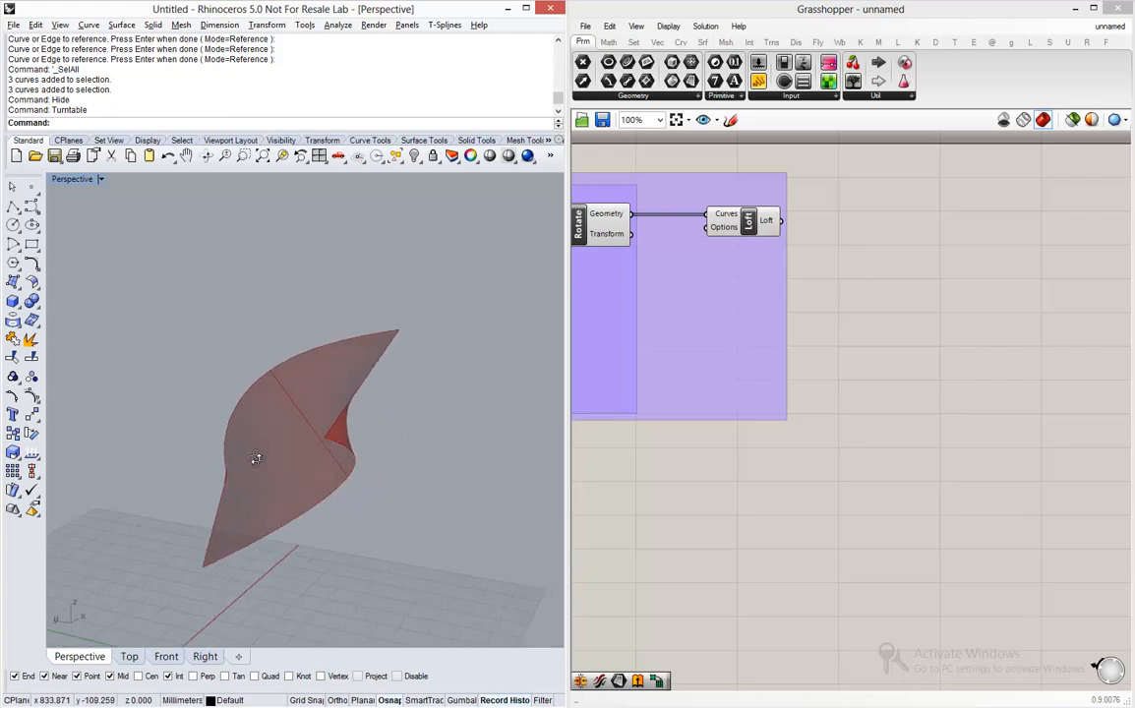
double_click(979, 277)
type("project")
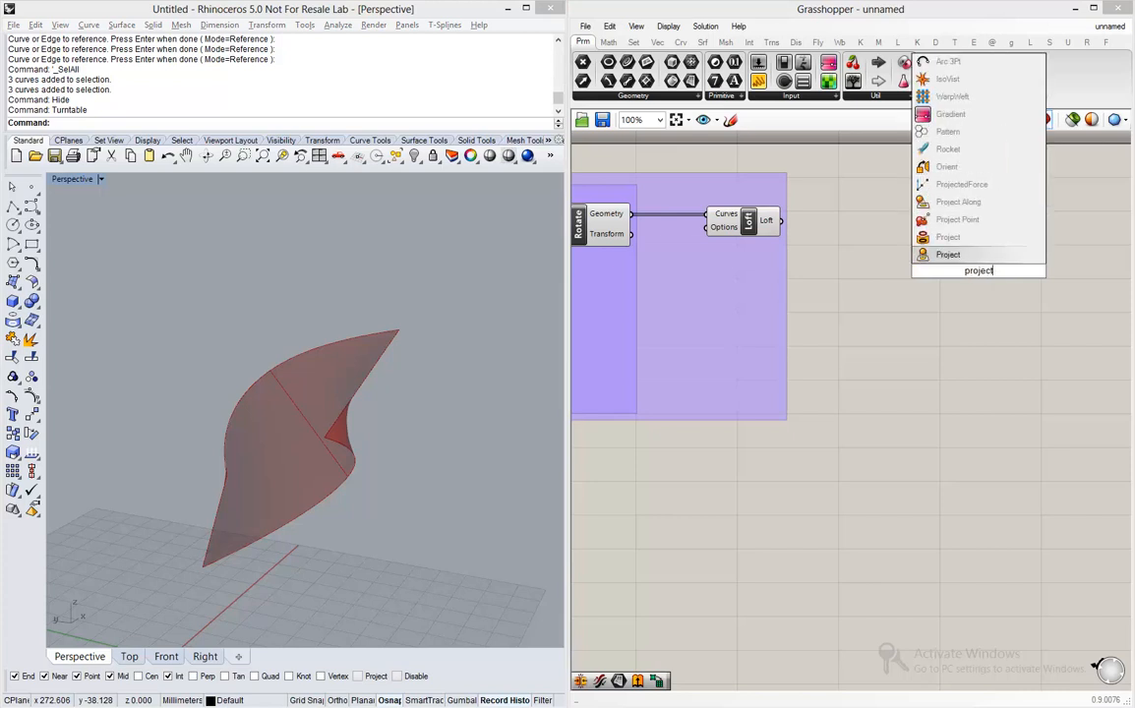
key("Up")
key("Up")
key("Up")
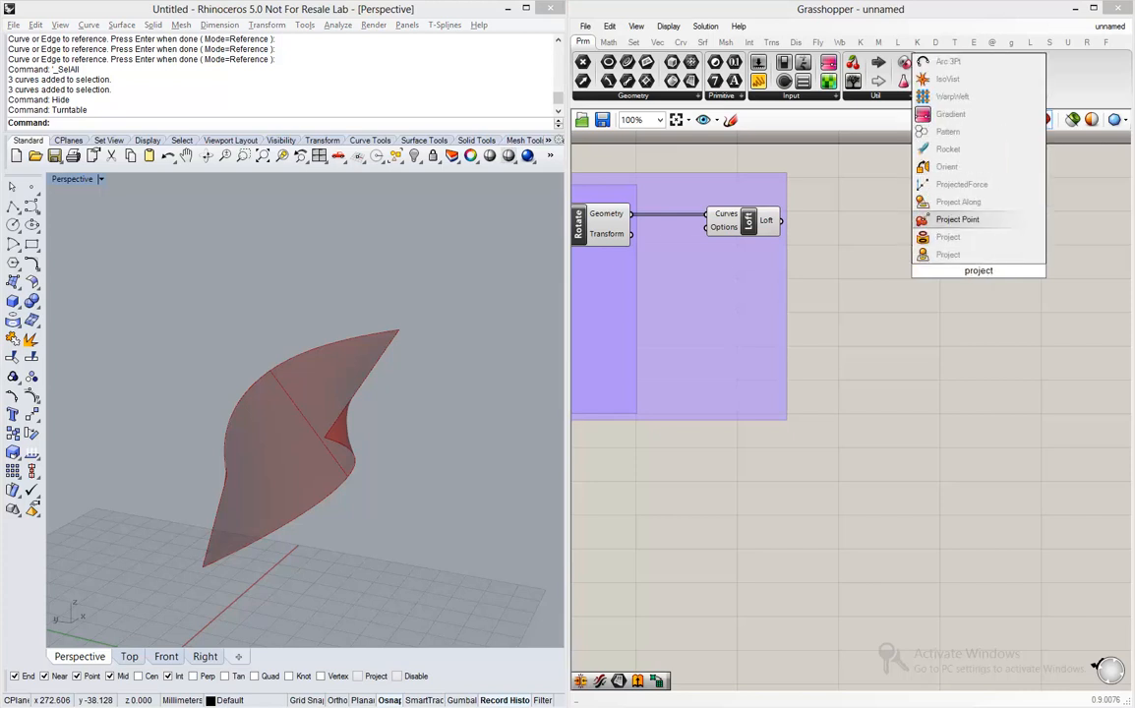
left_click(958, 202)
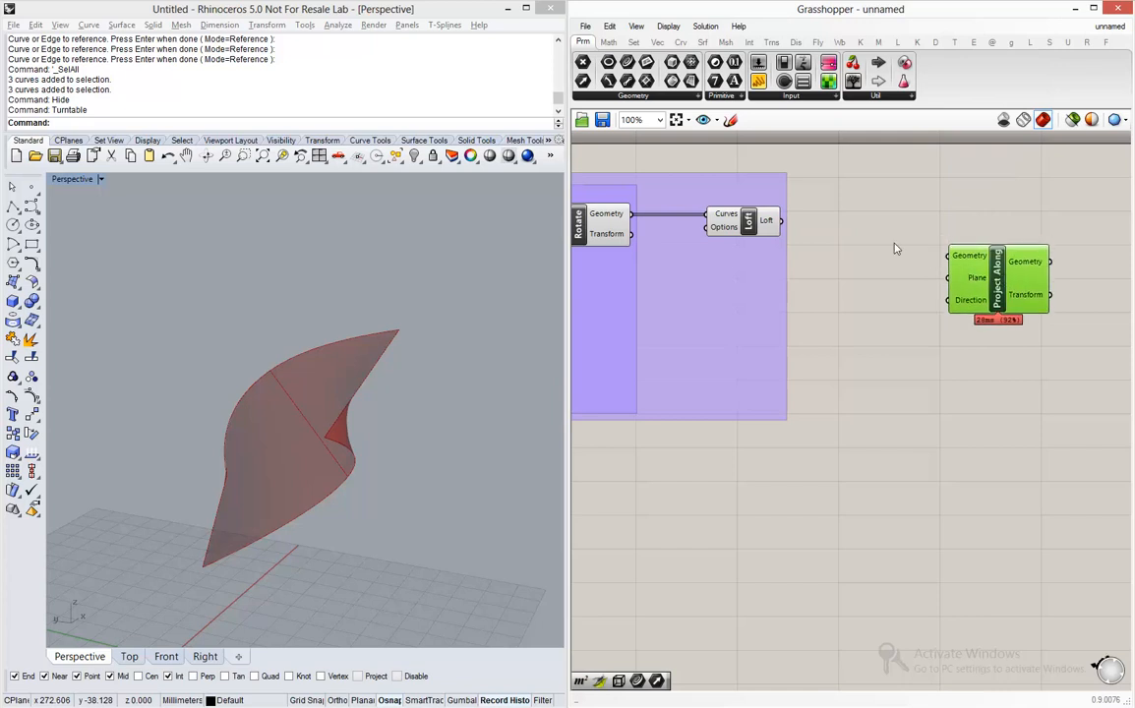
- Connect the Loft output to the Project Along component's Geometry input and review its Plane and Direction inputs
left_click_drag(865, 228, 949, 258)
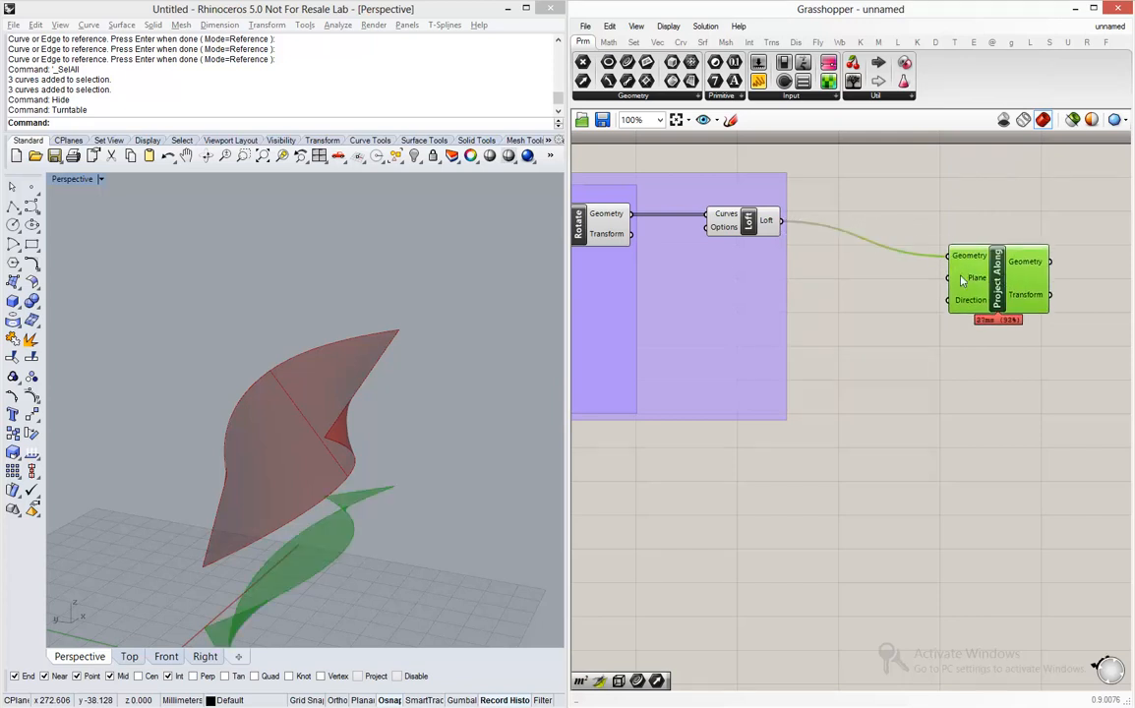
mouse_move(965, 281)
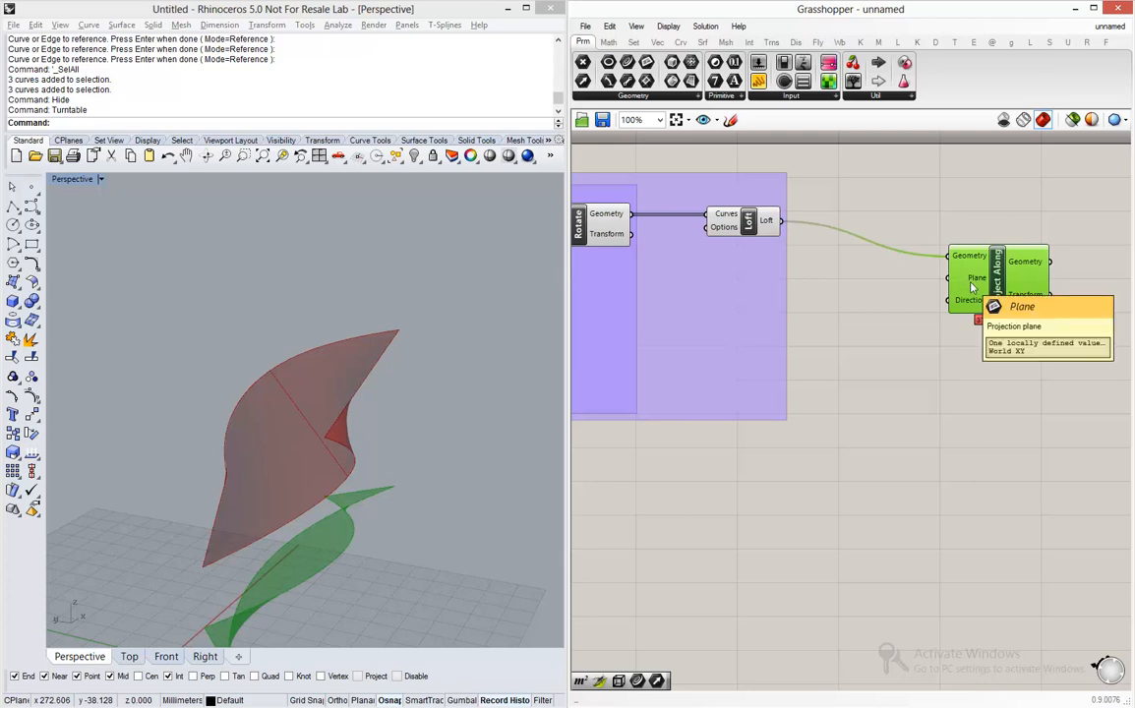
mouse_move(977, 306)
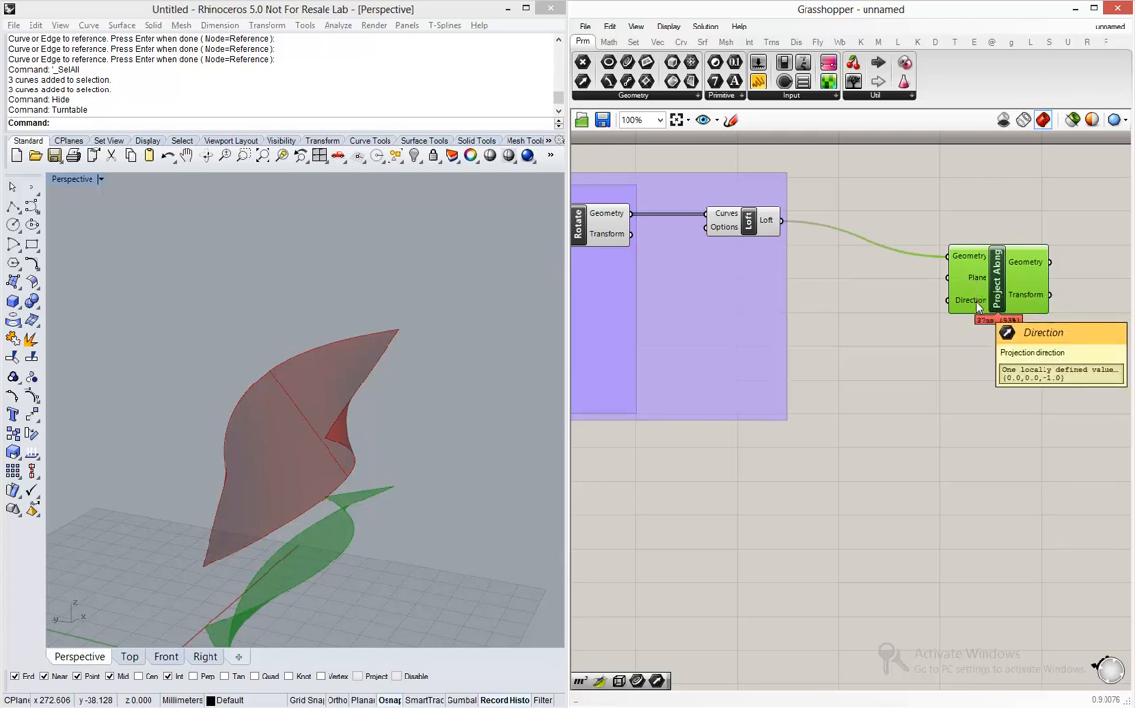
- In Rhino, show the maximized Right view of the loft, and move the Project Along component closer to the Loft's level in Grasshopper
double_click(78, 180)
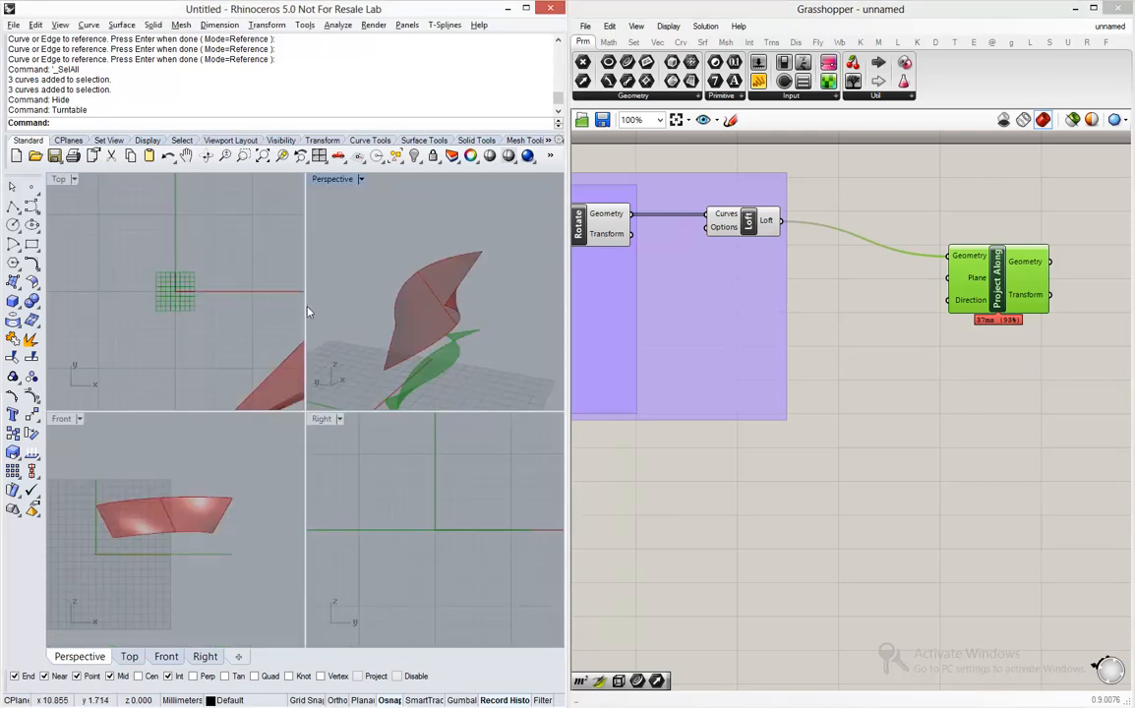
double_click(325, 421)
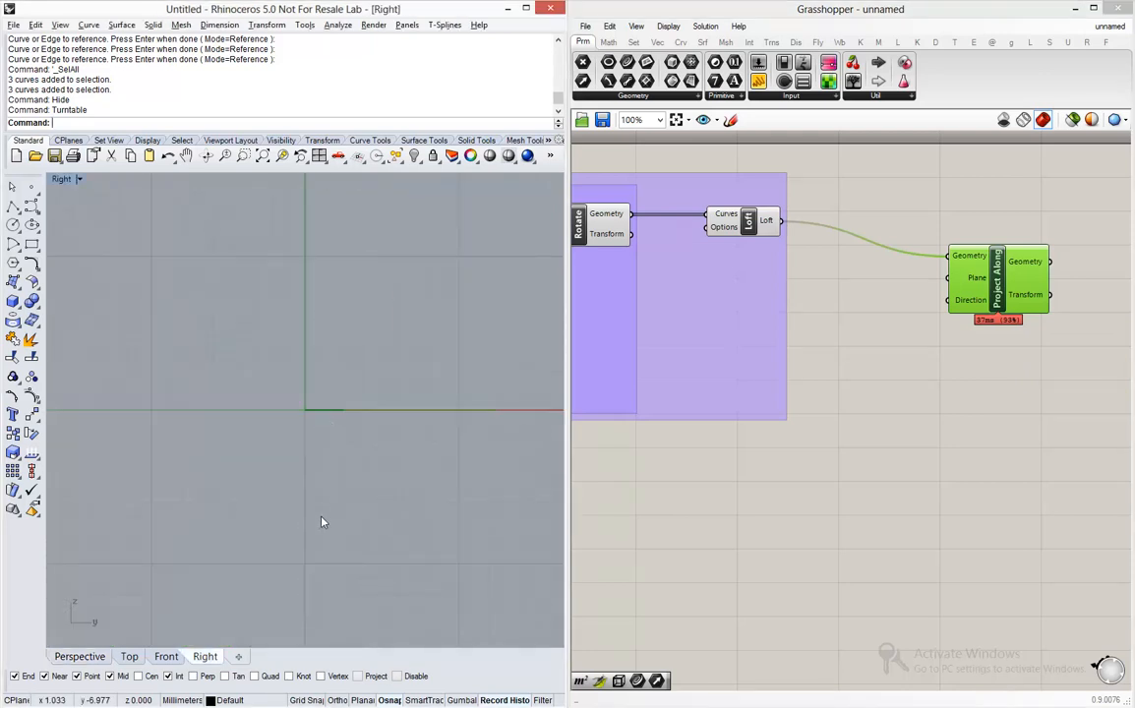
scroll(322, 522, "down", 6)
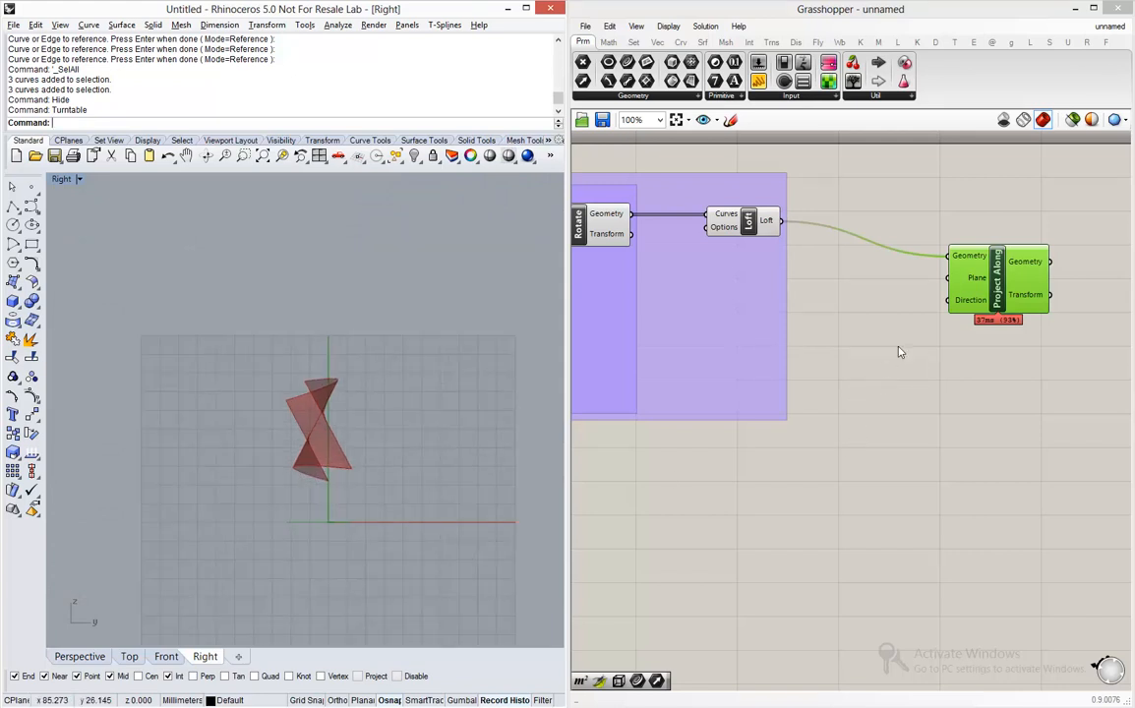
left_click_drag(998, 281, 1011, 255)
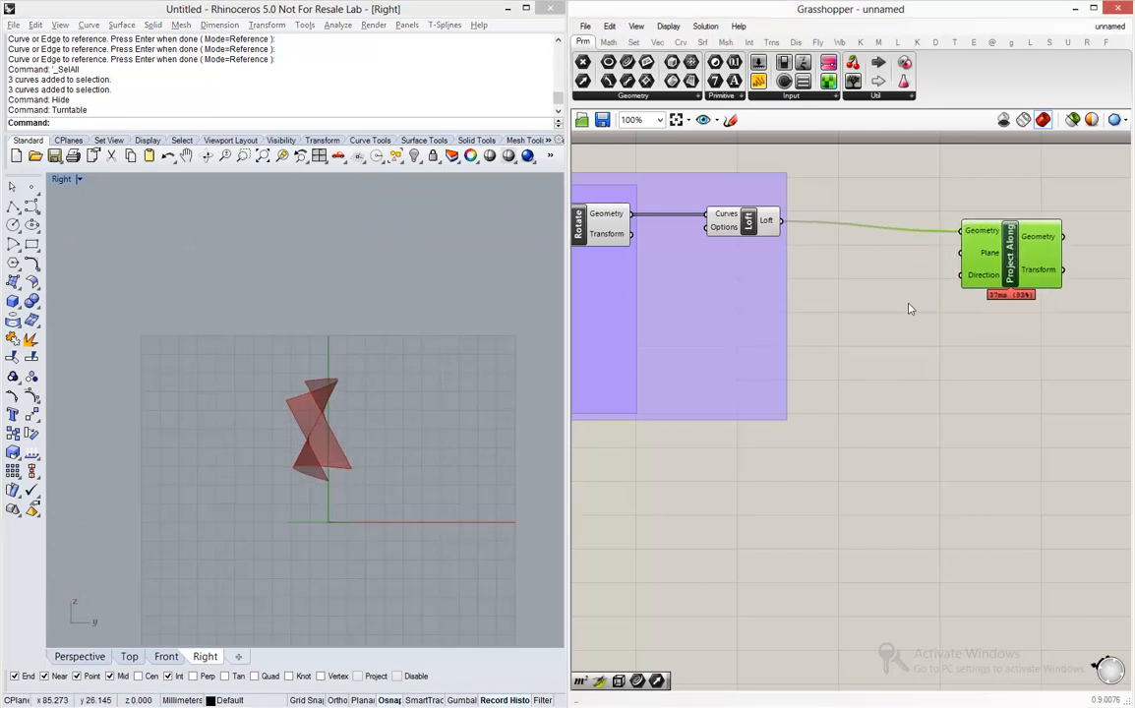
double_click(61, 179)
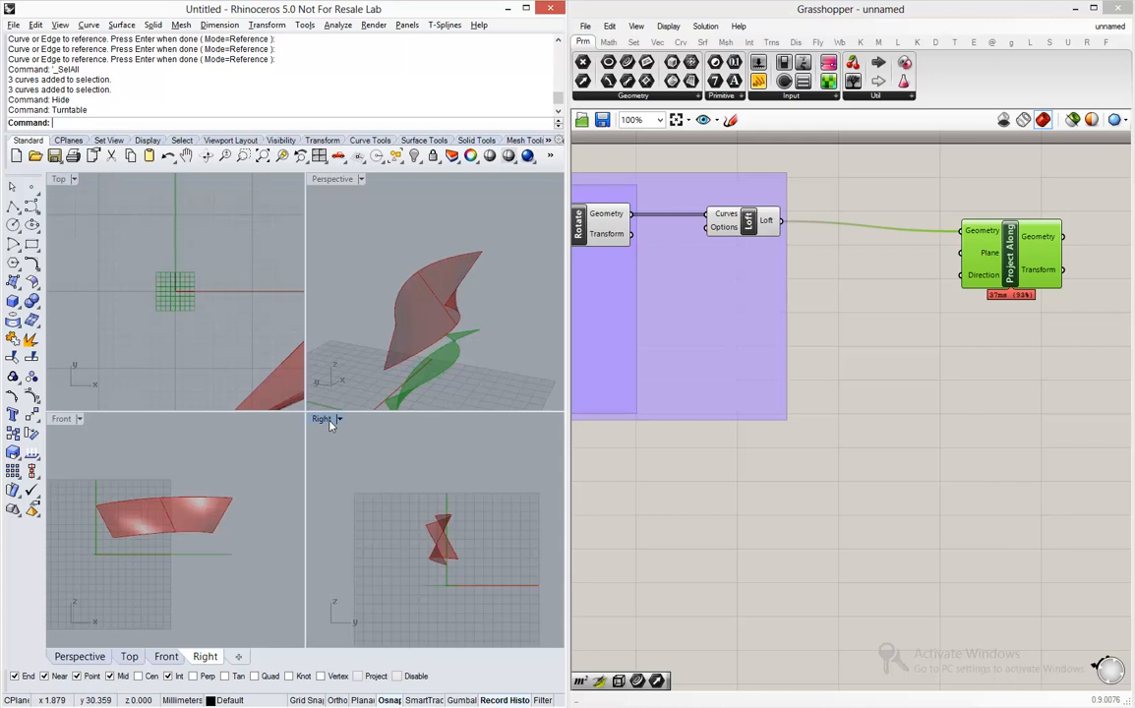
double_click(328, 421)
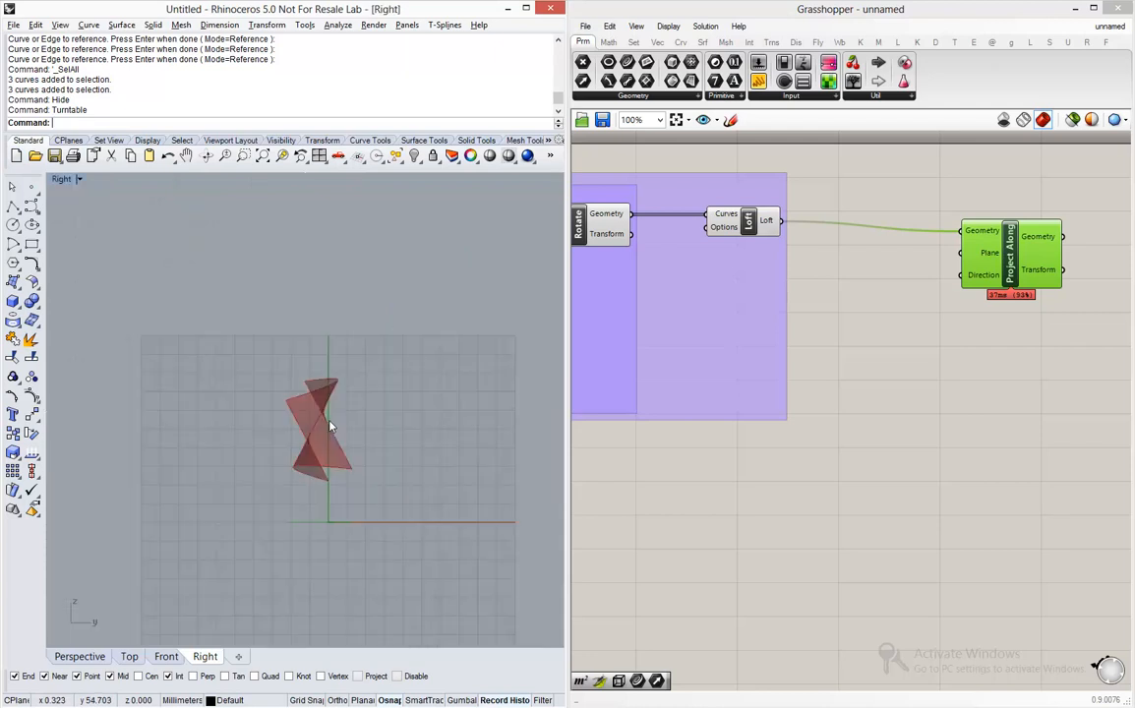
- Add a Vector parameter before Project Along and define it in Rhino's Right view, from the origin diagonally down toward positive Y
double_click(892, 327)
type("vector")
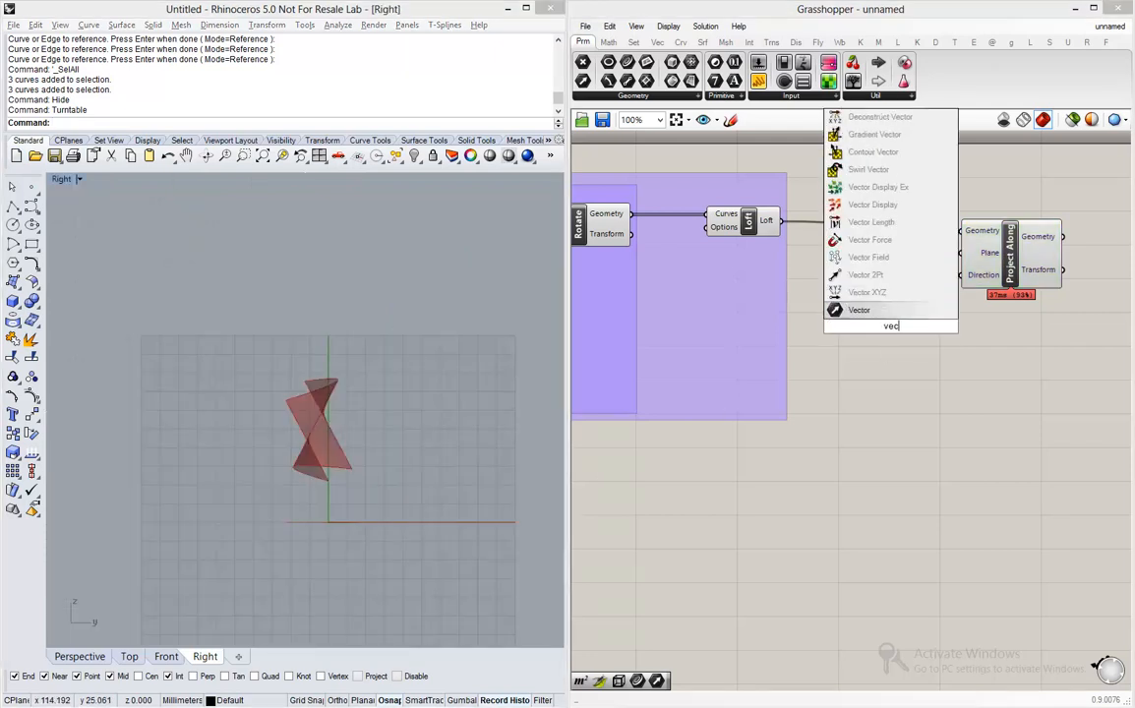
left_click(880, 310)
left_click_drag(889, 329, 867, 330)
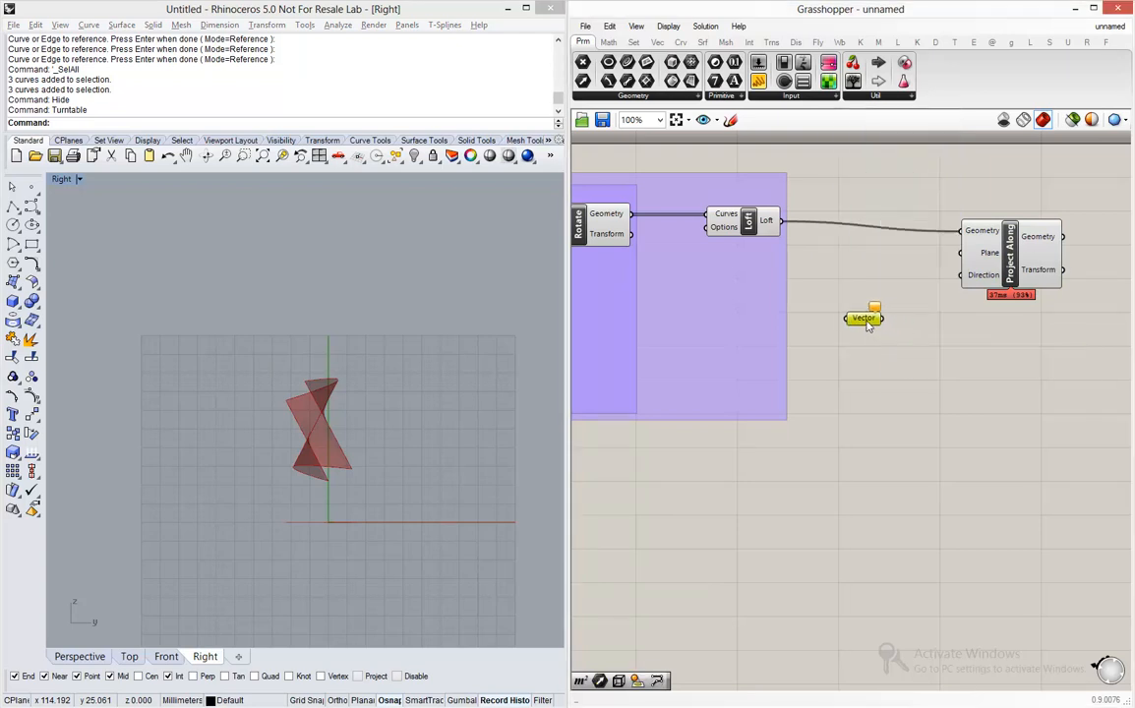
right_click(867, 325)
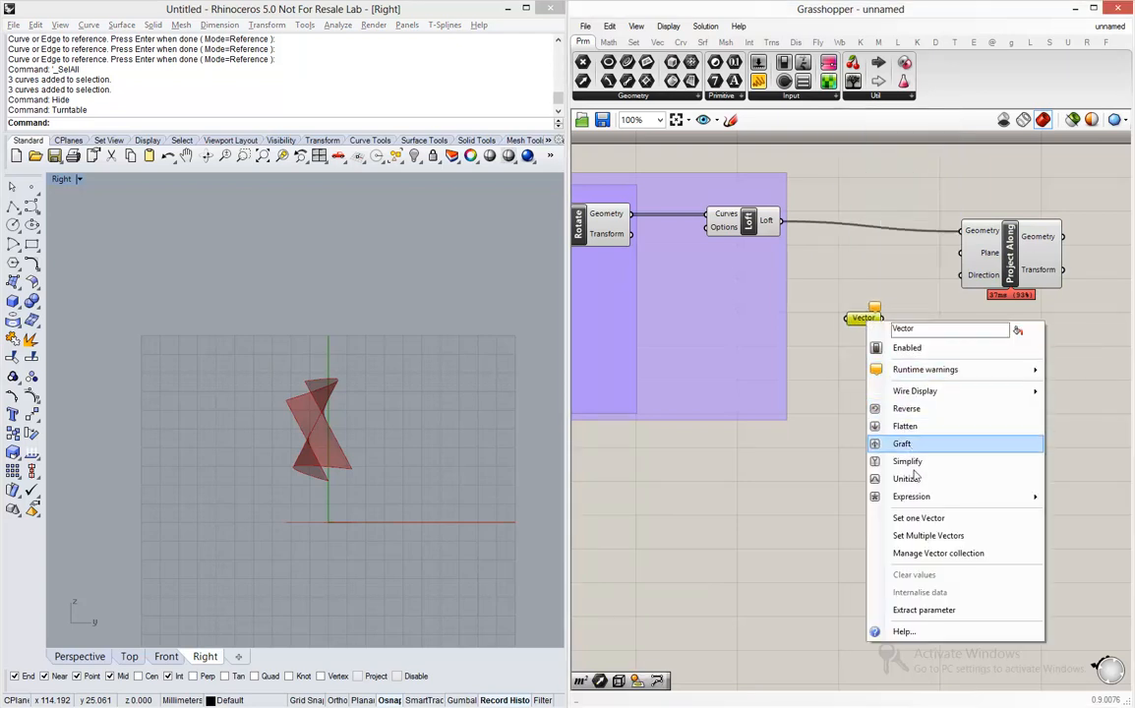
left_click(915, 518)
left_click(327, 522)
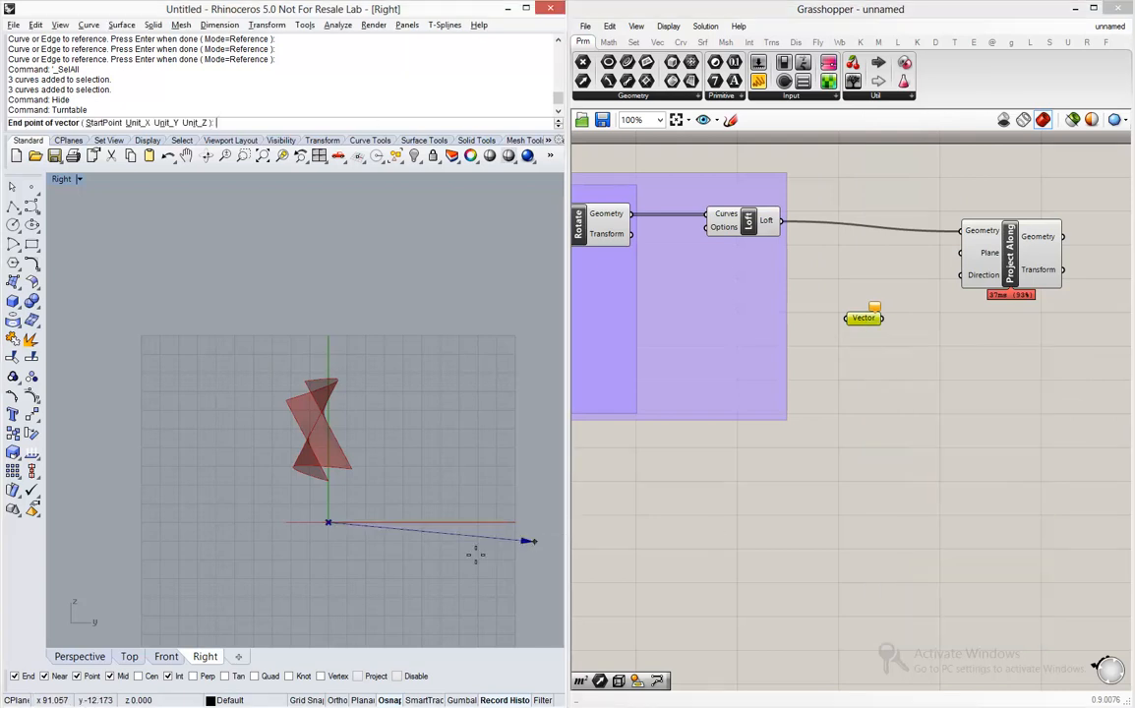
left_click(398, 612)
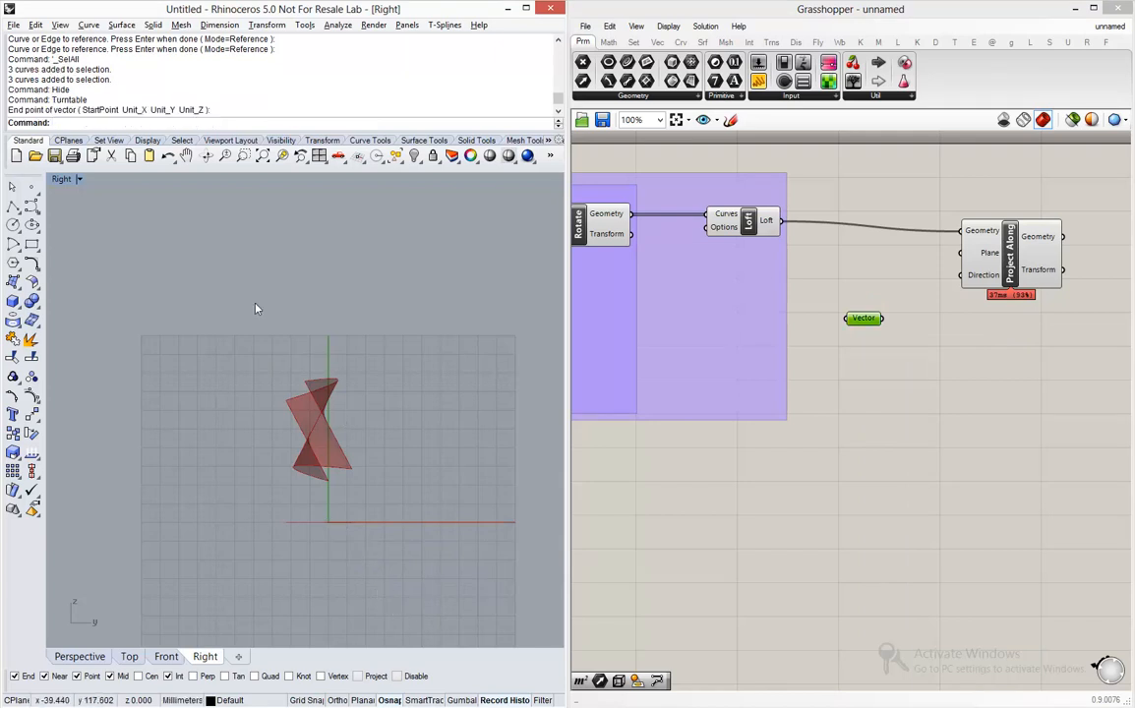
- Connect the Vector to Project Along's Direction input and examine the projected surface in Rhino's Perspective view
double_click(65, 180)
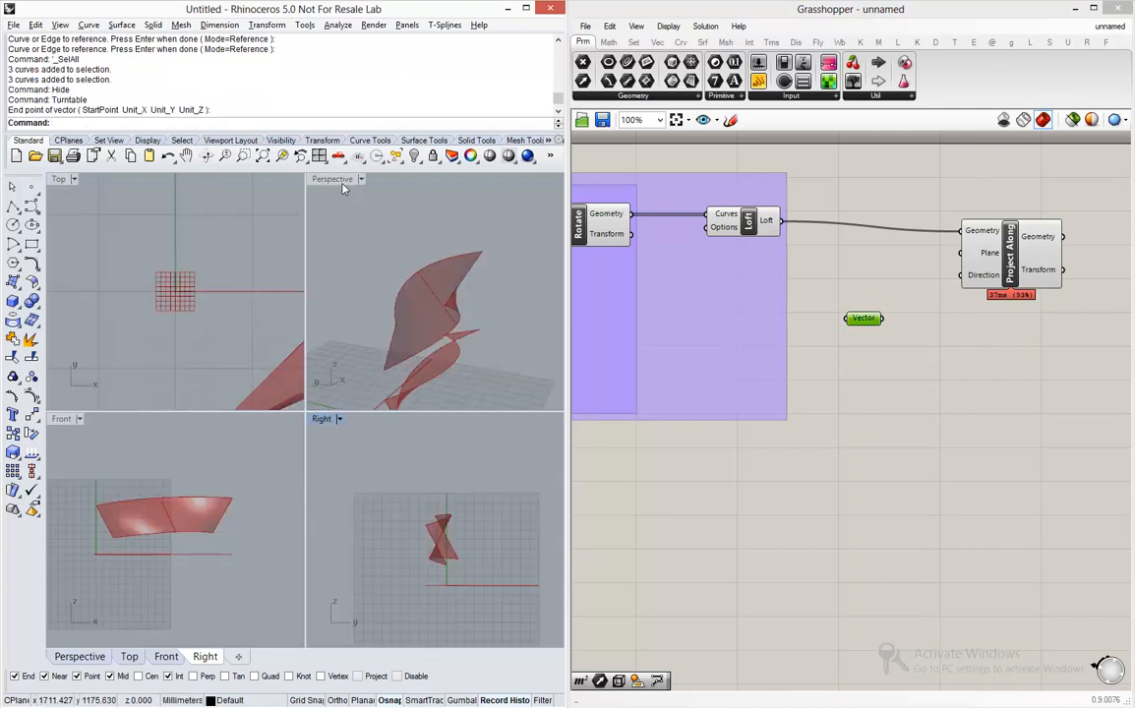
double_click(312, 177)
right_click_drag(145, 338, 326, 332)
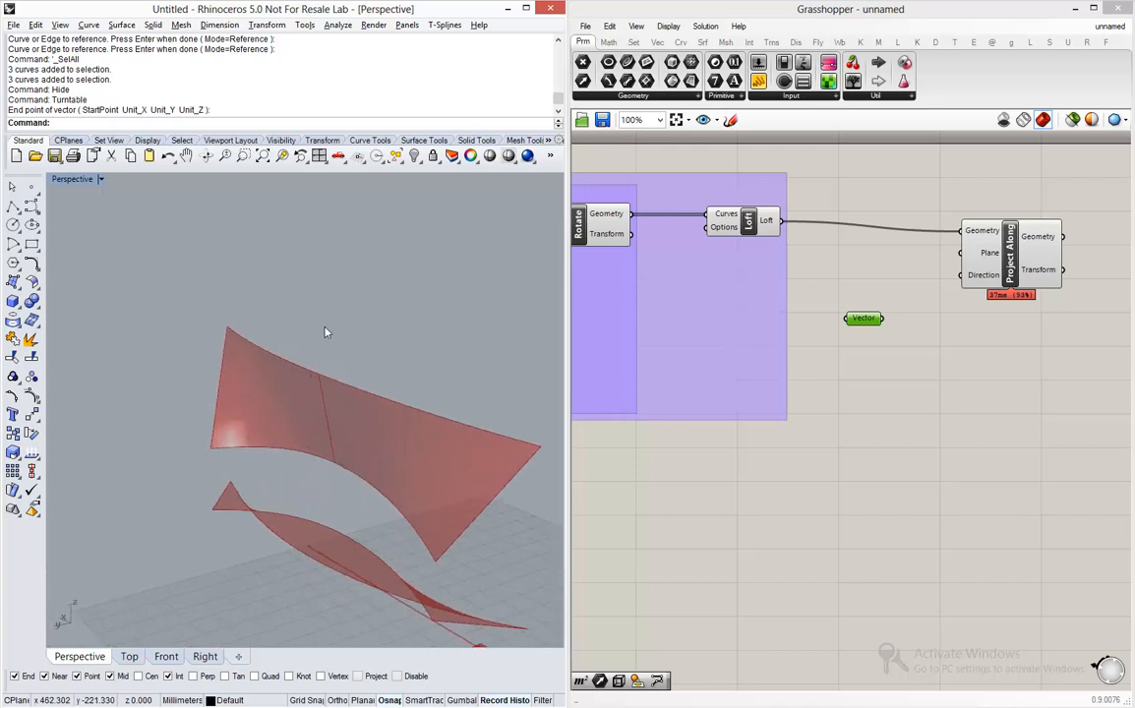
left_click(892, 324)
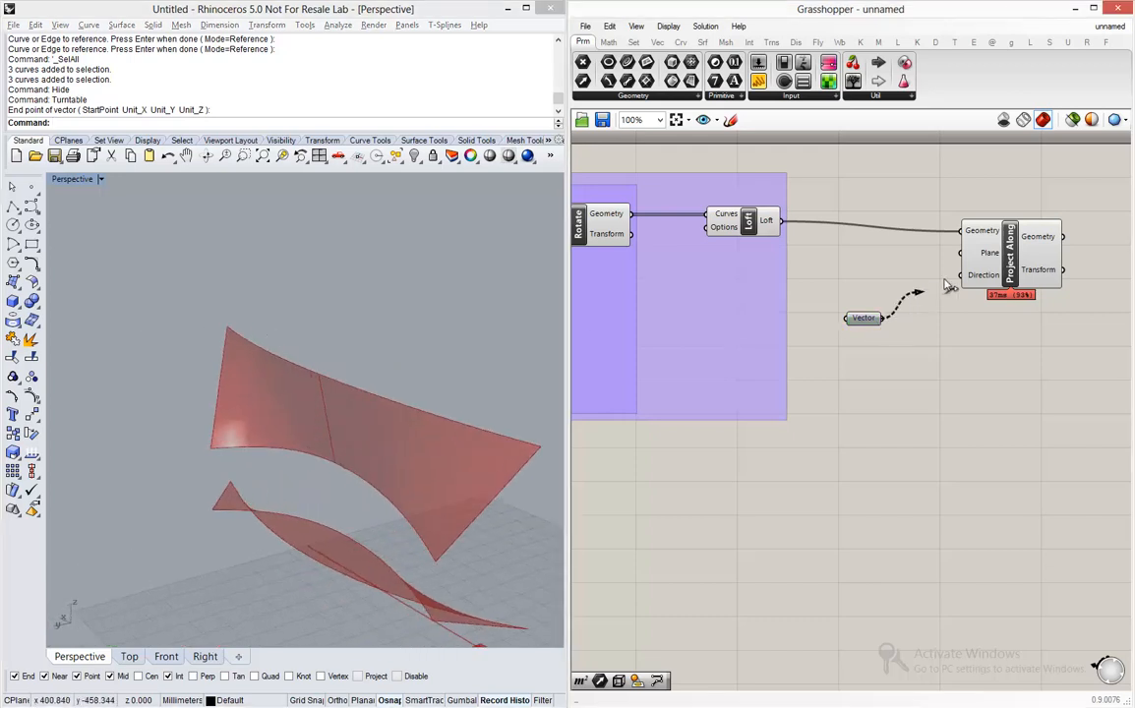
left_click_drag(949, 285, 979, 280)
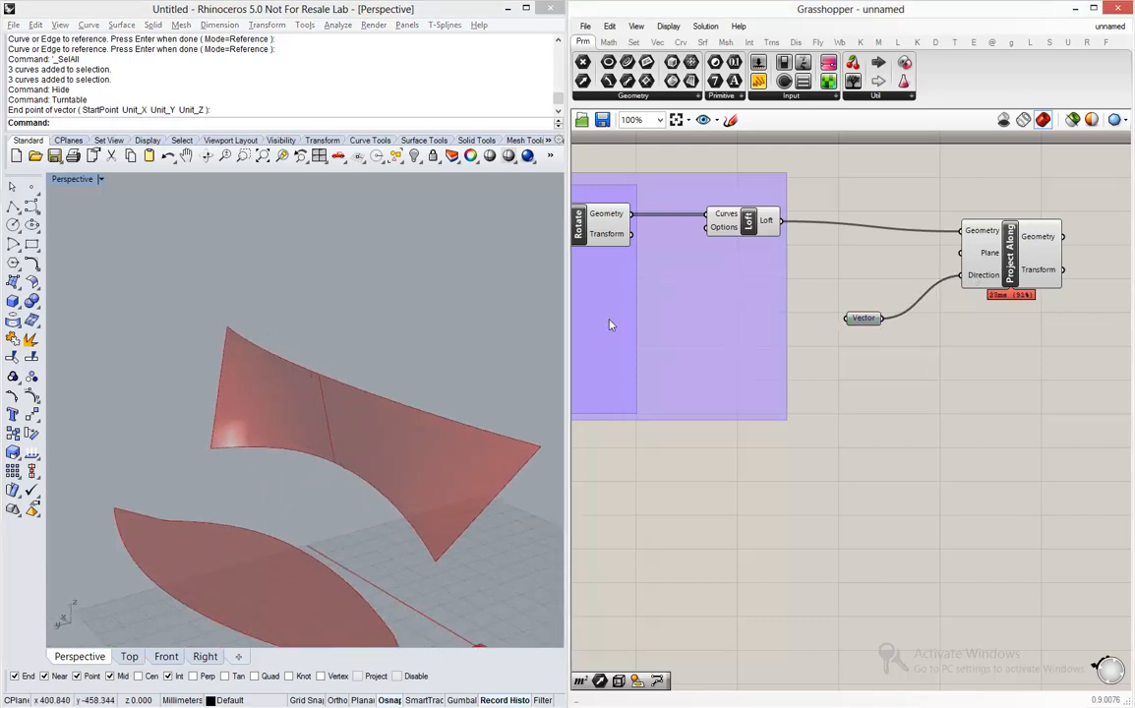
scroll(255, 373, "down", 8)
scroll(270, 388, "up", 6)
right_click_drag(382, 373, 297, 378)
right_click_drag(290, 387, 456, 359)
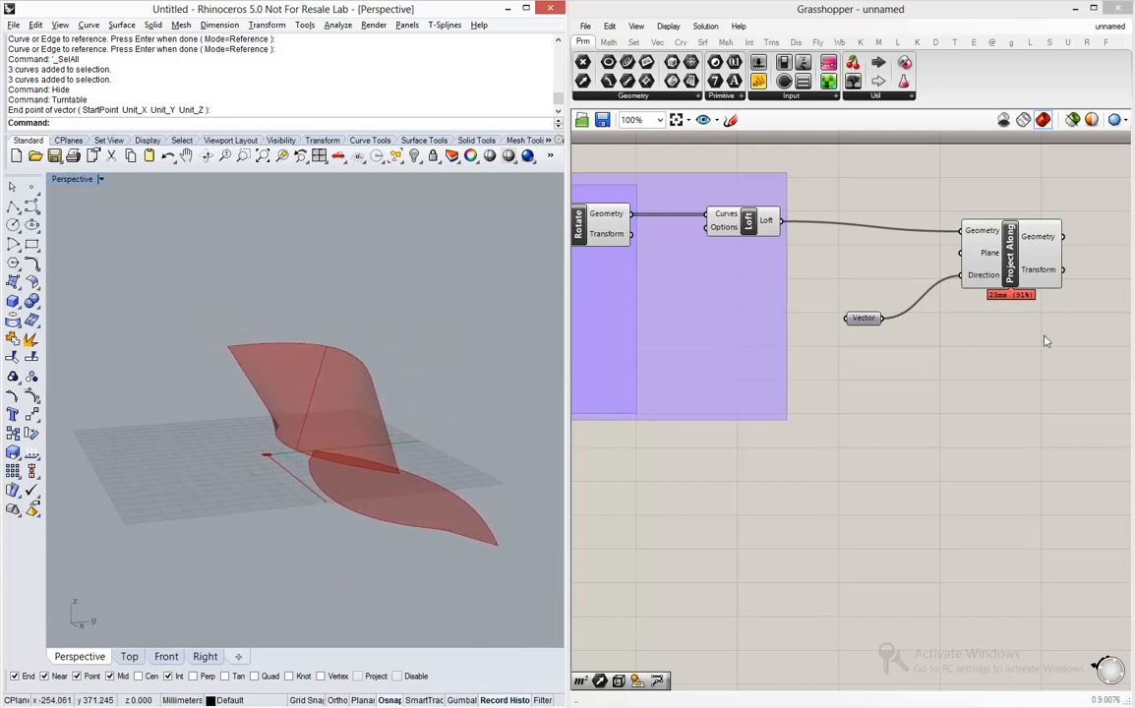
- Add a Brep Wireframe component after Project Along and feed the projected geometry into its Brep input
right_click_drag(1040, 335, 822, 370)
double_click(949, 319)
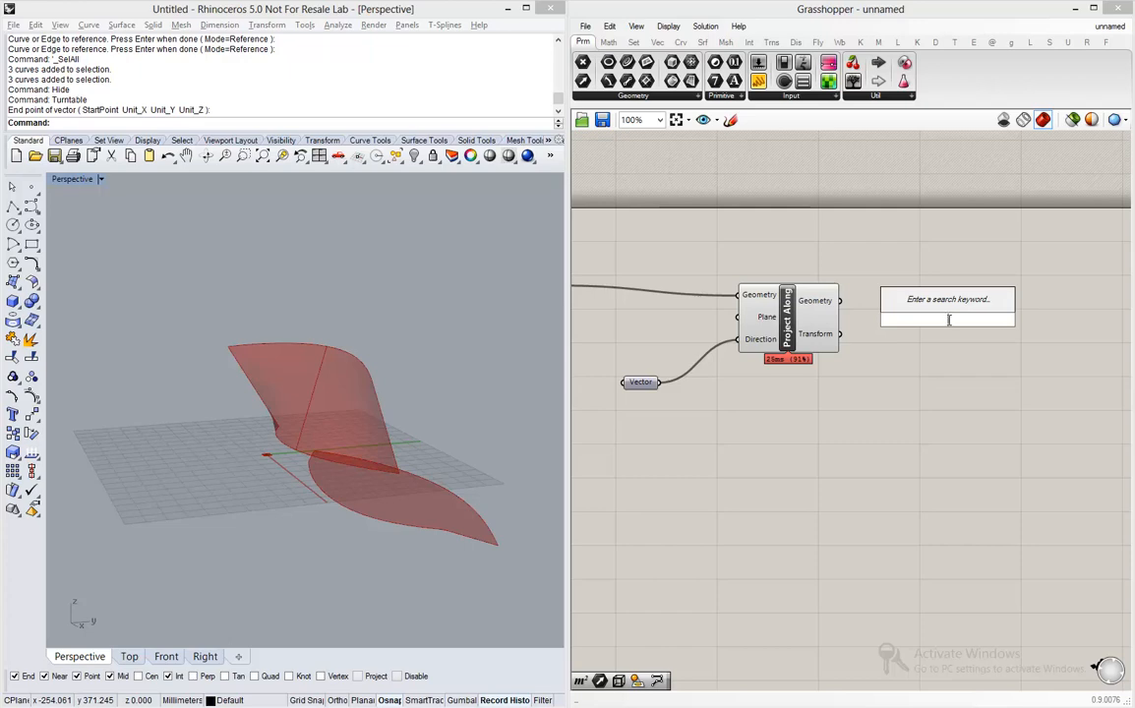
type("B")
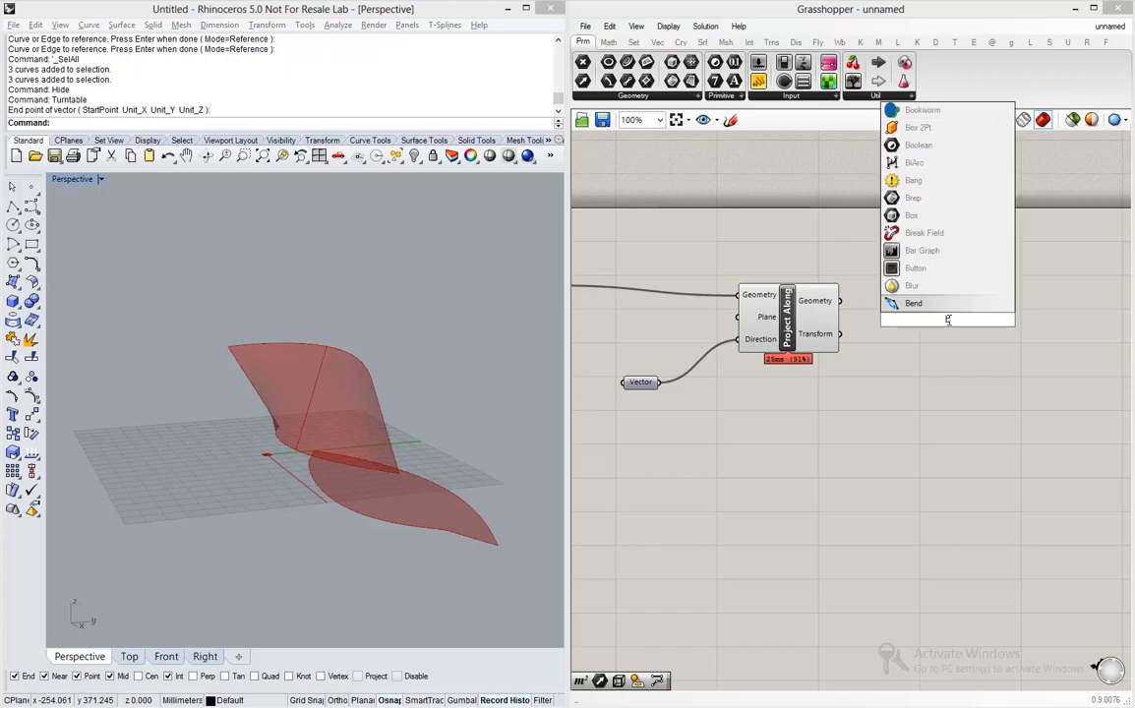
type("rep wir")
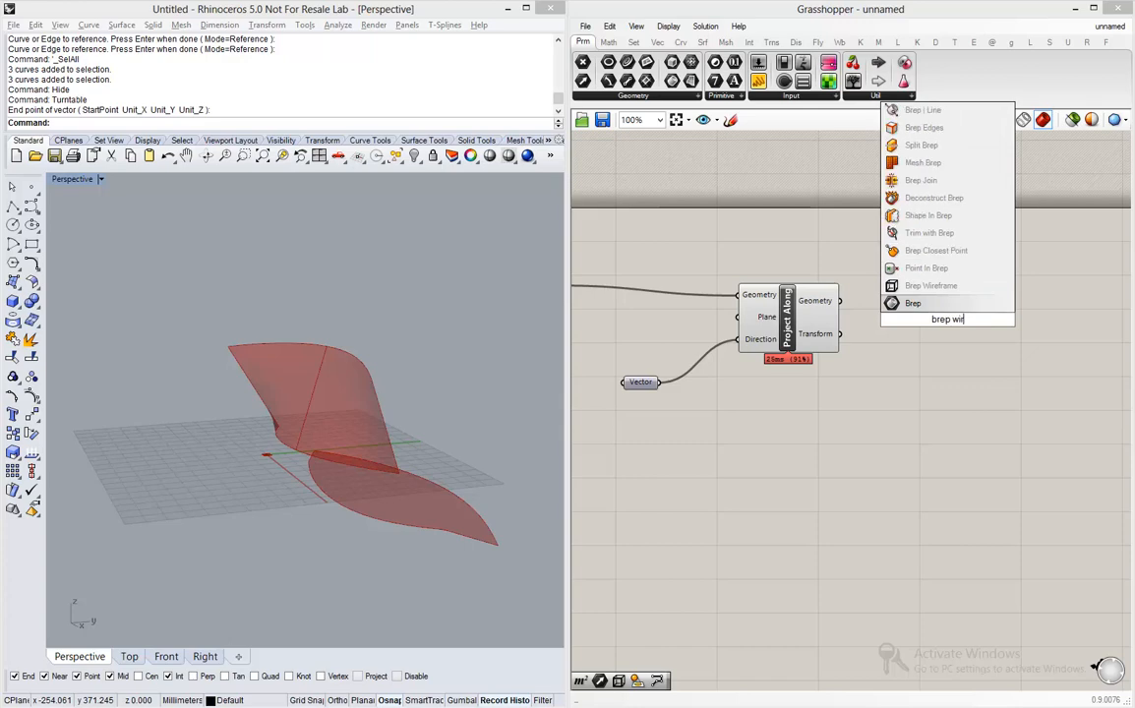
key("Up")
key("Return")
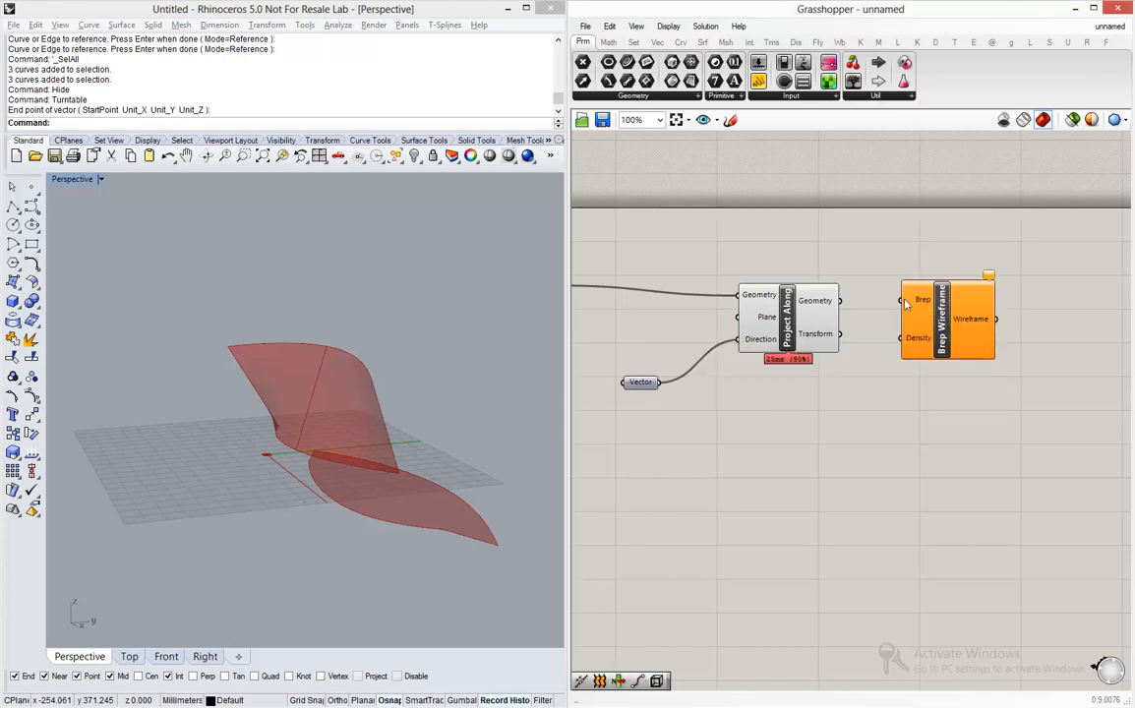
left_click_drag(908, 301, 909, 301)
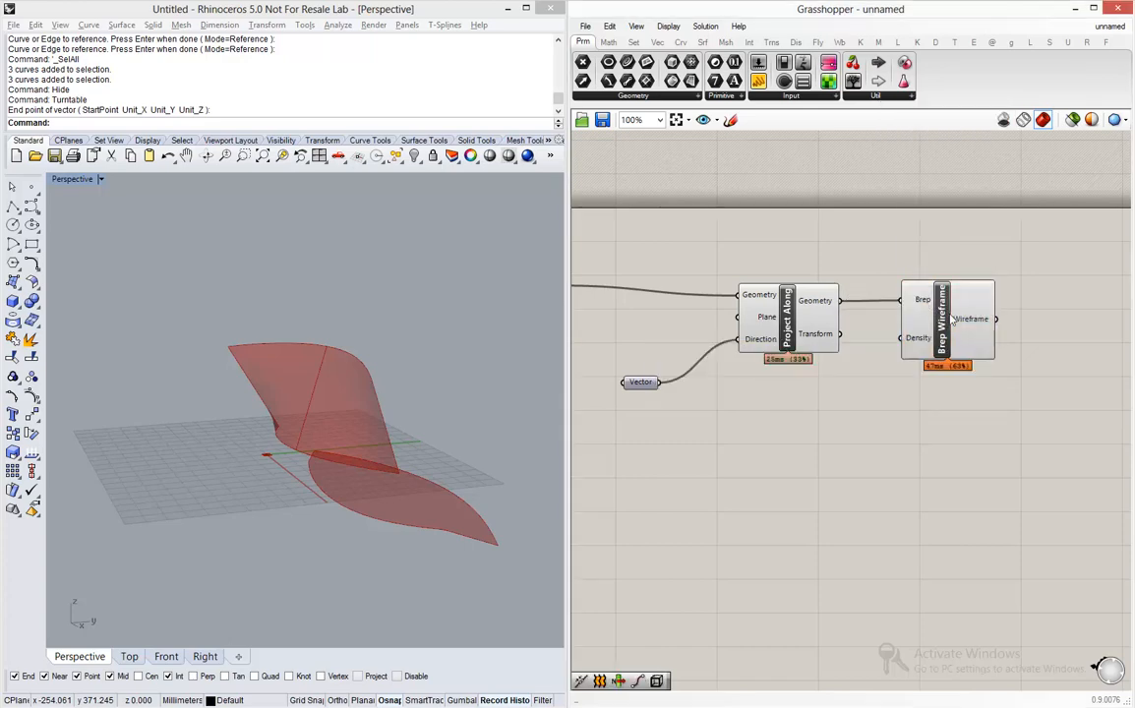
mouse_move(959, 324)
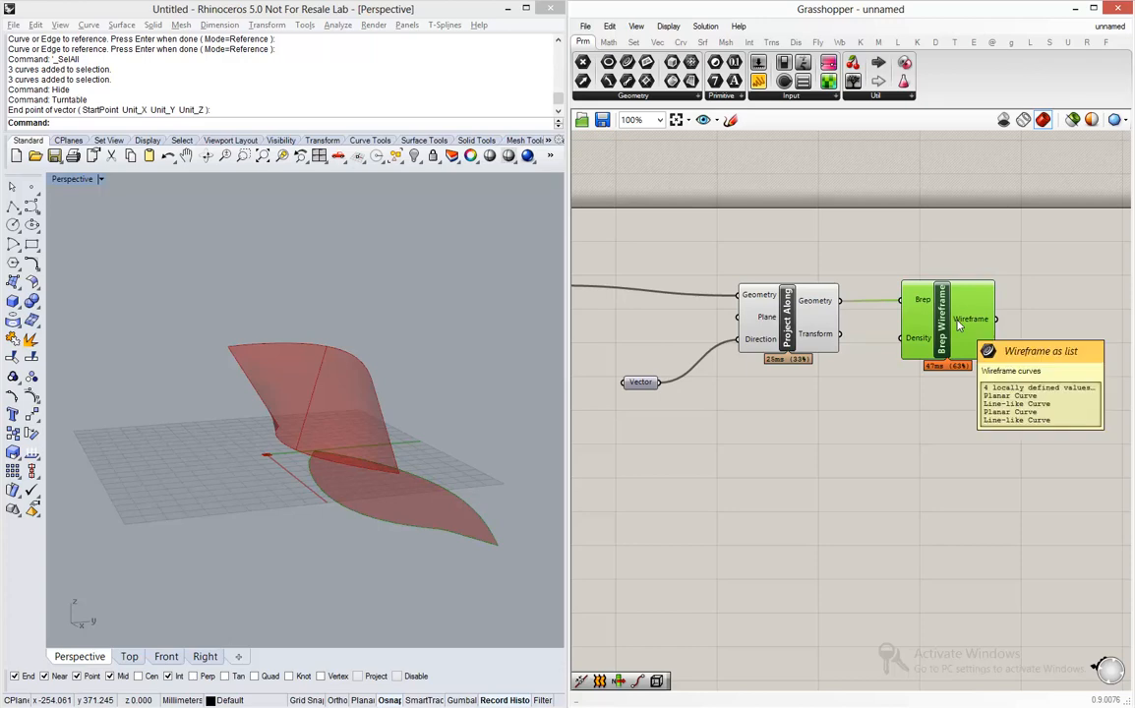
- Add a Join Curves component after Brep Wireframe and connect the wireframe curves to its Curves input
right_click_drag(959, 324, 944, 327)
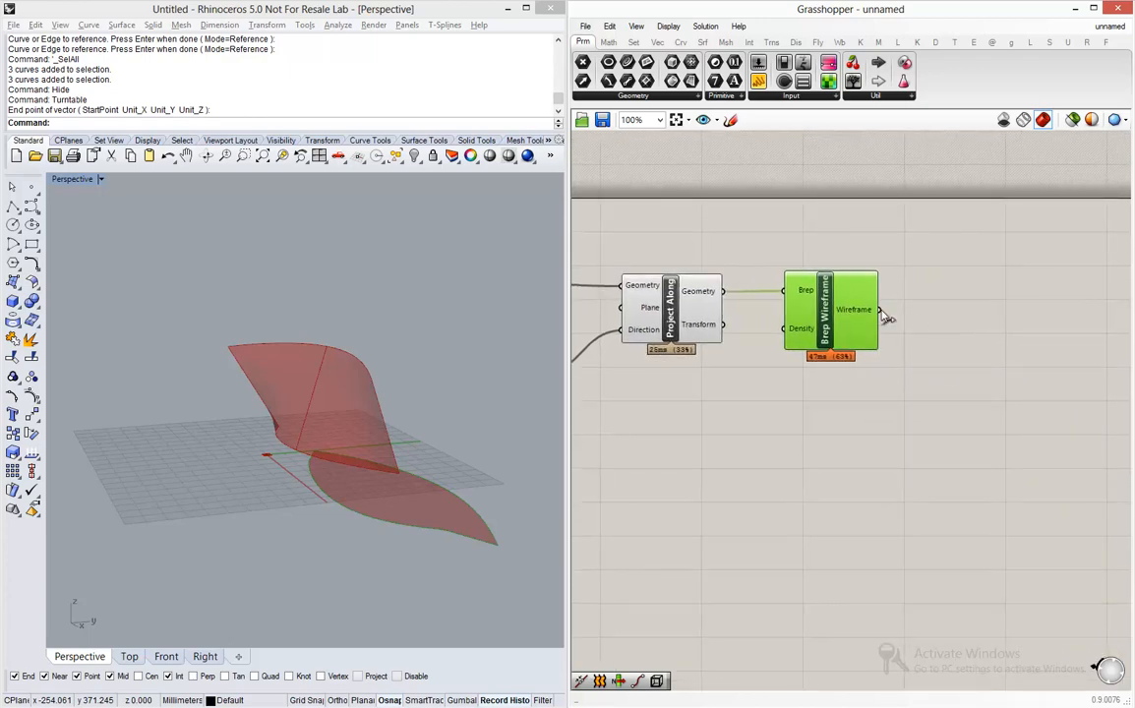
double_click(944, 327)
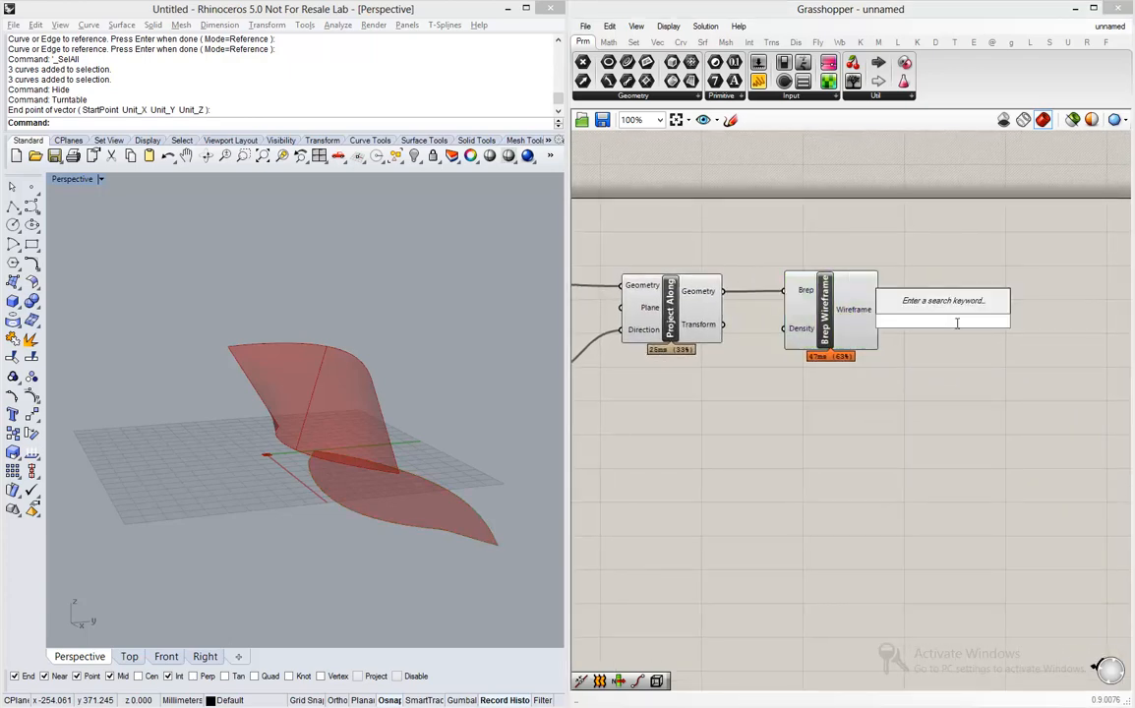
type("join")
key("Up")
key("Up")
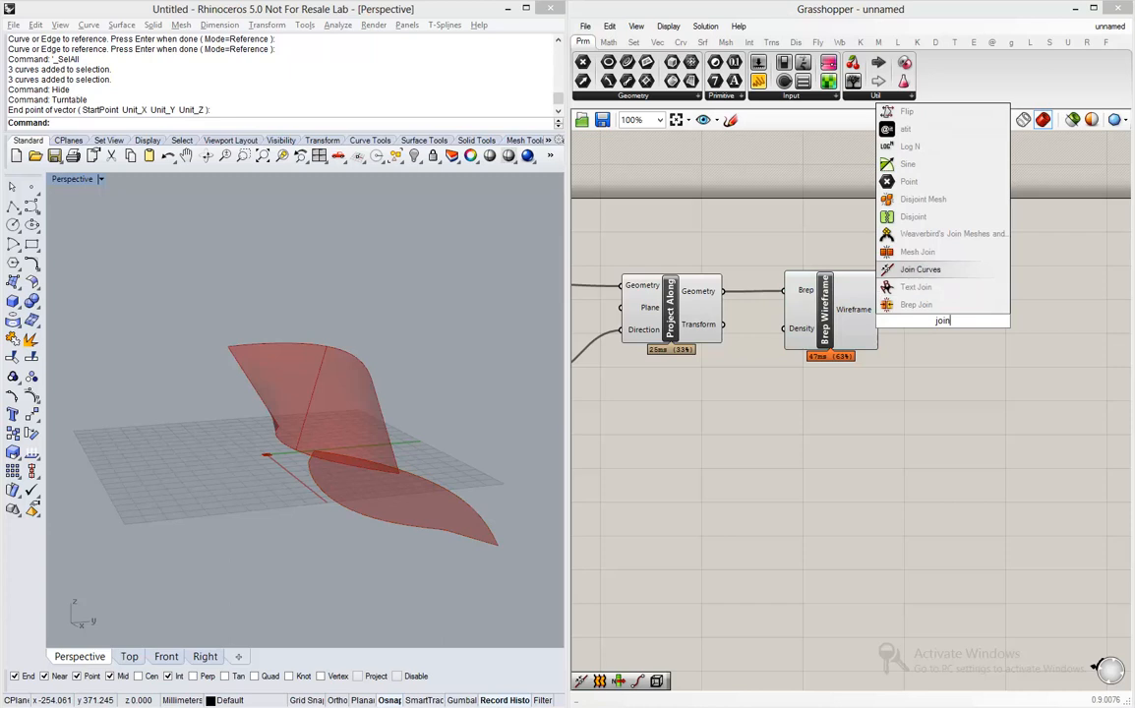
key("Return")
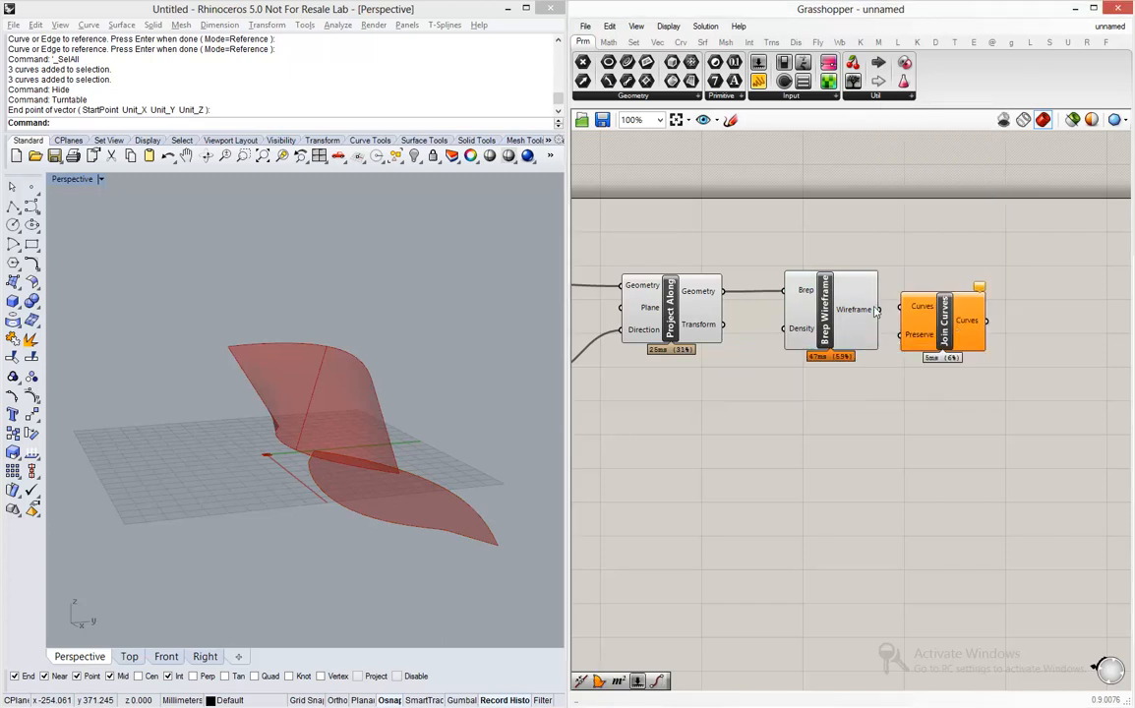
left_click_drag(897, 308, 879, 310)
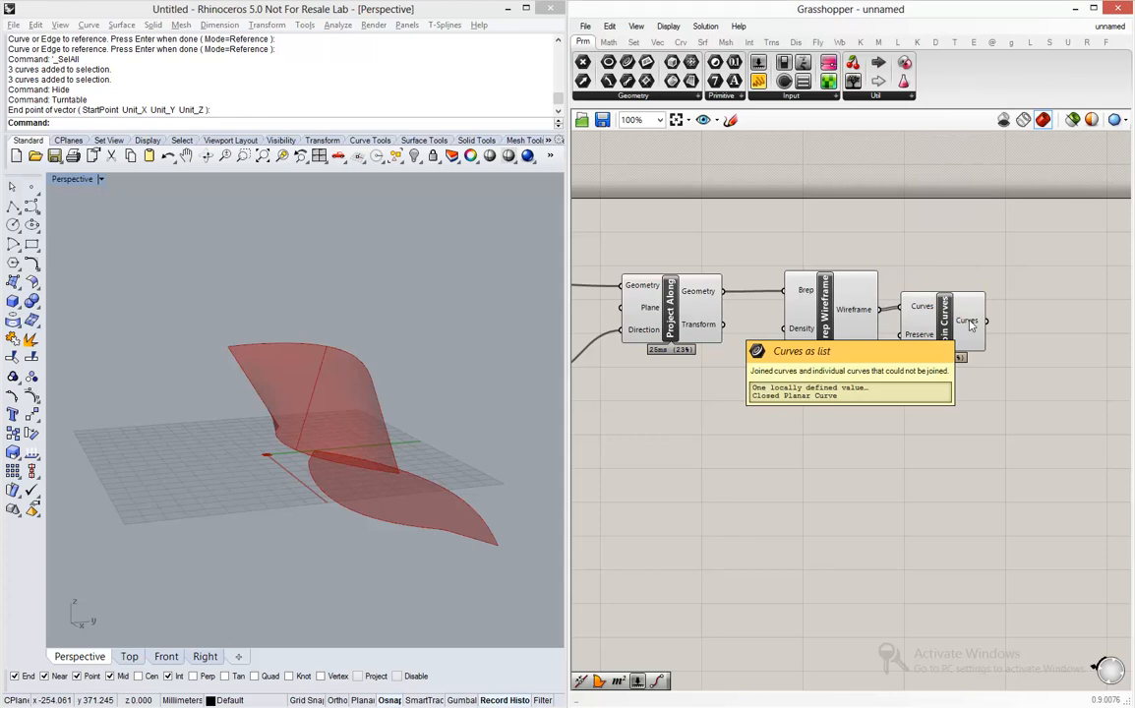
- Turn off the preview of the Project Along and Brep Wireframe components
scroll(904, 398, "down", 3)
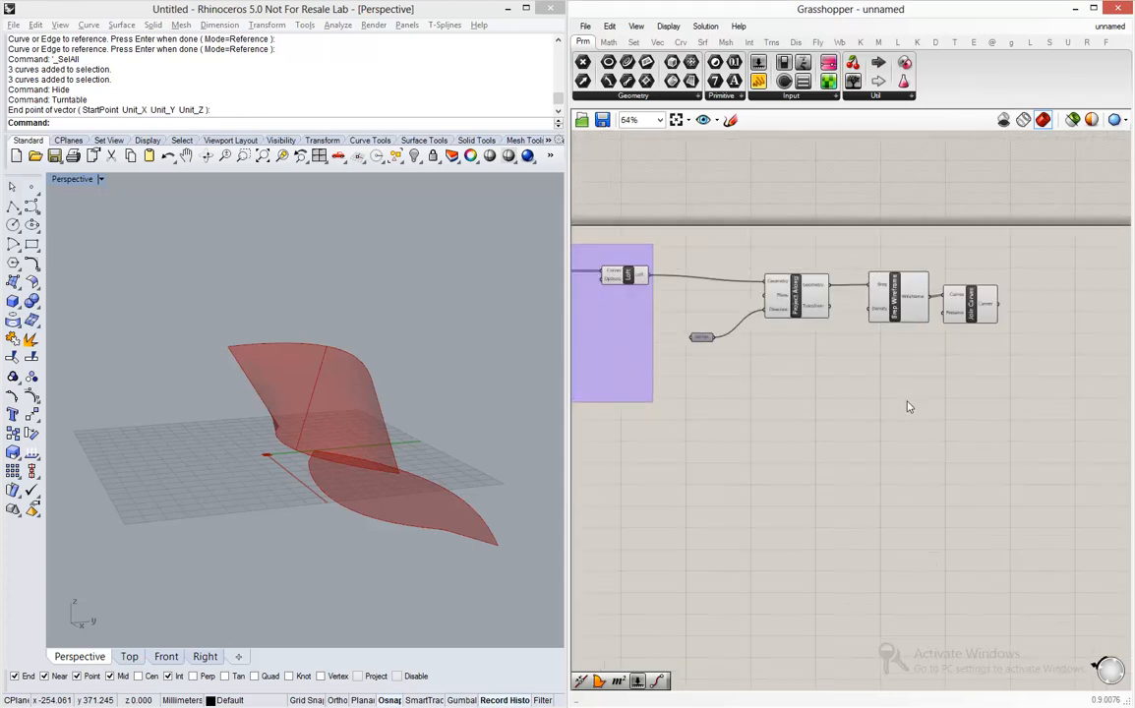
left_click_drag(906, 401, 715, 245)
middle_click(715, 246)
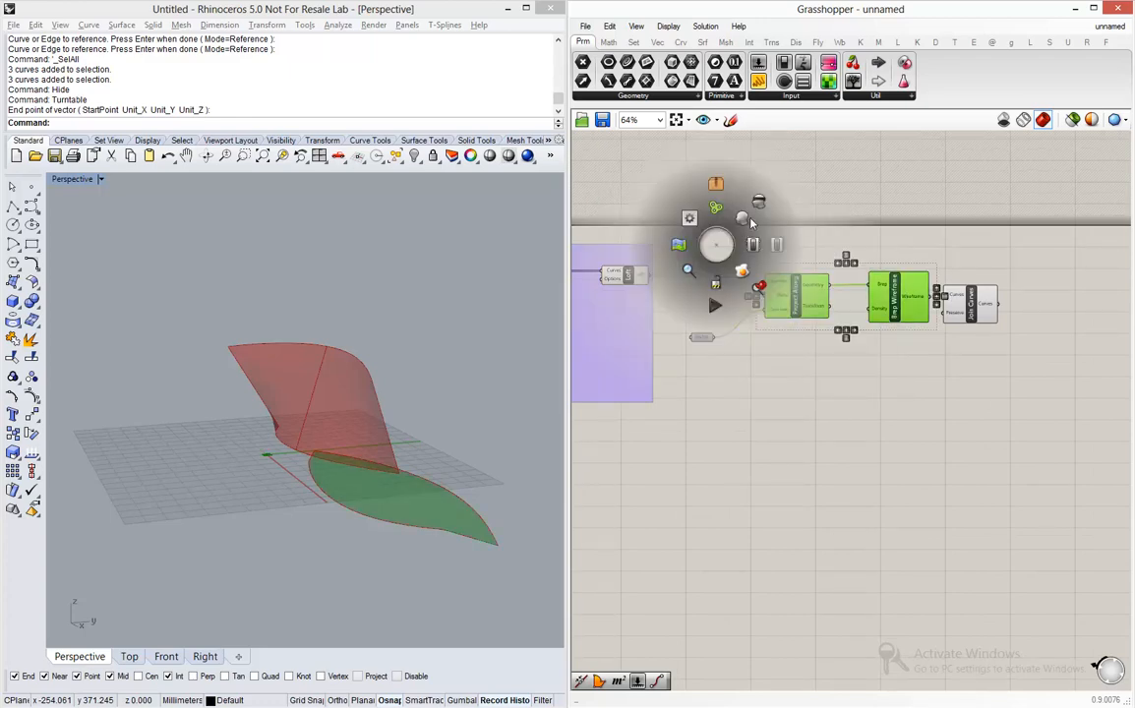
left_click(757, 207)
left_click(685, 185)
- Turn off the preview of the rotation components inside the purple group, keeping the Loft's preview on
scroll(845, 280, "down", 3)
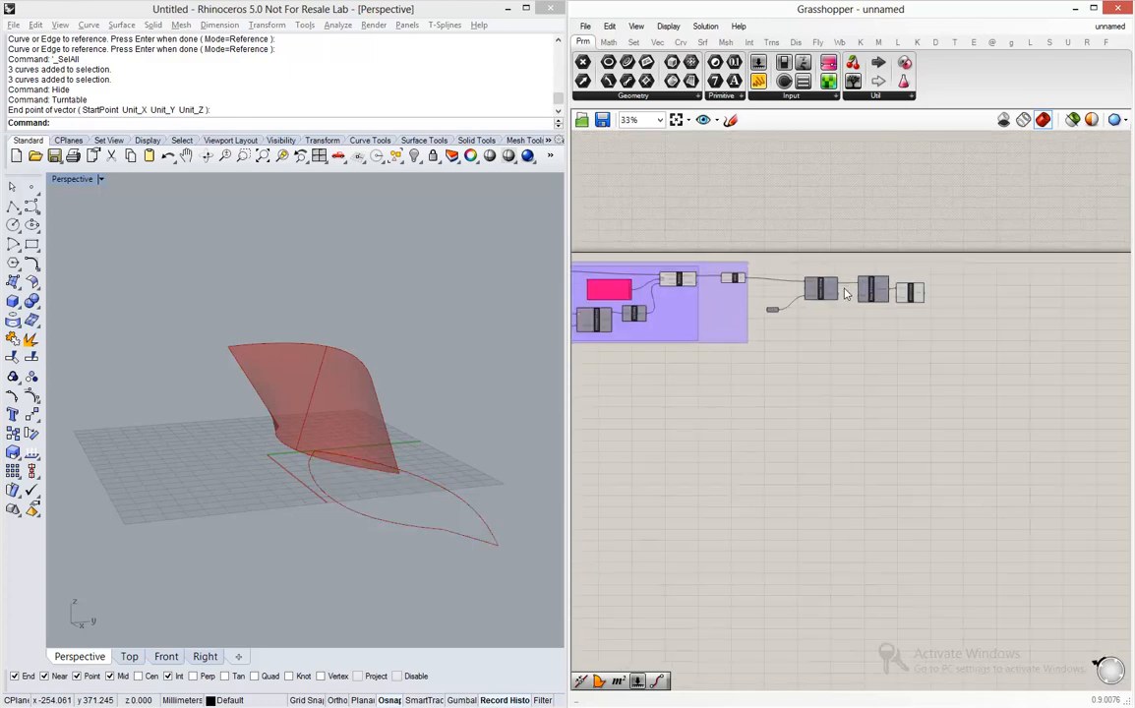
left_click_drag(704, 359, 641, 246)
middle_click(644, 239)
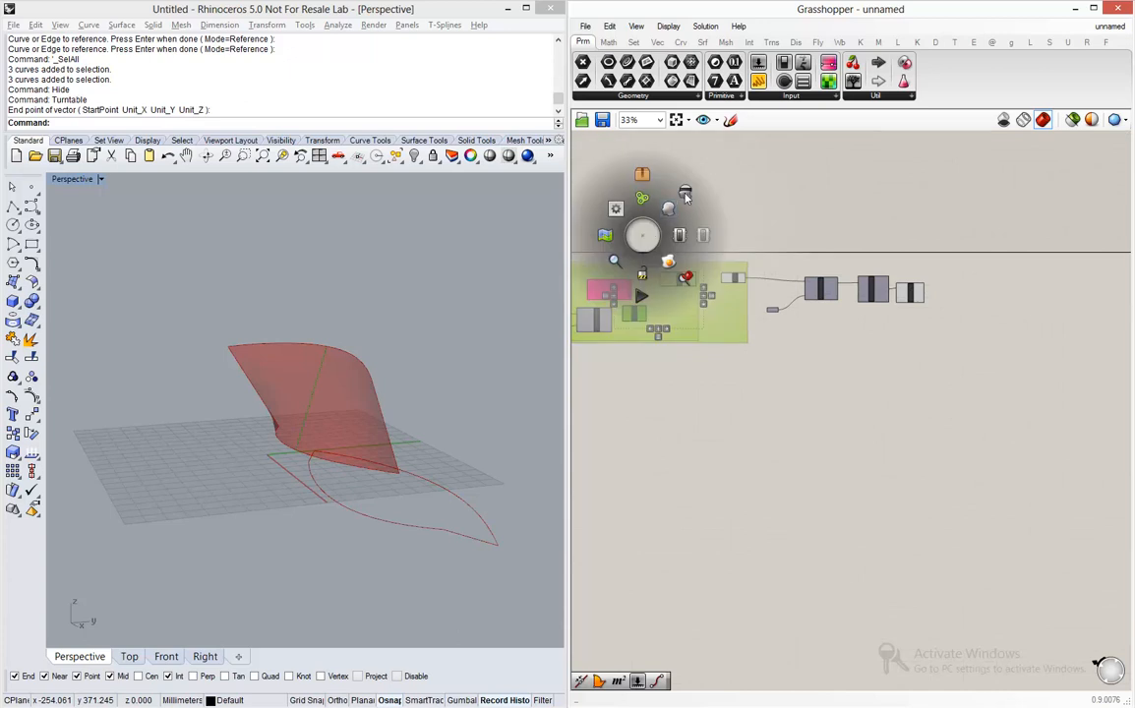
left_click(686, 199)
left_click(686, 198)
scroll(886, 248, "up", 3)
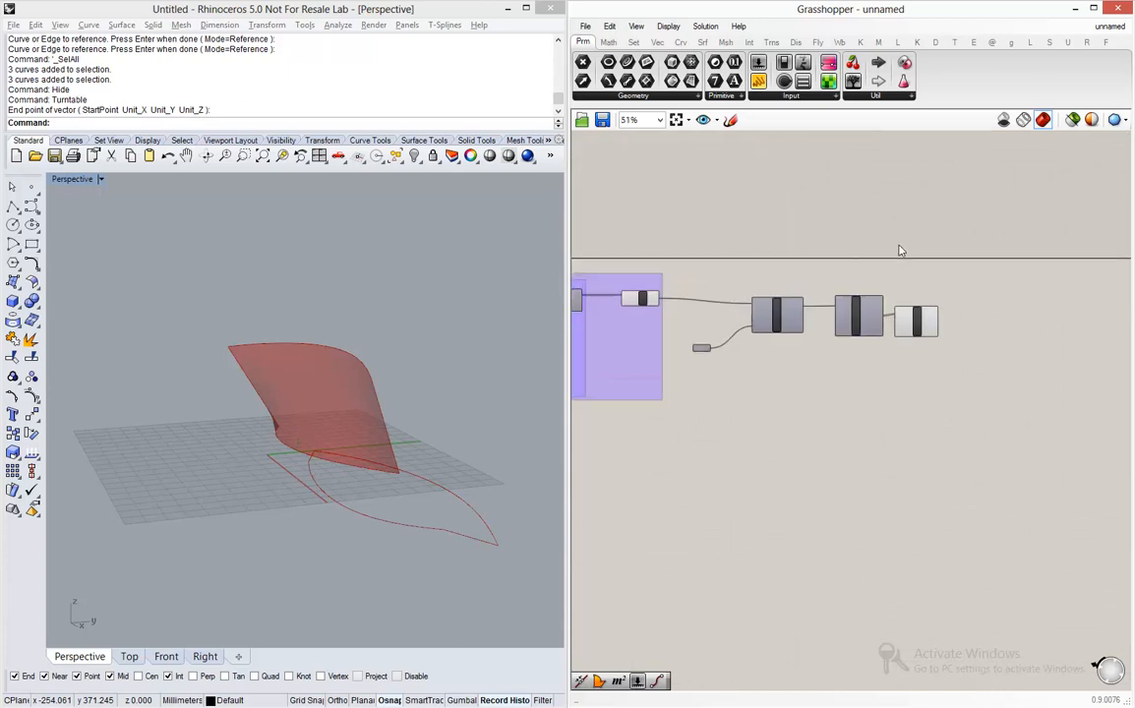
- Add an Area component after Join Curves and connect the joined curves to its Geometry input
double_click(1017, 338)
type("area")
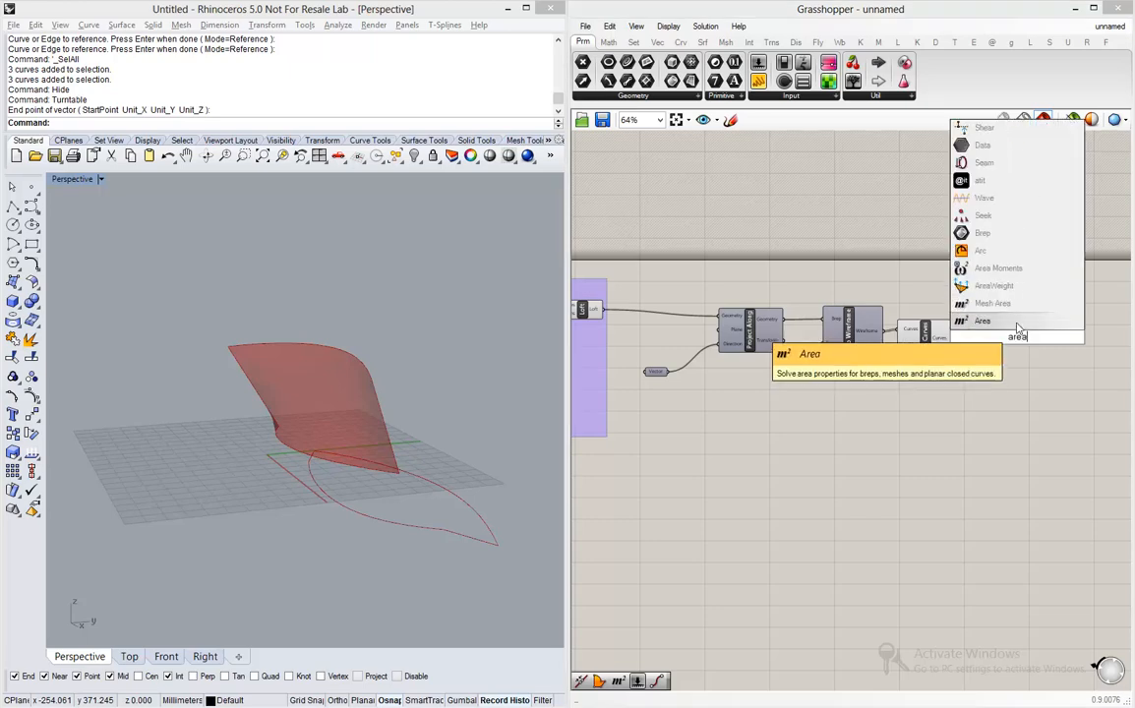
left_click(1017, 325)
left_click_drag(952, 338, 990, 338)
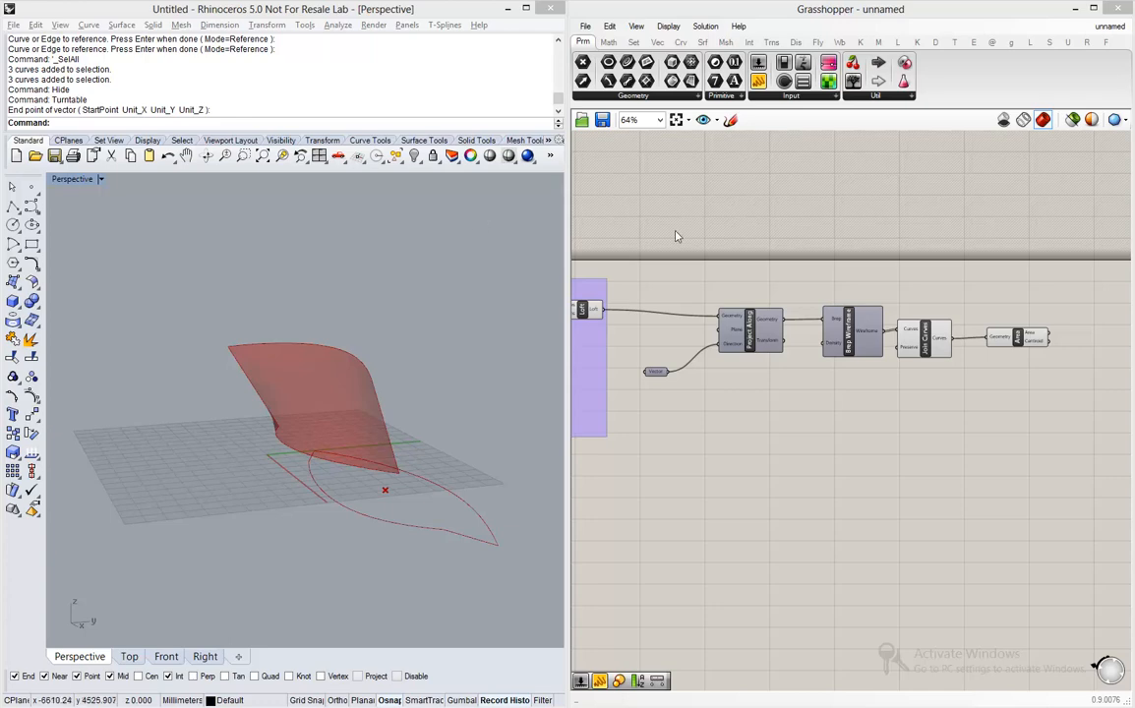
- Group the Vector, Project Along, Brep Wireframe, Join Curves and Area components and shift the group slightly downward
scroll(791, 295, "down", 5)
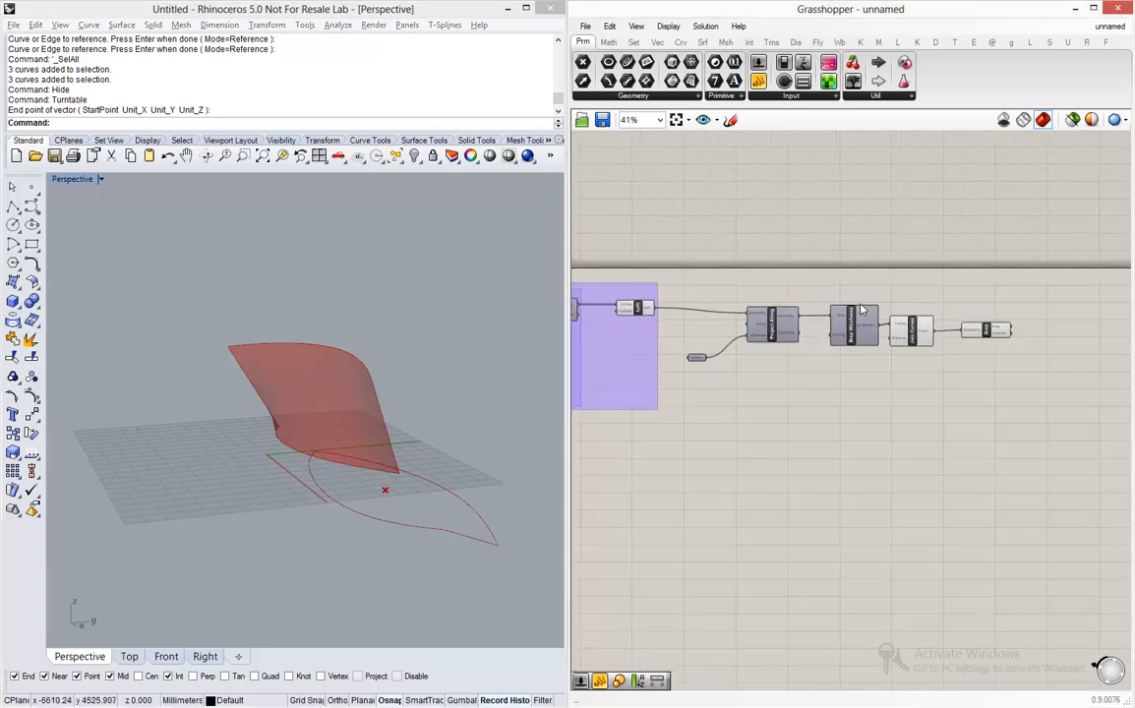
right_click_drag(758, 292, 941, 320)
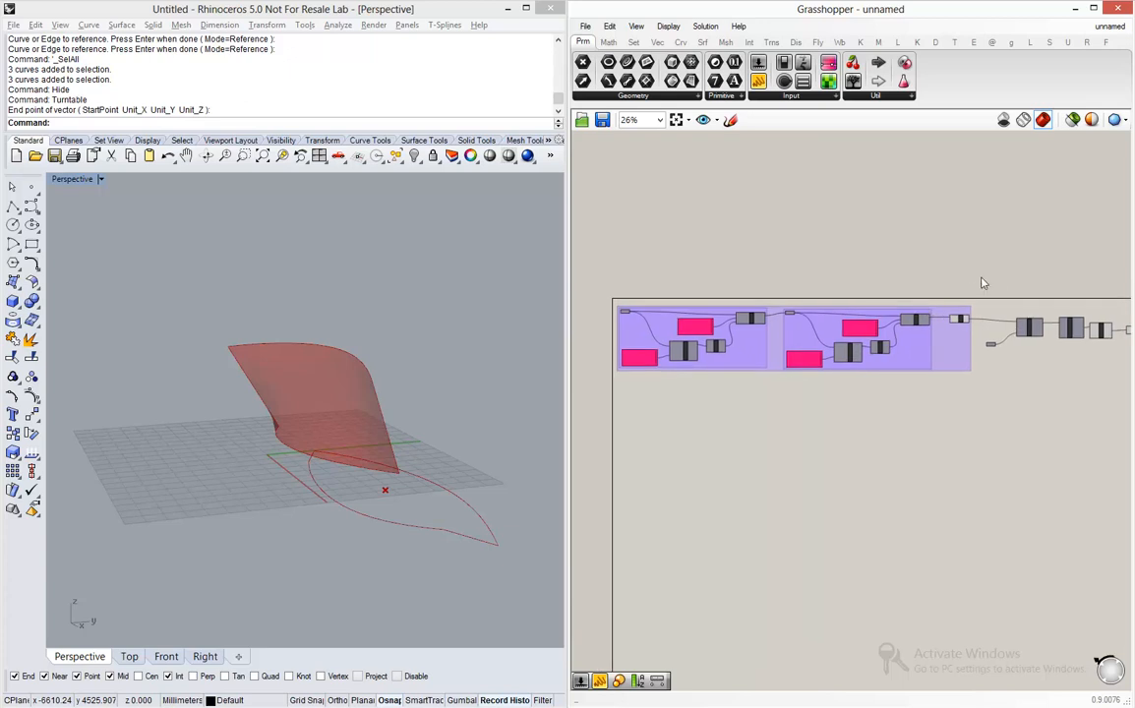
right_click_drag(957, 364, 750, 356)
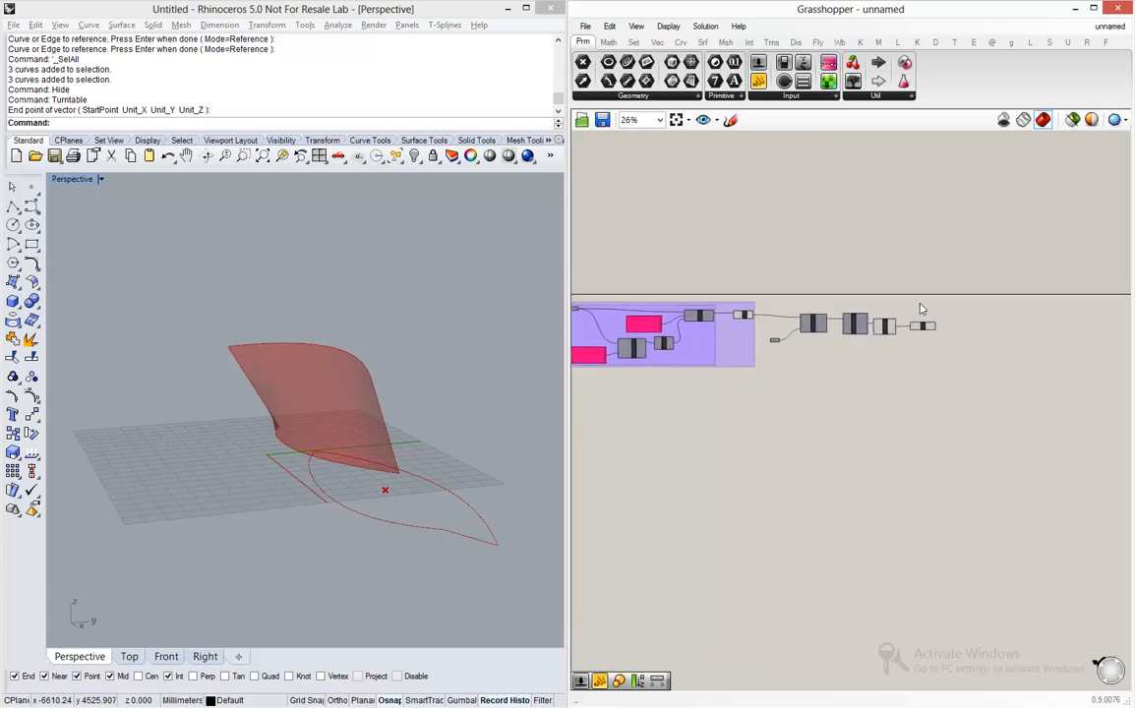
left_click_drag(936, 290, 776, 369)
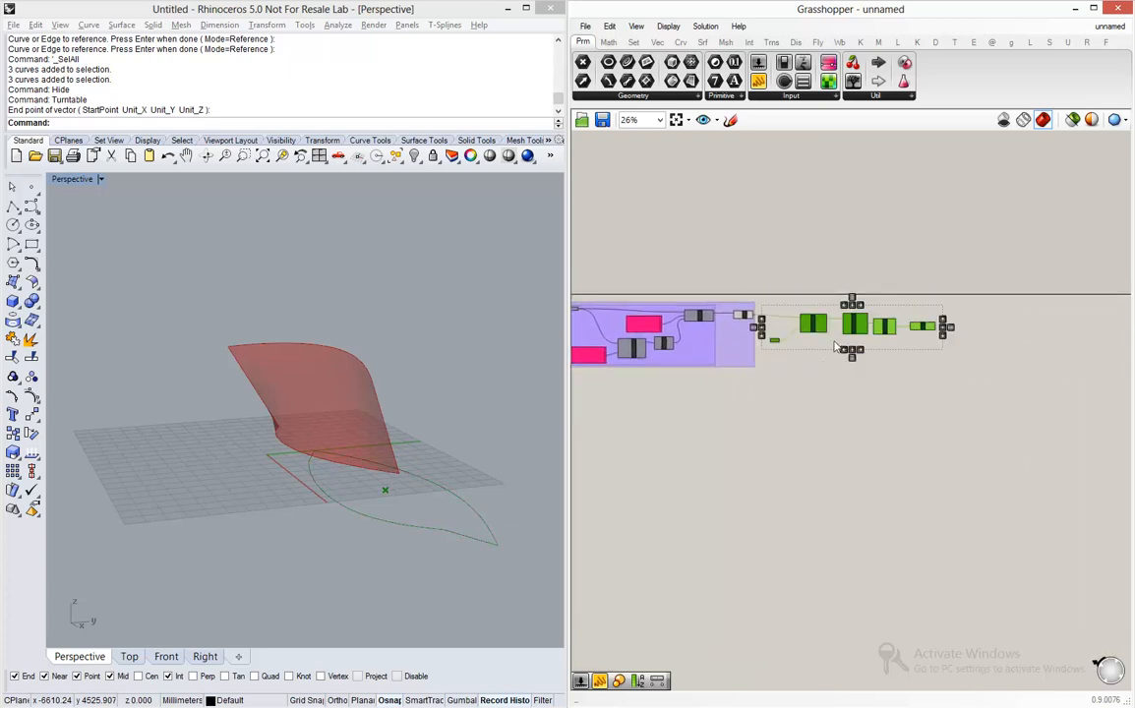
left_click_drag(816, 325, 814, 365)
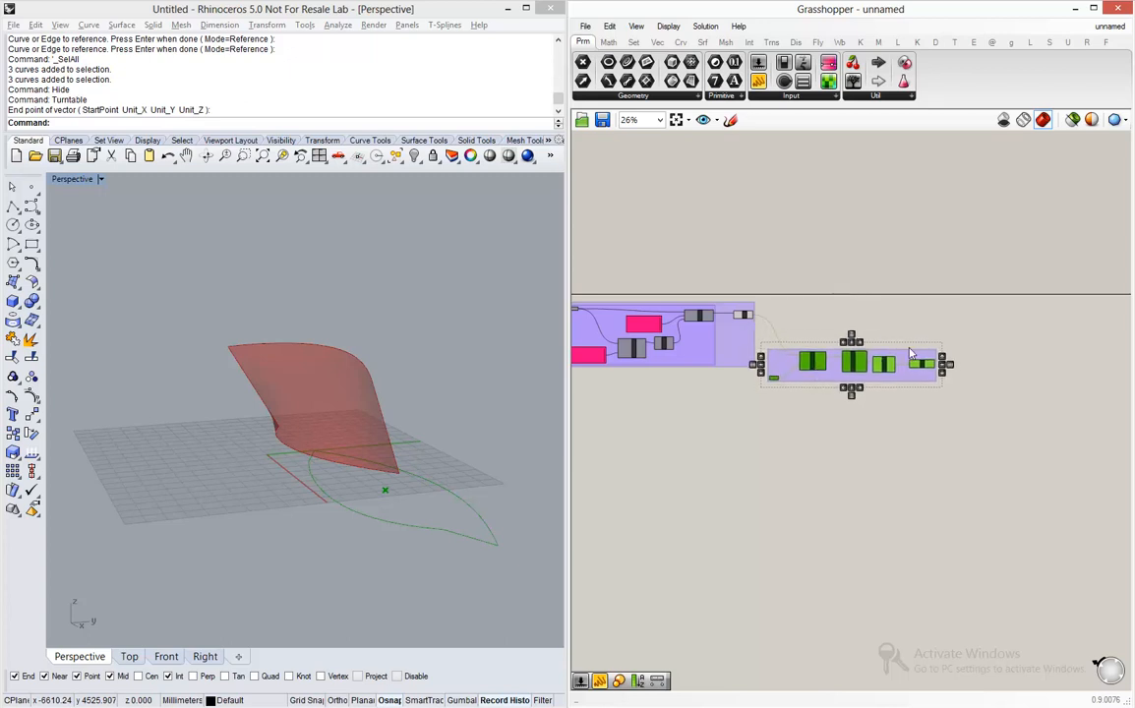
- Place a Galapagos component on the empty canvas above the Area component
scroll(916, 351, "up", 5)
scroll(978, 364, "up", 1)
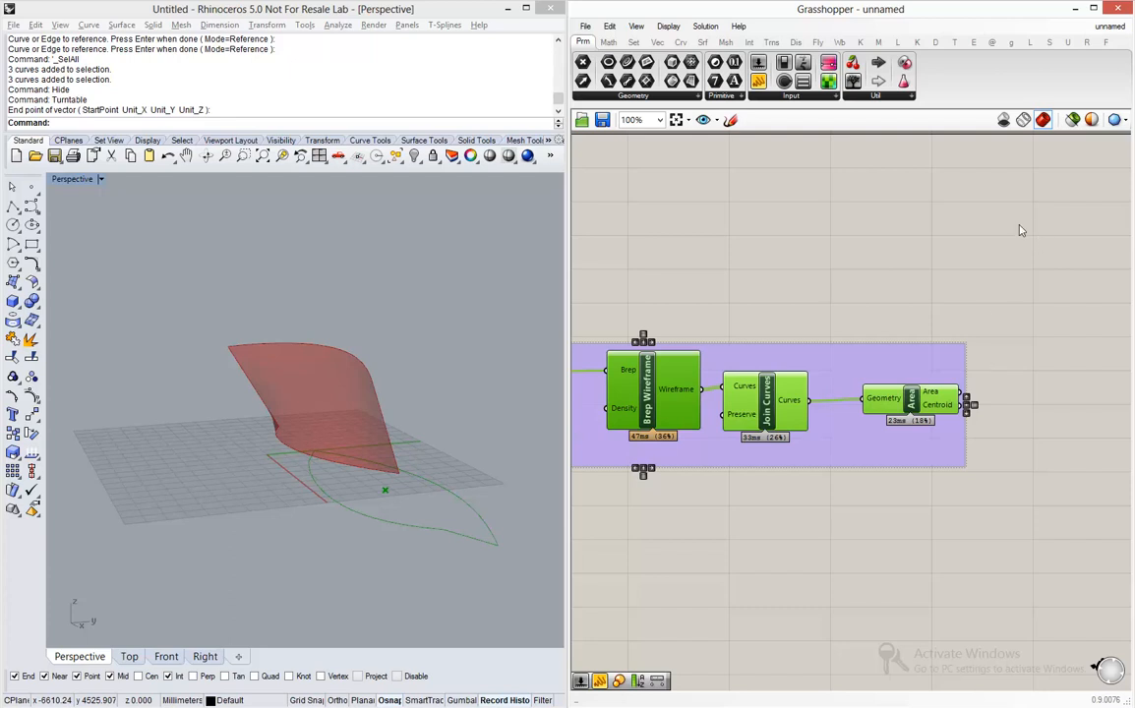
right_click_drag(1020, 230, 935, 266)
left_click(995, 253)
double_click(992, 246)
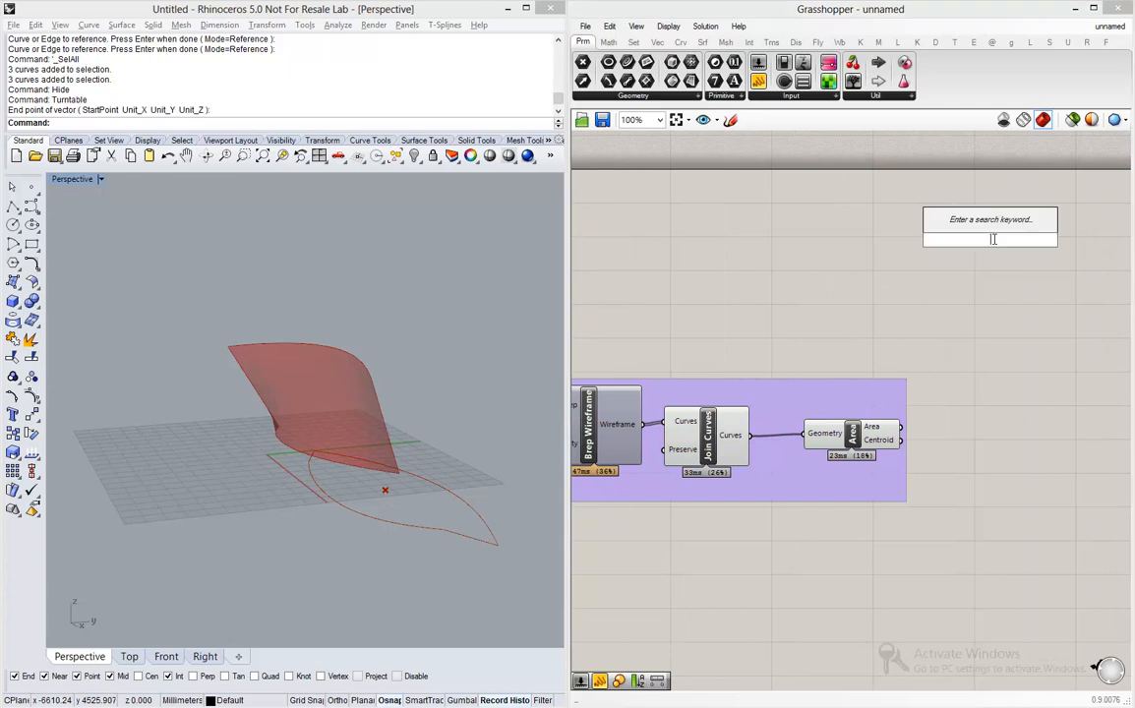
type("gala")
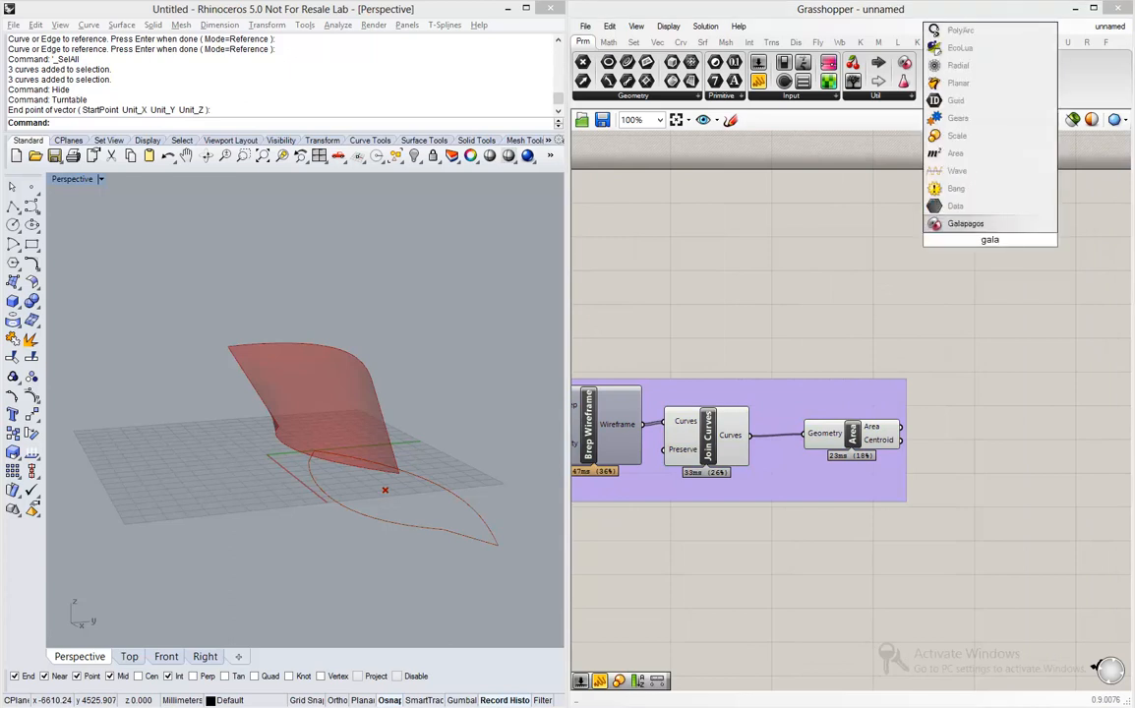
key("Return")
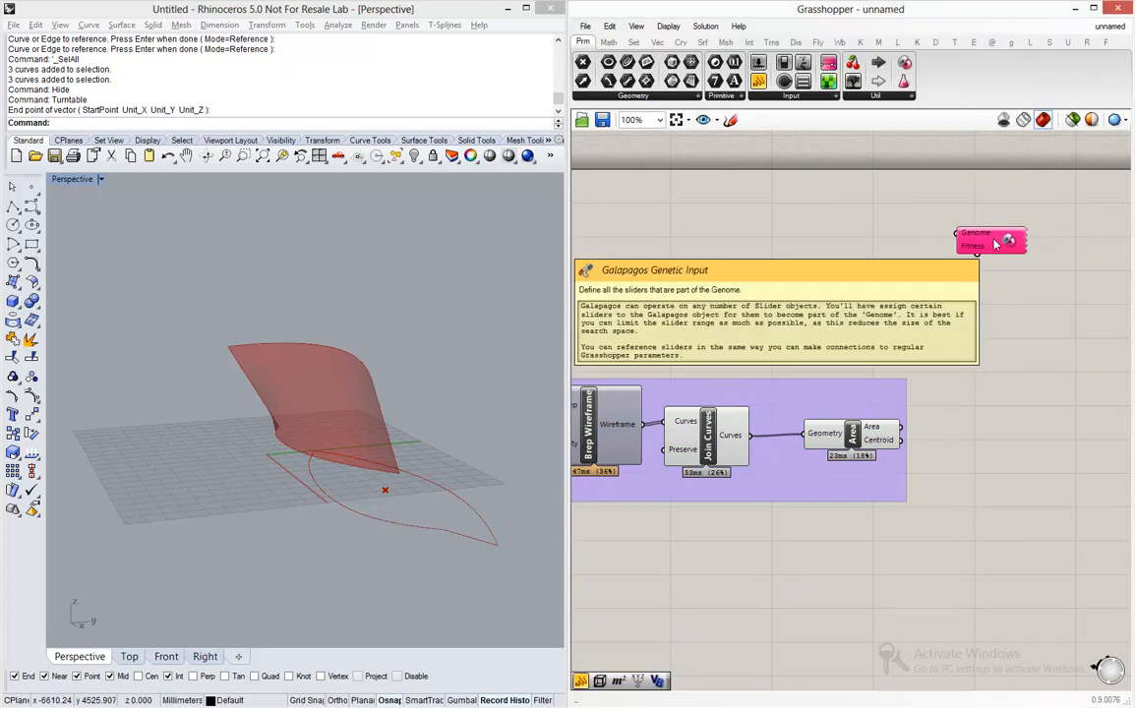
- Move the Galapagos component above the second rotation group and link its Genome input to that group's angle gene pool
scroll(999, 217, "up", 5)
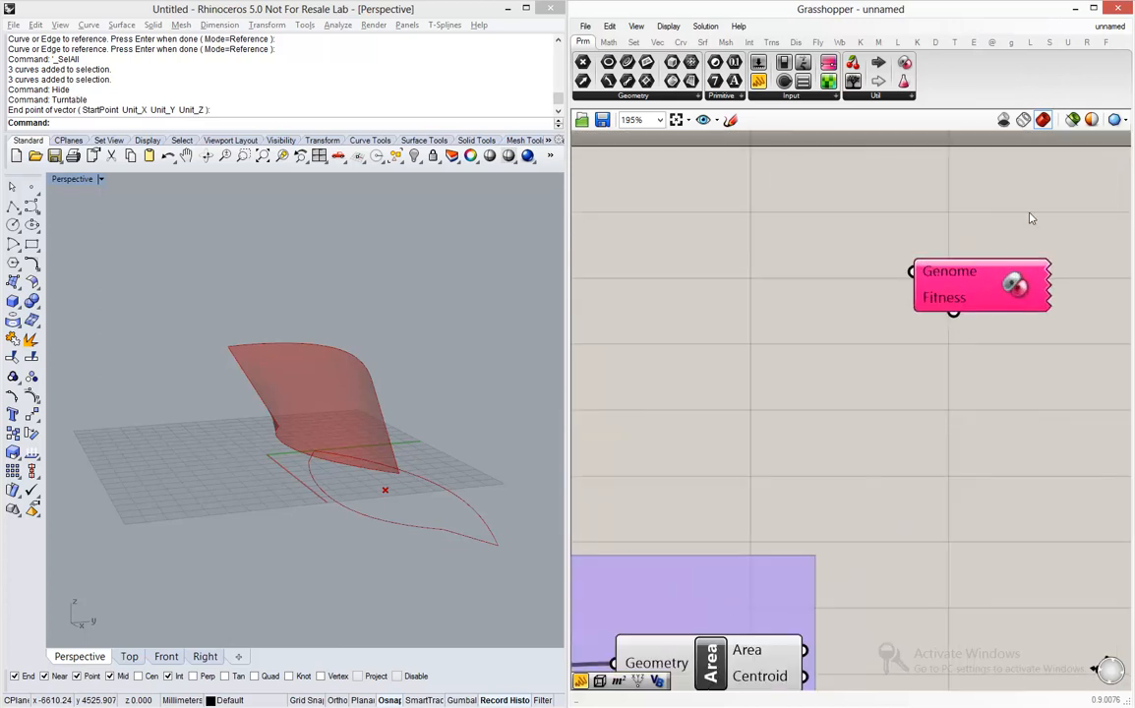
scroll(1049, 234, "up", 2)
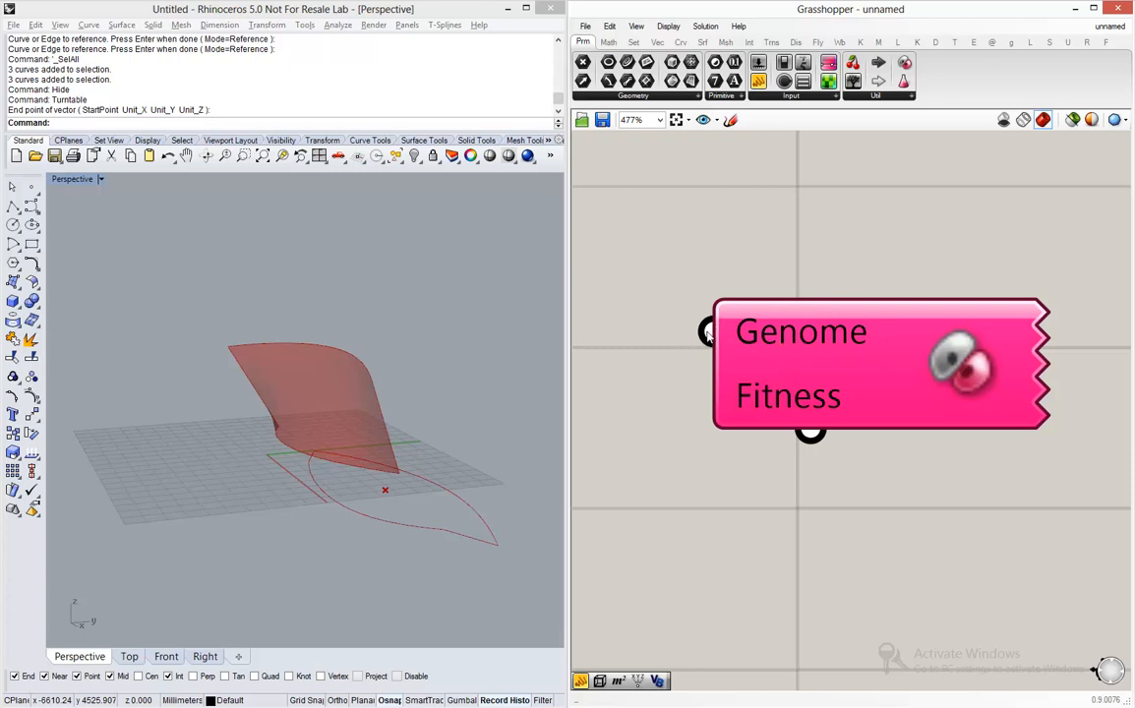
left_click_drag(707, 333, 808, 479)
scroll(915, 322, "down", 6)
scroll(995, 363, "down", 5)
scroll(995, 371, "down", 3)
scroll(648, 365, "up", 8)
scroll(661, 366, "up", 4)
scroll(809, 479, "down", 8)
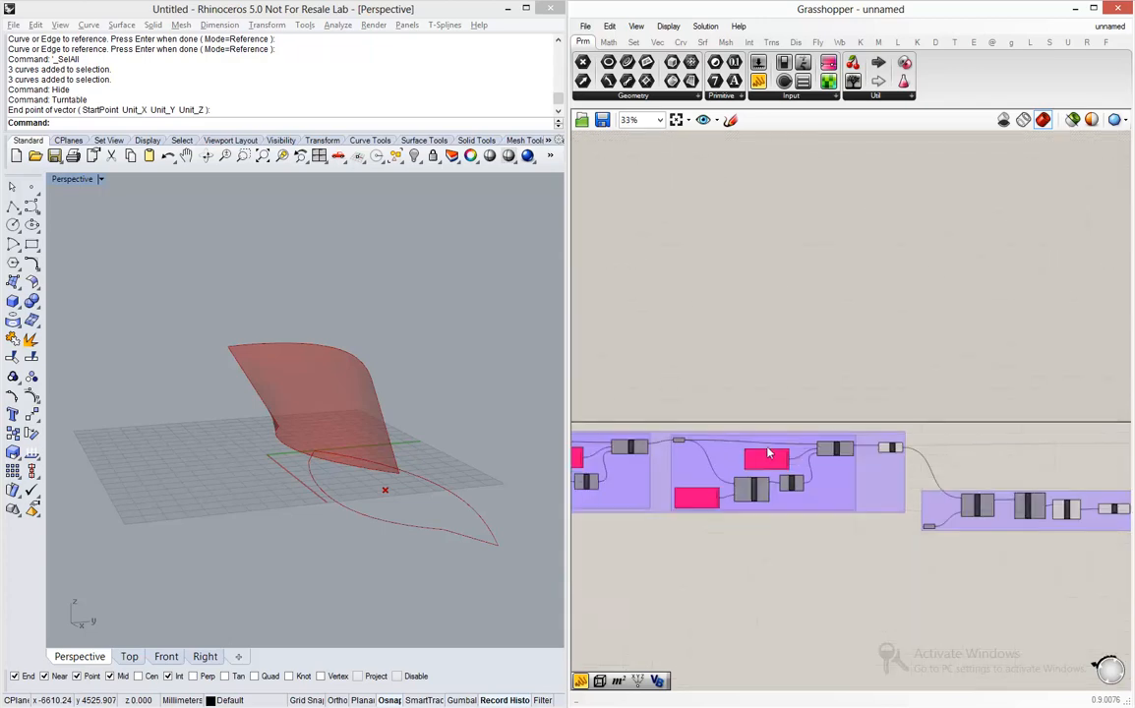
scroll(769, 452, "down", 2)
left_click_drag(1013, 448, 706, 424)
scroll(710, 458, "up", 4)
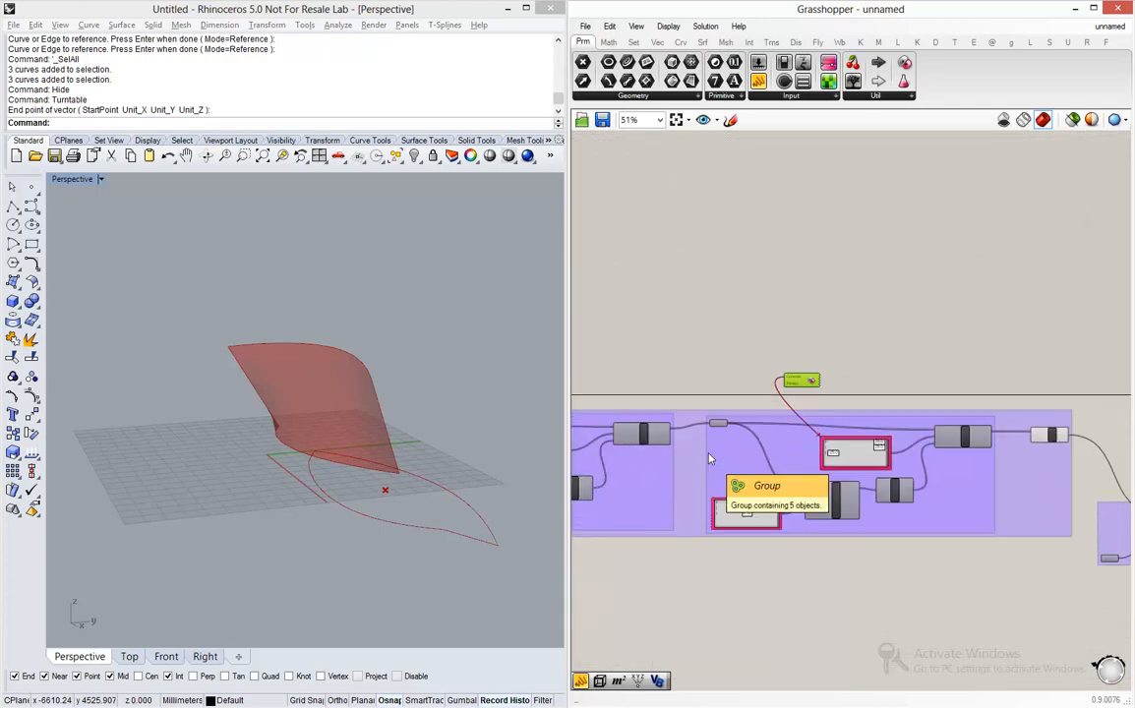
scroll(747, 432, "up", 4)
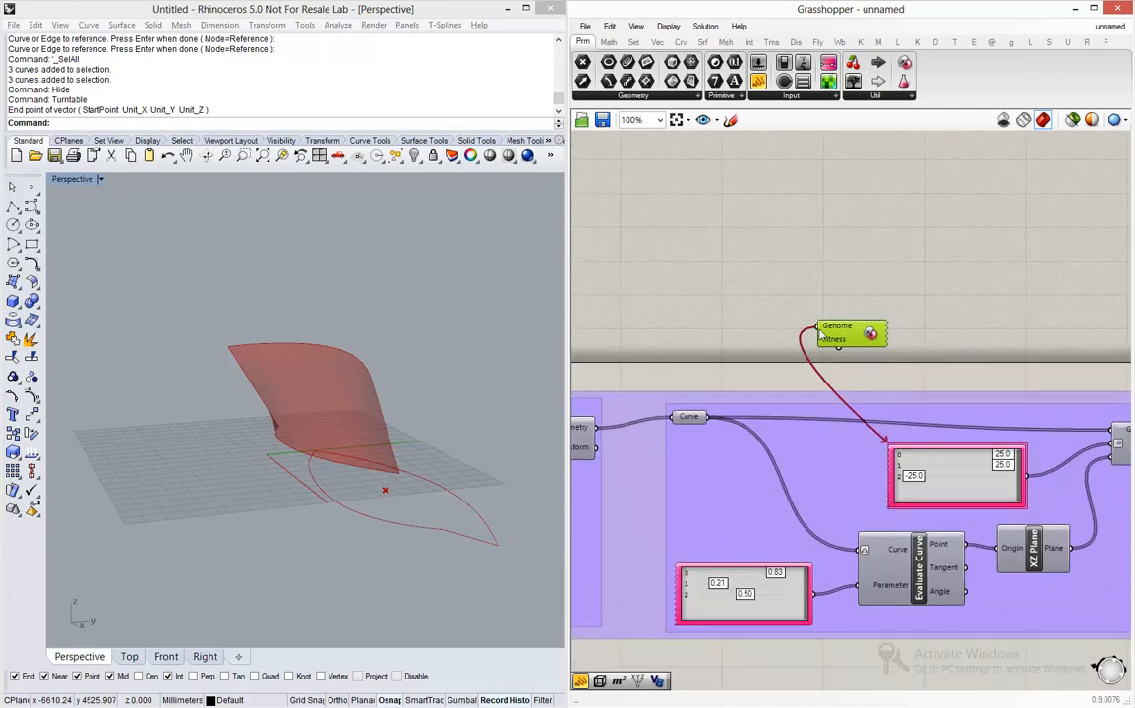
- Link the Genome input to the second group's curve-parameter gene pool as well, keeping the angle gene pool connected
left_click_drag(818, 334, 757, 598)
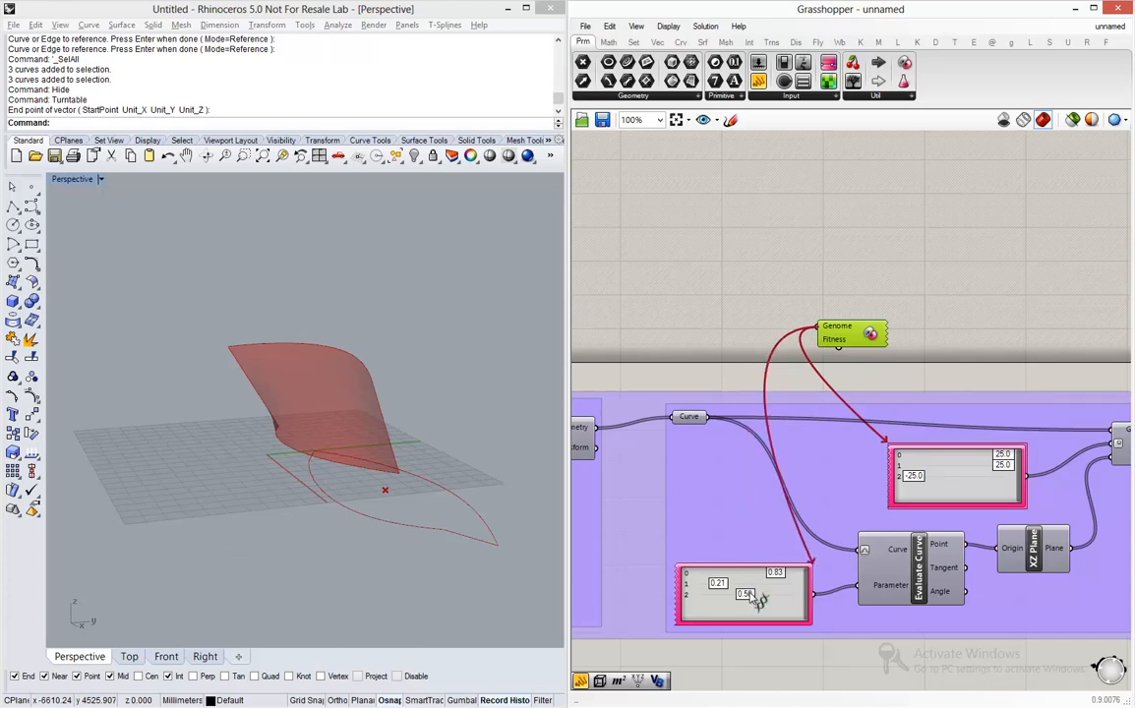
left_click_drag(748, 594, 748, 595)
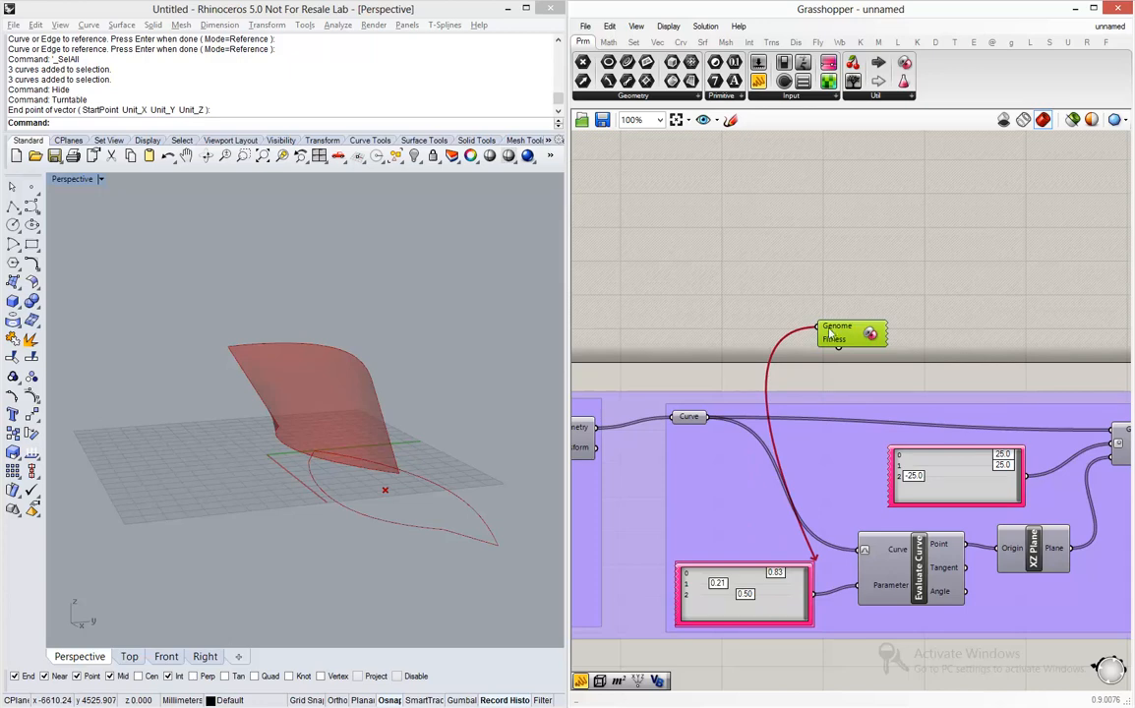
left_click_drag(819, 335, 959, 478, "shift")
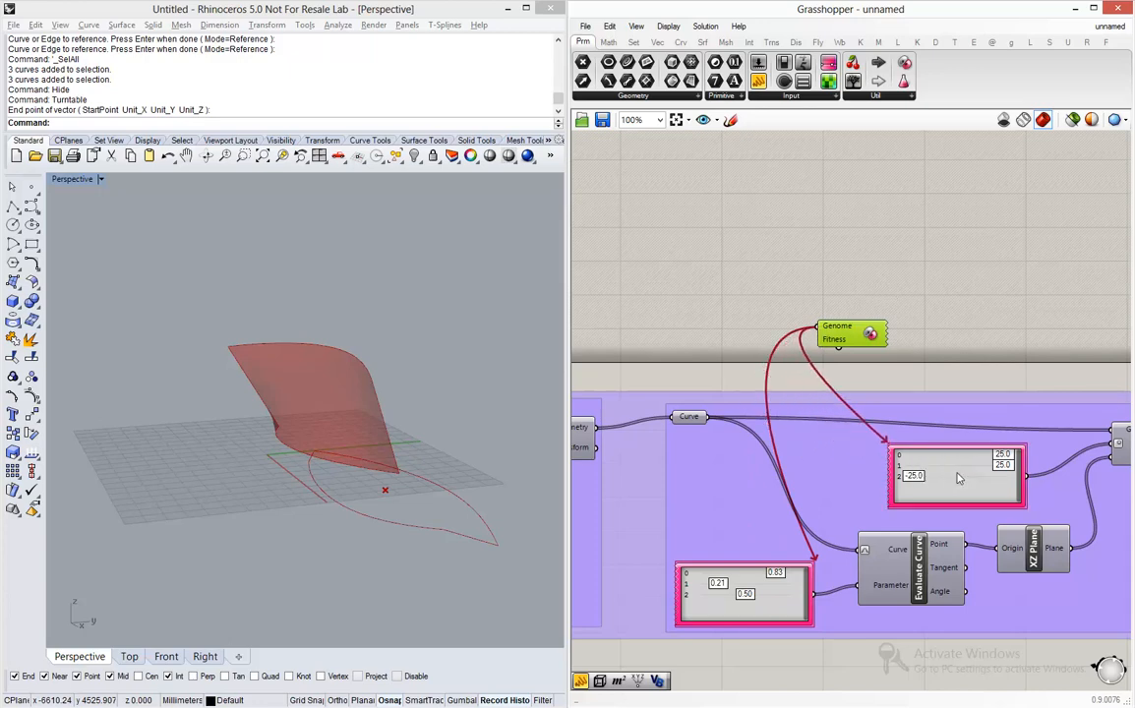
- Add the first rotation group's angle and curve-parameter gene pools to the Genome input
right_click_drag(799, 395, 1008, 415)
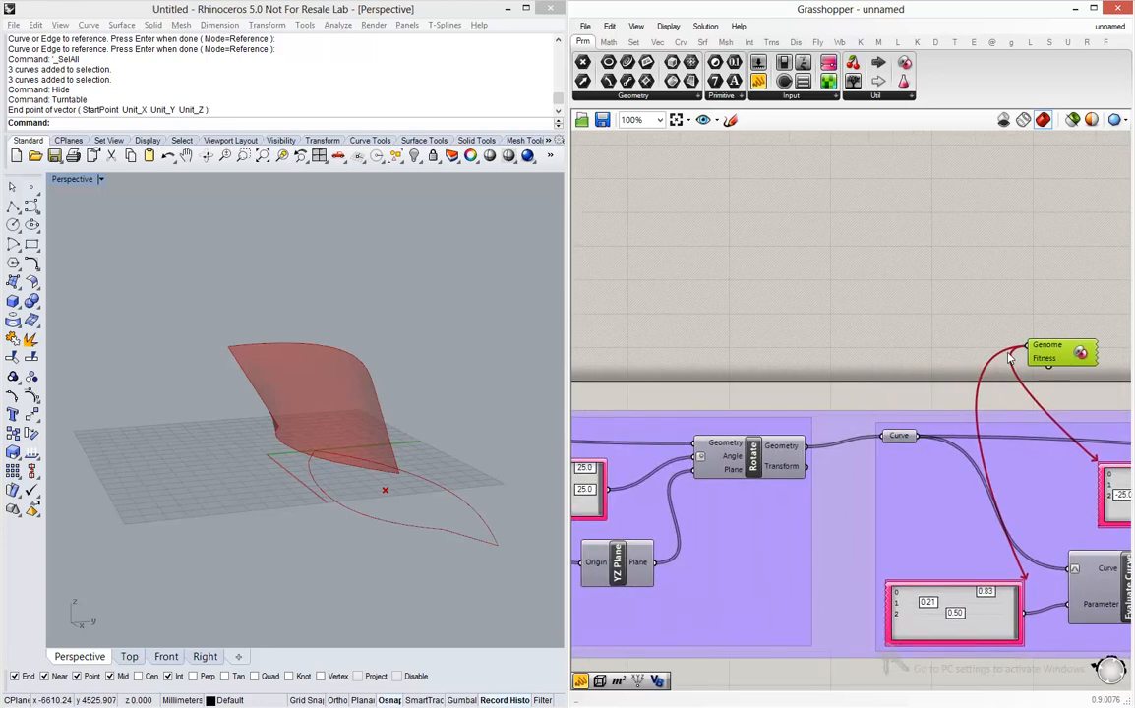
left_click_drag(1020, 352, 609, 477, "shift")
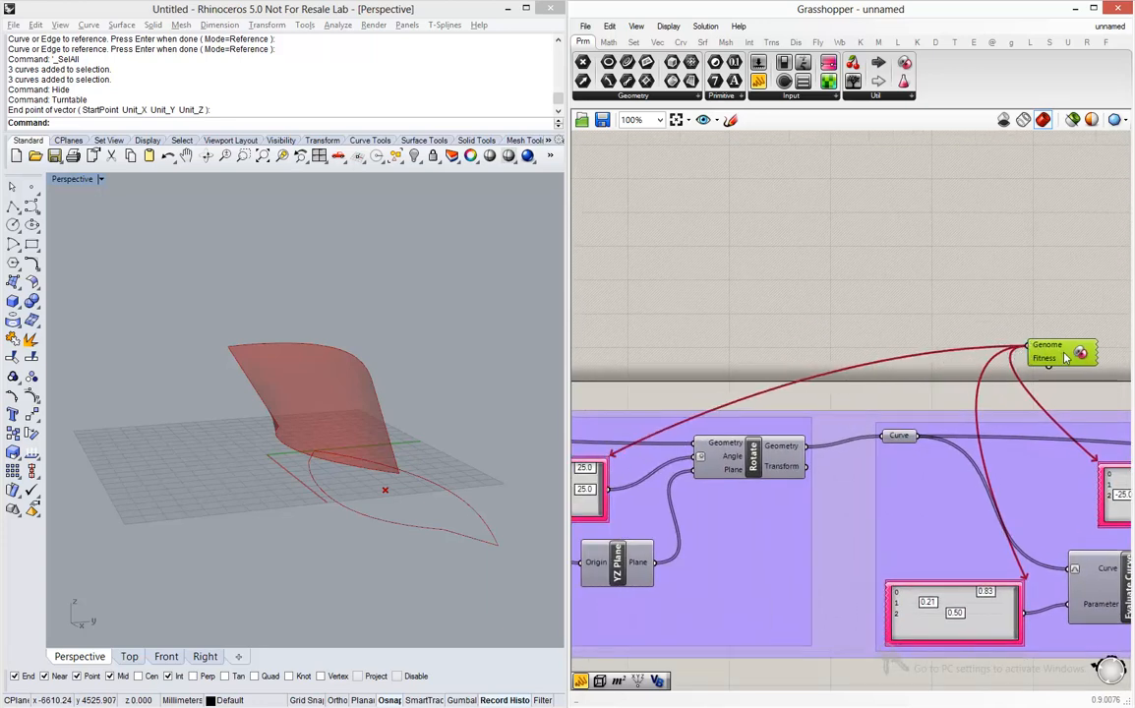
scroll(1088, 346, "down", 5)
left_click_drag(1066, 358, 683, 526)
scroll(734, 377, "up", 2)
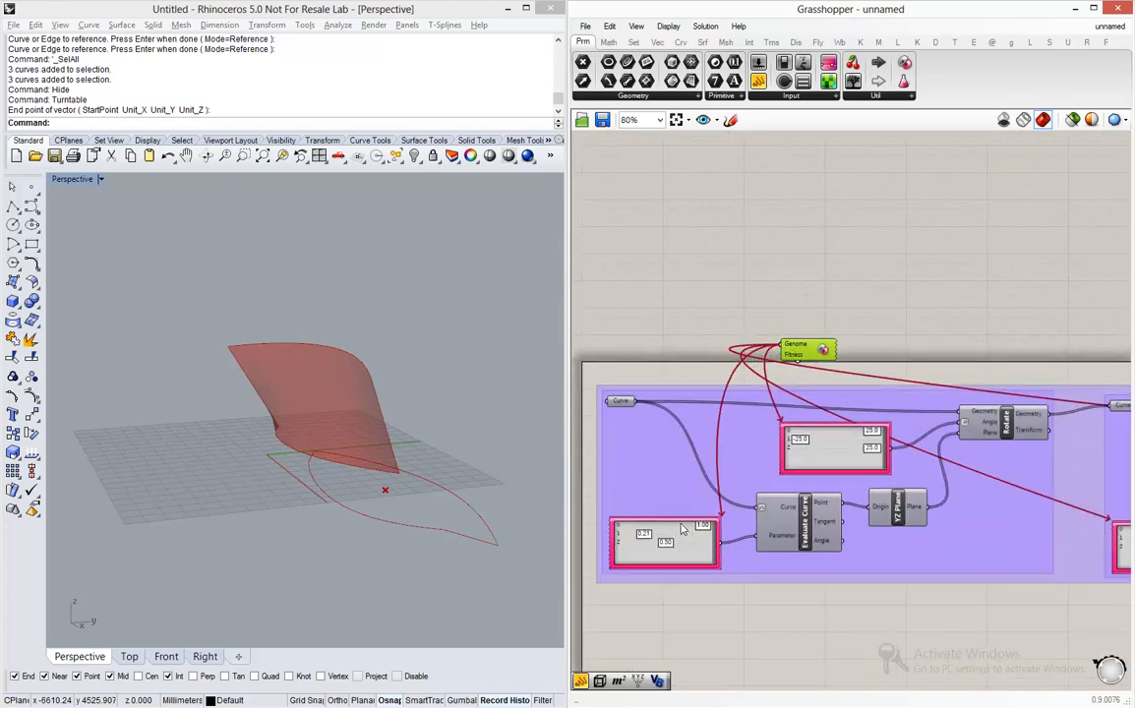
left_click(857, 310)
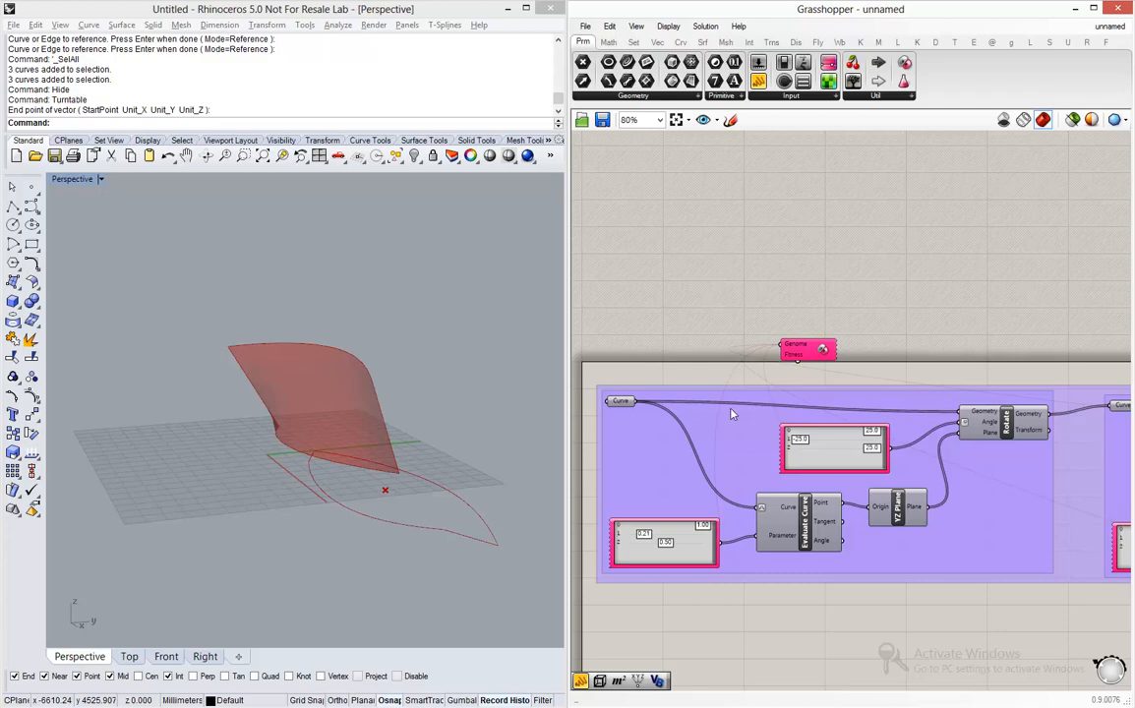
- Examine the Genome connections to the gene pools and repeat the link to the first group's angle gene pool
scroll(762, 384, "up", 3)
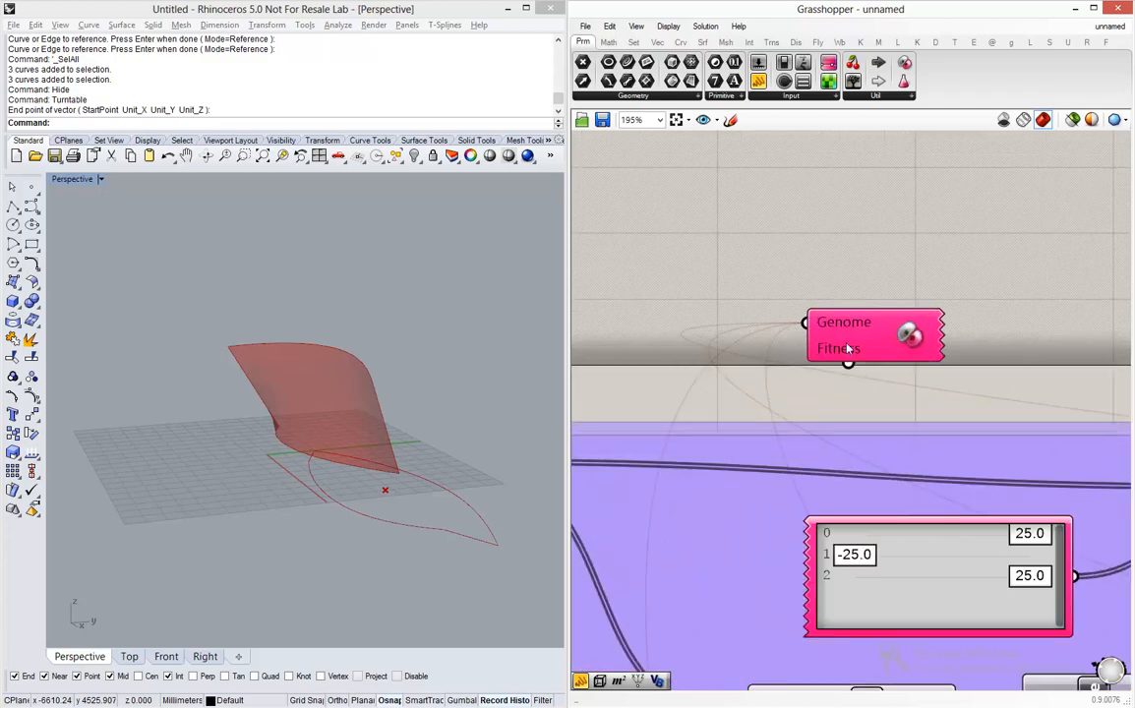
left_click(847, 348)
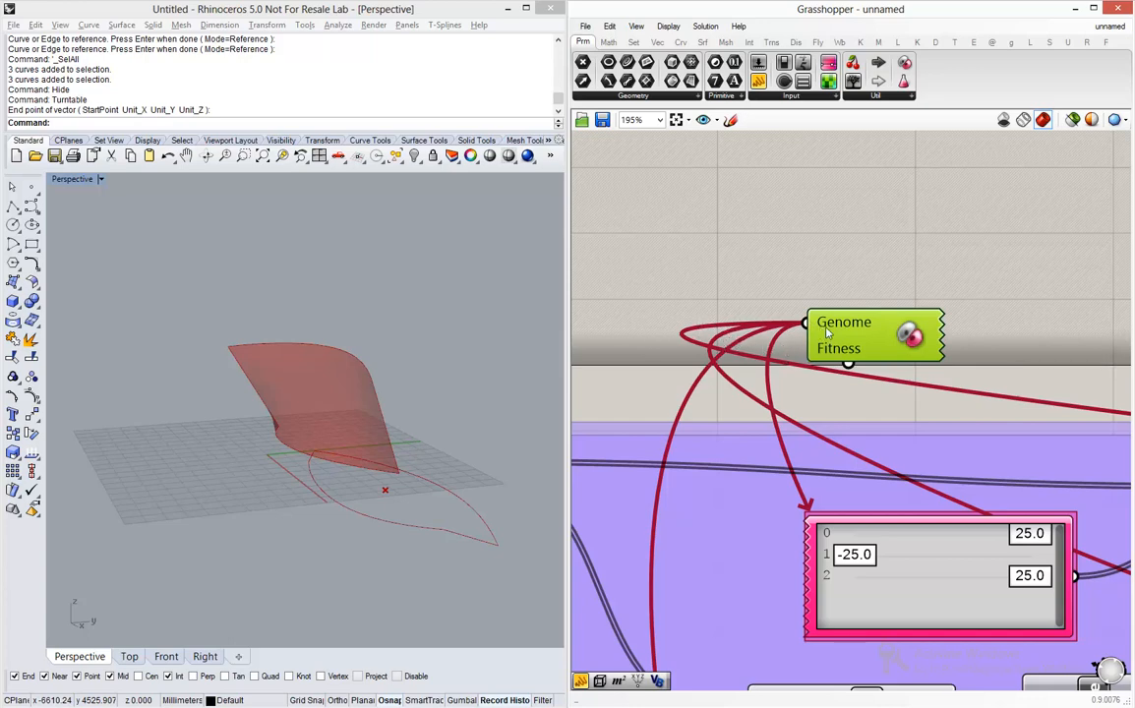
scroll(730, 260, "down", 5)
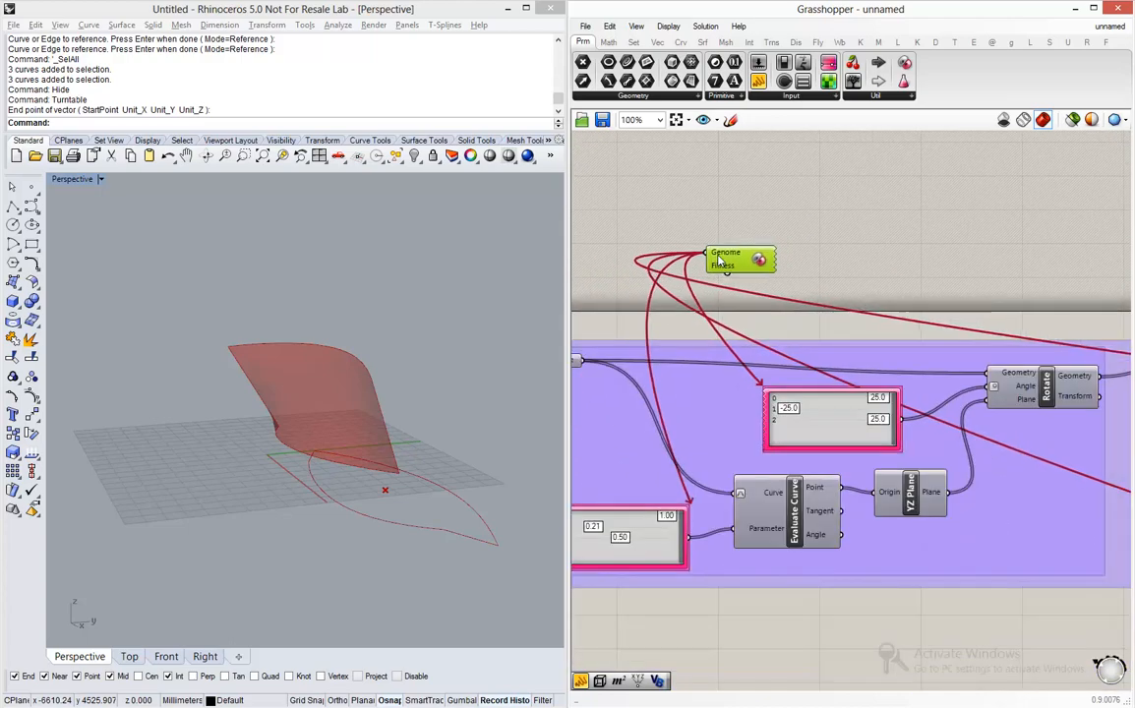
left_click_drag(709, 266, 838, 280)
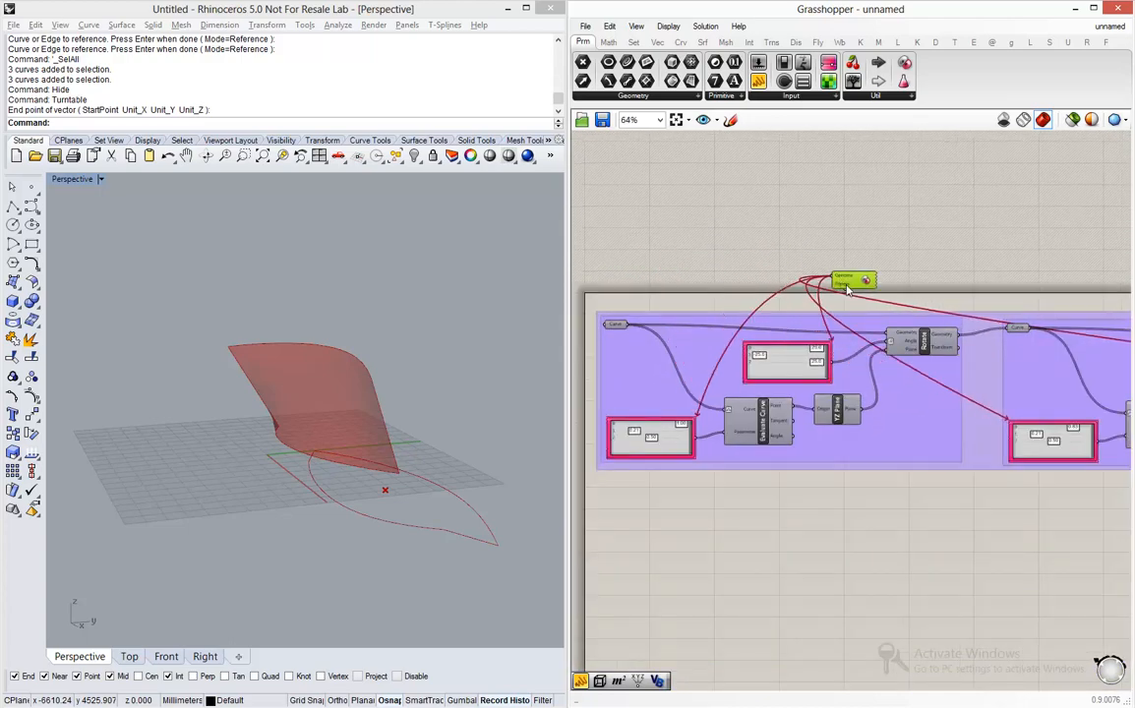
scroll(845, 284, "up", 3)
left_click_drag(814, 435, 816, 267)
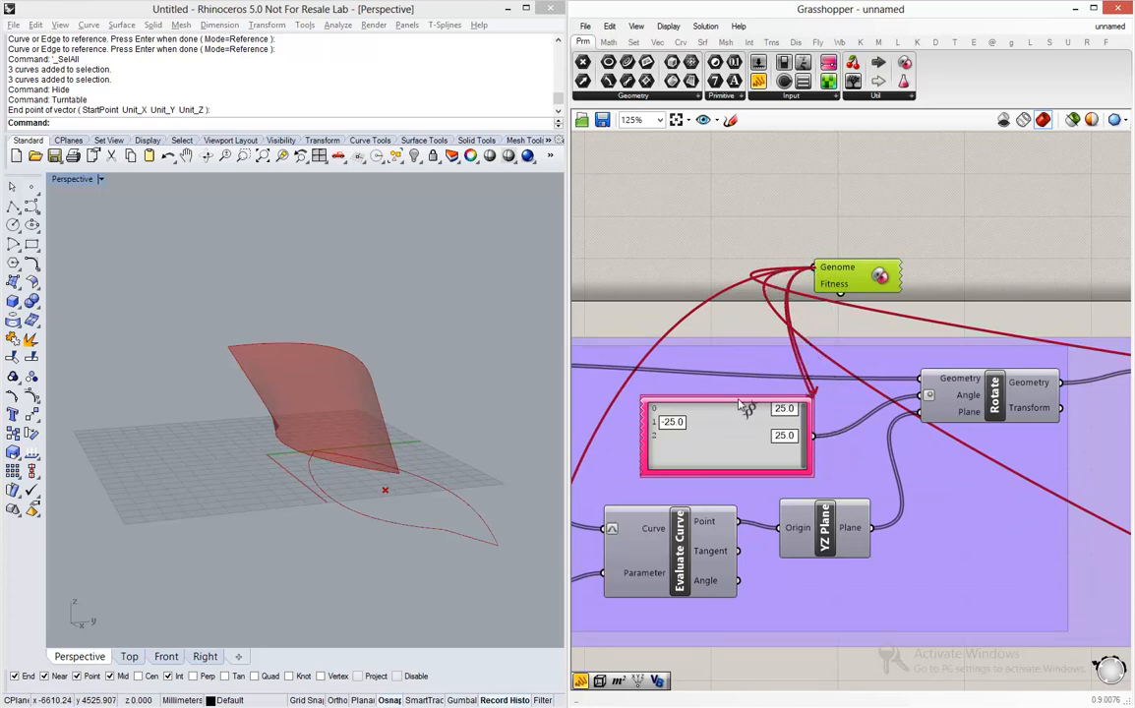
- Move the Galapagos component back above the Area component and read the description of its Fitness input
scroll(703, 257, "down", 8)
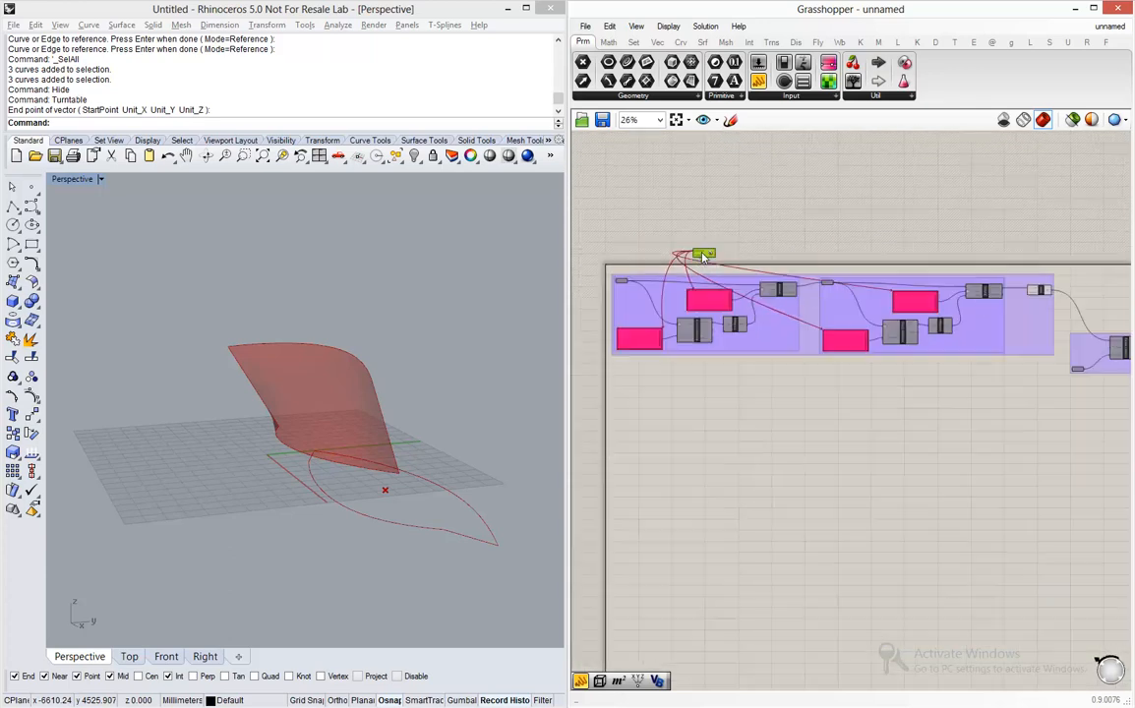
scroll(703, 258, "up", 7)
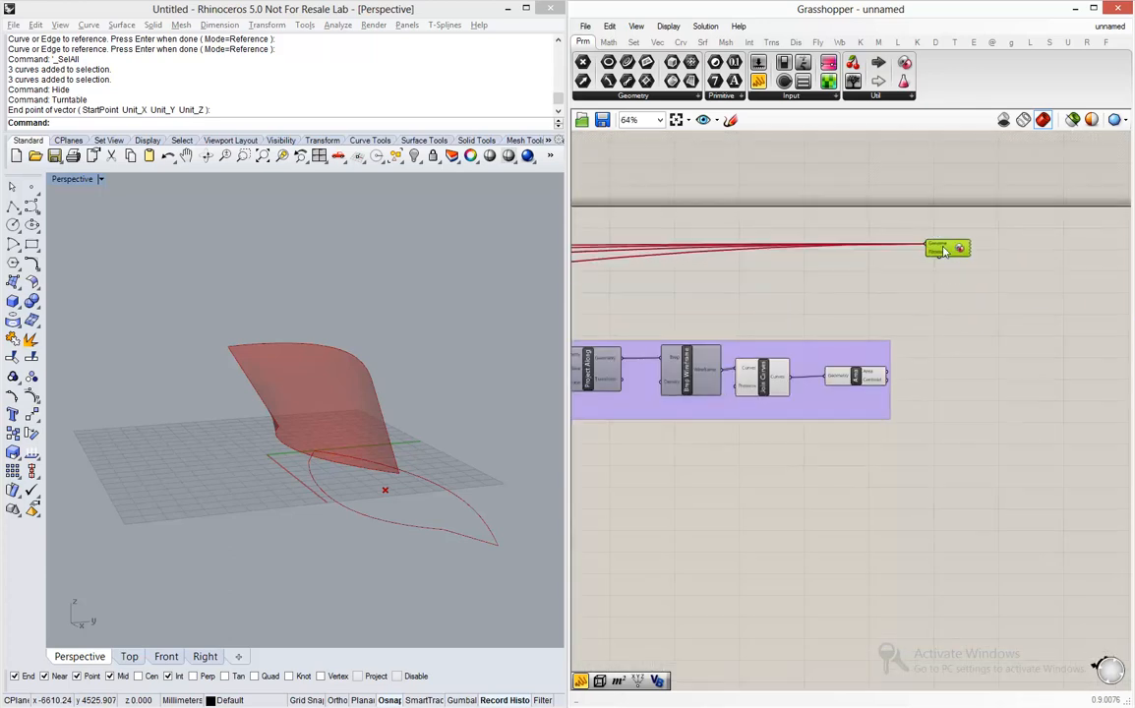
scroll(944, 252, "up", 2)
scroll(929, 266, "up", 3)
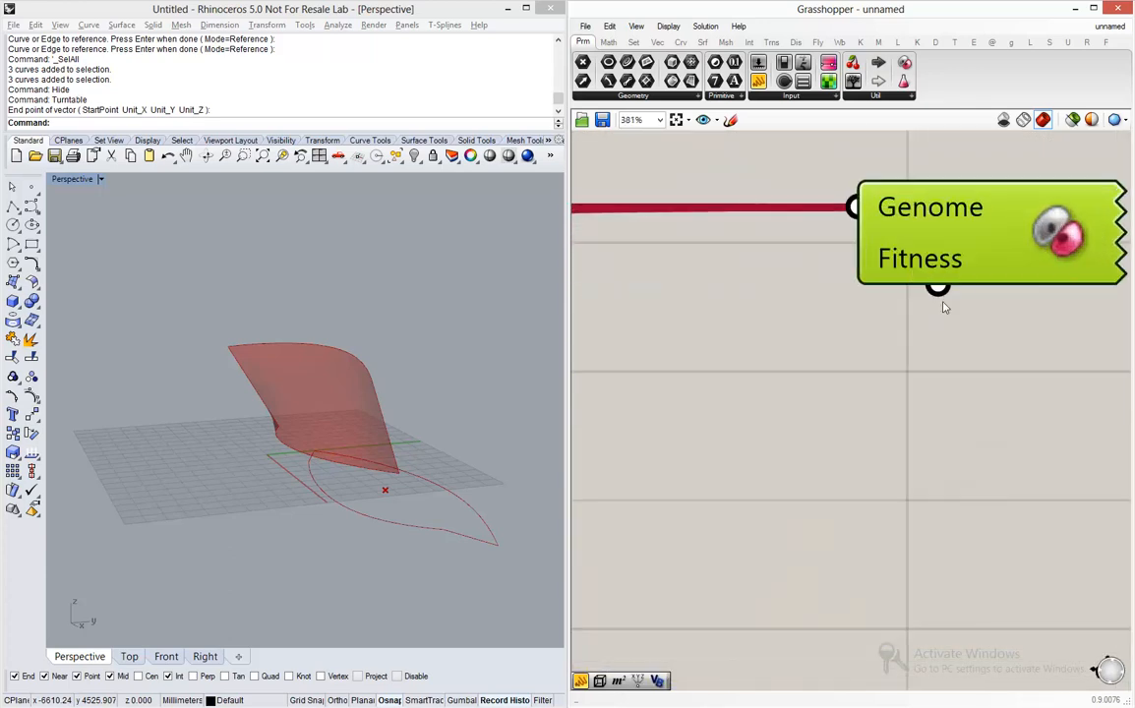
scroll(932, 192, "down", 2)
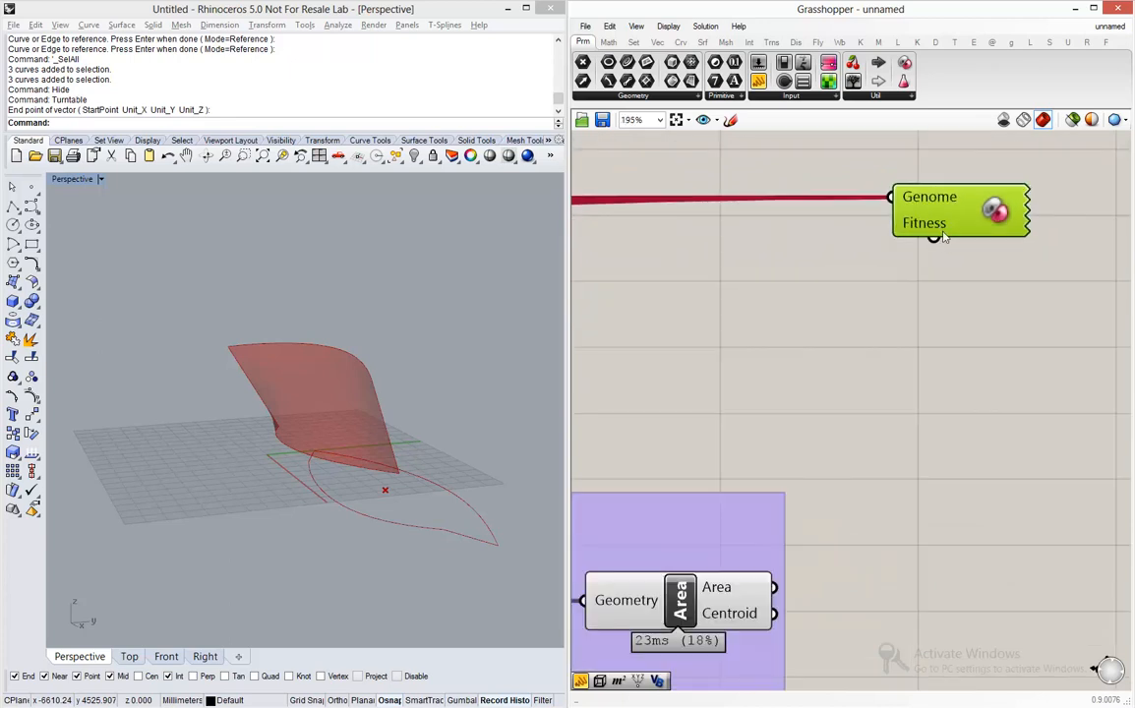
mouse_move(924, 227)
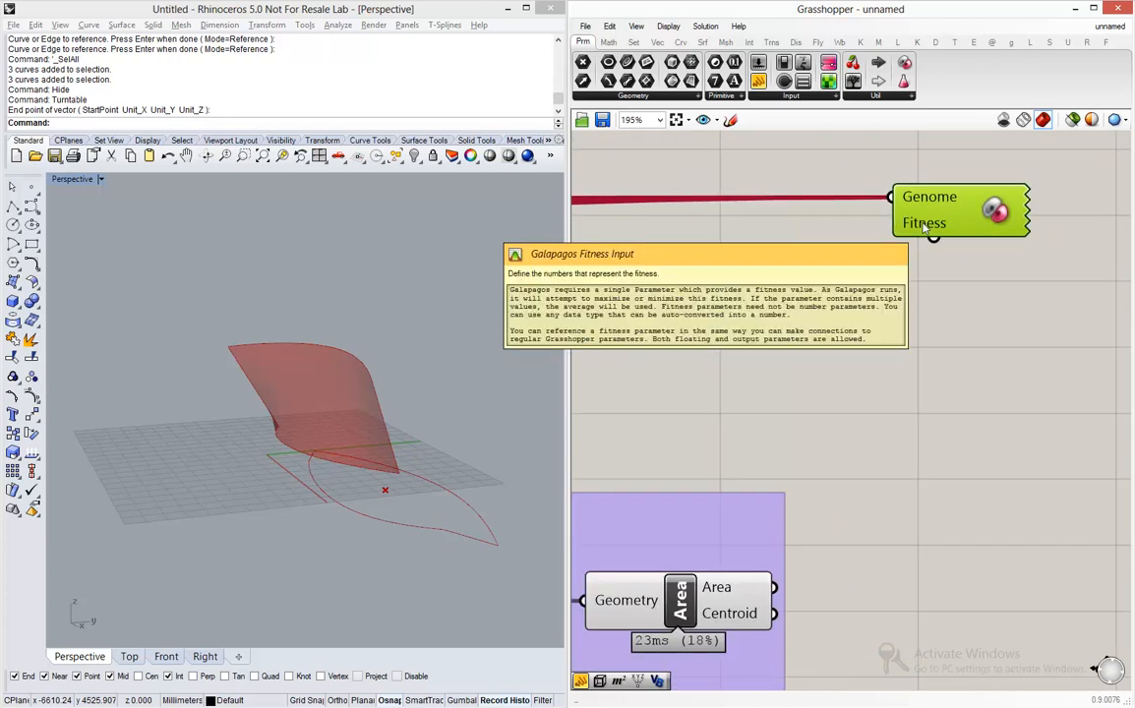
scroll(844, 177, "down", 1)
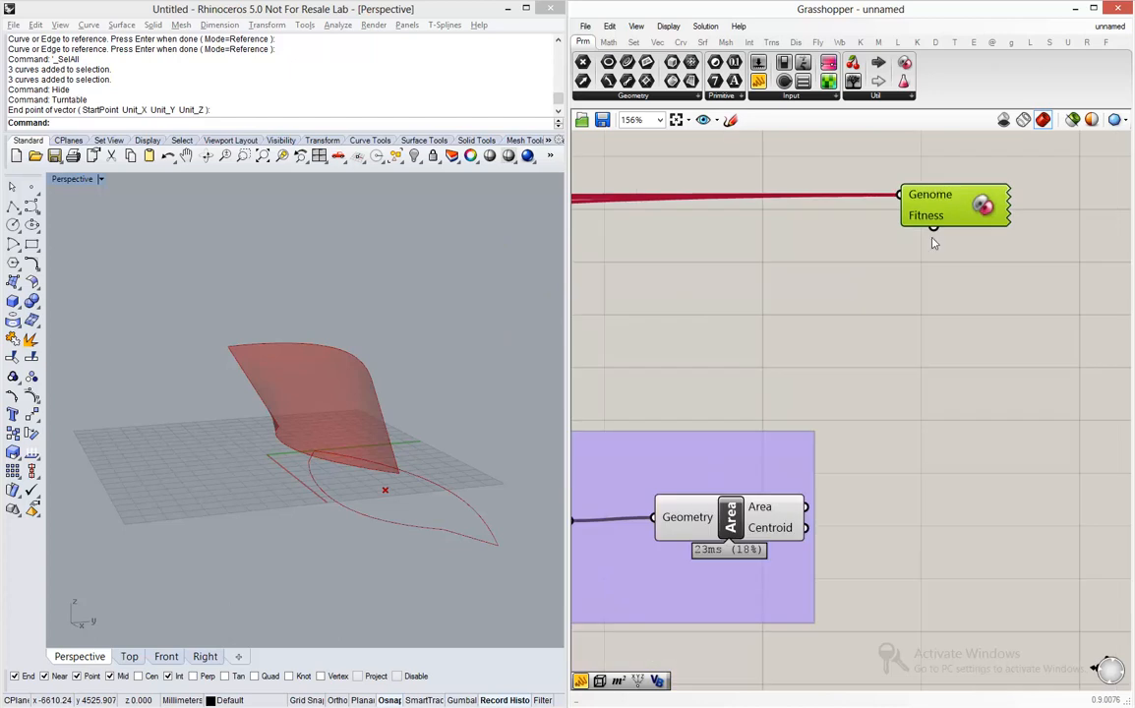
scroll(843, 218, "up", 1)
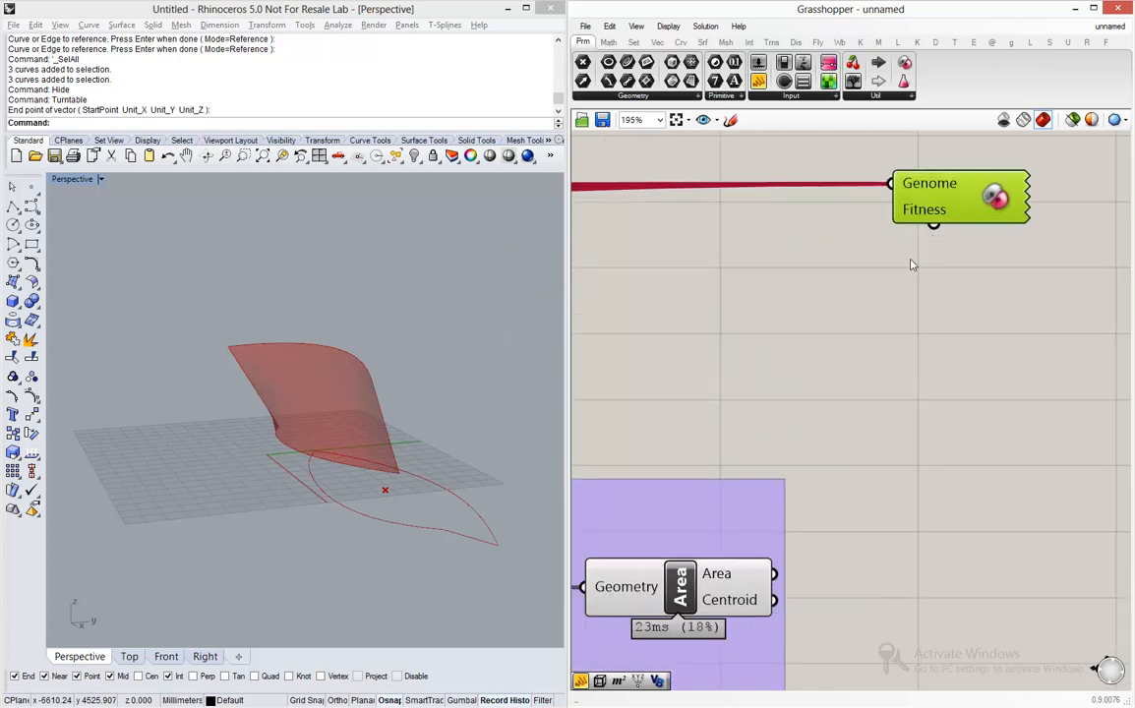
- Connect the Galapagos Fitness input to the Area output of the Area component
left_click_drag(935, 228, 789, 577)
left_click_drag(778, 584, 775, 576)
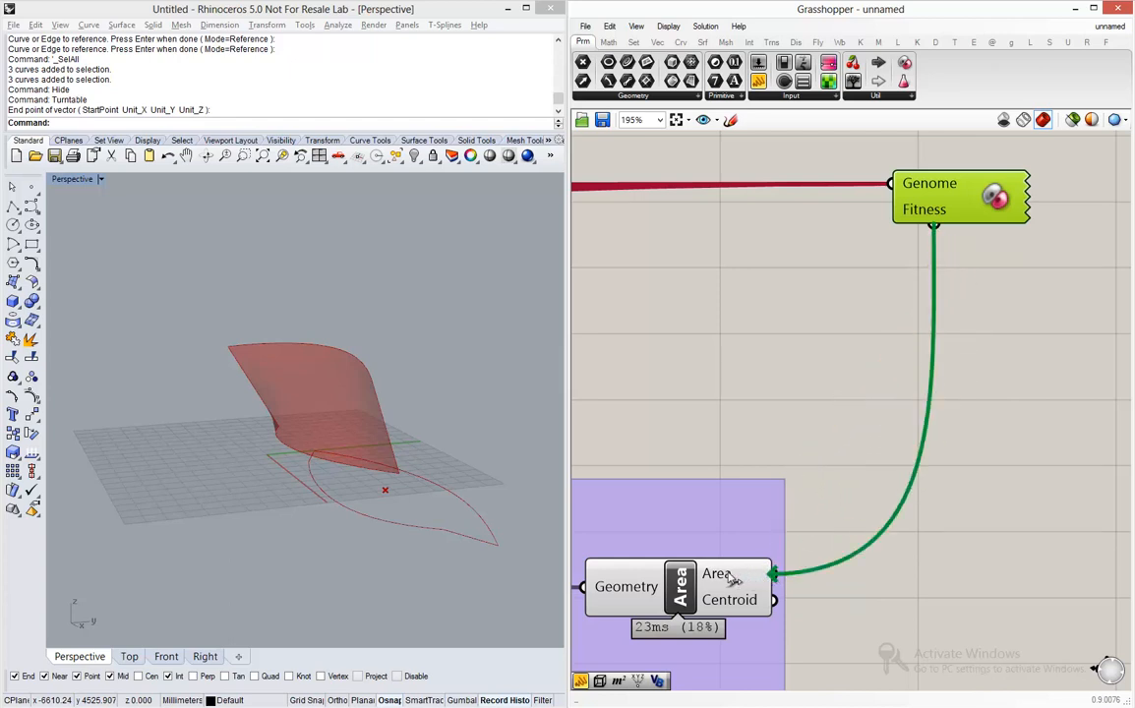
left_click_drag(728, 573, 877, 453)
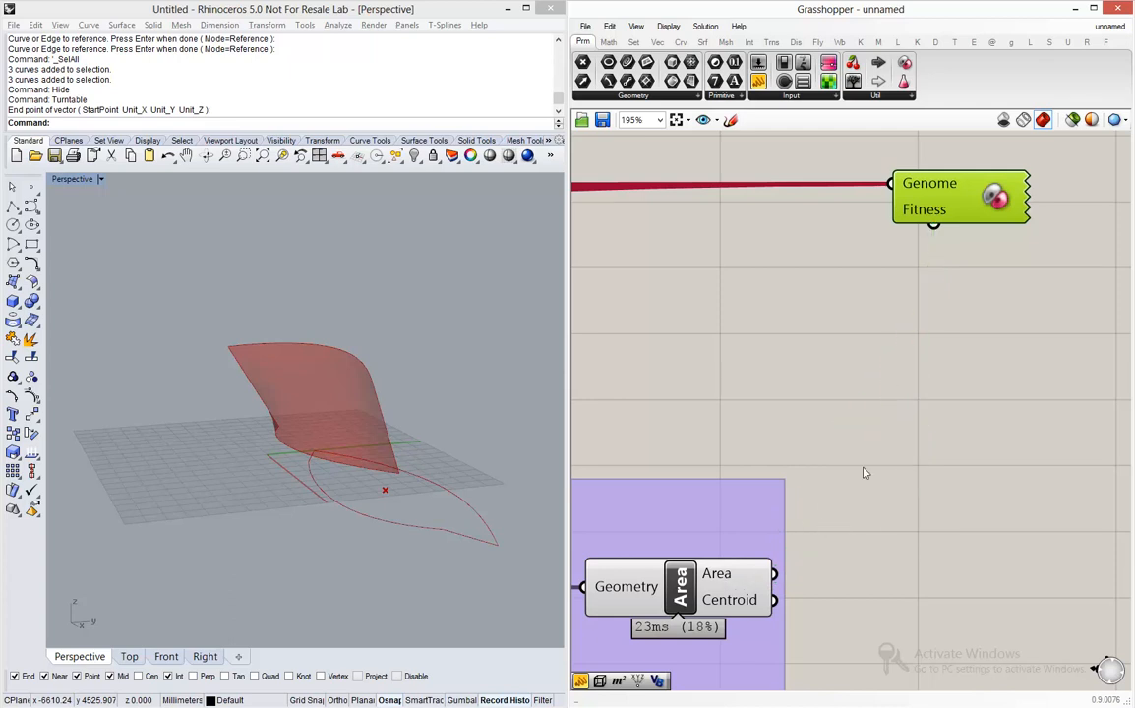
left_click_drag(775, 574, 739, 585)
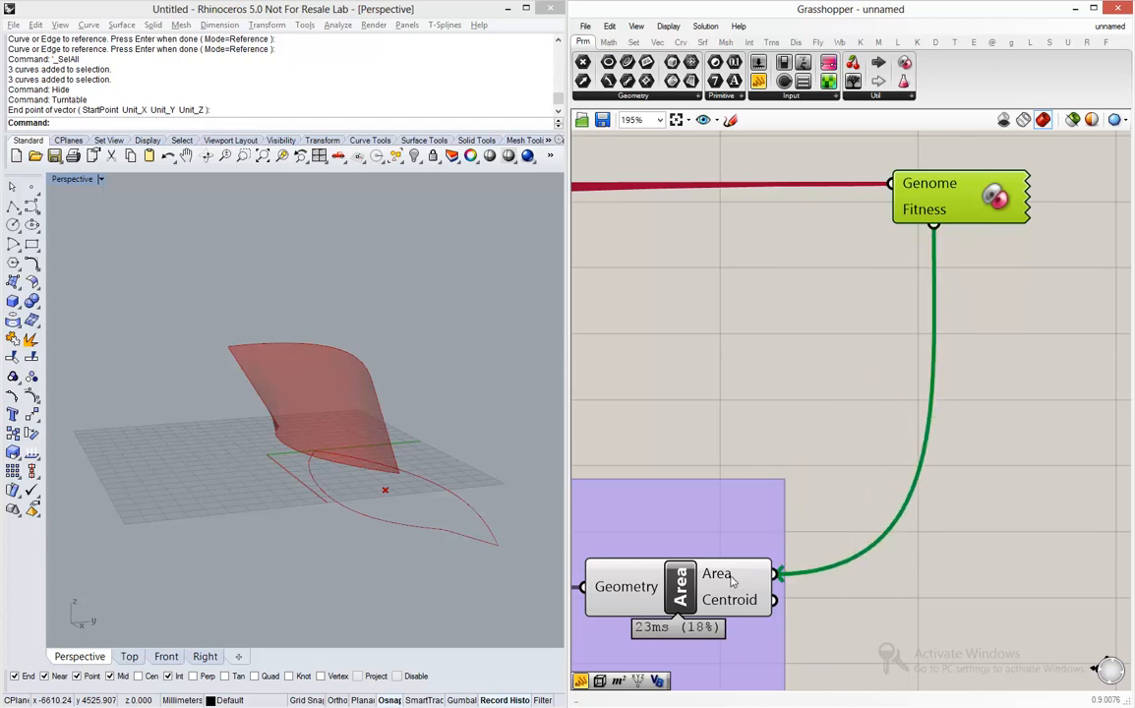
left_click(834, 360)
scroll(835, 360, "down", 3)
scroll(829, 295, "up", 3)
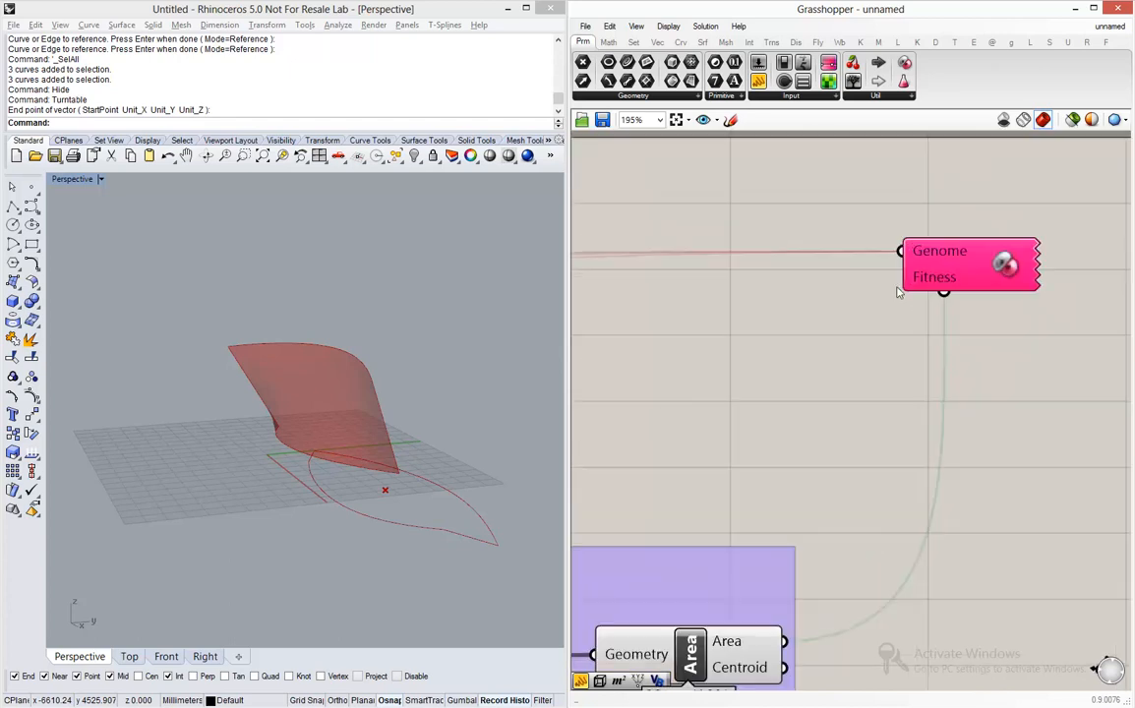
- Open the Galapagos editor from the Galapagos component on the canvas
left_click(961, 260)
left_click(654, 331)
scroll(1002, 287, "down", 5)
scroll(1008, 290, "up", 4)
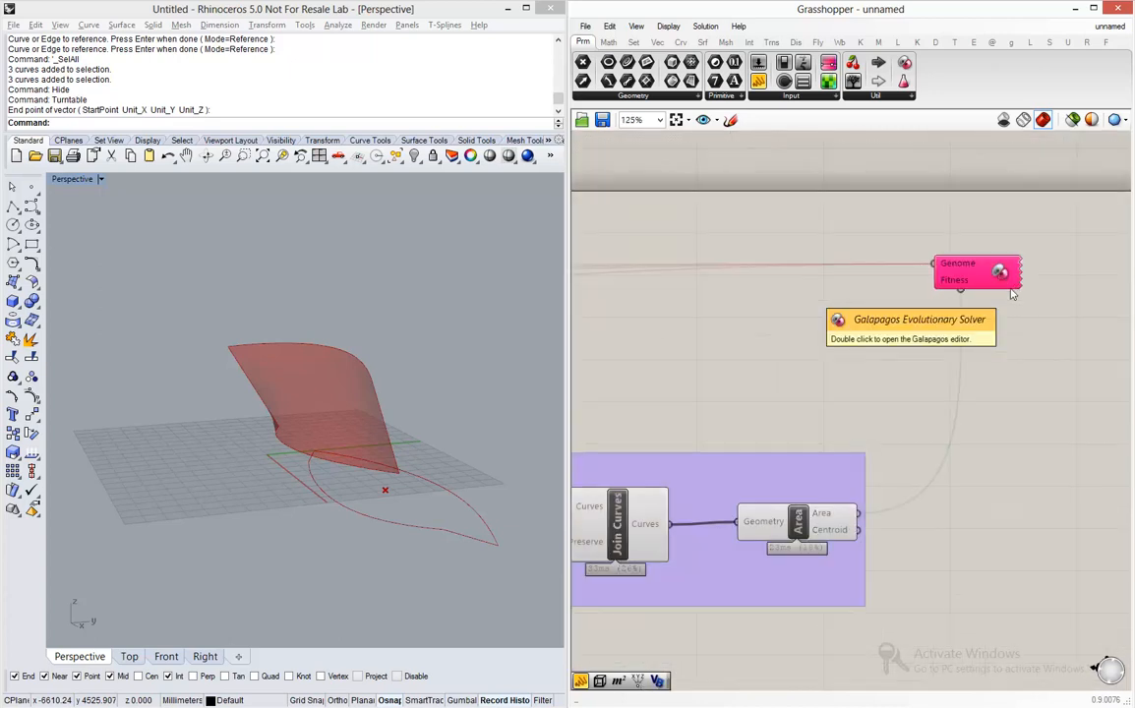
right_click_drag(956, 353, 928, 344)
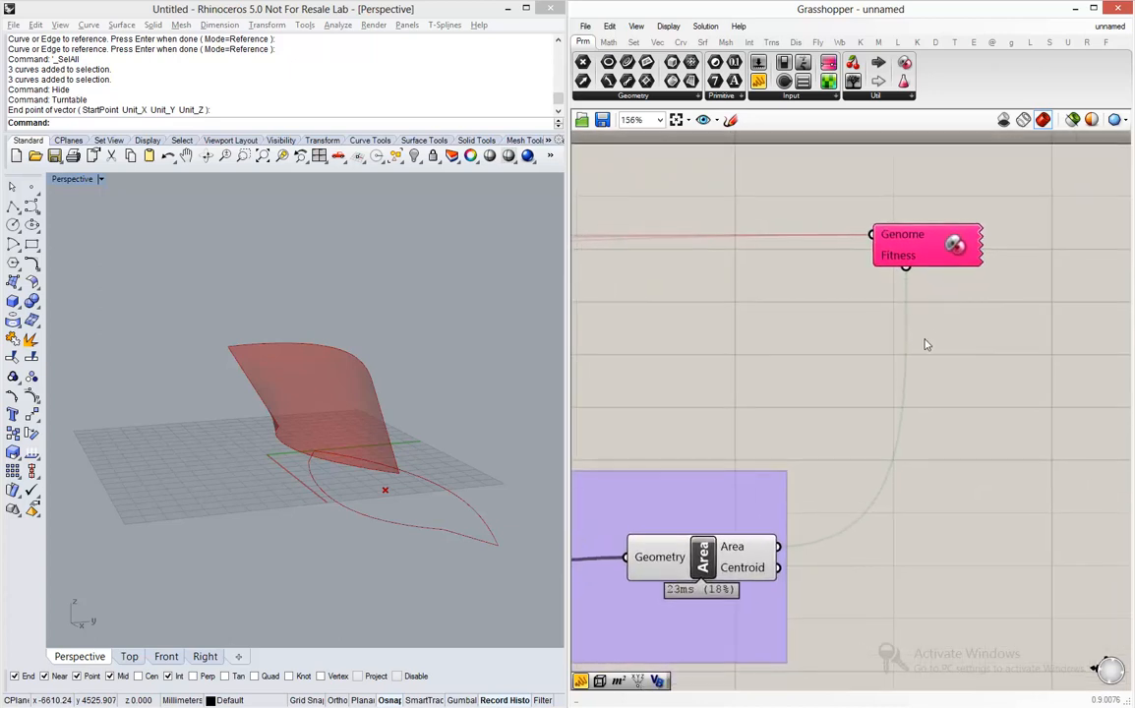
left_click(939, 259)
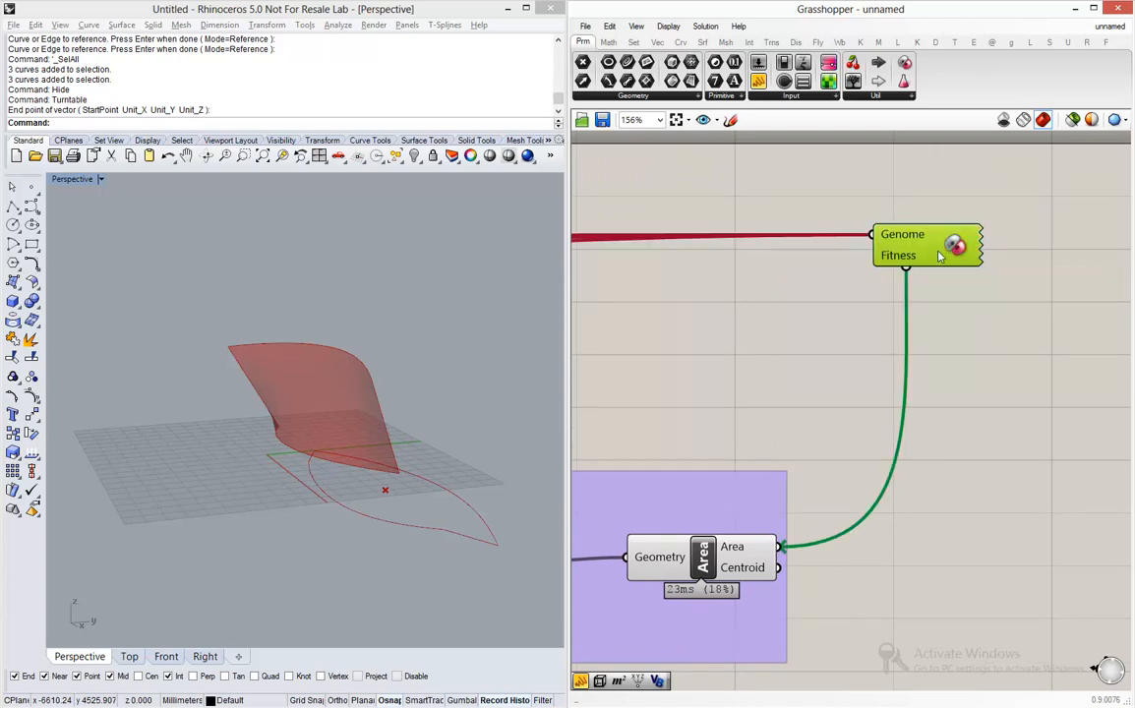
double_click(939, 257)
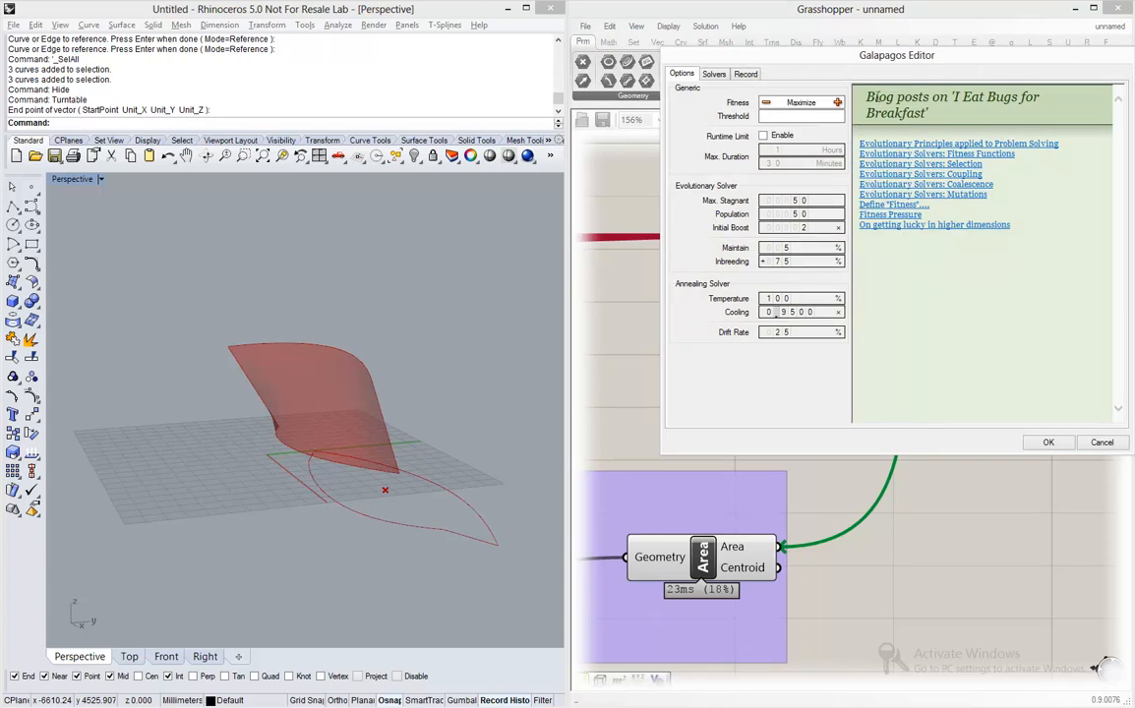
- Open the linked blog post "Evolutionary Principles applied to Problem Solving" from the Galapagos editor
left_click_drag(877, 97, 988, 98)
left_click(1023, 99)
left_click(968, 144)
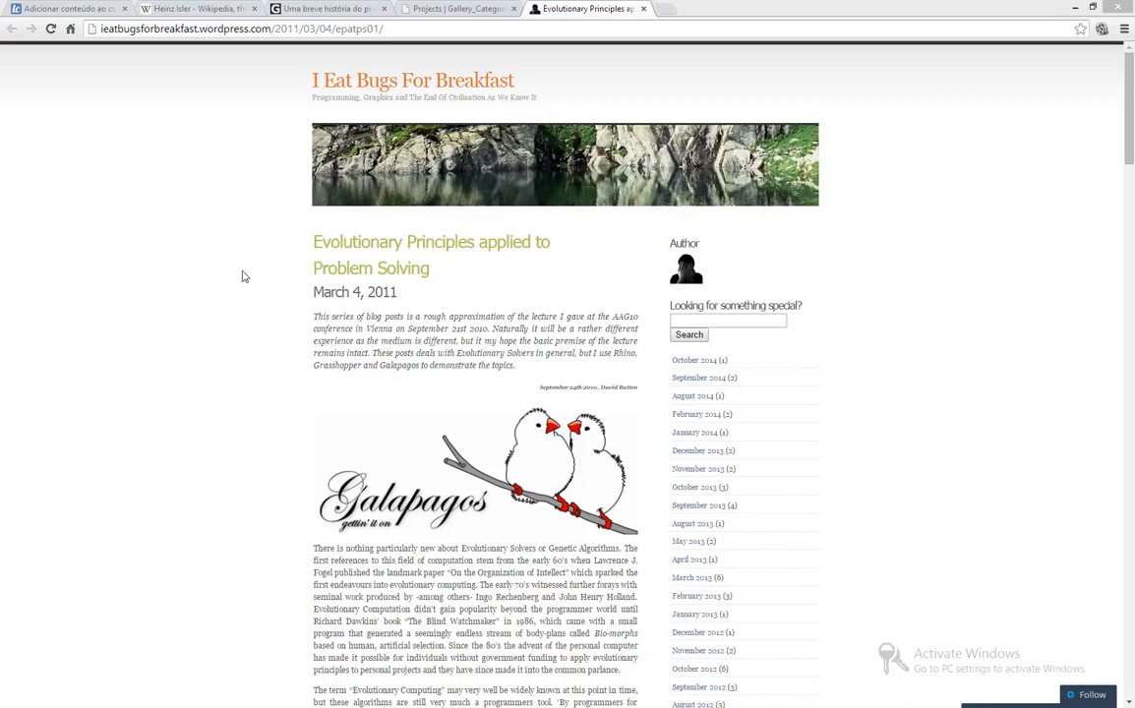
- Read the article's pros and cons and its illustrated fitness-landscape process down to the conclusion, and return to the Galapagos editor
scroll(241, 282, "down", 3)
scroll(238, 285, "down", 5)
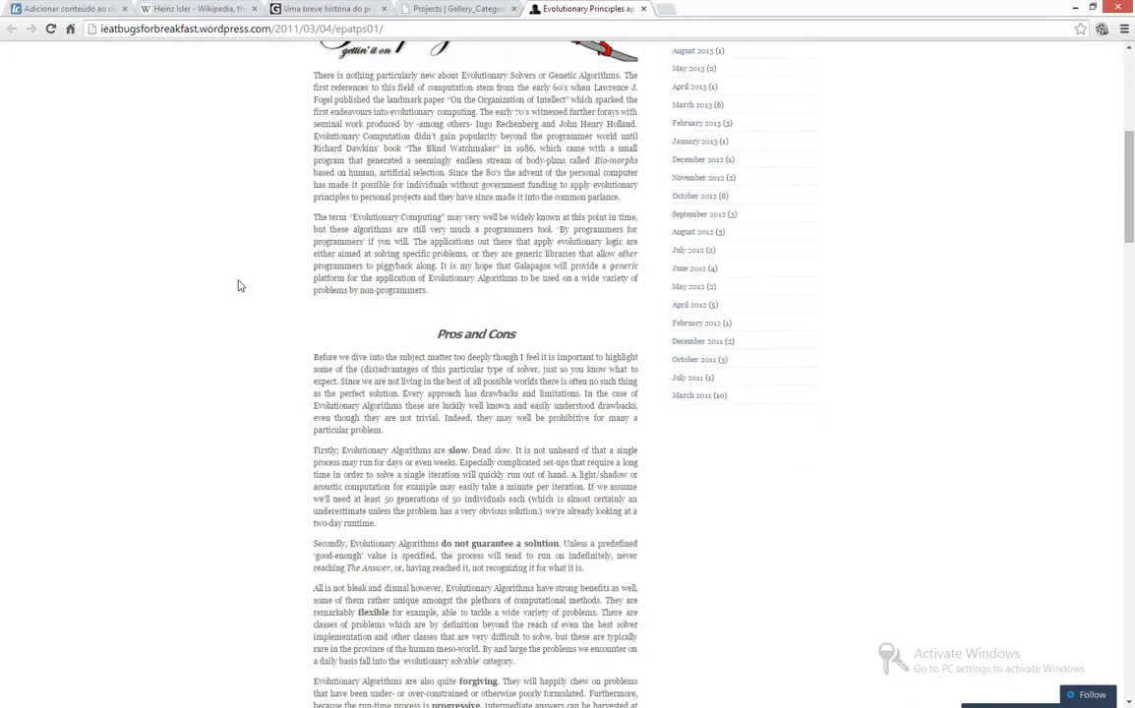
scroll(237, 286, "down", 1)
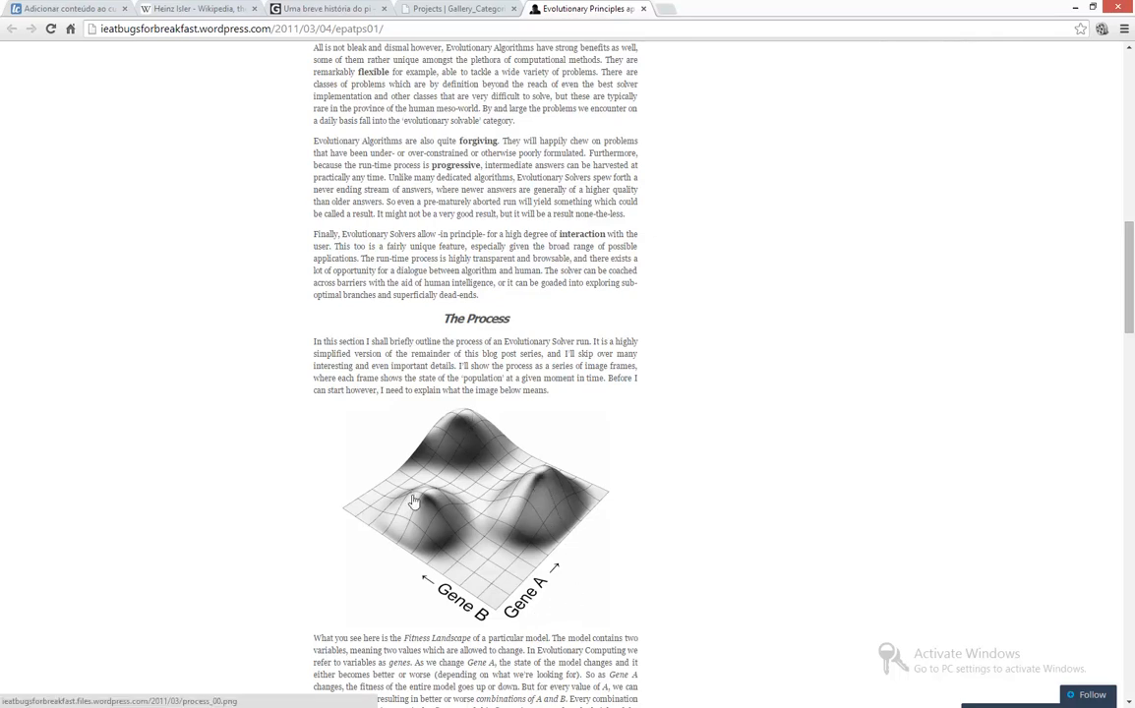
scroll(747, 351, "down", 5)
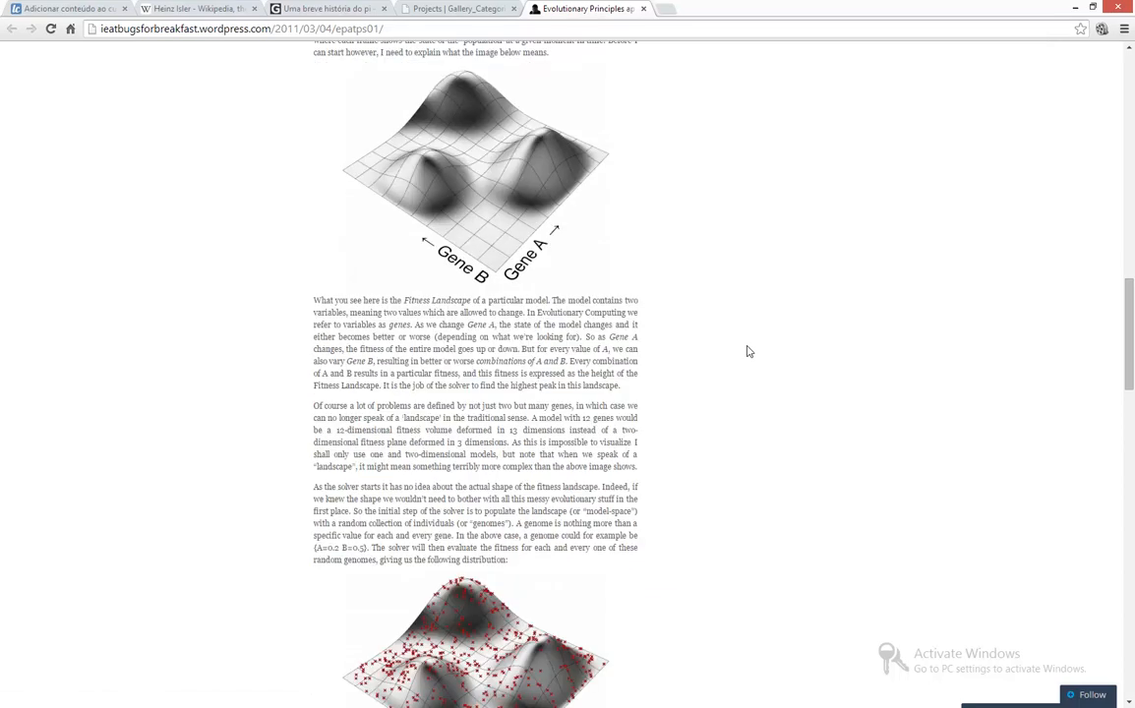
scroll(747, 351, "down", 1)
scroll(747, 351, "up", 1)
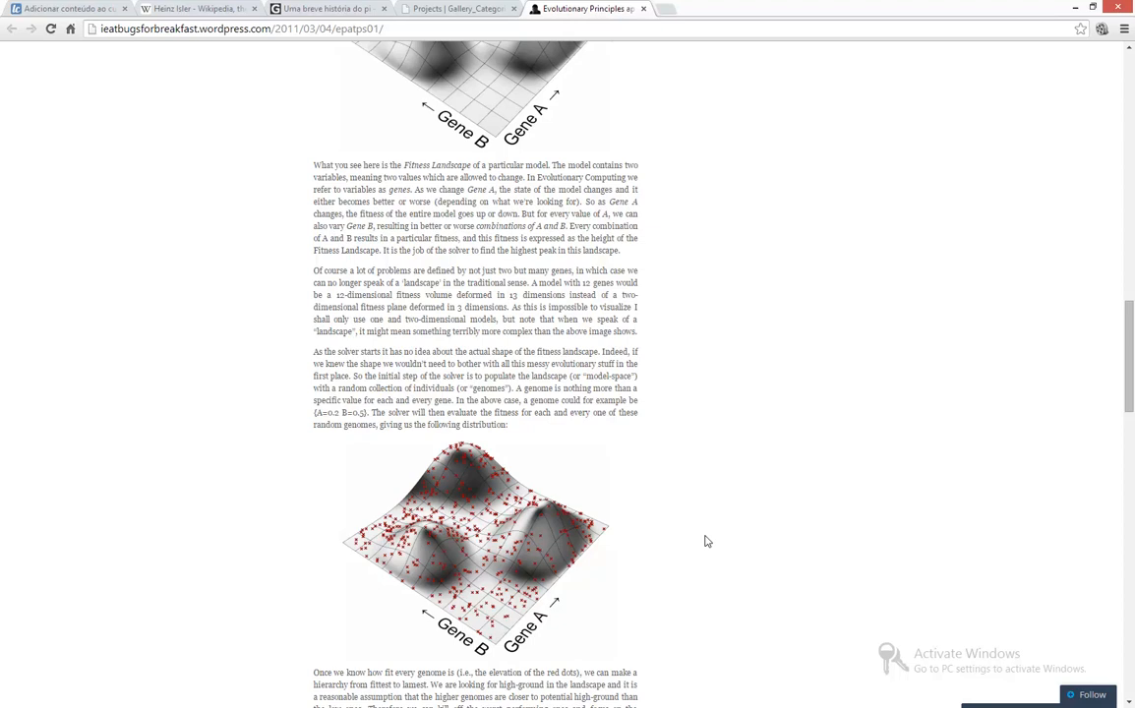
scroll(705, 541, "down", 3)
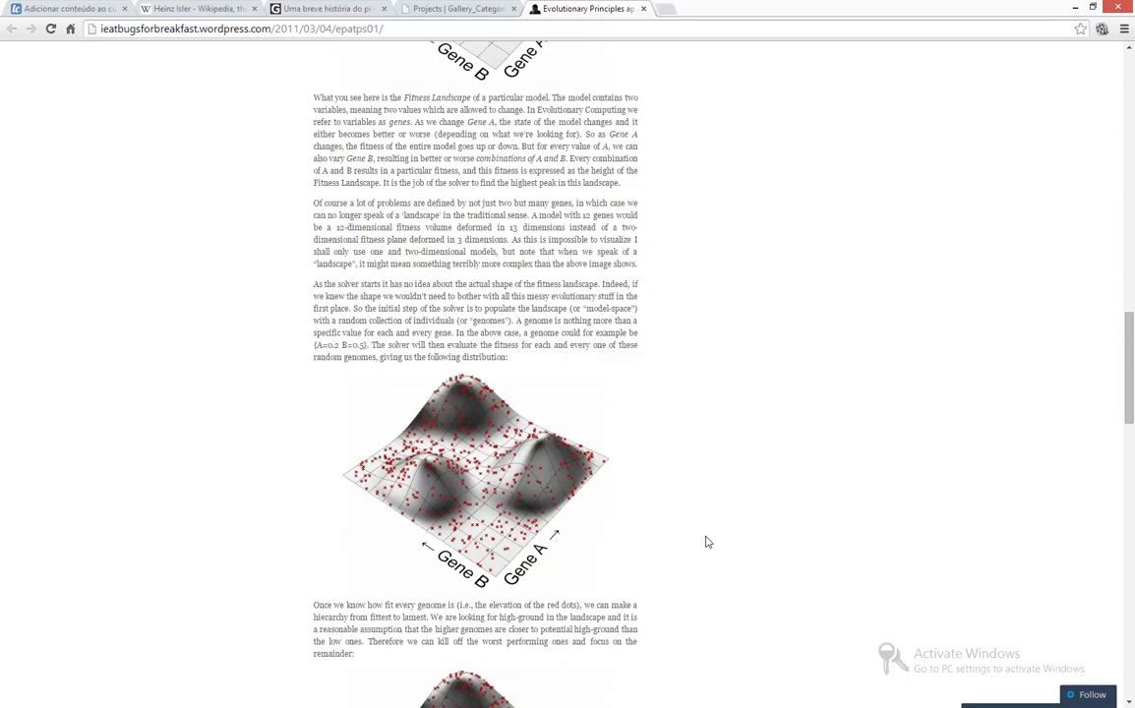
scroll(710, 540, "down", 1)
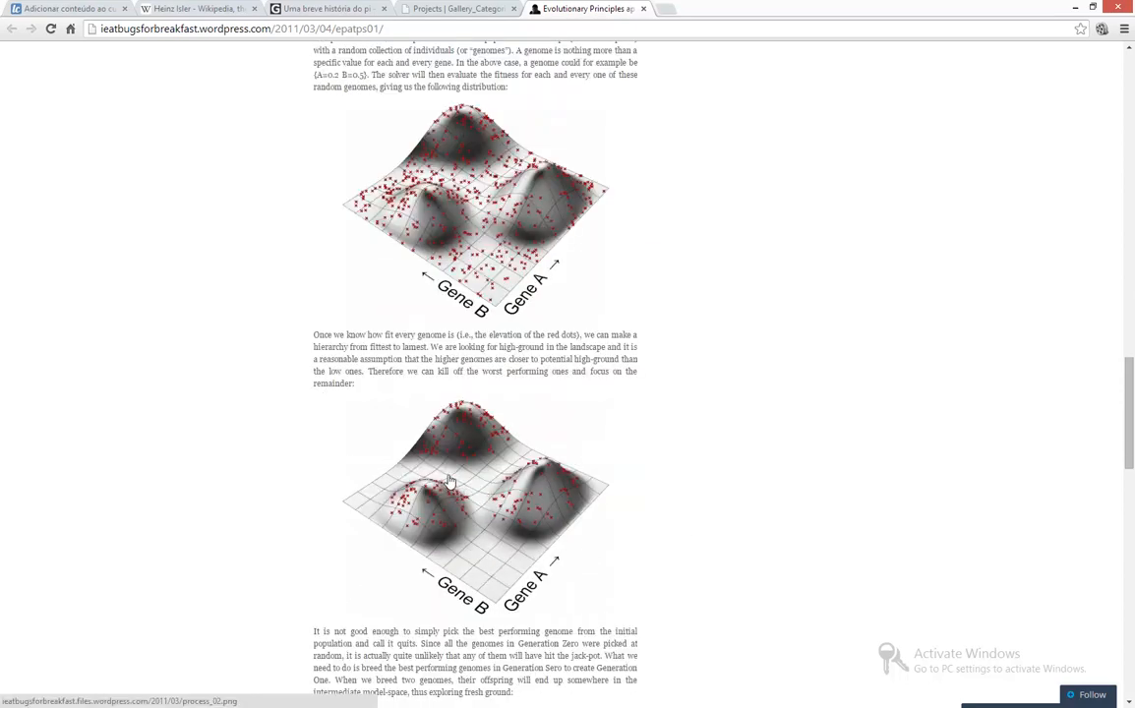
scroll(474, 490, "down", 2)
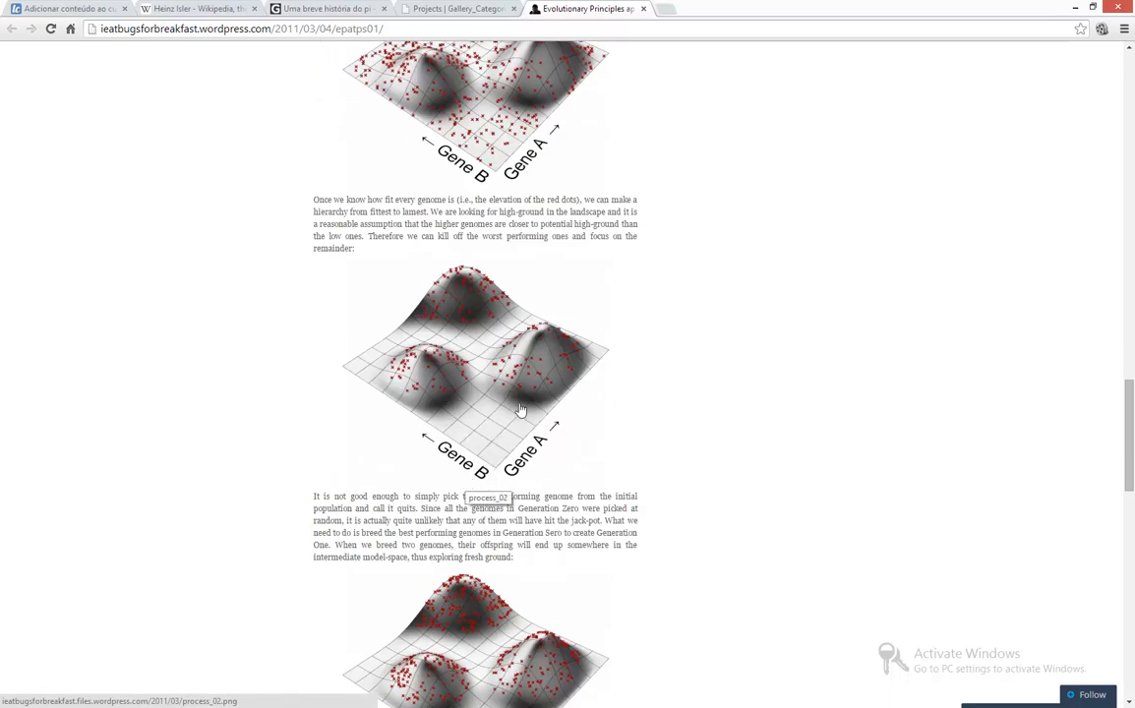
scroll(522, 433, "down", 2)
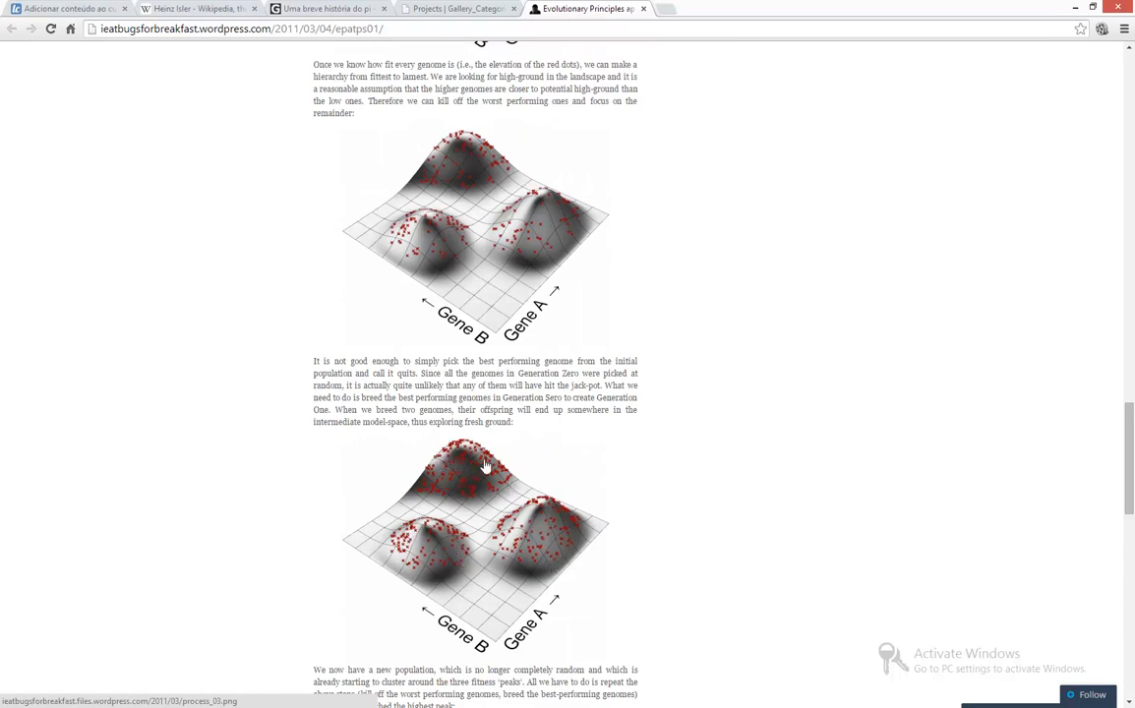
scroll(481, 464, "down", 2)
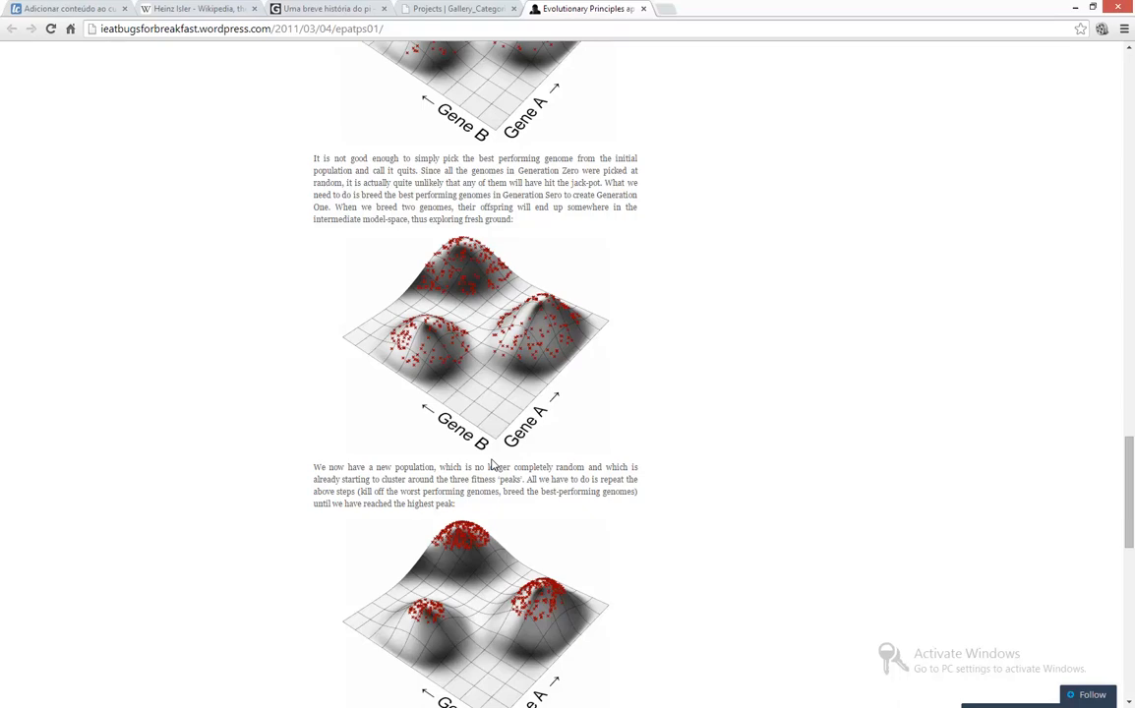
scroll(609, 459, "down", 2)
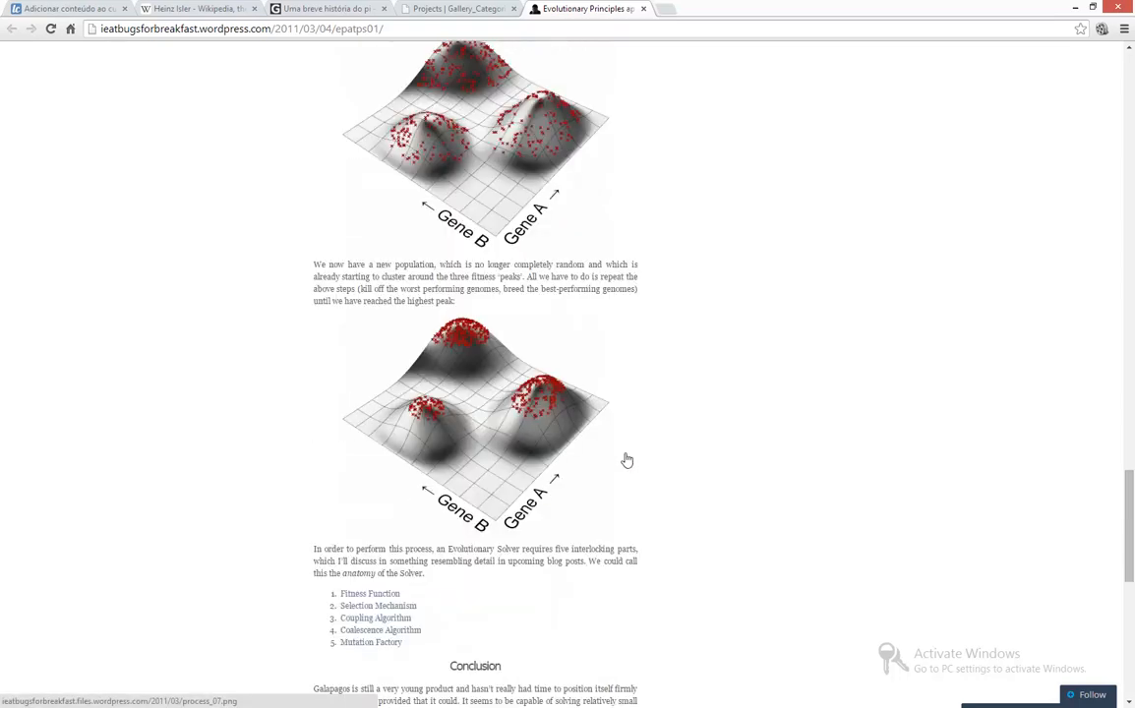
scroll(626, 459, "down", 1)
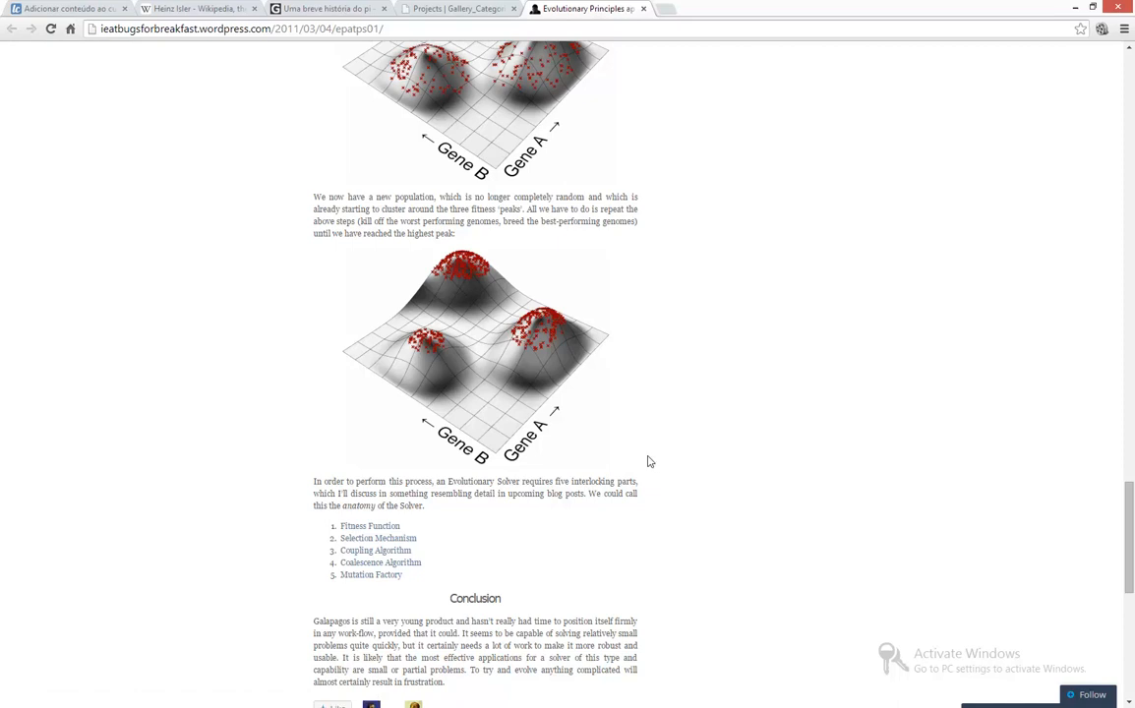
key("alt+Tab")
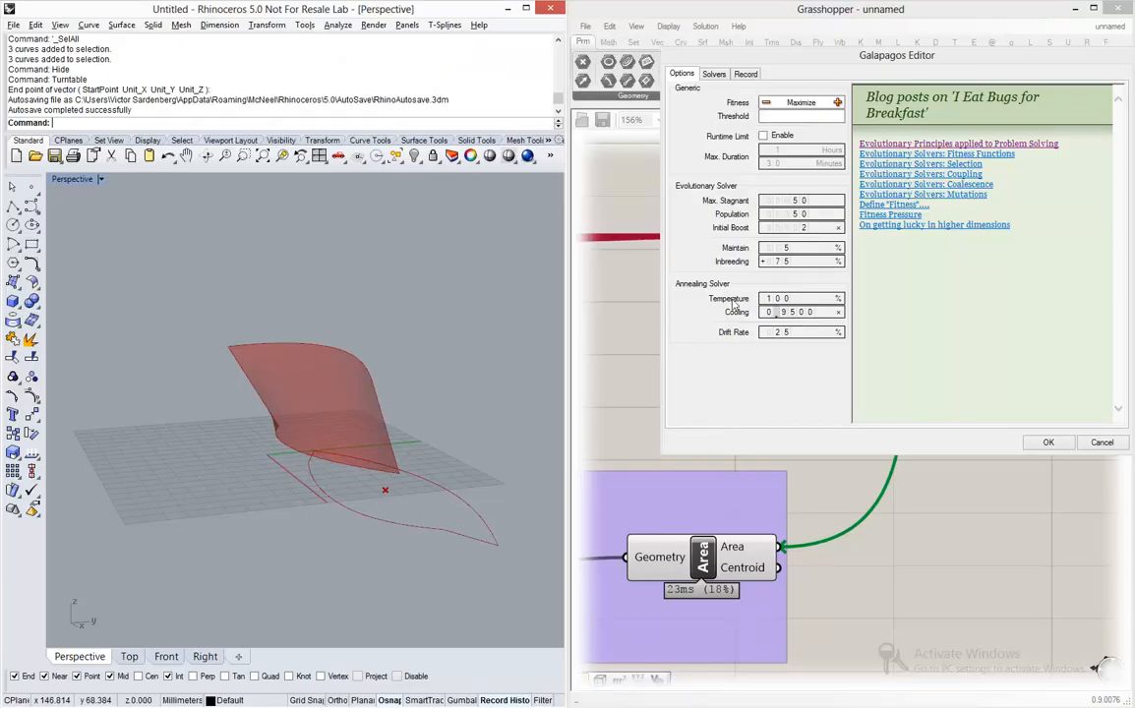
- Try Minimize and a target value of 2500 as the Fitness goal, and restore it to Maximize
left_click(729, 102)
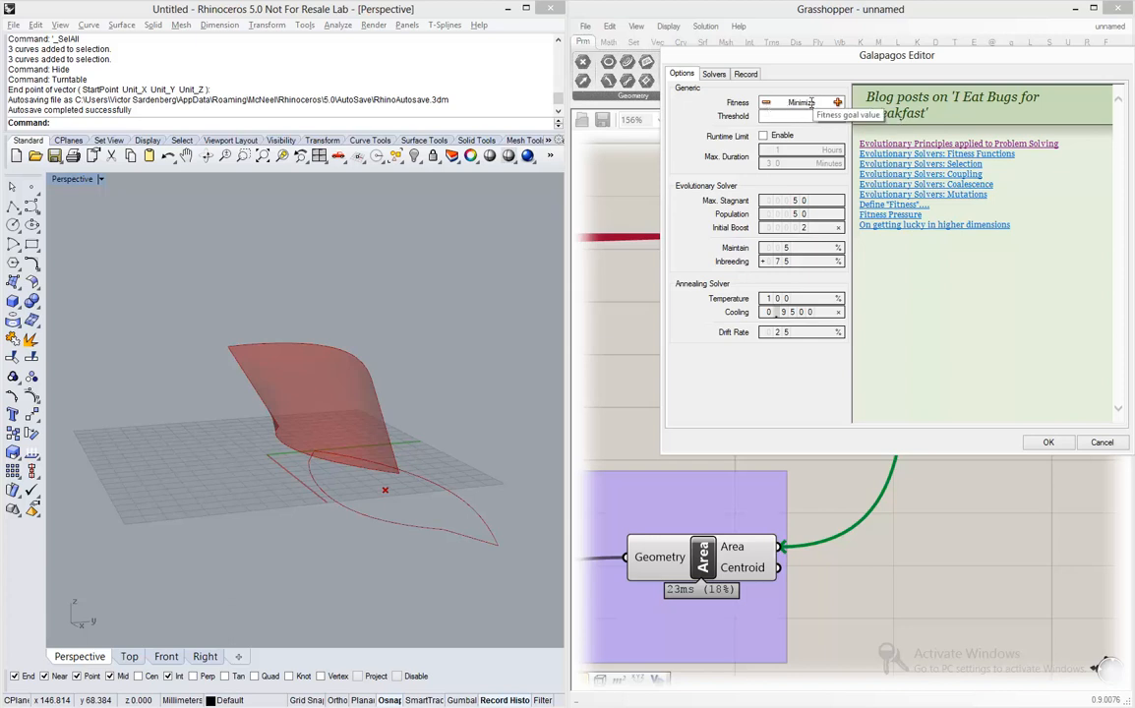
double_click(808, 102)
type("2500")
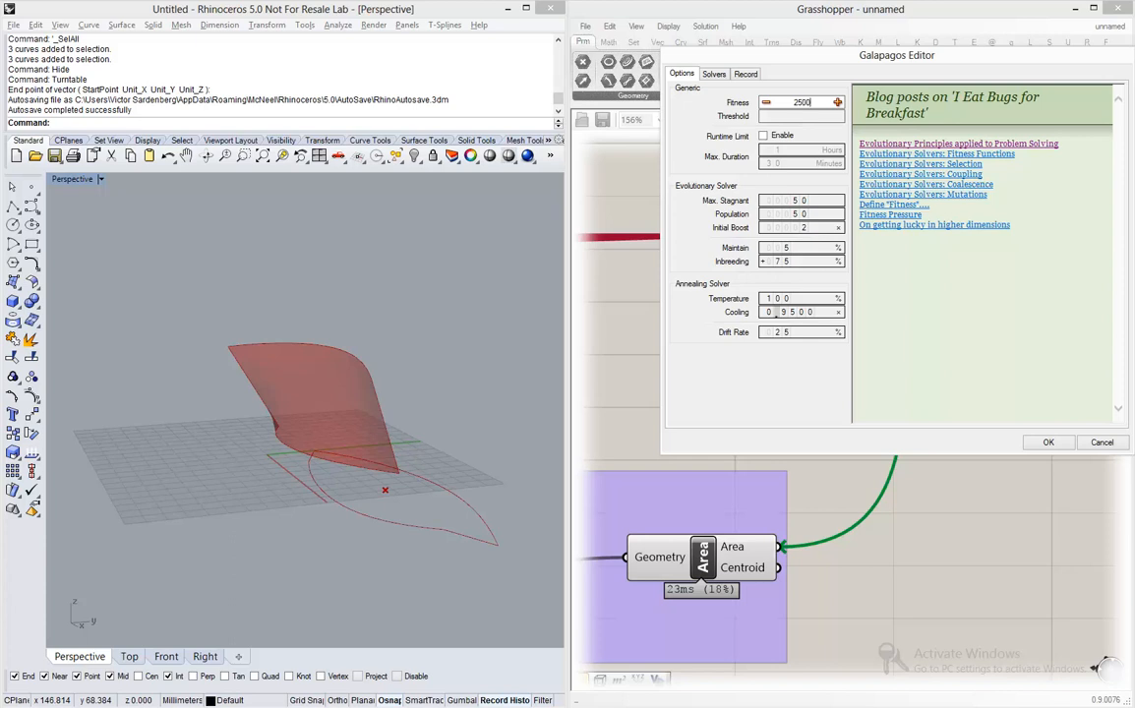
left_click(838, 105)
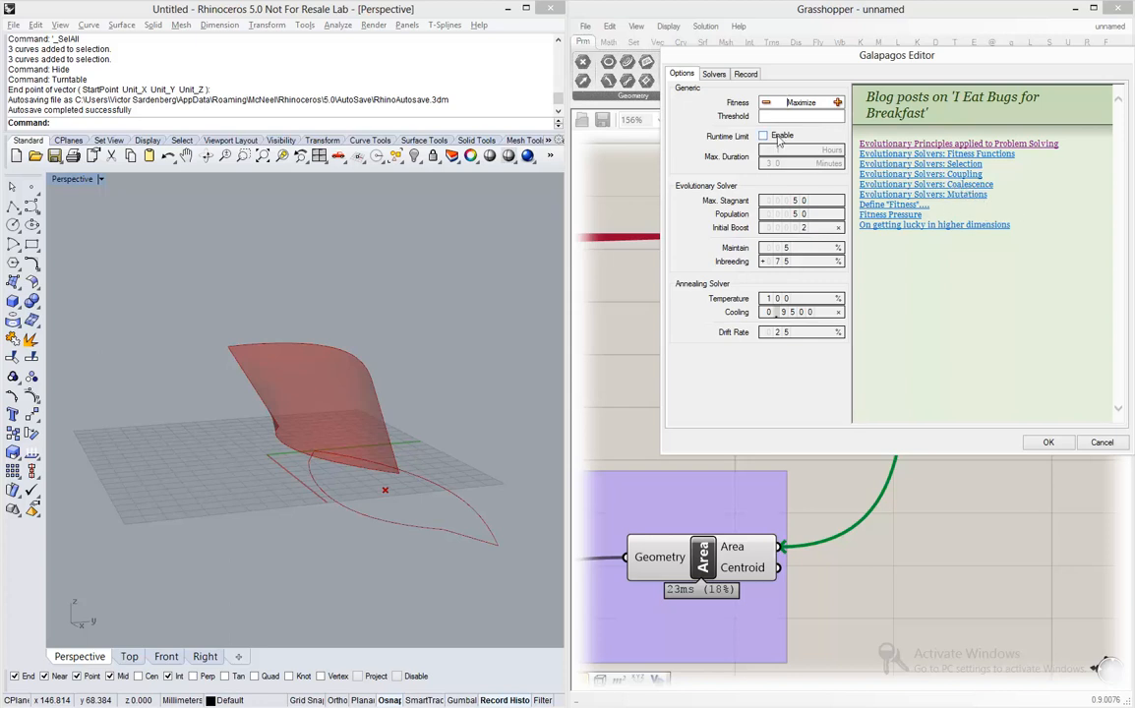
- Set Galapagos to display all genomes in the Rhino viewport and start the solver
left_click(713, 77)
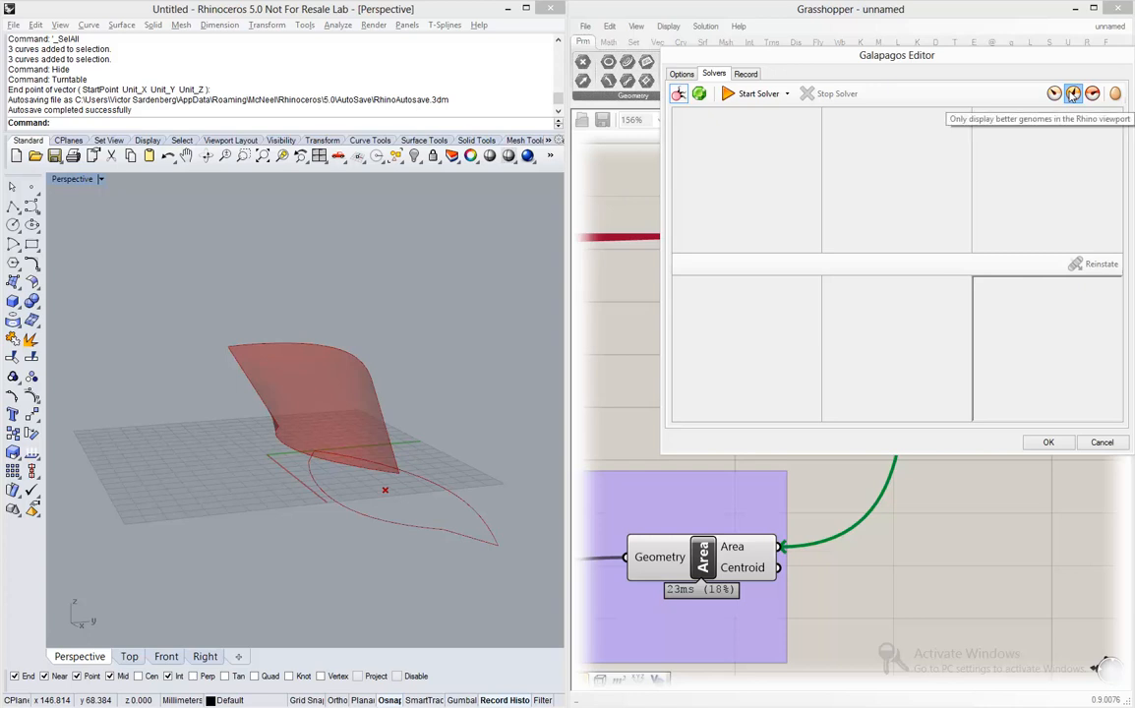
left_click(1071, 94)
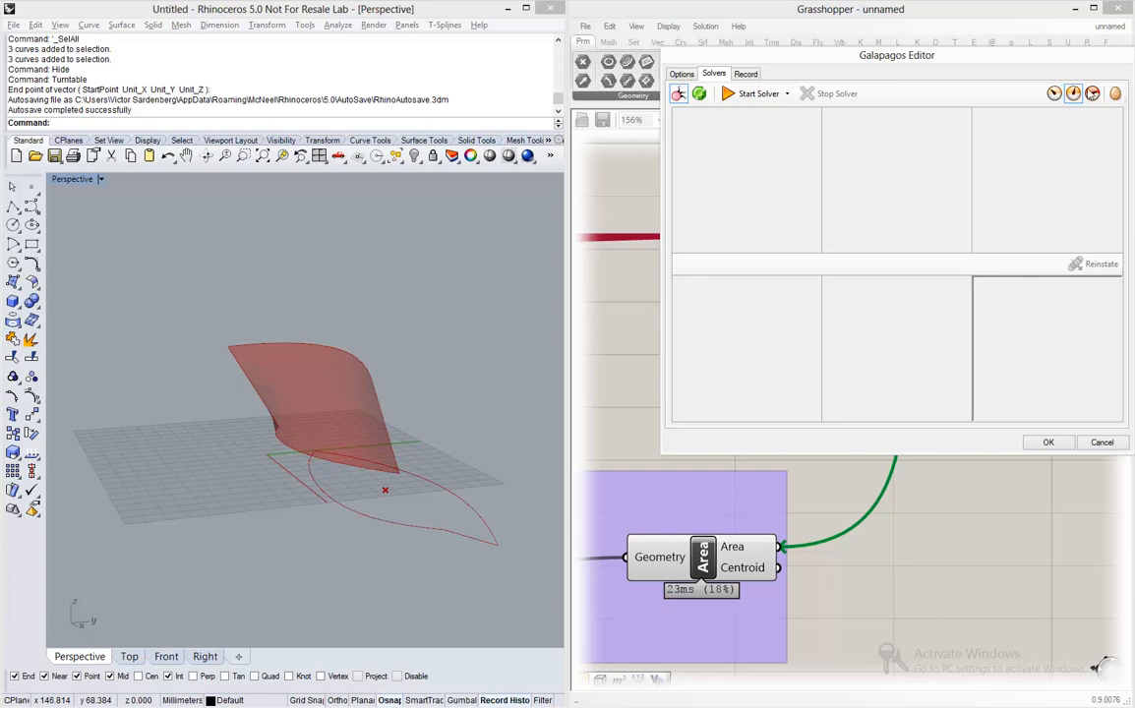
left_click(1093, 93)
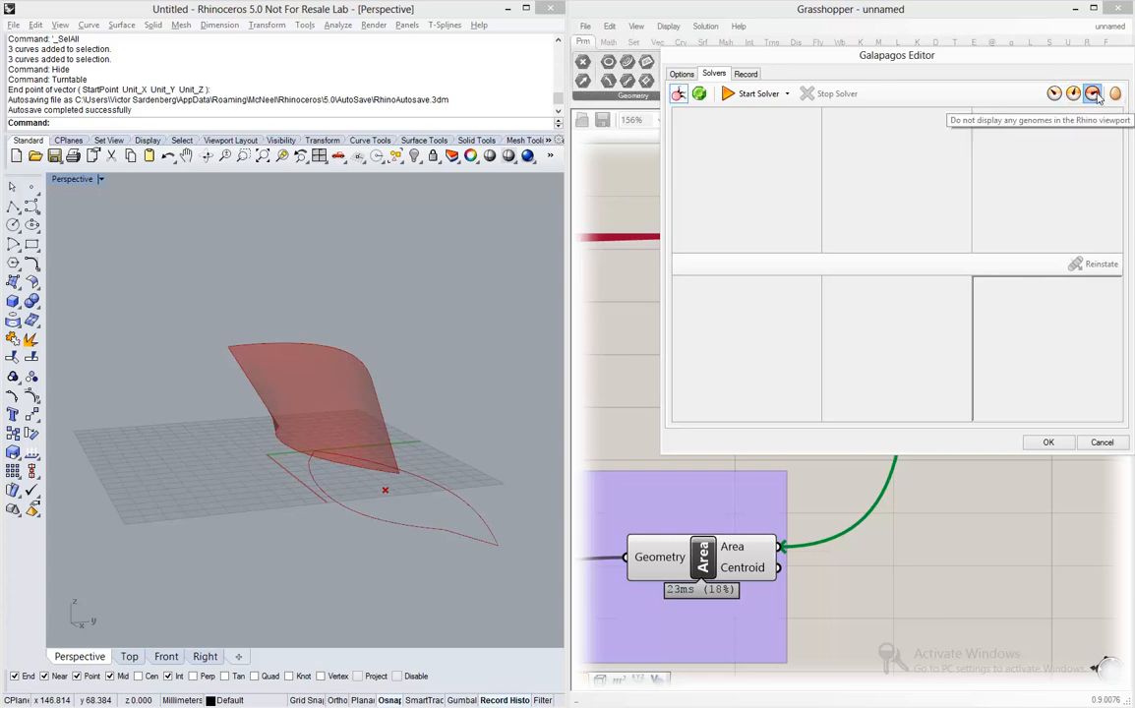
left_click(1054, 93)
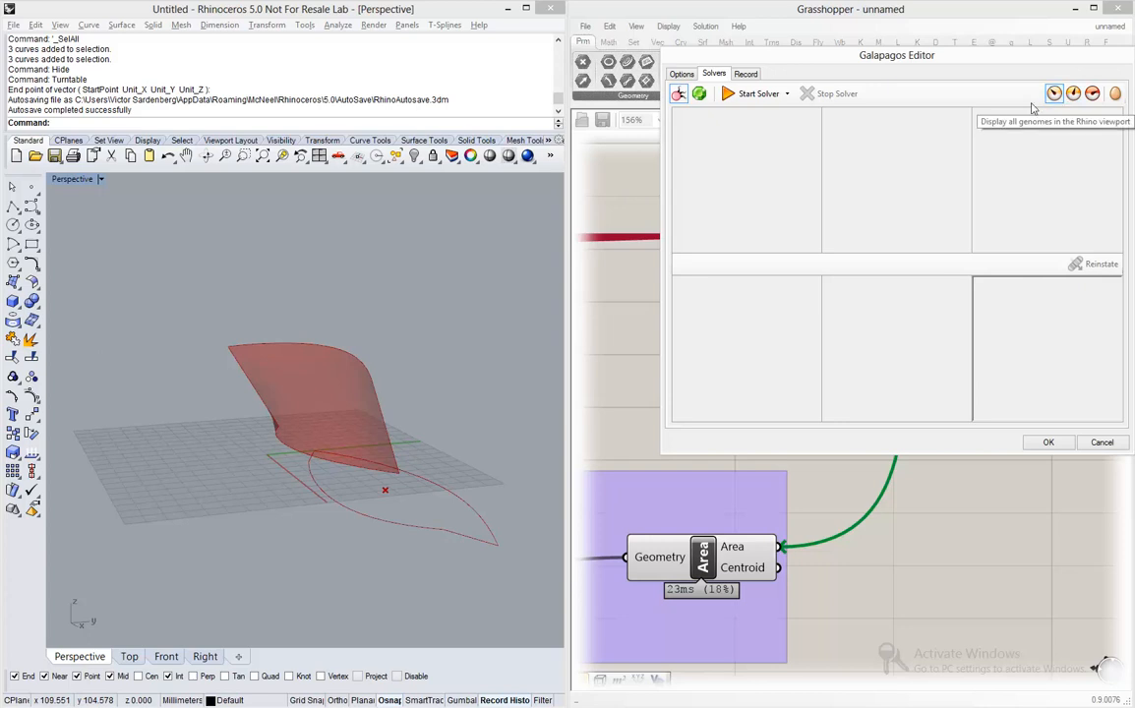
left_click(762, 97)
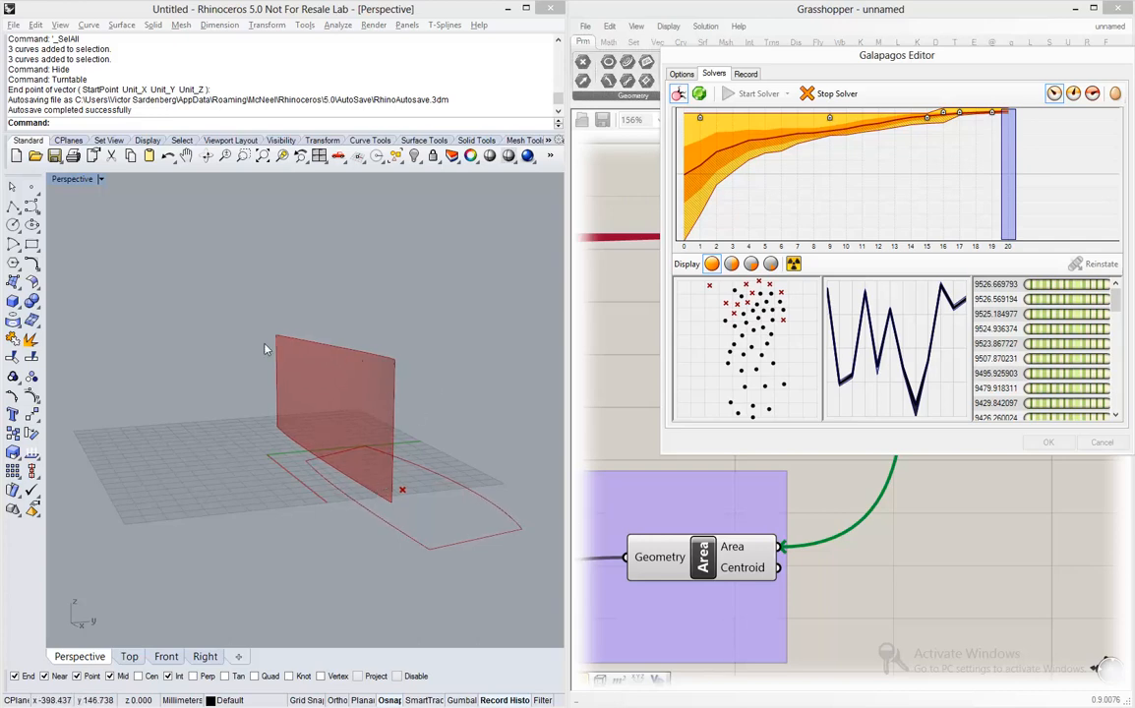
- Let the solver run to generation 45 while inspecting the lofted surface and its projected outline from several sides, and stop it
right_click_drag(430, 474, 392, 453)
right_click_drag(411, 462, 160, 409)
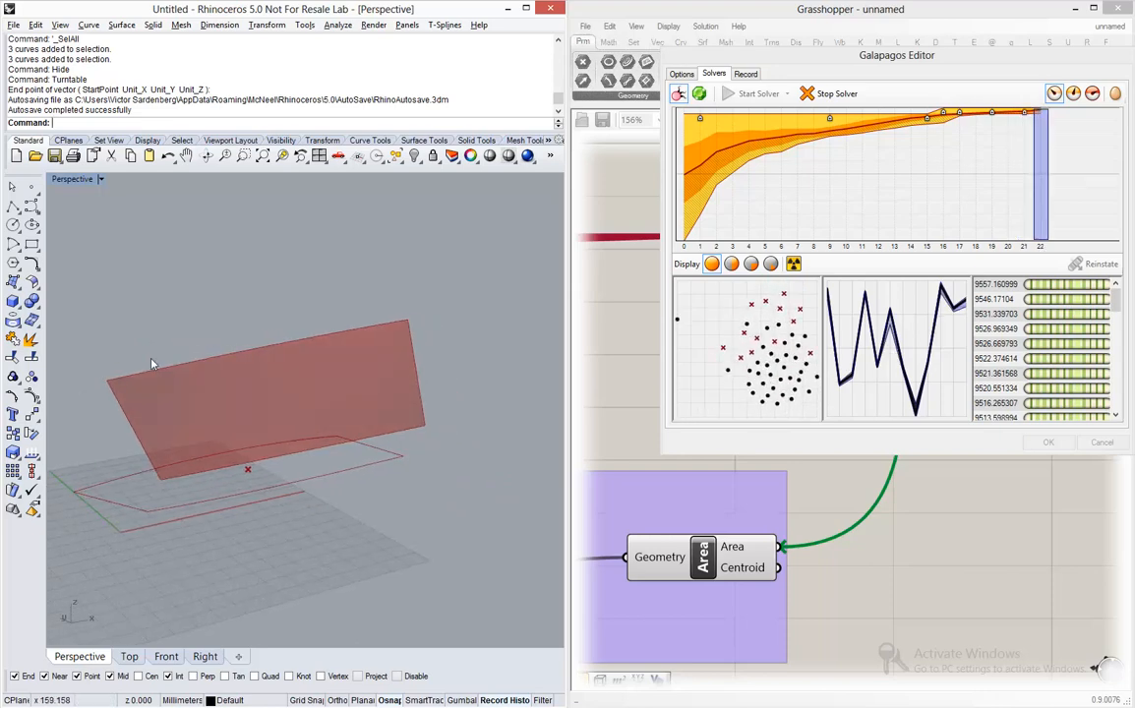
right_click(160, 355)
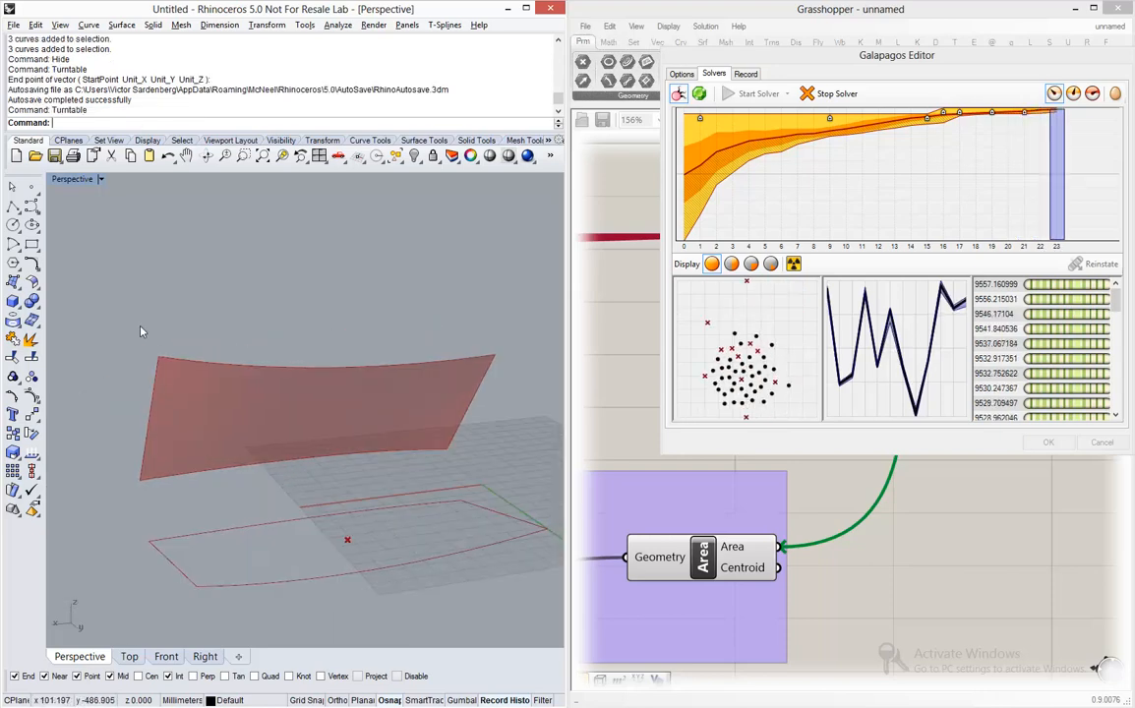
right_click_drag(138, 327, 473, 307)
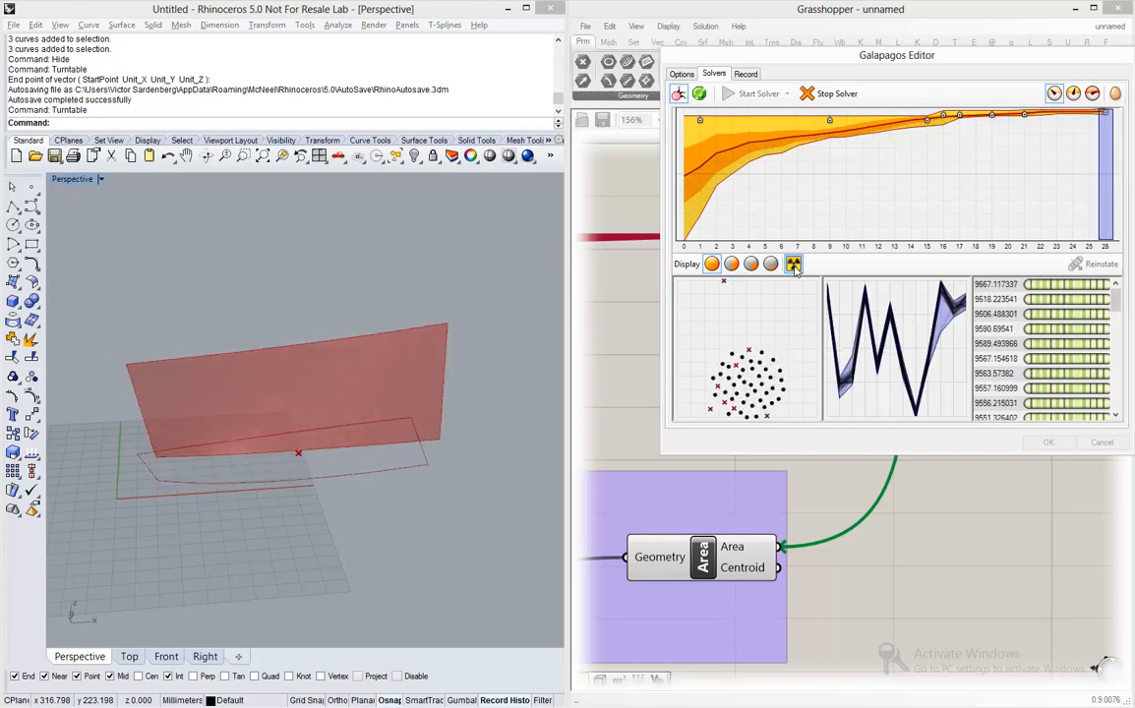
key("alt+Tab")
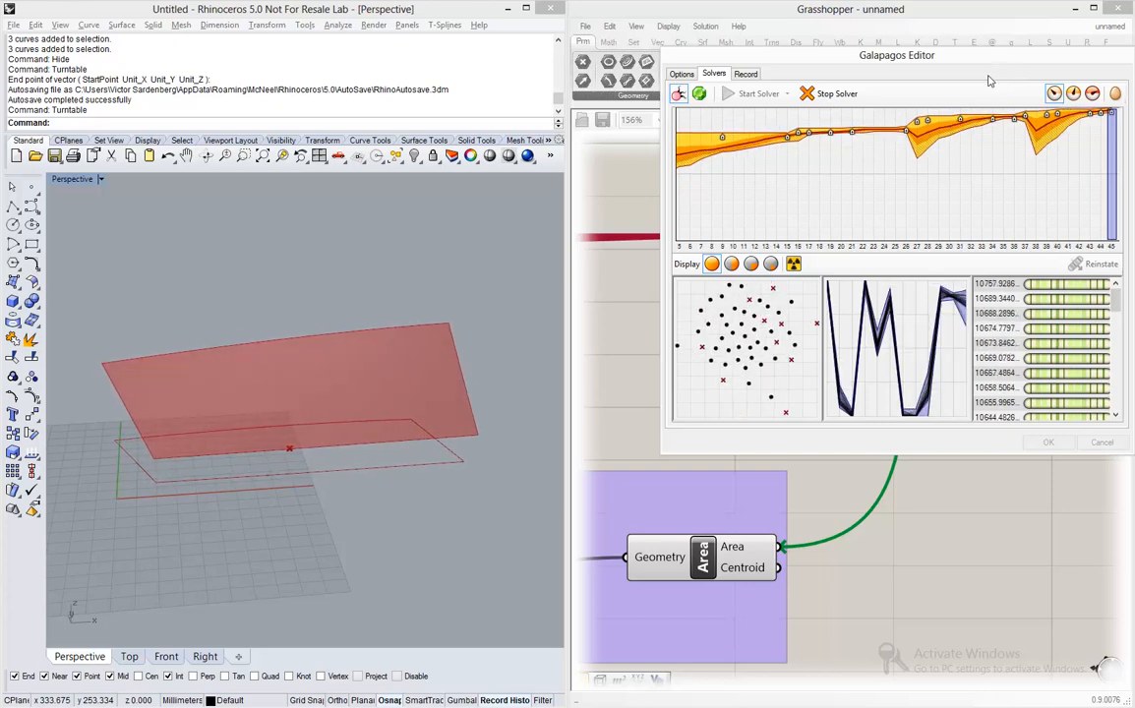
left_click(832, 95)
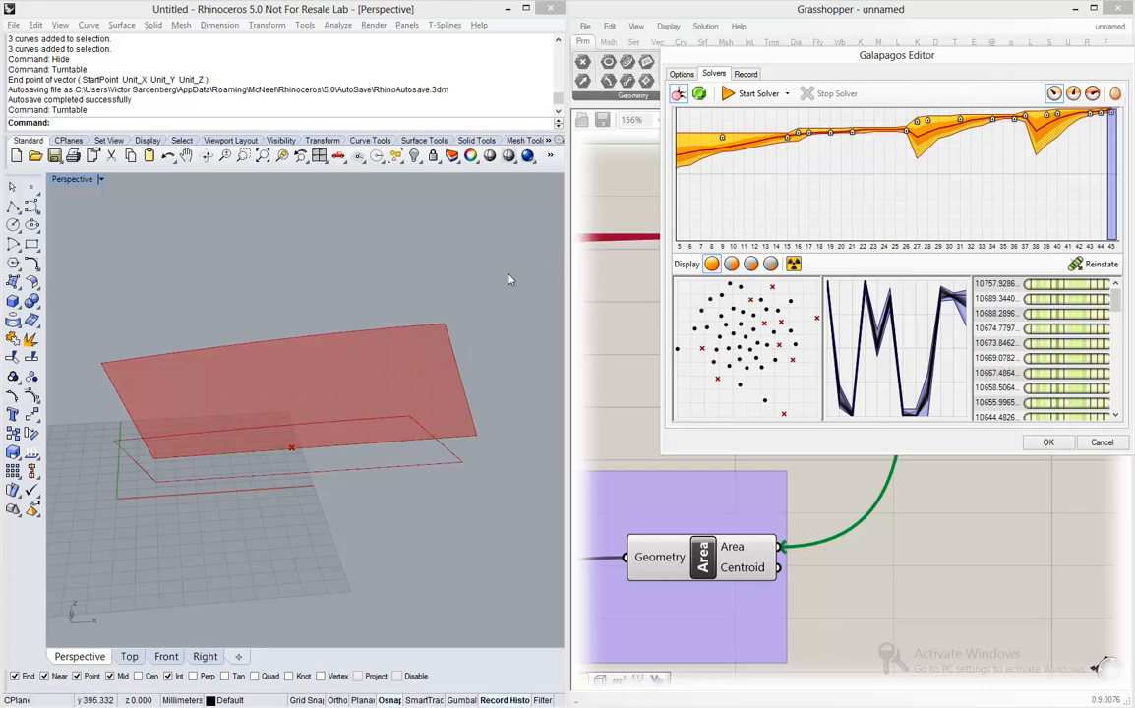
right_click_drag(504, 279, 377, 287)
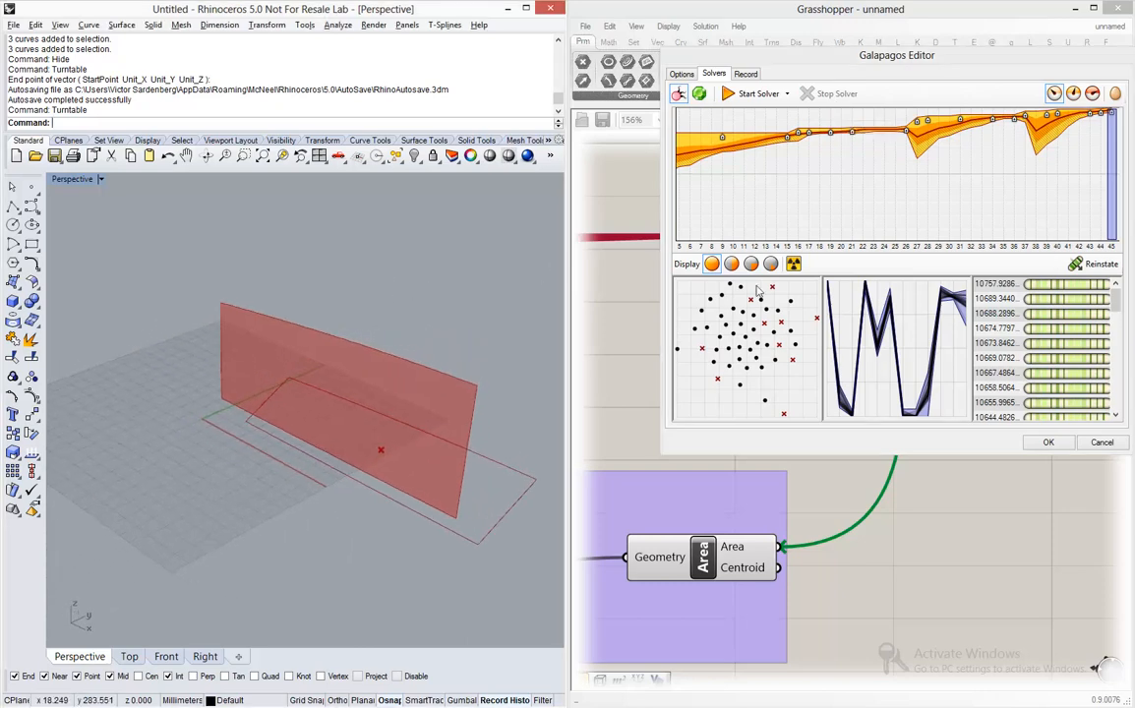
- Reinstate the top-ranked genomes of generation 45 one after another, down to fitness 10655.9965, to compare their lofted surfaces and projected outlines
left_click(1009, 286)
left_click(1088, 261)
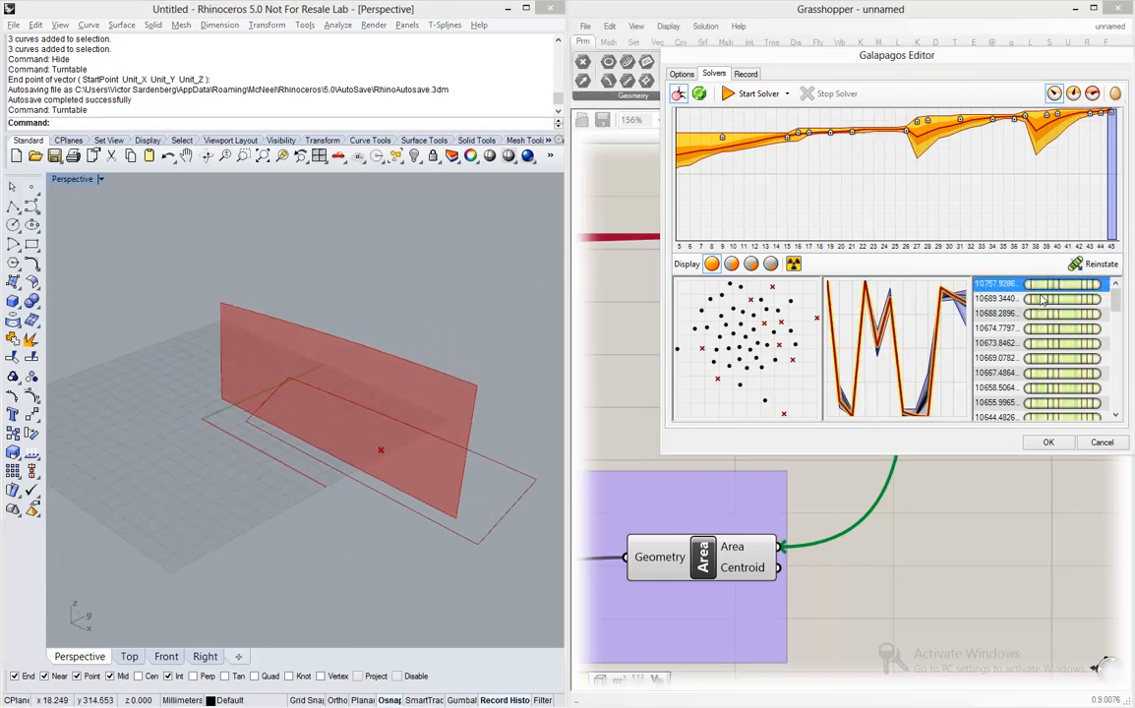
left_click(1085, 263)
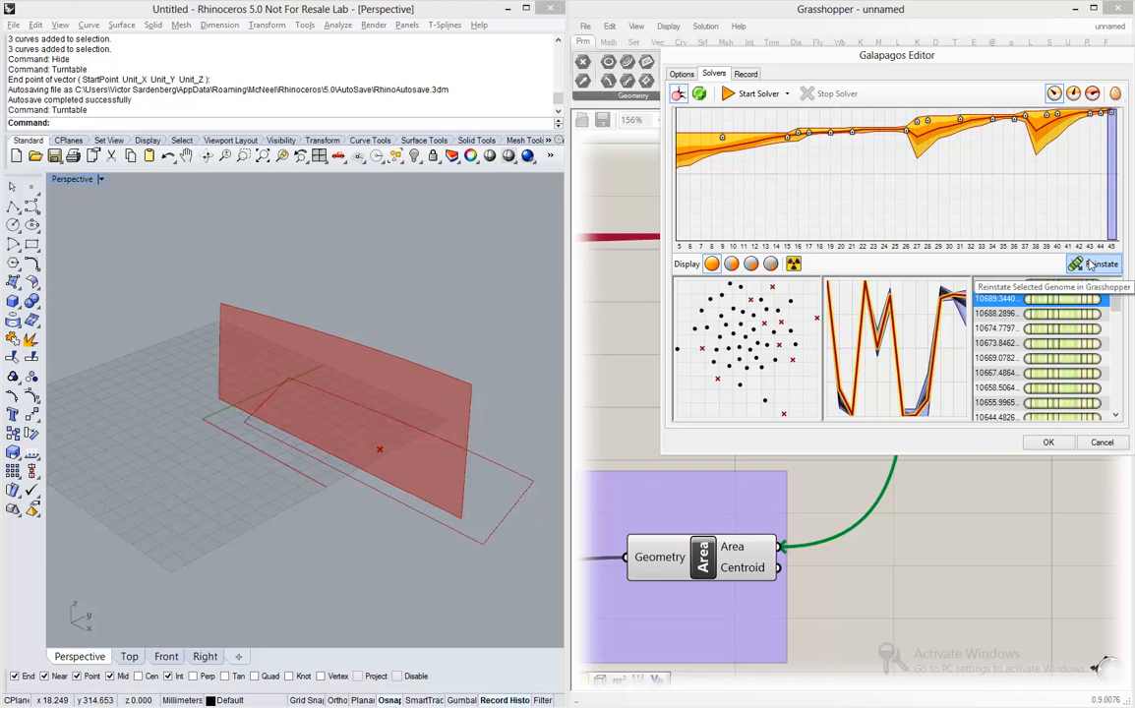
left_click(1051, 312)
left_click(1096, 263)
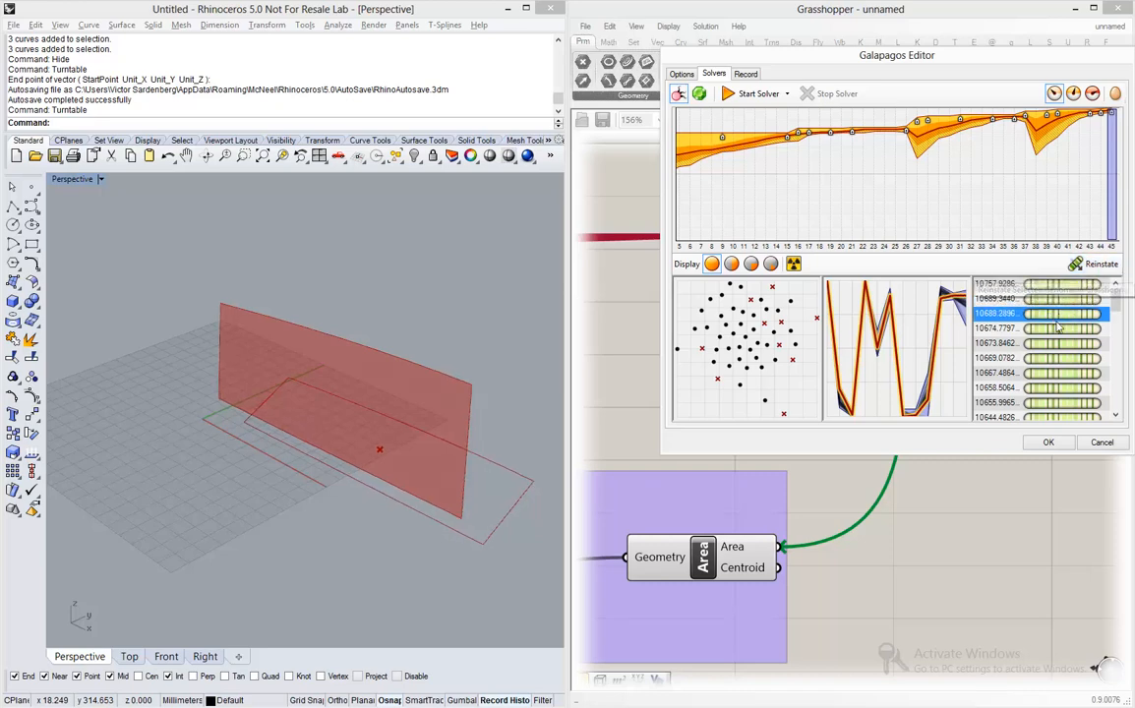
left_click(998, 328)
left_click(1092, 264)
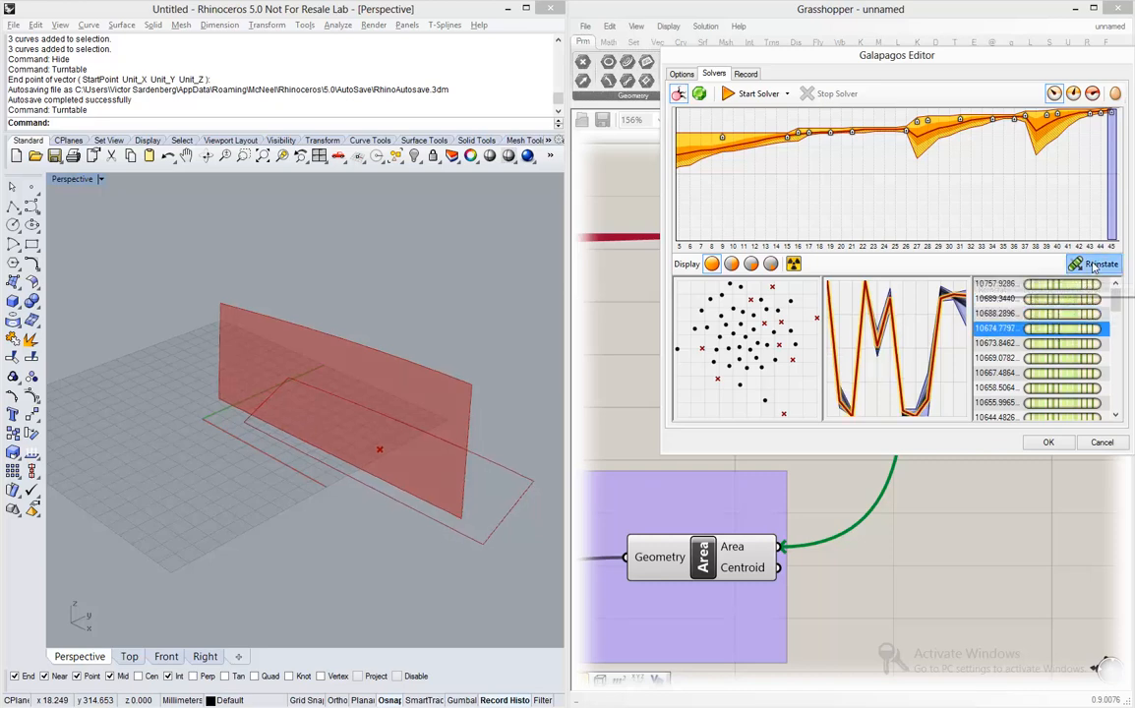
left_click(1048, 343)
left_click(1099, 266)
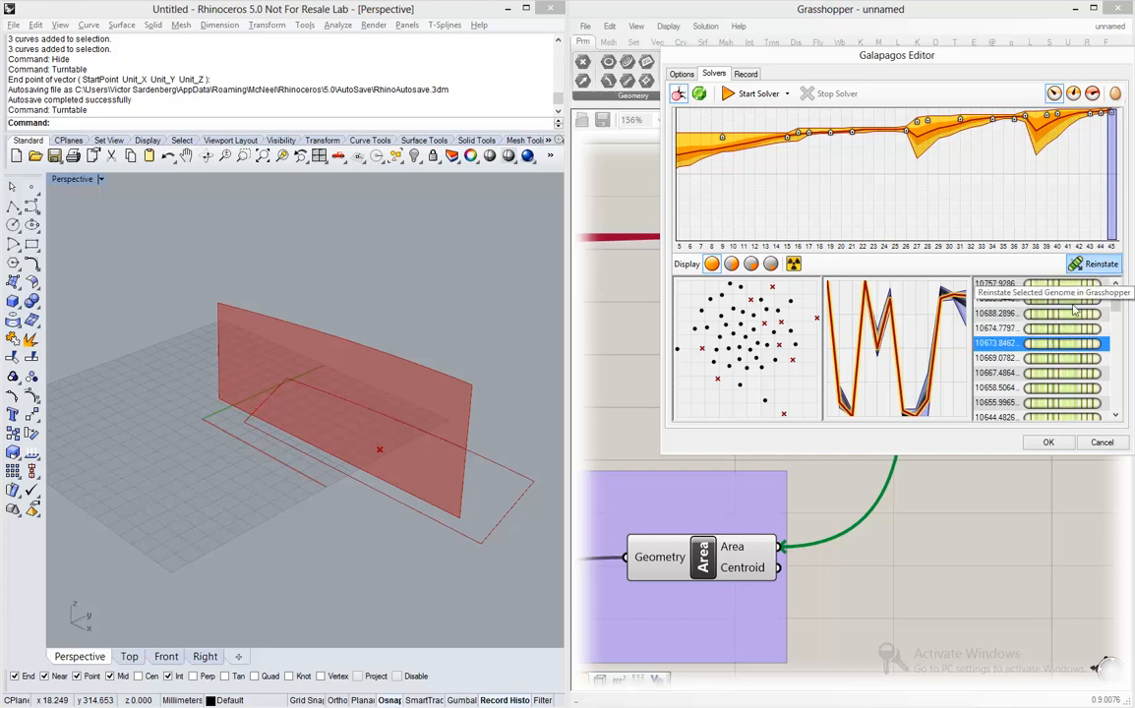
left_click(1032, 361)
left_click(1100, 262)
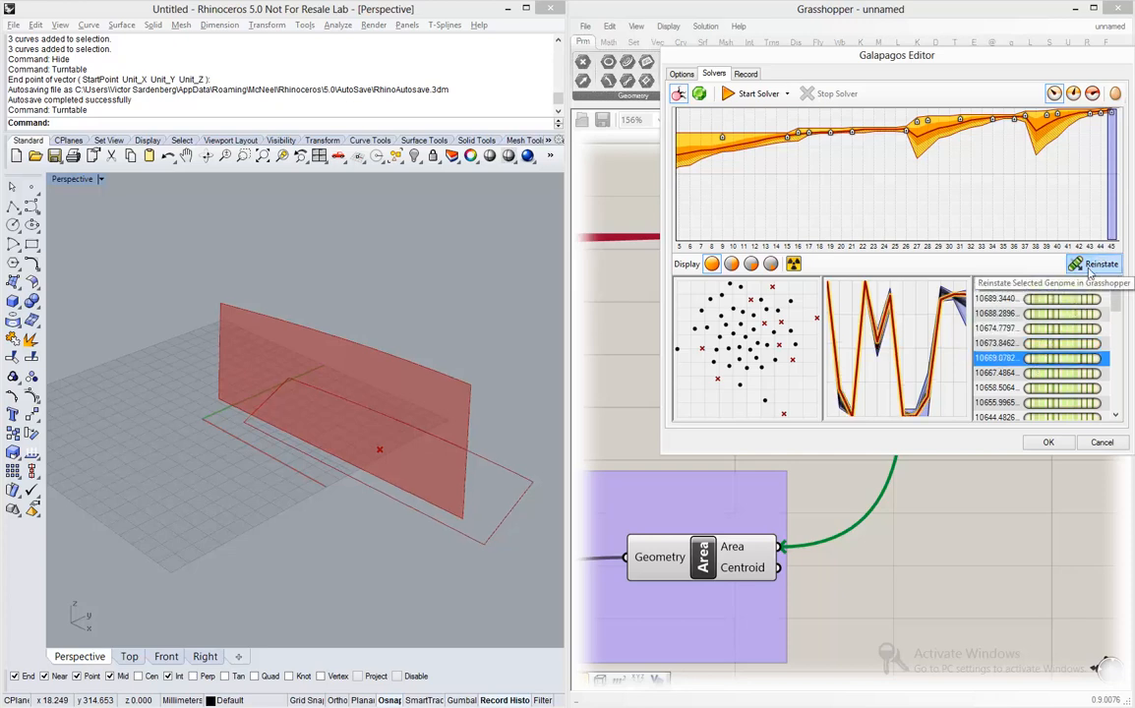
left_click(1016, 373)
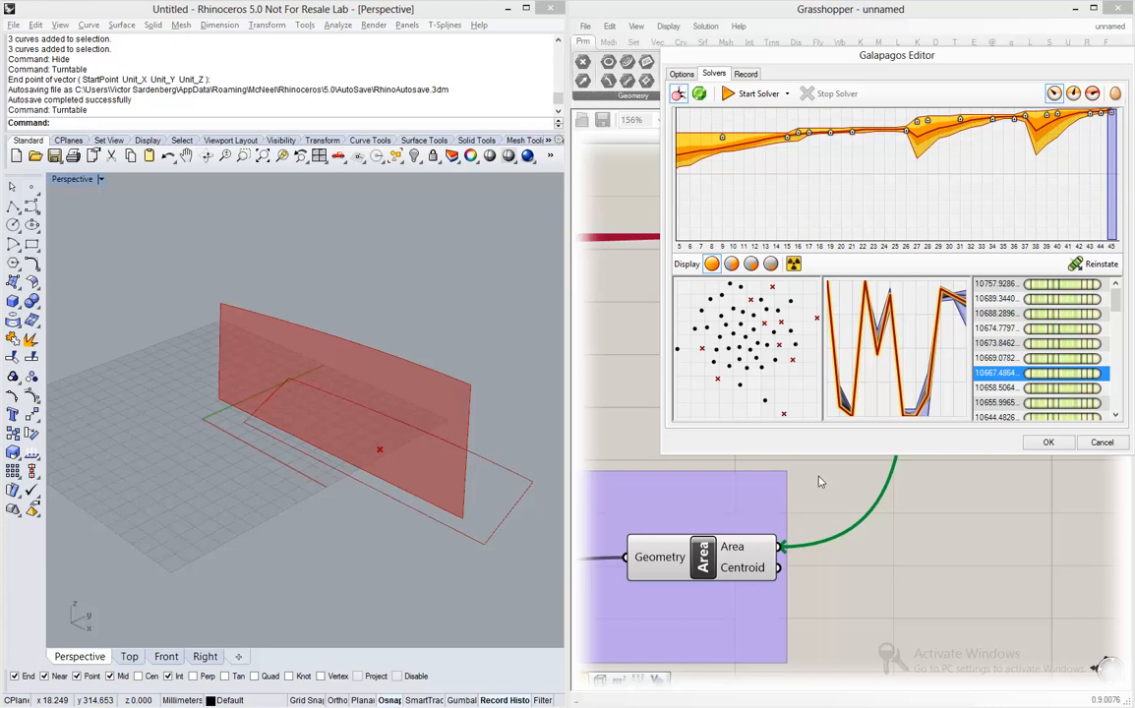
left_click(1045, 387)
left_click(1099, 264)
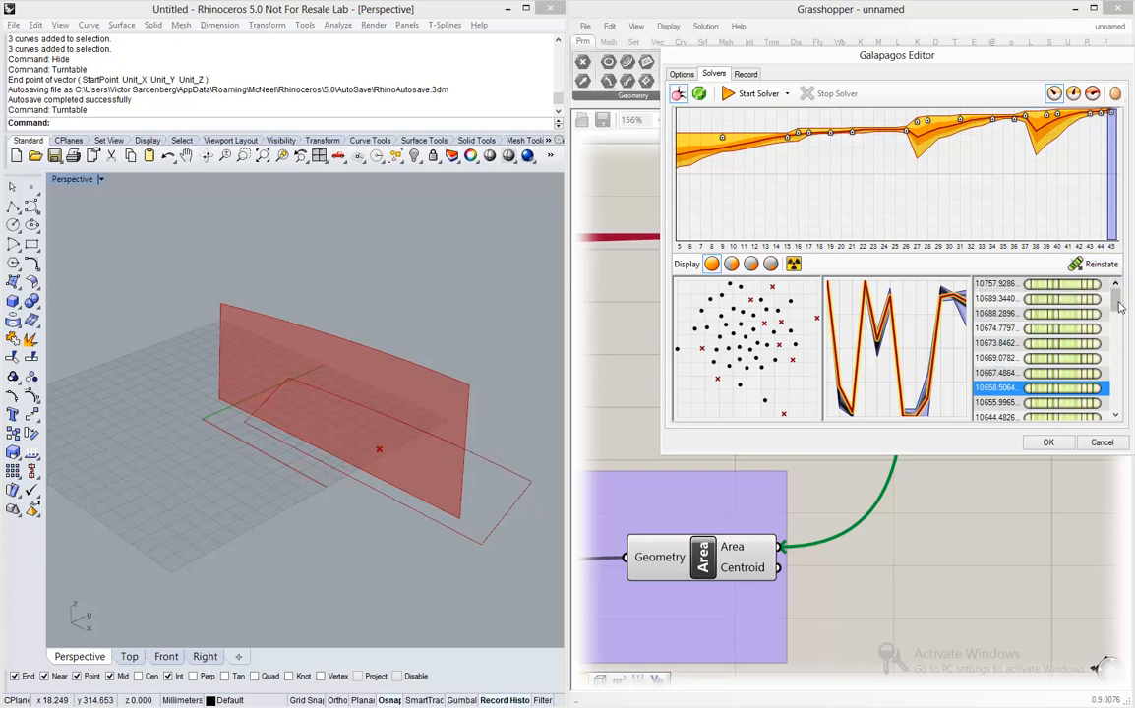
scroll(1118, 307, "down", 2)
left_click(1023, 379)
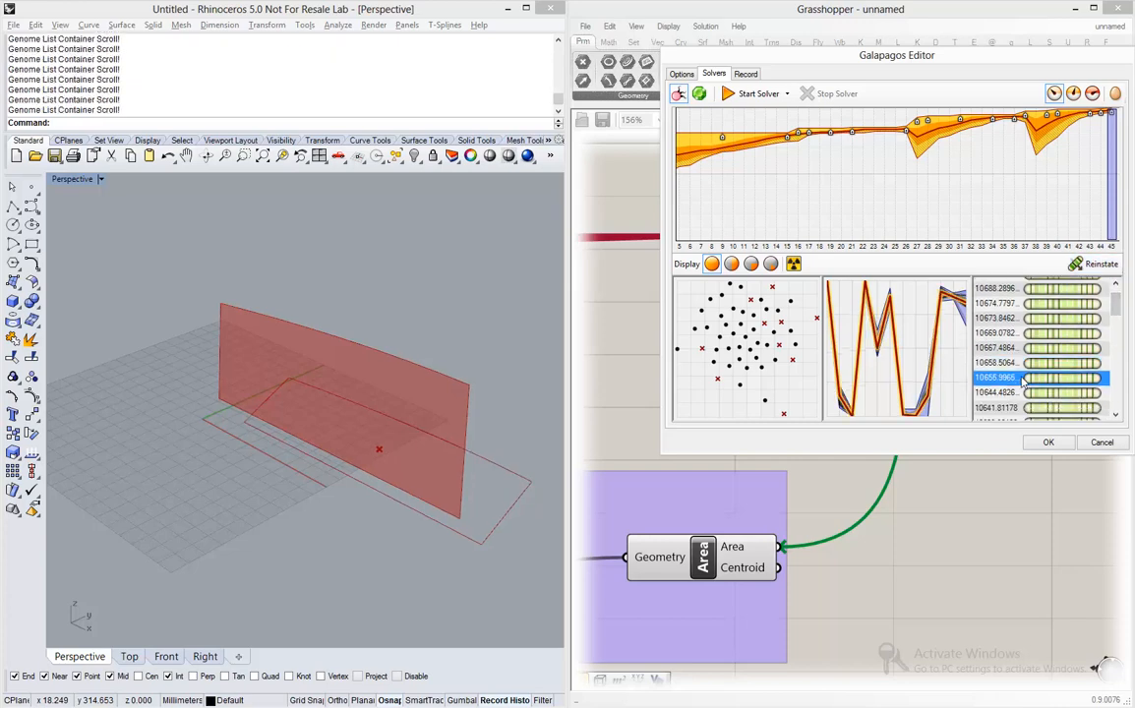
left_click(1089, 264)
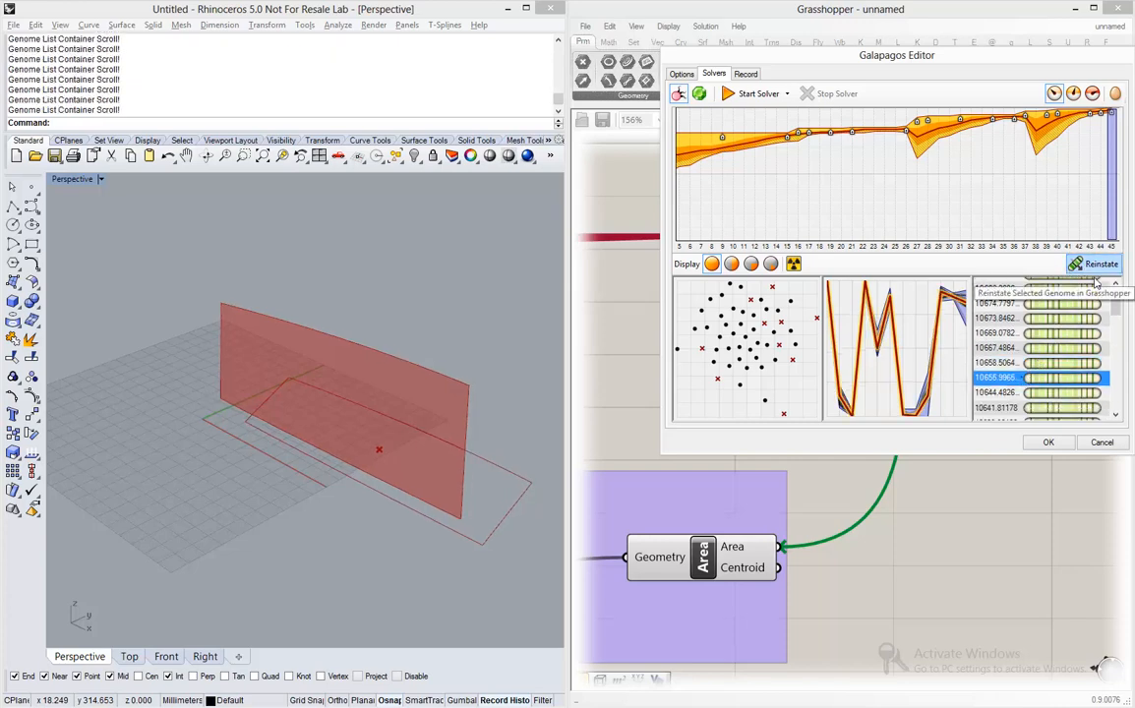
- Reinstate the genome with the highest fitness, 10757.9286, and accept the result to close the Galapagos editor
scroll(1118, 293, "up", 2)
left_click(1077, 284)
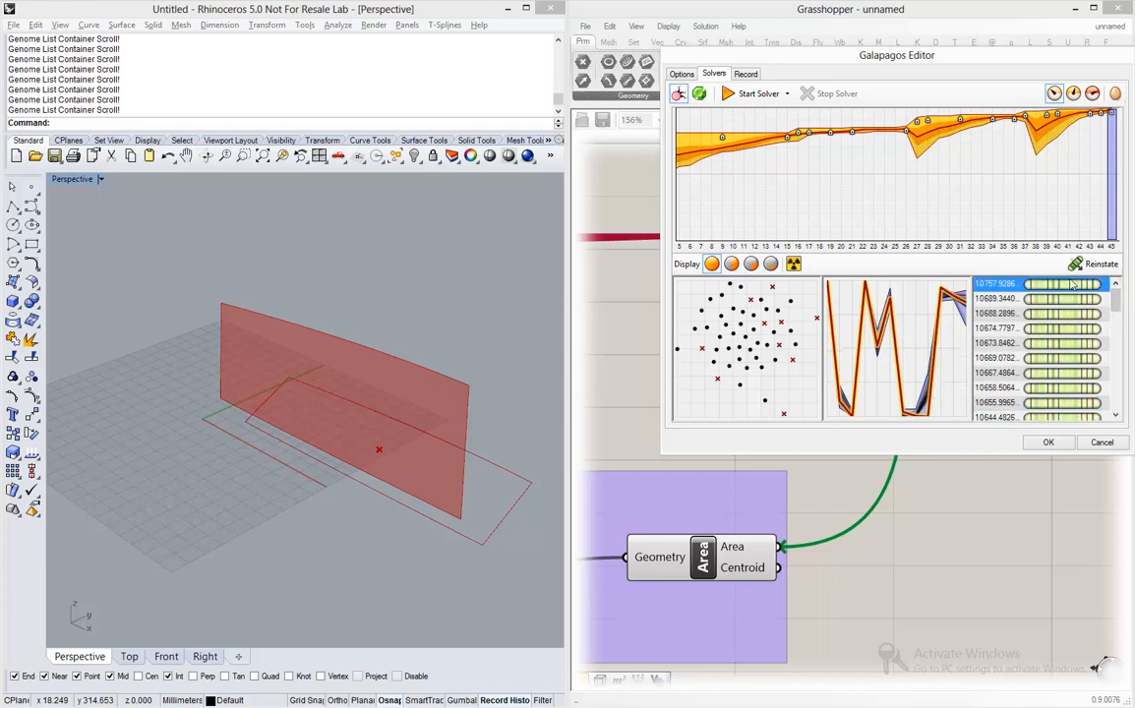
left_click(1097, 264)
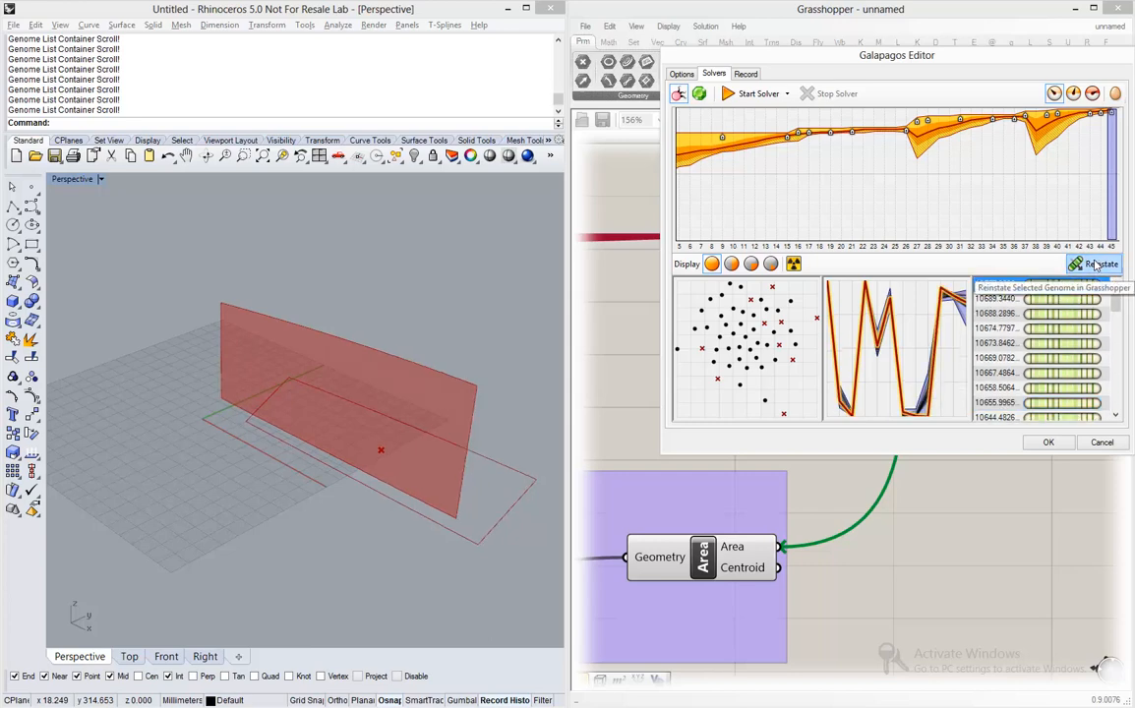
left_click(1048, 444)
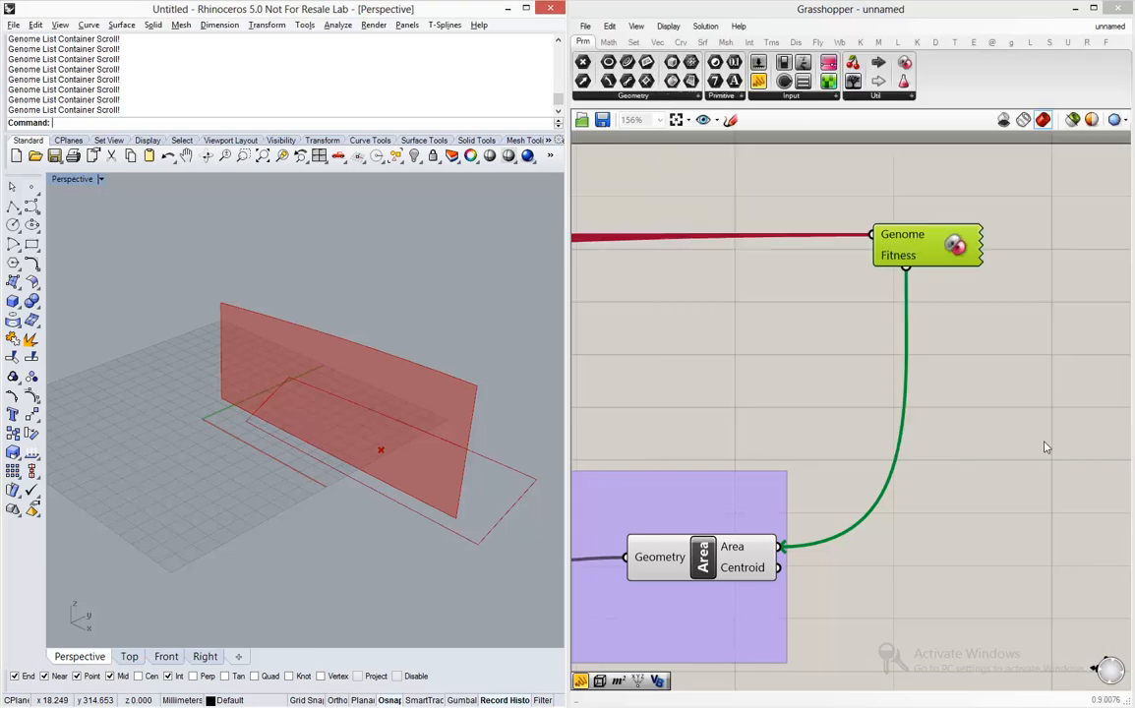